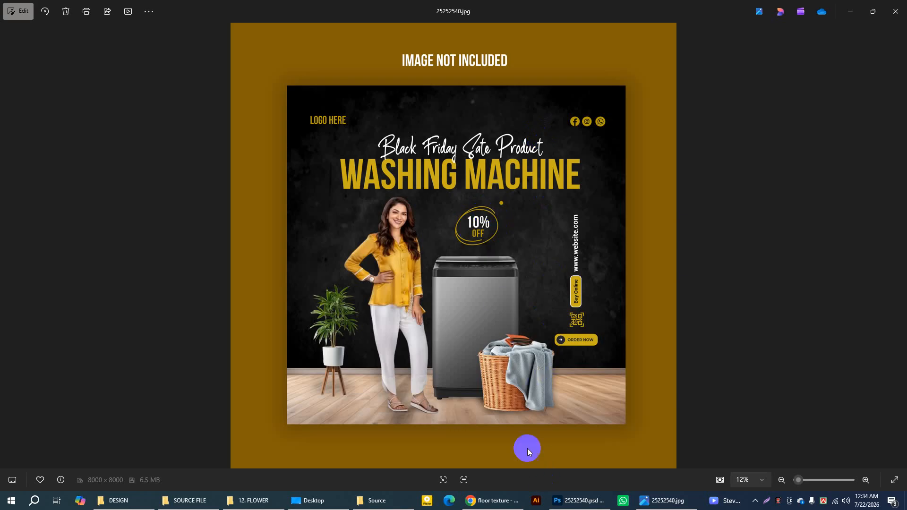
Step: Examine the layered washing machine poster 25252540.psd in Photoshop, then minimize it and the finished image preview
{"action": "left_click", "coordinate": [583, 505]}
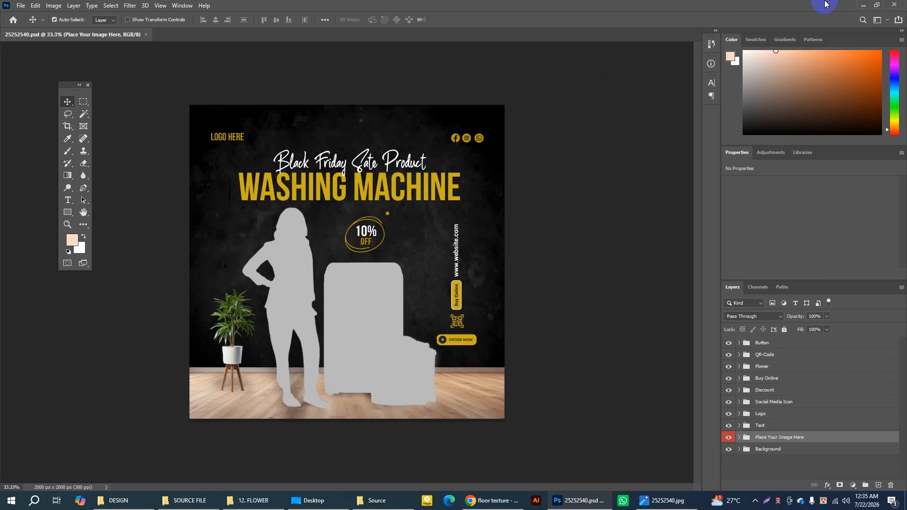
{"action": "left_click", "coordinate": [863, 5]}
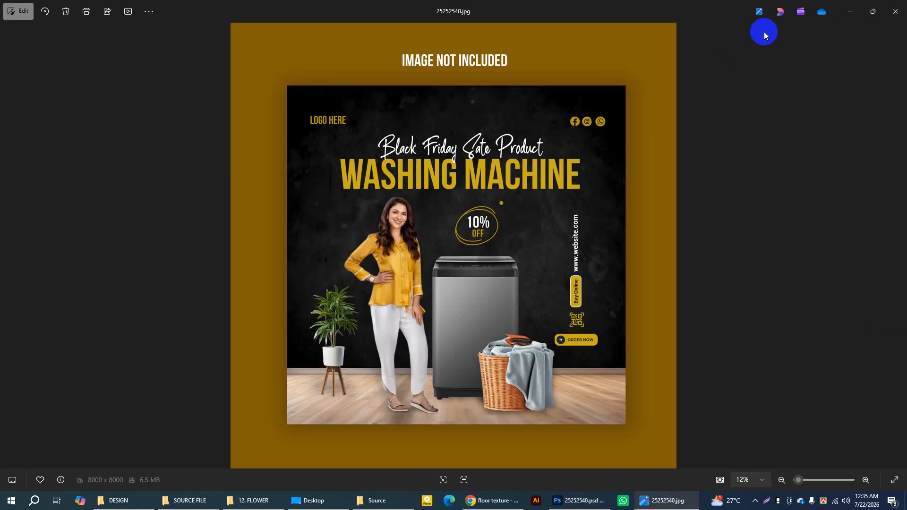
{"action": "left_click", "coordinate": [850, 11]}
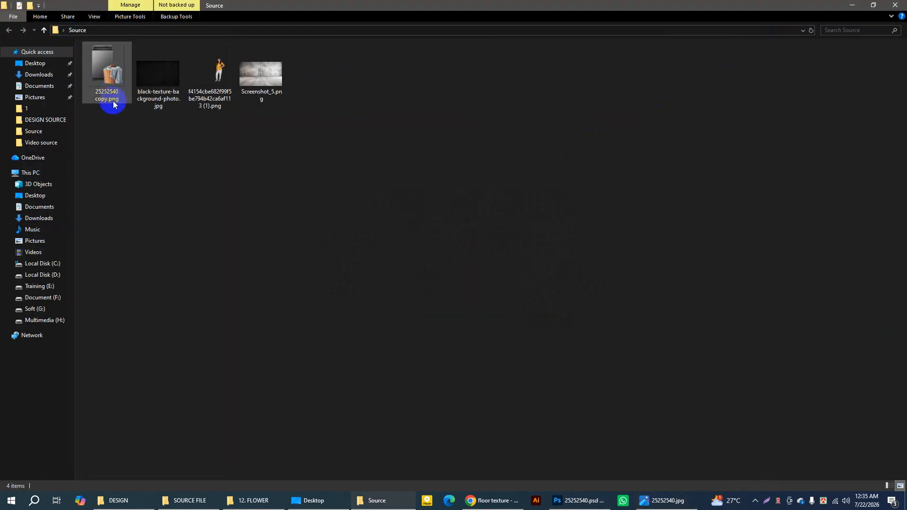
Step: Look through the appliance, black texture, woman and floor images in the Source folder
{"action": "left_click_drag", "start_coordinate": [107, 124], "coordinate": [314, 71]}
{"action": "left_click", "coordinate": [111, 64]}
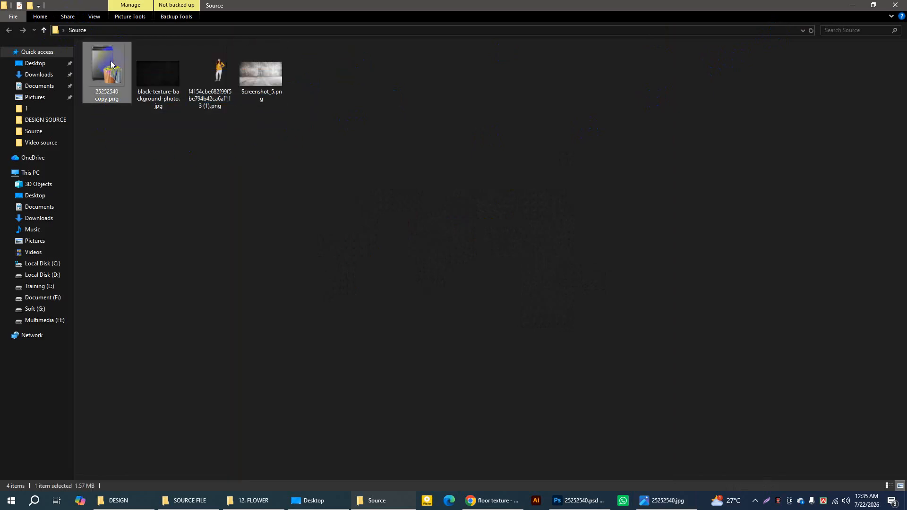
{"action": "left_click", "coordinate": [173, 74]}
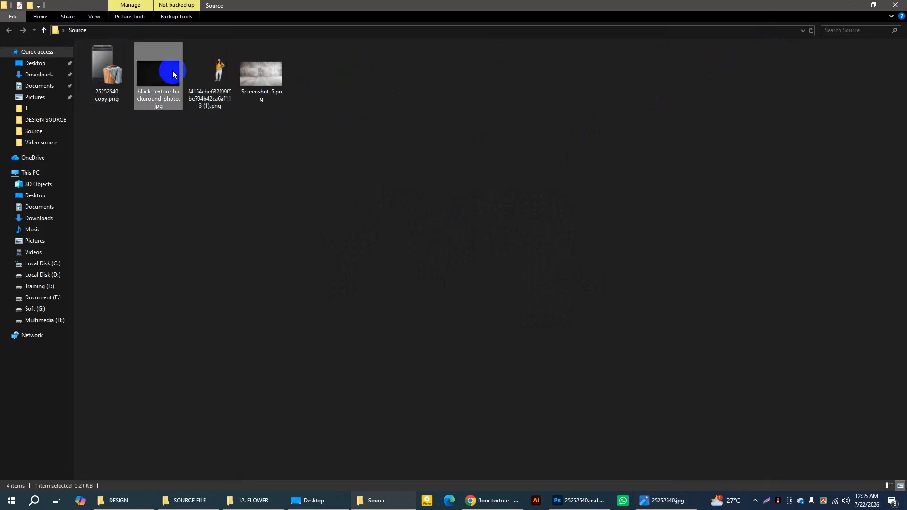
{"action": "left_click", "coordinate": [215, 71]}
{"action": "left_click", "coordinate": [267, 77]}
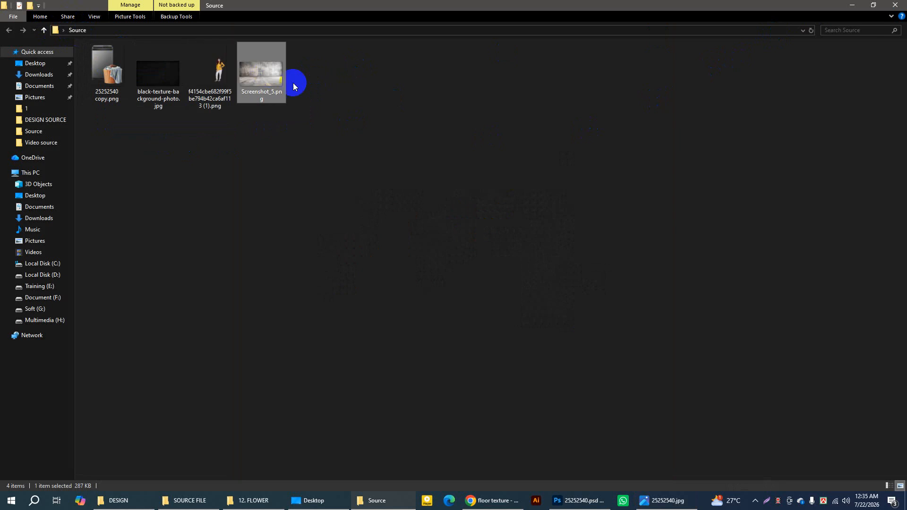
{"action": "left_click", "coordinate": [353, 95]}
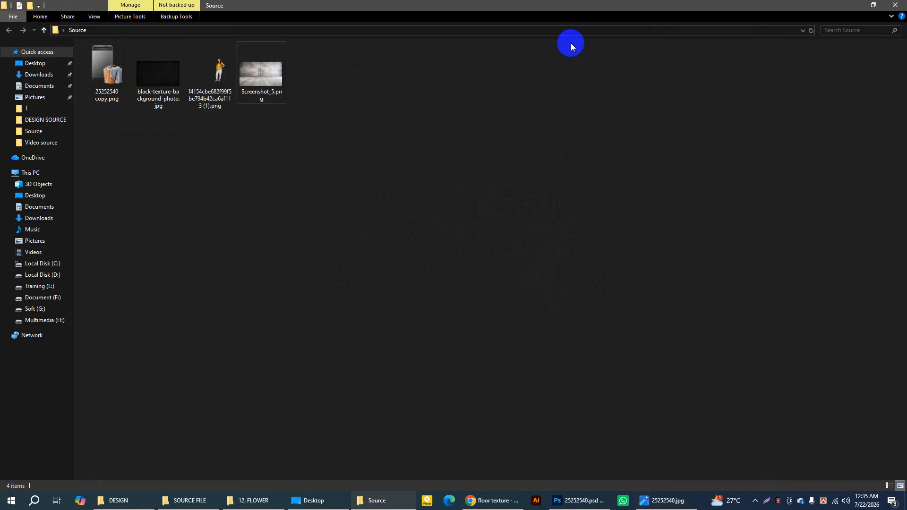
Step: Switch to Photoshop and start a new document from the Web presets
{"action": "left_click", "coordinate": [576, 501]}
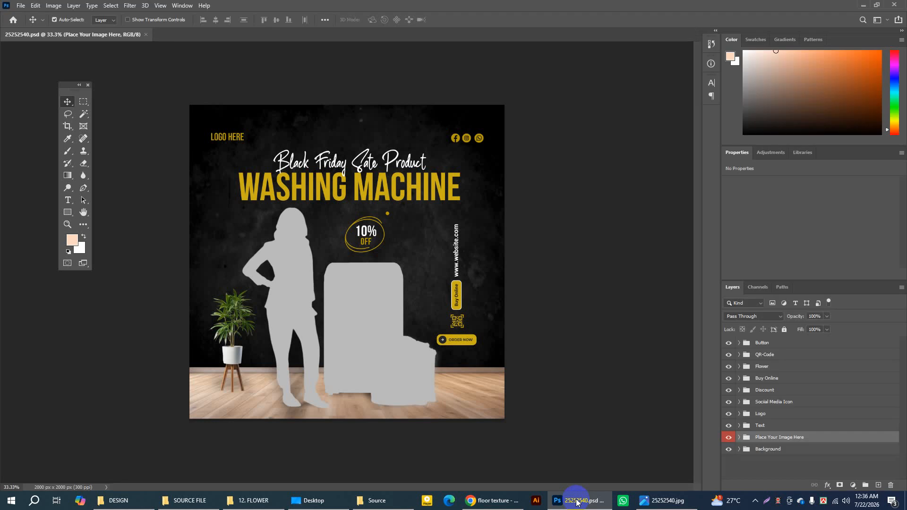
{"action": "left_click", "coordinate": [21, 6]}
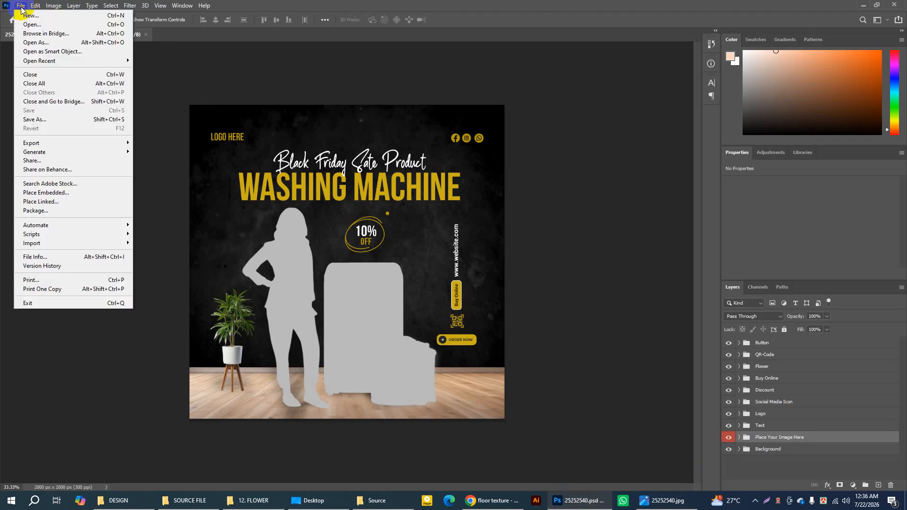
{"action": "left_click", "coordinate": [29, 15]}
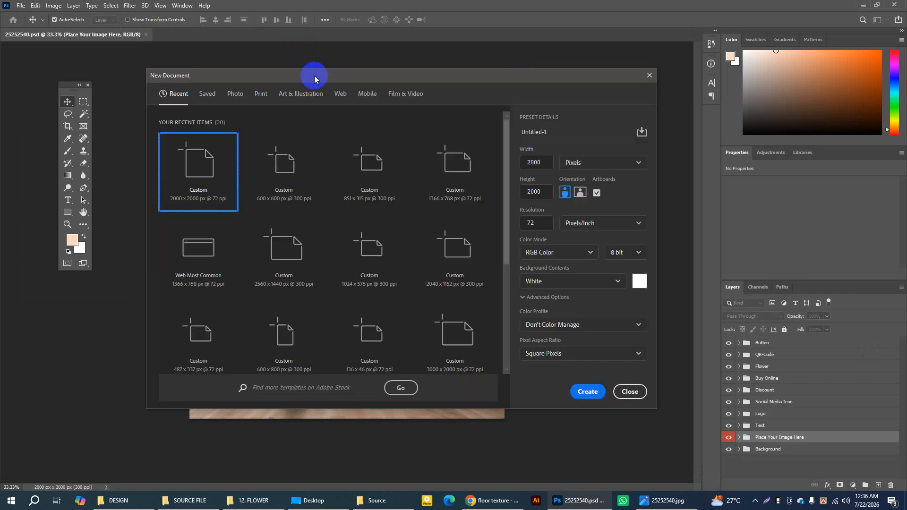
{"action": "left_click_drag", "start_coordinate": [316, 78], "coordinate": [317, 88]}
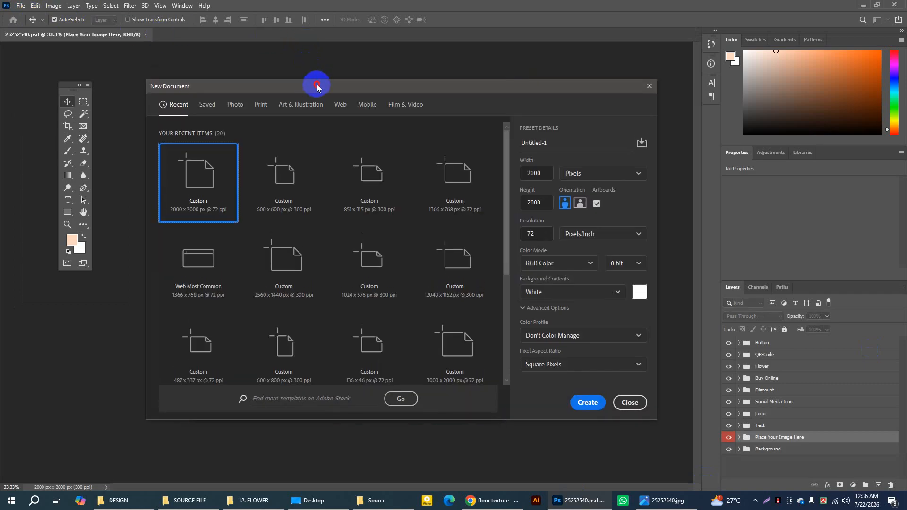
{"action": "left_click", "coordinate": [339, 110]}
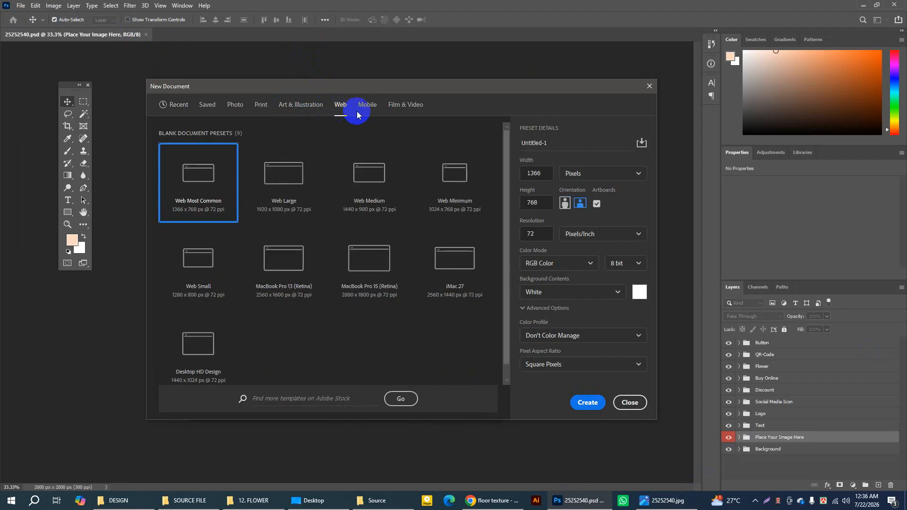
Step: Create the document at 2000 × 2000 pixels with 300 pixels/inch resolution and RGB Color mode
{"action": "double_click", "coordinate": [536, 173]}
{"action": "type", "text": "2000"}
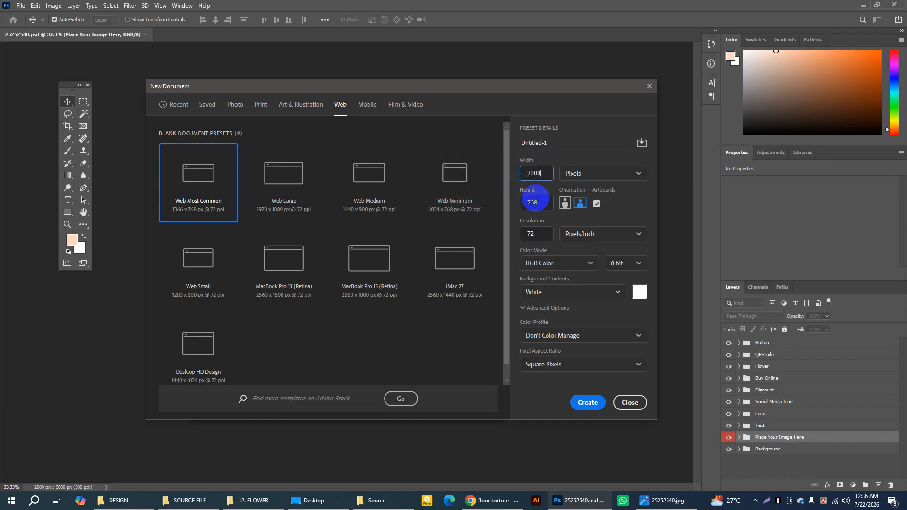
{"action": "left_click_drag", "start_coordinate": [536, 198], "coordinate": [522, 206]}
{"action": "type", "text": "2000"}
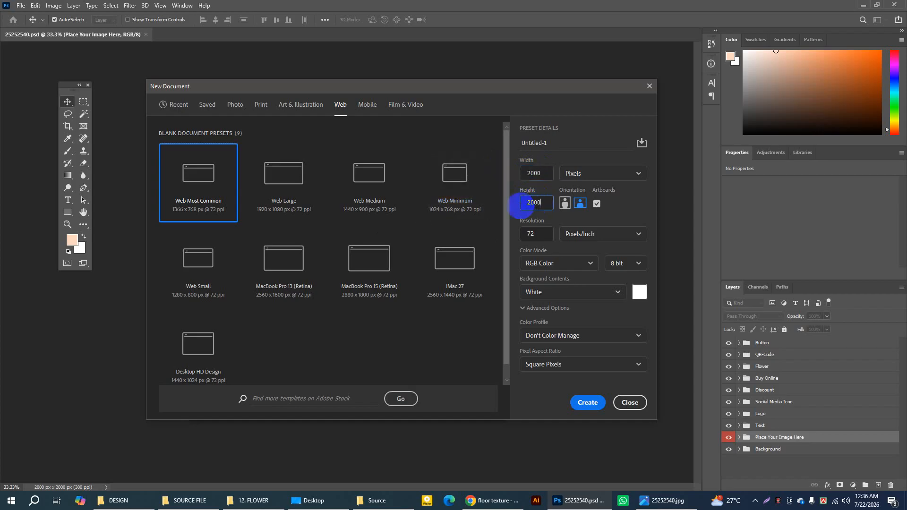
{"action": "left_click_drag", "start_coordinate": [538, 233], "coordinate": [498, 237]}
{"action": "type", "text": "300"}
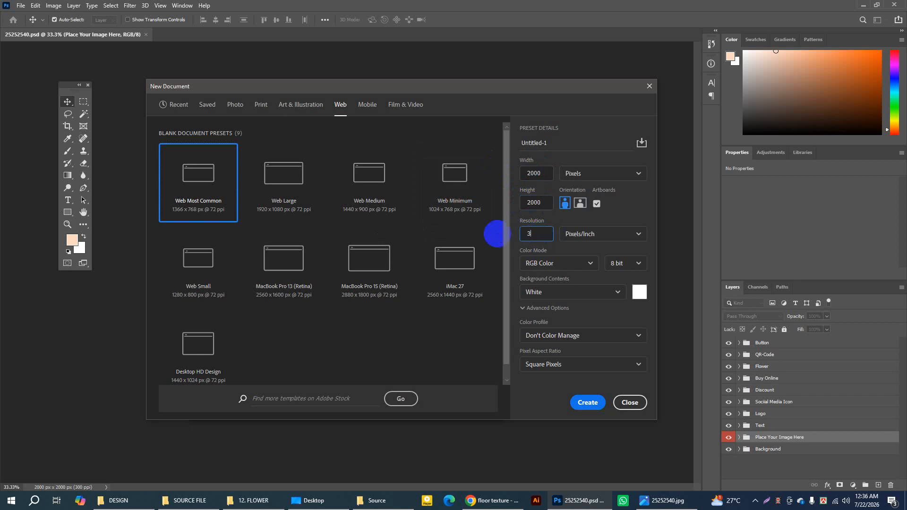
{"action": "left_click", "coordinate": [539, 263]}
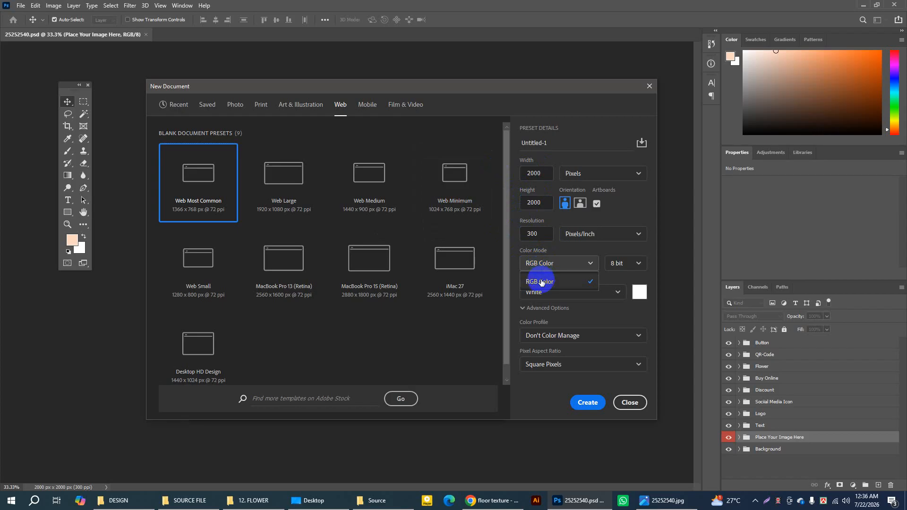
{"action": "left_click", "coordinate": [541, 282]}
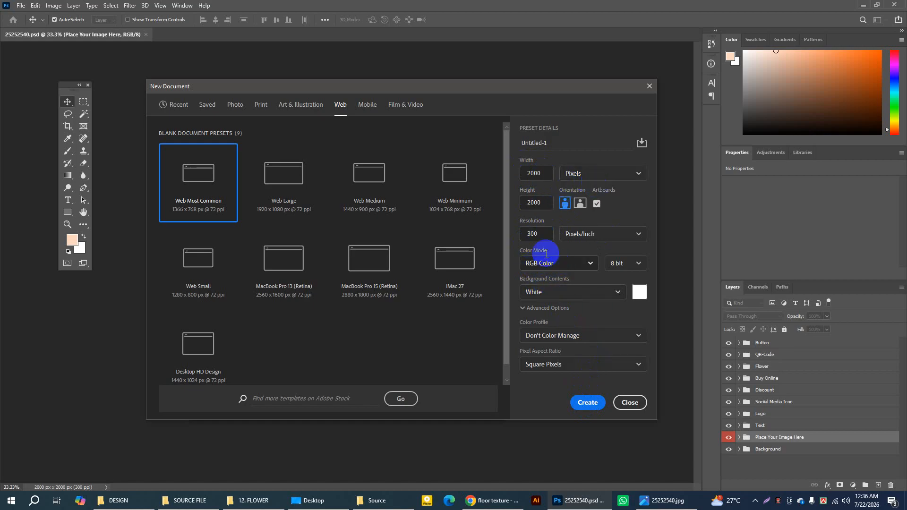
{"action": "left_click", "coordinate": [586, 402]}
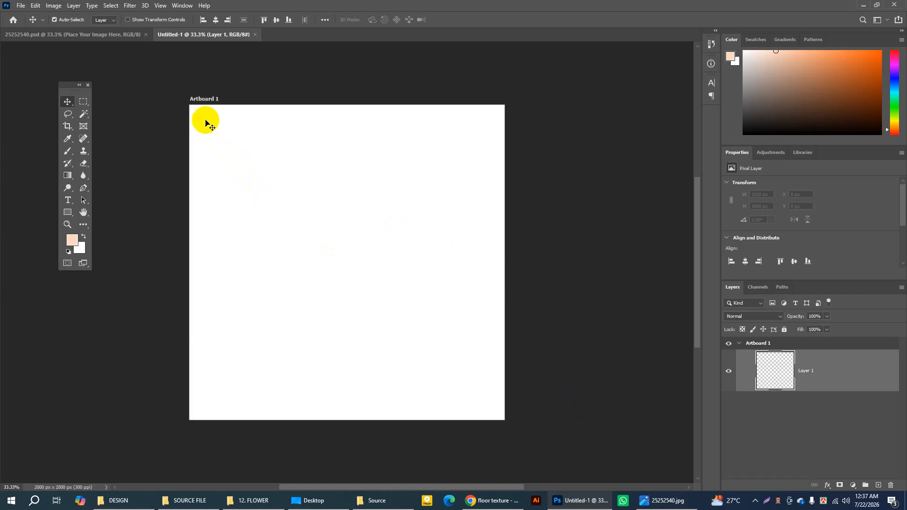
Step: Ungroup Artboard 1 so that Layer 1 stands alone, after enlarging the layer list
{"action": "left_click", "coordinate": [201, 102]}
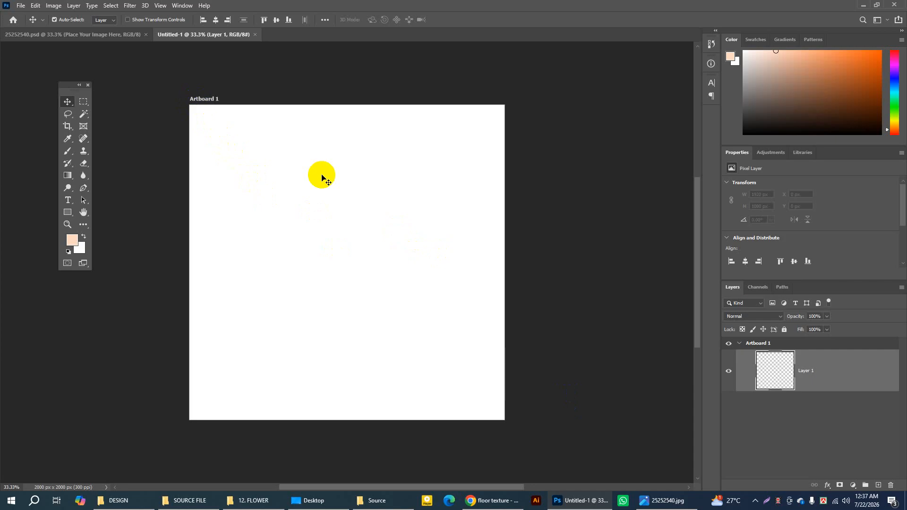
{"action": "left_click", "coordinate": [206, 103]}
{"action": "left_click", "coordinate": [751, 343]}
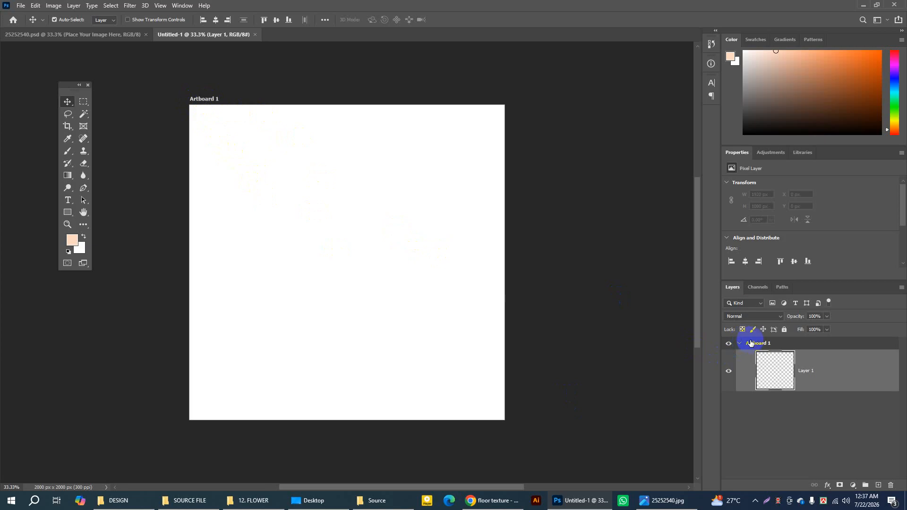
{"action": "left_click", "coordinate": [757, 347]}
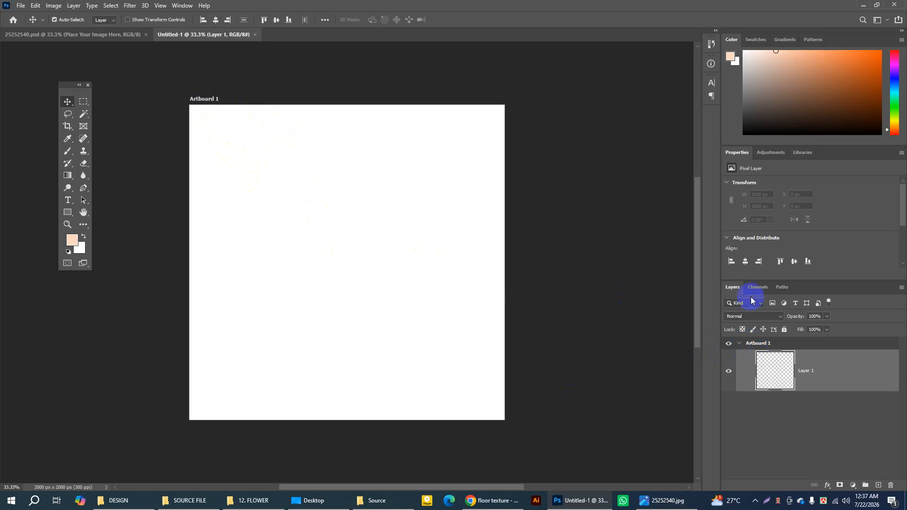
{"action": "left_click_drag", "start_coordinate": [753, 280], "coordinate": [751, 245]}
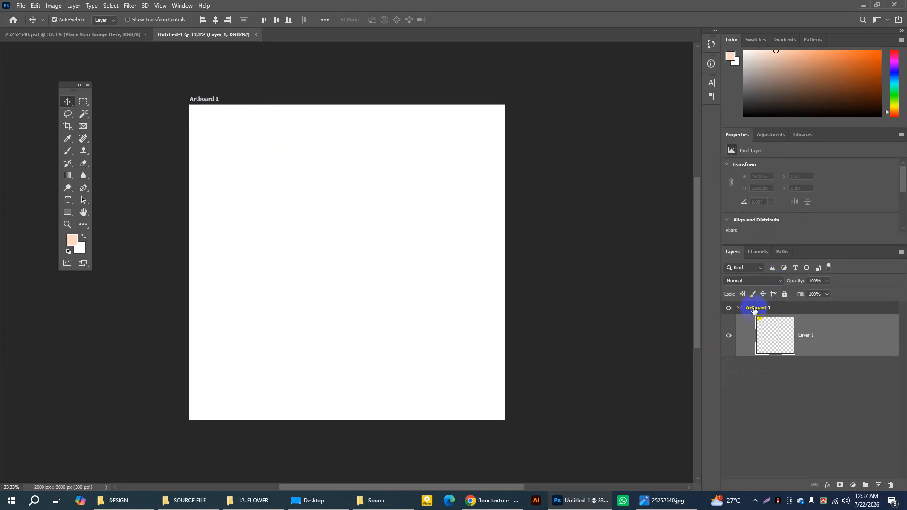
{"action": "right_click", "coordinate": [755, 310]}
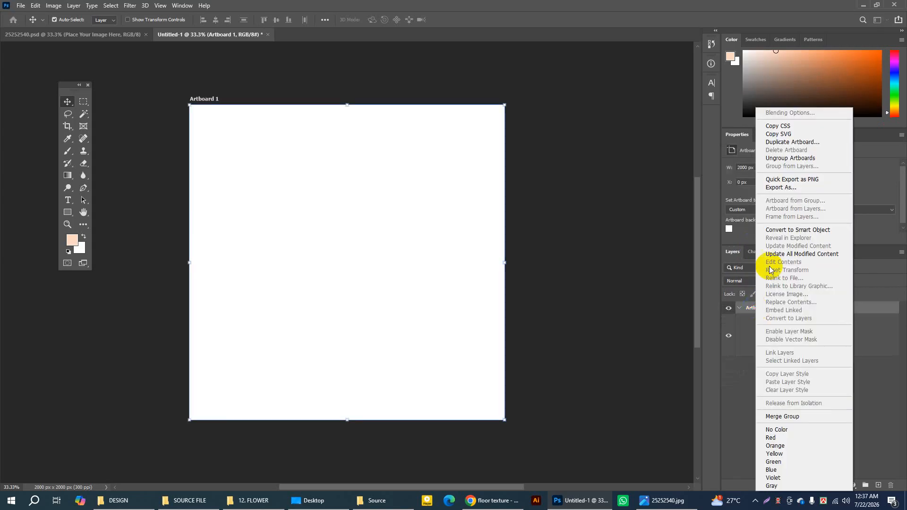
{"action": "left_click", "coordinate": [777, 162]}
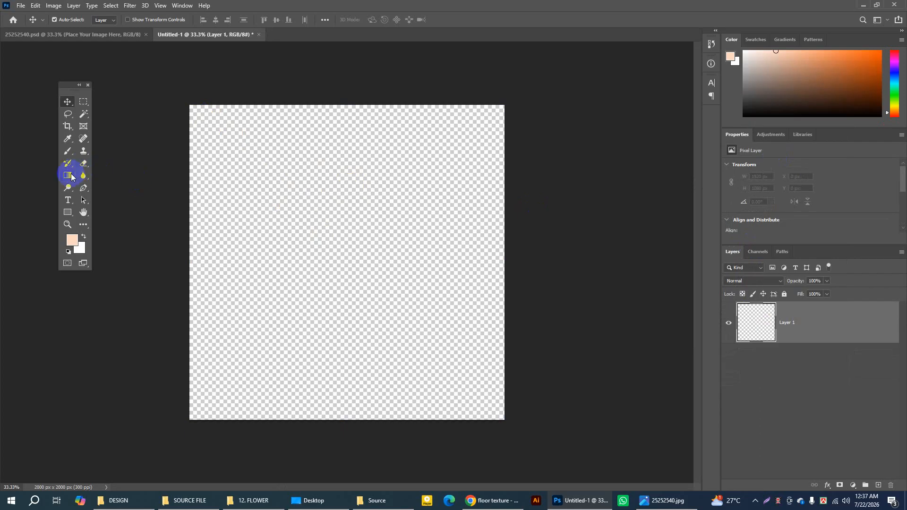
Step: Hide the floating Tools panel and show it again beside the canvas
{"action": "left_click_drag", "start_coordinate": [70, 93], "coordinate": [65, 82]}
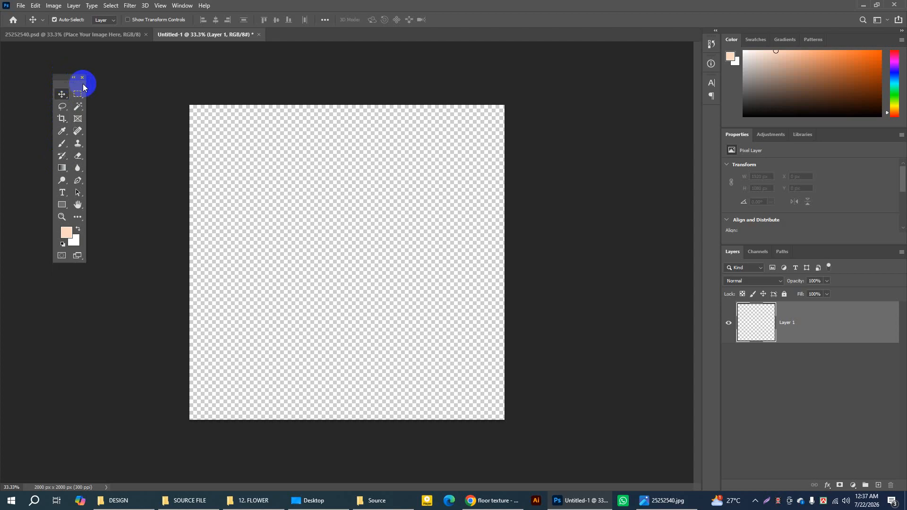
{"action": "left_click", "coordinate": [83, 78]}
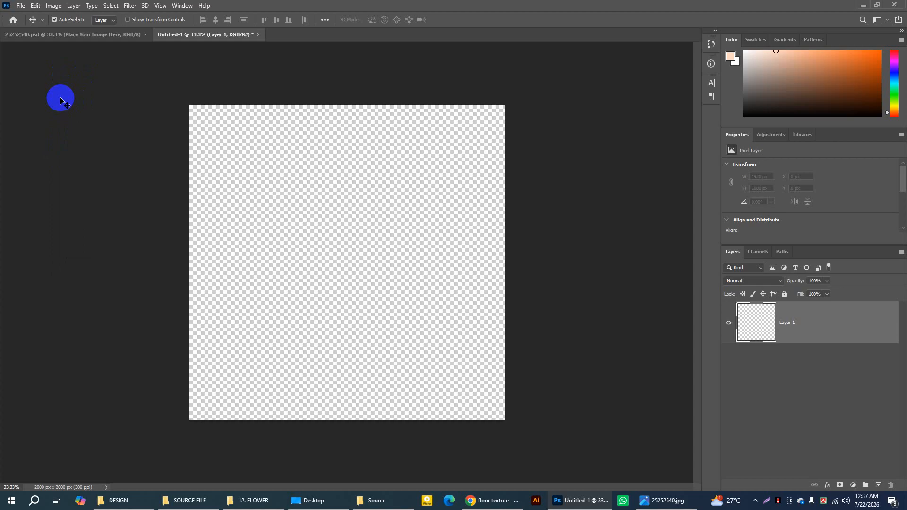
{"action": "left_click", "coordinate": [184, 5]}
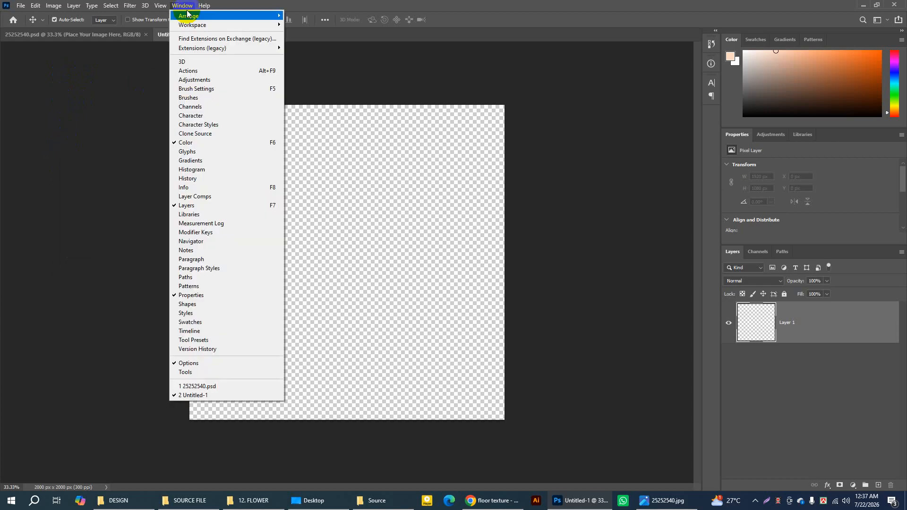
{"action": "left_click", "coordinate": [199, 374]}
{"action": "left_click_drag", "start_coordinate": [58, 80], "coordinate": [58, 86]}
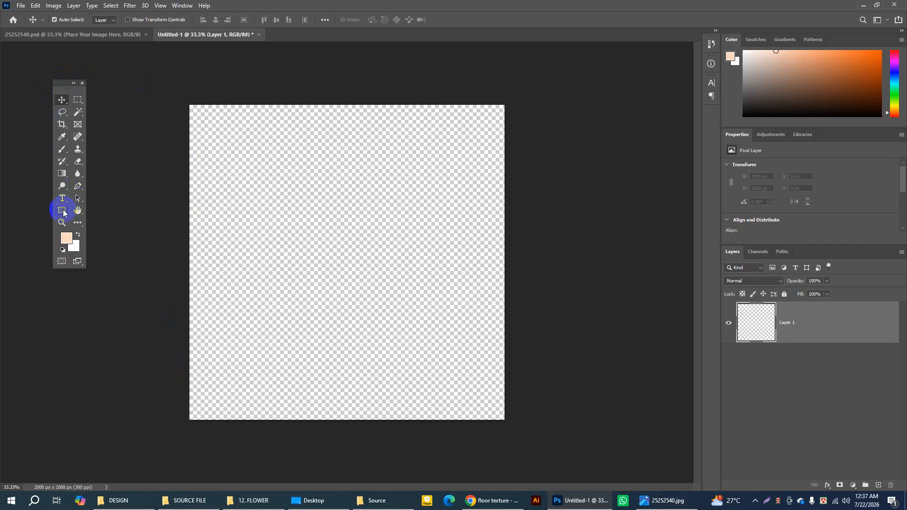
Step: Draw a rectangle shape of about 2001 × 2006 px covering the whole canvas
{"action": "left_click_drag", "start_coordinate": [63, 212], "coordinate": [122, 210]}
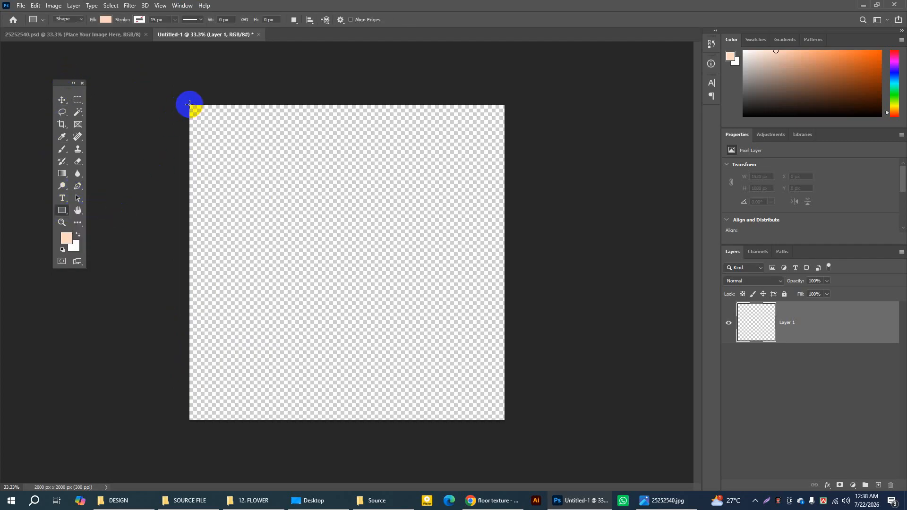
{"action": "left_click_drag", "start_coordinate": [189, 104], "coordinate": [504, 420]}
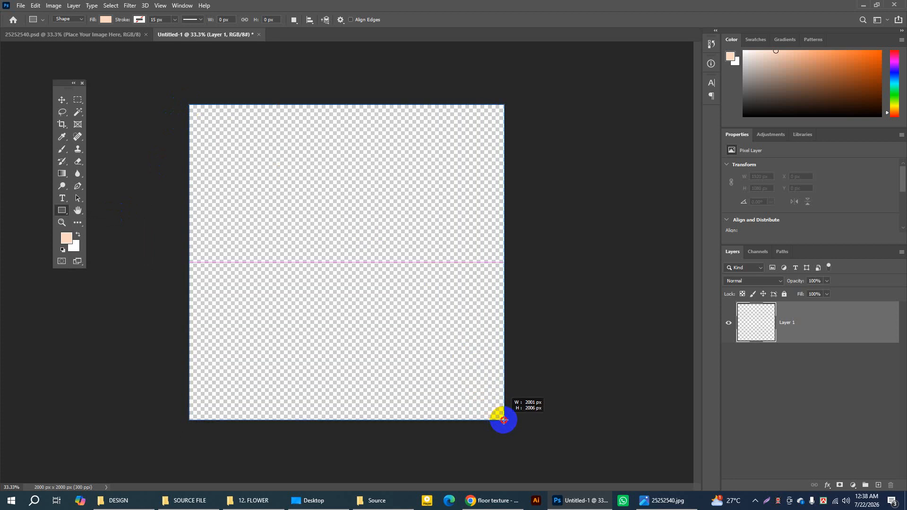
{"action": "left_click_drag", "start_coordinate": [503, 420], "coordinate": [504, 420]}
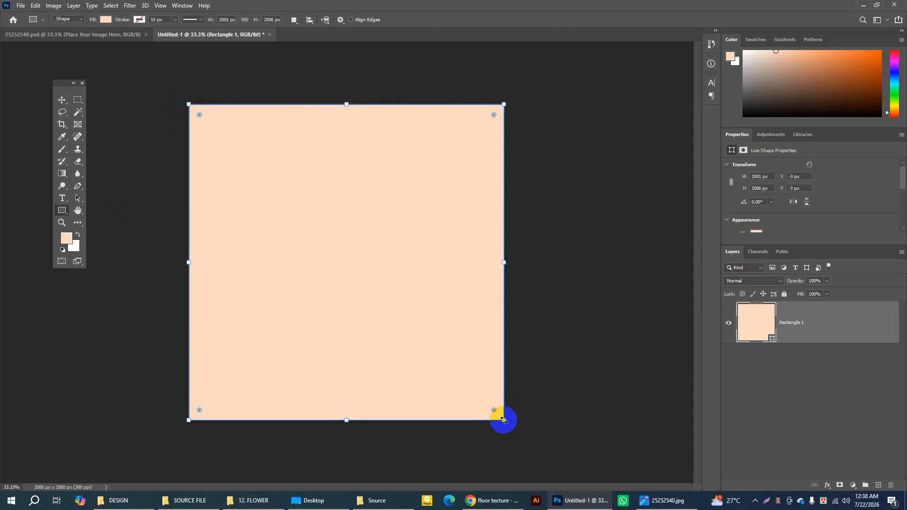
Step: Set the foreground color to white (ffffff)
{"action": "left_click", "coordinate": [64, 244]}
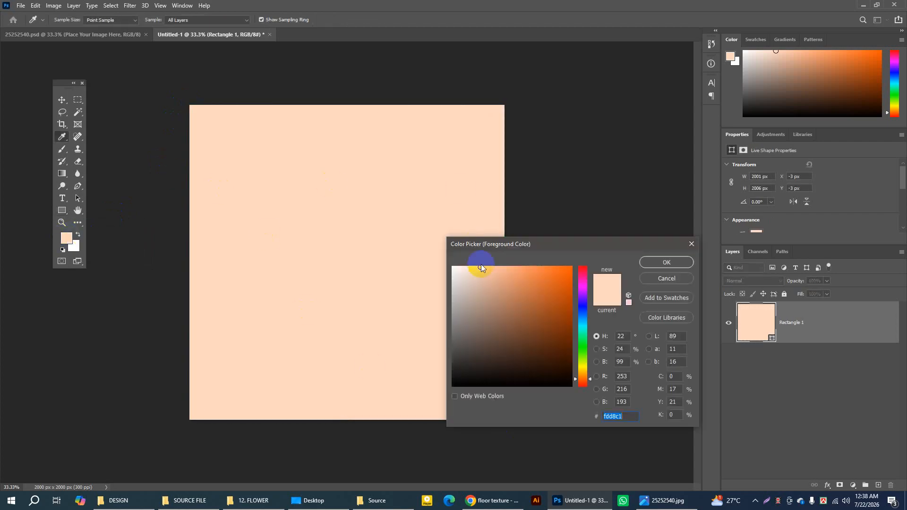
{"action": "left_click", "coordinate": [453, 269]}
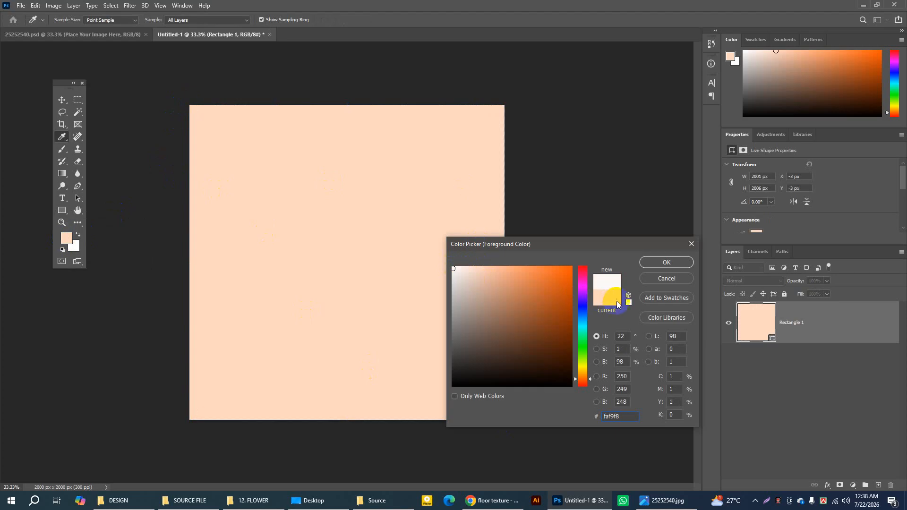
{"action": "left_click_drag", "start_coordinate": [600, 245], "coordinate": [407, 185]}
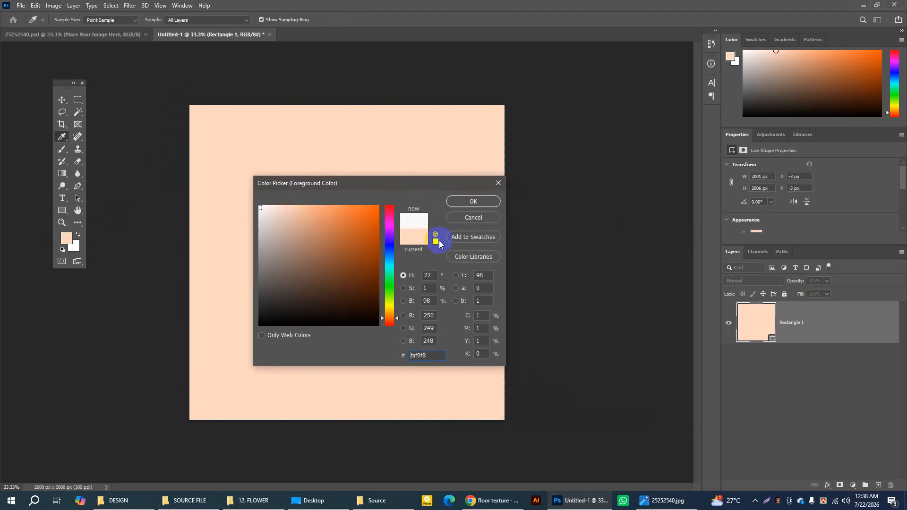
{"action": "left_click", "coordinate": [435, 243]}
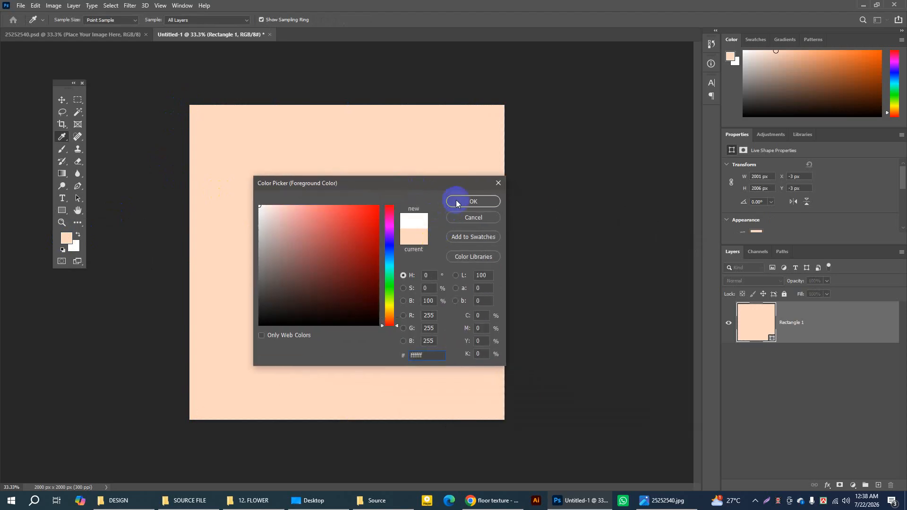
{"action": "left_click_drag", "start_coordinate": [433, 356], "coordinate": [385, 355]}
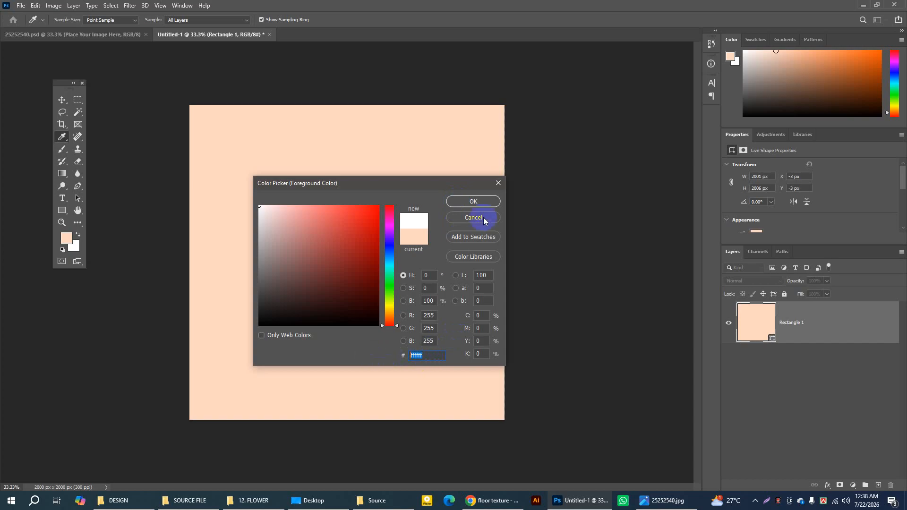
{"action": "left_click", "coordinate": [478, 204]}
{"action": "key", "text": "u"}
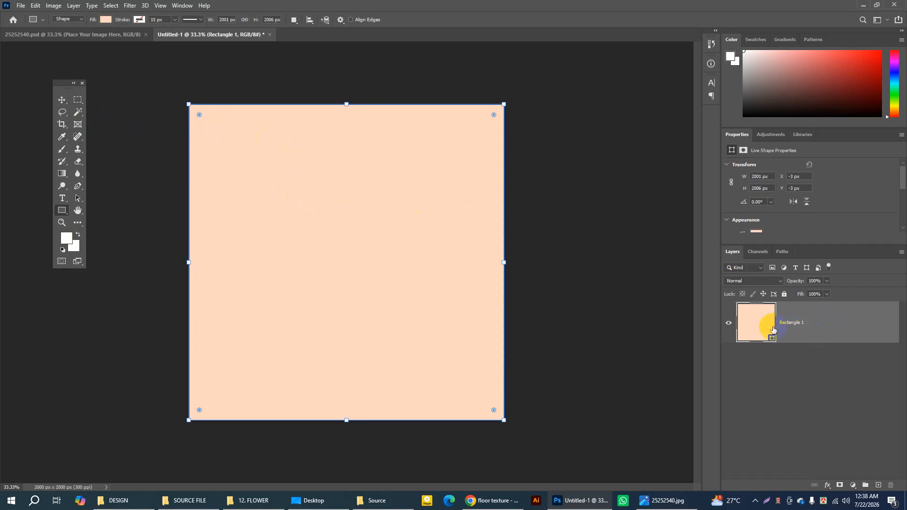
Step: Add a Color Overlay layer style to Rectangle 1 in white with Normal blend mode at 100% opacity
{"action": "double_click", "coordinate": [821, 320]}
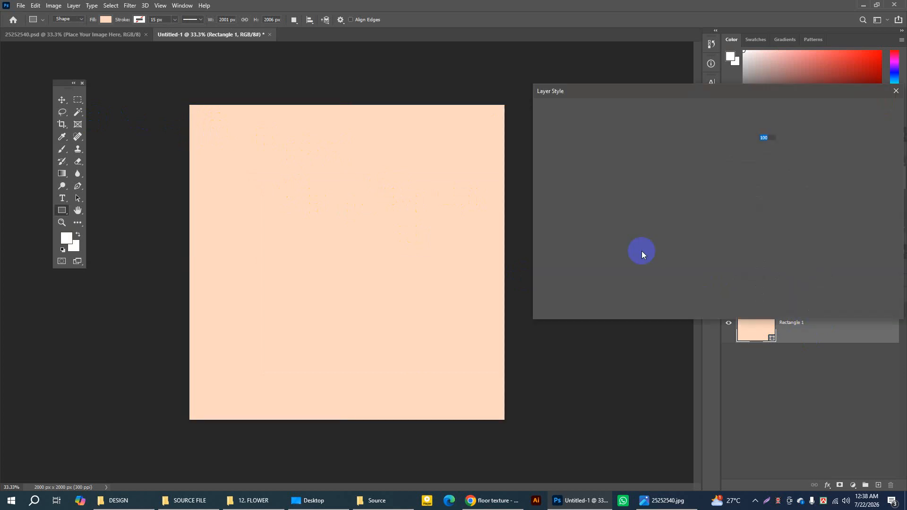
{"action": "left_click_drag", "start_coordinate": [616, 90], "coordinate": [320, 91]}
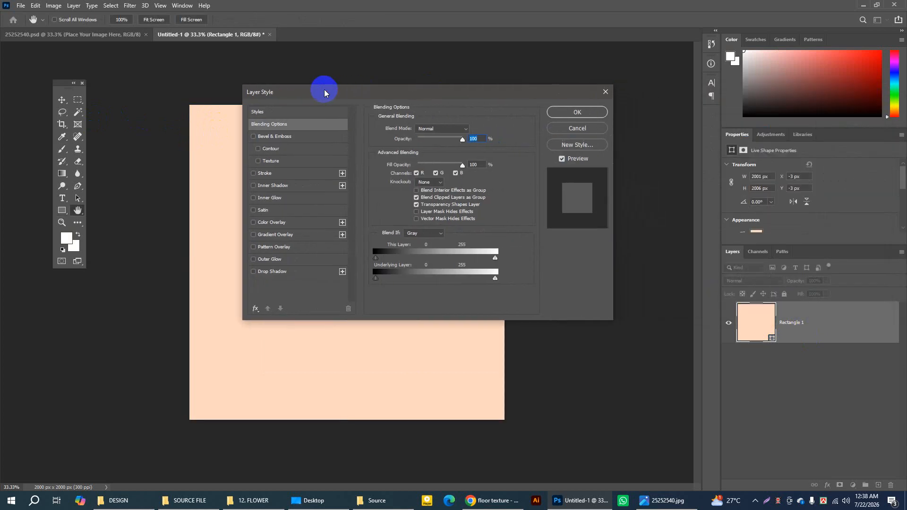
{"action": "left_click", "coordinate": [273, 223]}
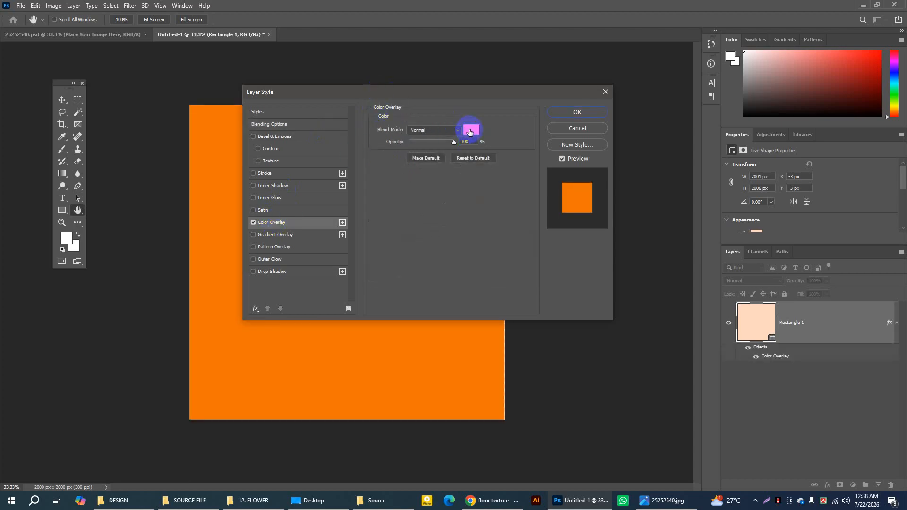
{"action": "left_click", "coordinate": [471, 129]}
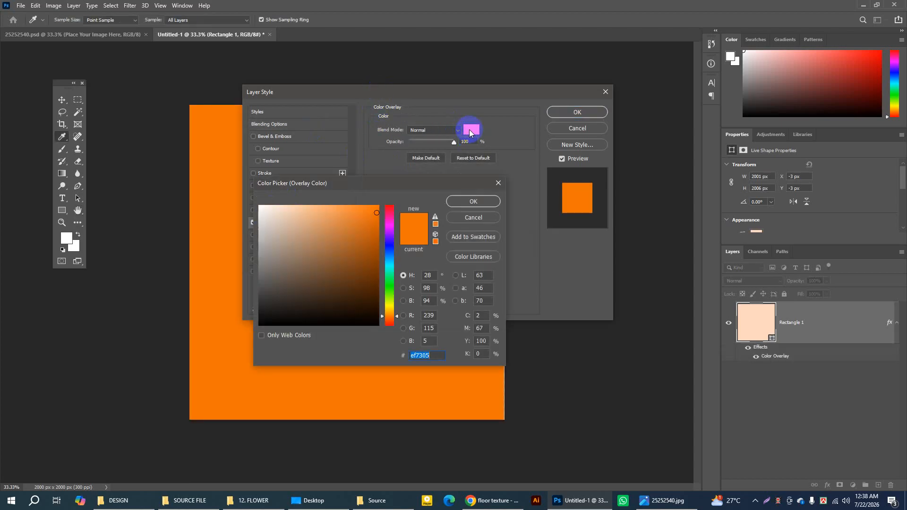
{"action": "left_click", "coordinate": [260, 207]}
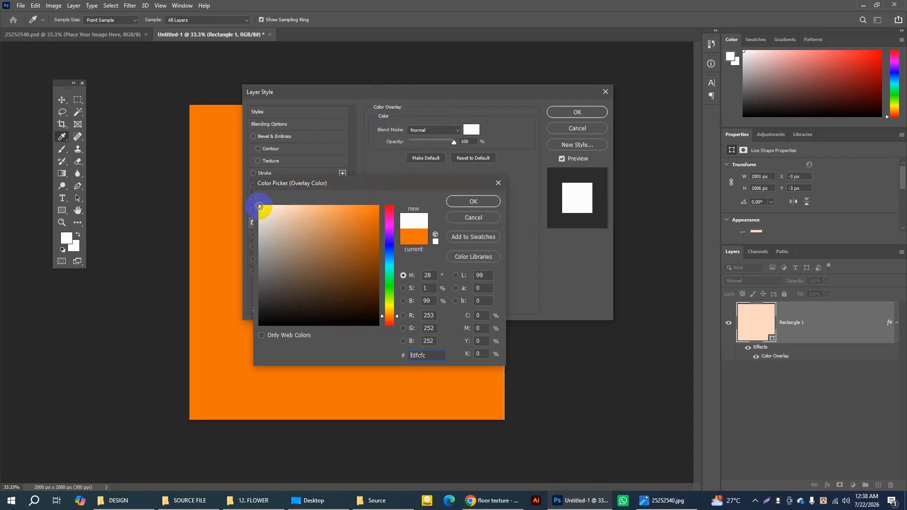
{"action": "left_click", "coordinate": [436, 243]}
{"action": "left_click", "coordinate": [467, 204]}
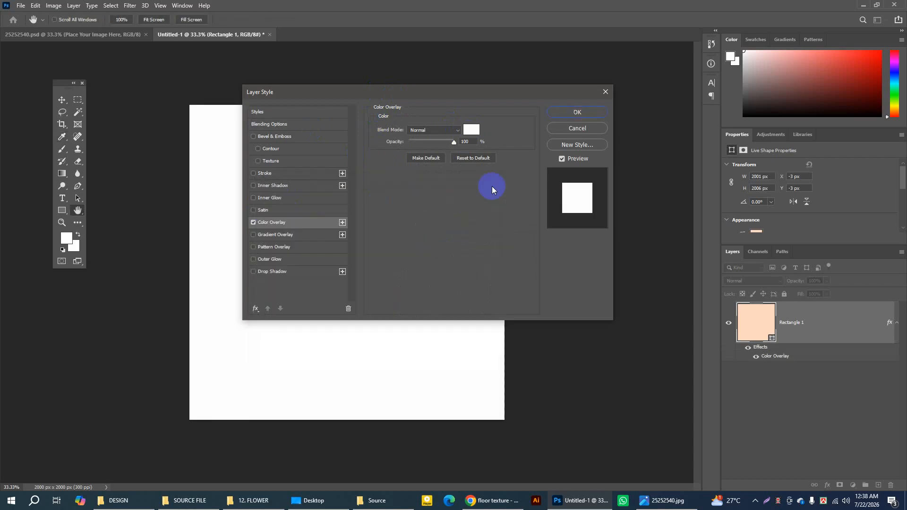
{"action": "left_click", "coordinate": [581, 113]}
{"action": "key", "text": "u"}
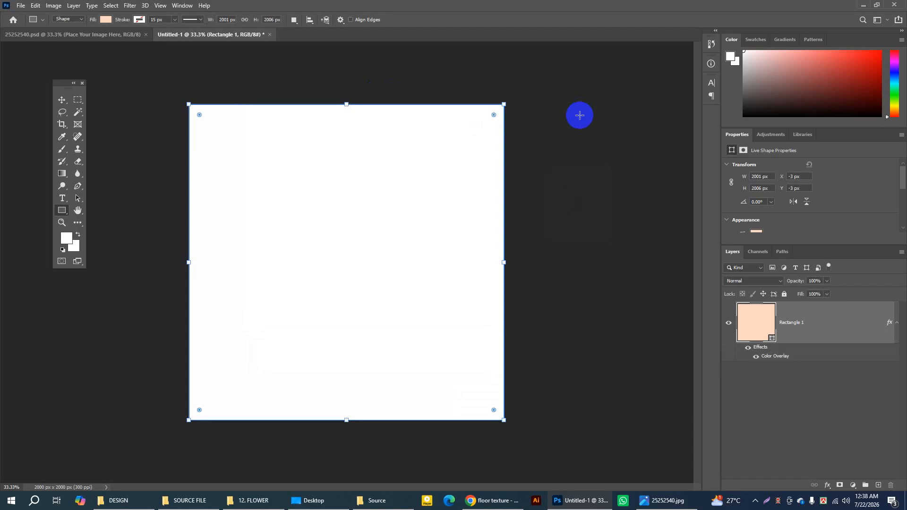
Step: Show the rulers and place two vertical and two horizontal margin guides just inside the four canvas edges
{"action": "left_click", "coordinate": [64, 102]}
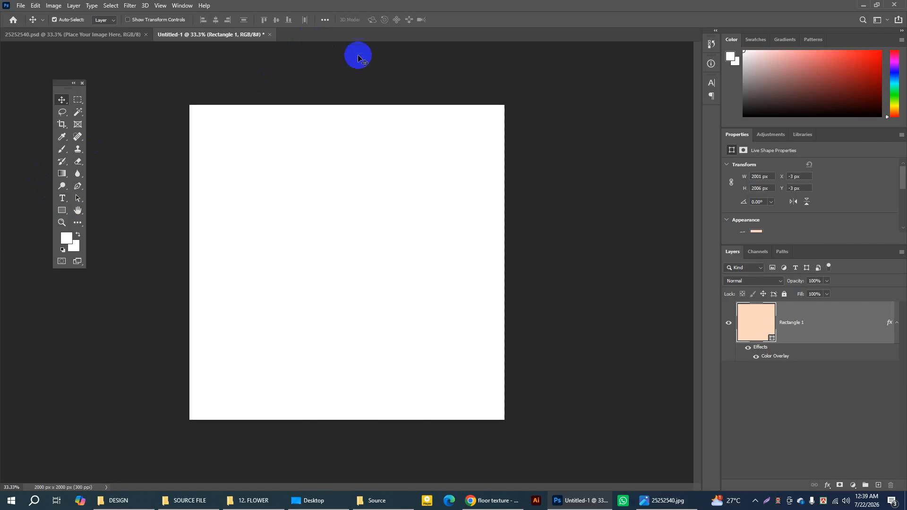
{"action": "key", "text": "ctrl"}
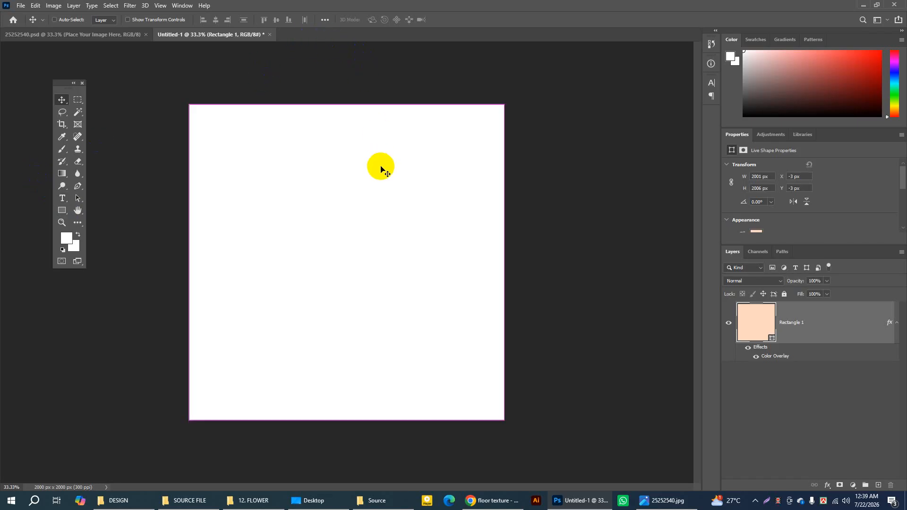
{"action": "key", "text": "ctrl+r"}
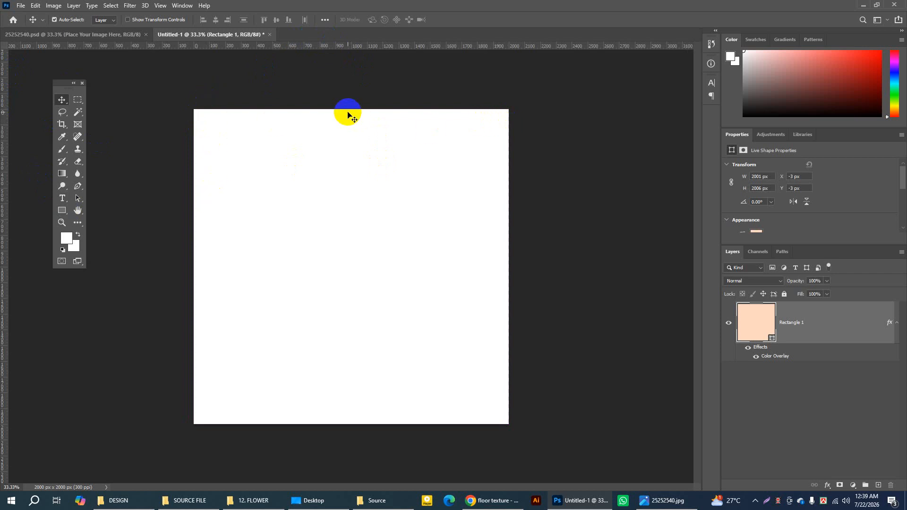
{"action": "left_click_drag", "start_coordinate": [5, 123], "coordinate": [214, 125]}
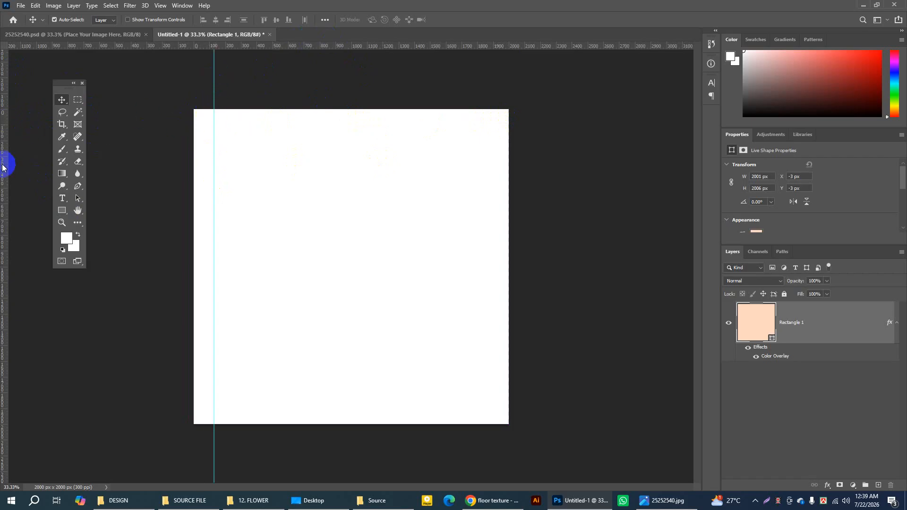
{"action": "left_click_drag", "start_coordinate": [7, 163], "coordinate": [486, 166]}
{"action": "left_click_drag", "start_coordinate": [410, 51], "coordinate": [413, 129]}
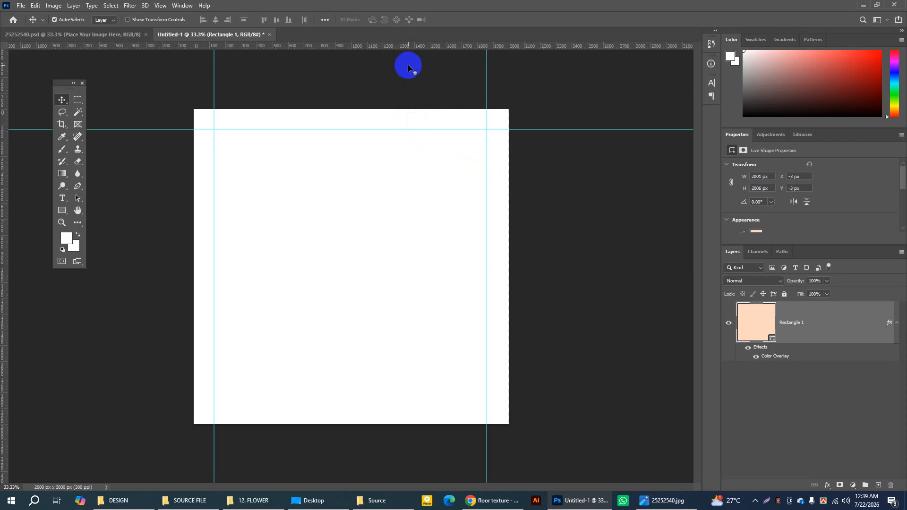
{"action": "left_click_drag", "start_coordinate": [401, 45], "coordinate": [426, 404]}
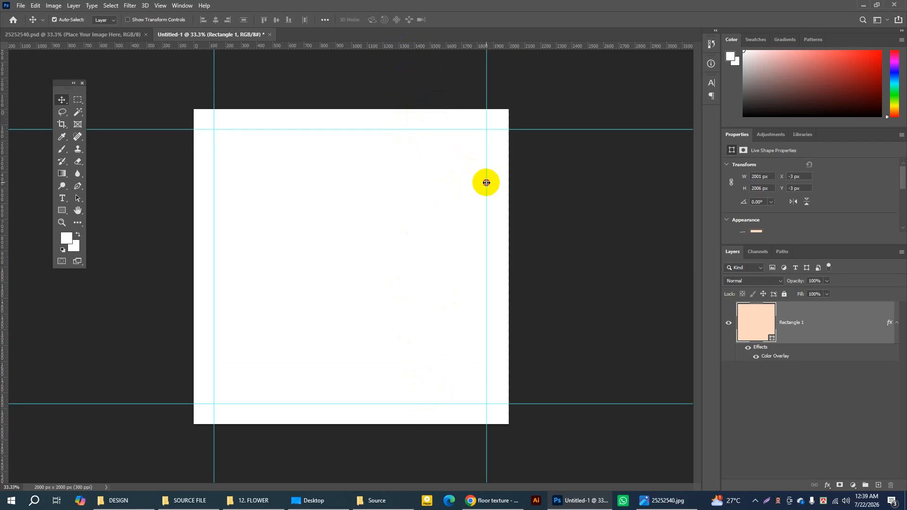
{"action": "left_click_drag", "start_coordinate": [486, 183], "coordinate": [489, 184]}
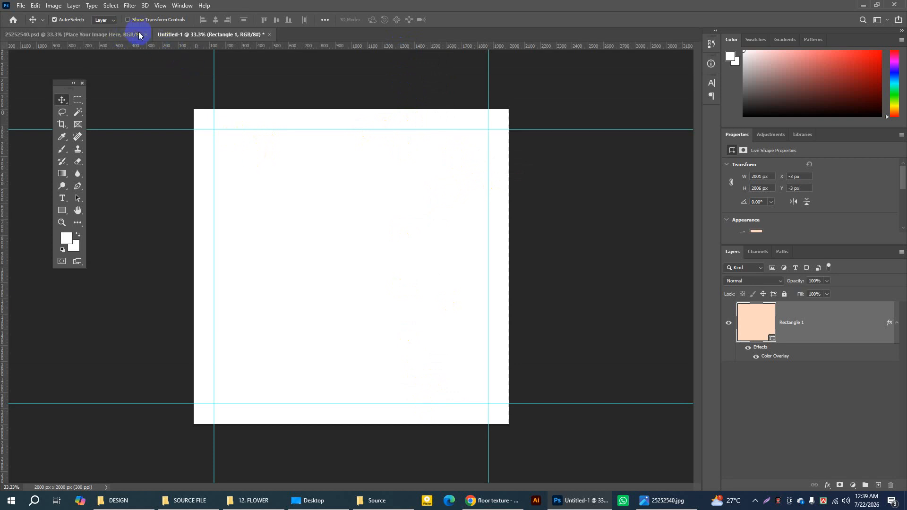
Step: Check the reference poster, switch to Chrome and save the Pngtree concrete wall and floor image to the Desktop as a PNG
{"action": "left_click", "coordinate": [106, 36]}
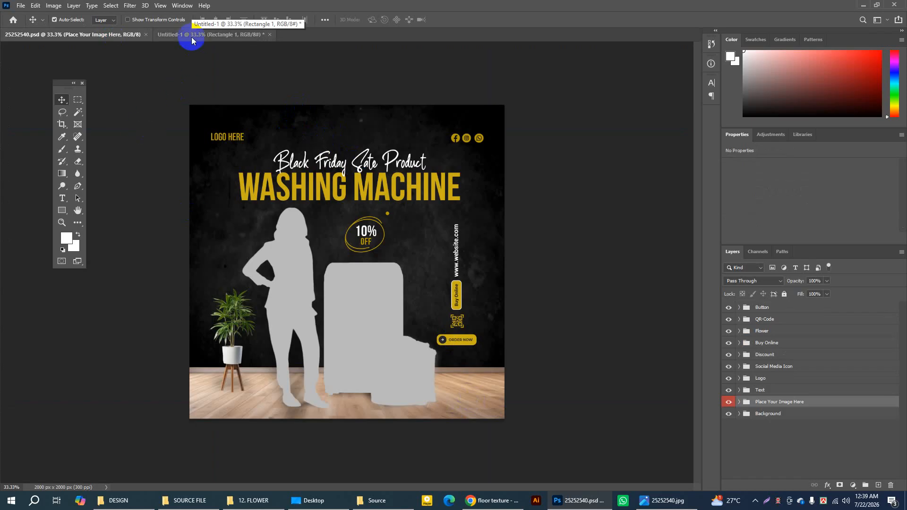
{"action": "left_click", "coordinate": [500, 505]}
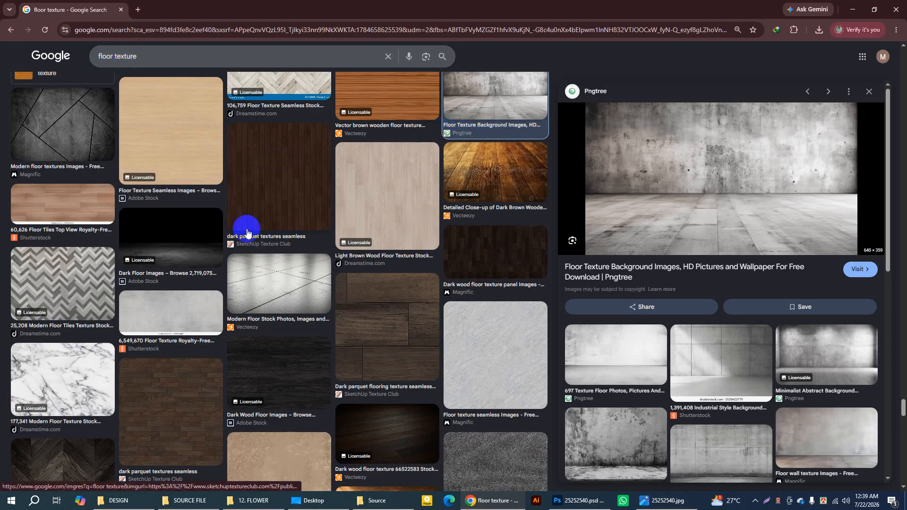
{"action": "scroll", "coordinate": [675, 279], "scroll_direction": "down", "scroll_amount": 1}
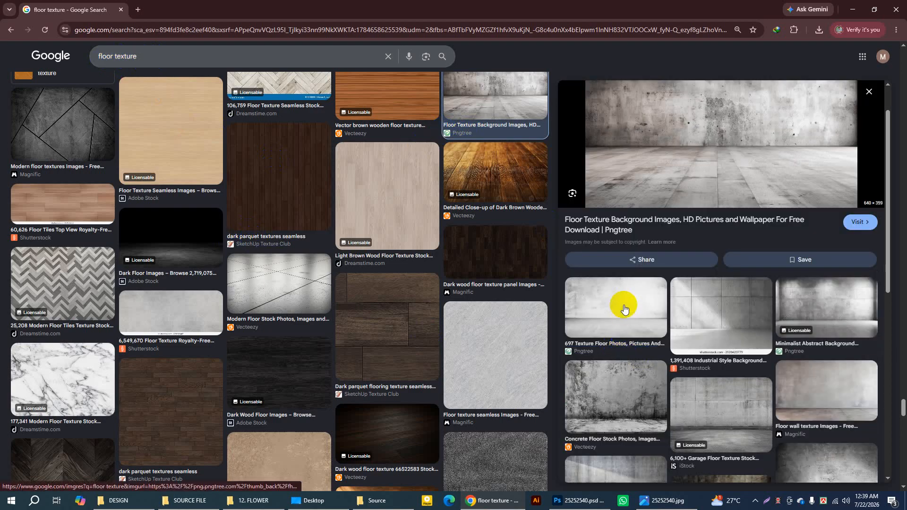
{"action": "scroll", "coordinate": [780, 361], "scroll_direction": "down", "scroll_amount": 1}
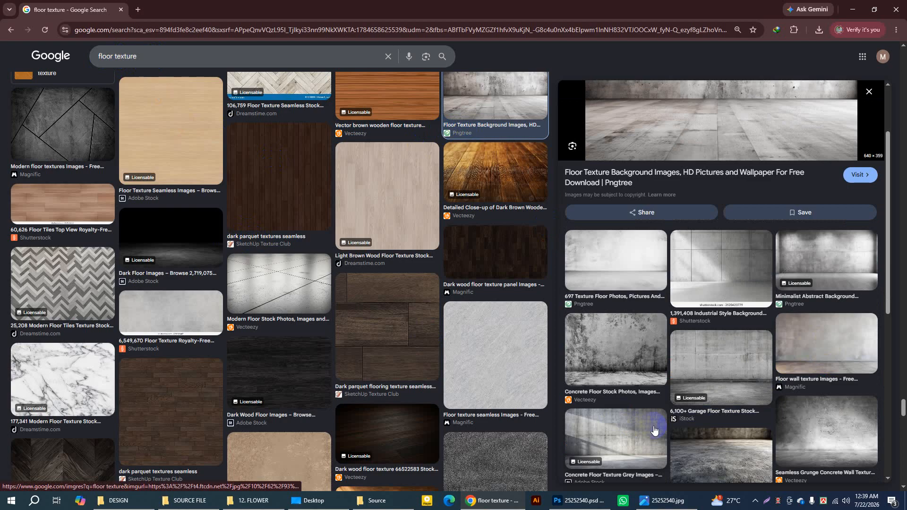
{"action": "scroll", "coordinate": [679, 227], "scroll_direction": "down", "scroll_amount": 2}
{"action": "scroll", "coordinate": [655, 270], "scroll_direction": "up", "scroll_amount": 4}
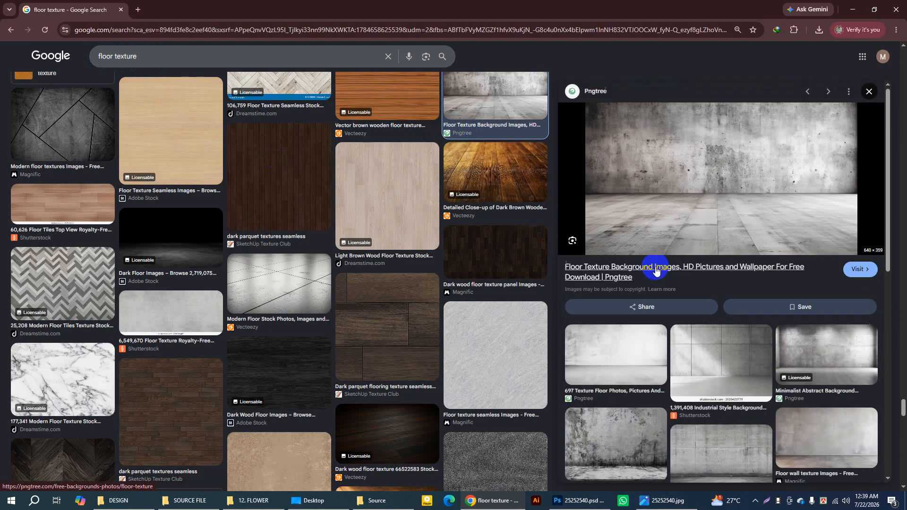
{"action": "right_click", "coordinate": [683, 159]}
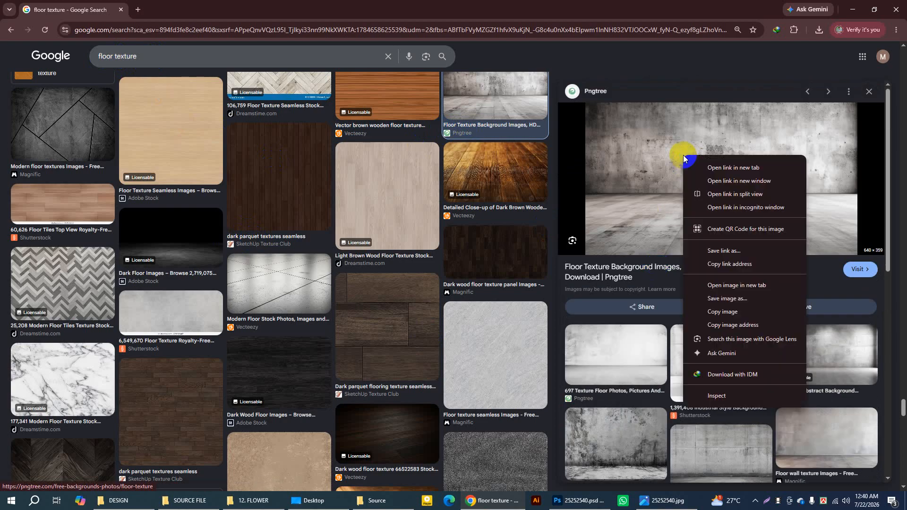
{"action": "left_click", "coordinate": [730, 299]}
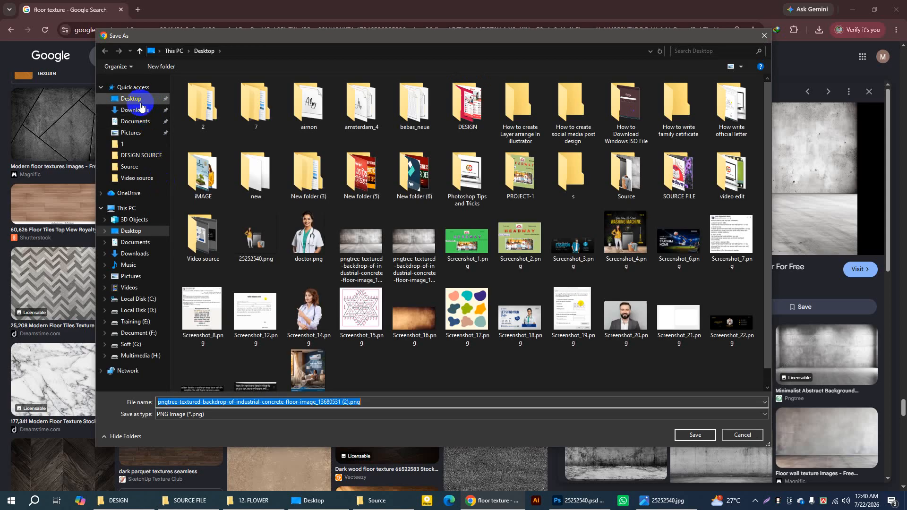
{"action": "left_click", "coordinate": [140, 101]}
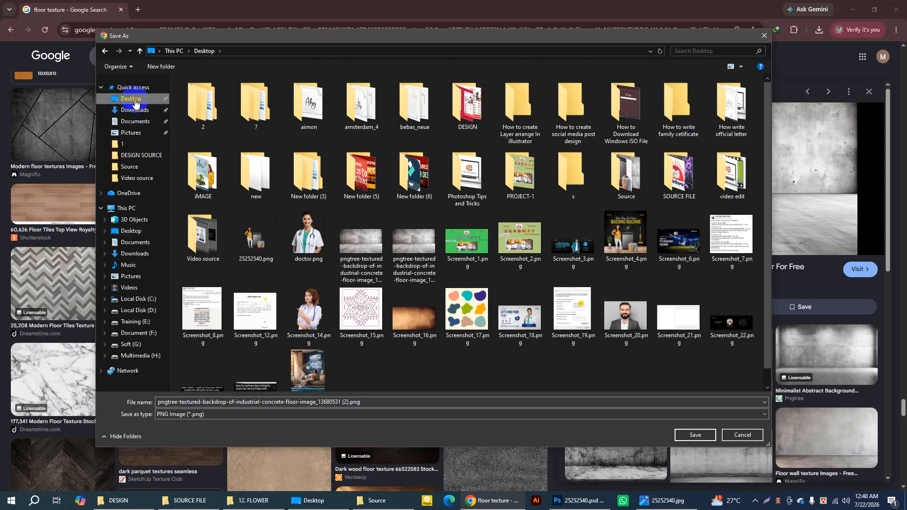
{"action": "left_click", "coordinate": [168, 421]}
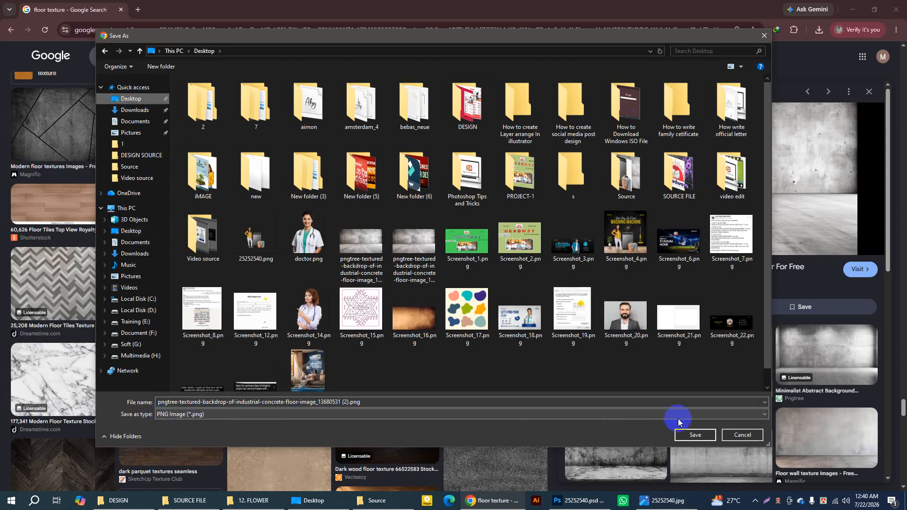
{"action": "left_click", "coordinate": [692, 437]}
{"action": "left_click", "coordinate": [691, 438]}
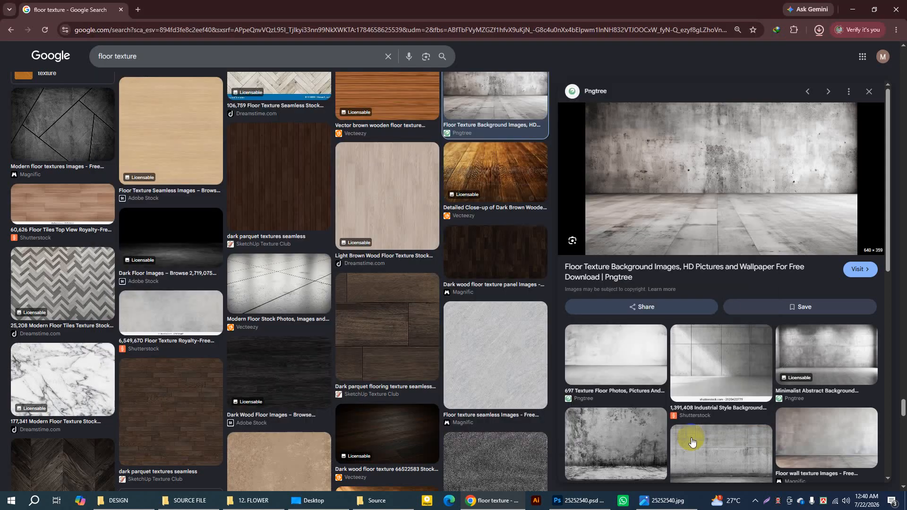
{"action": "mouse_move", "coordinate": [737, 54]}
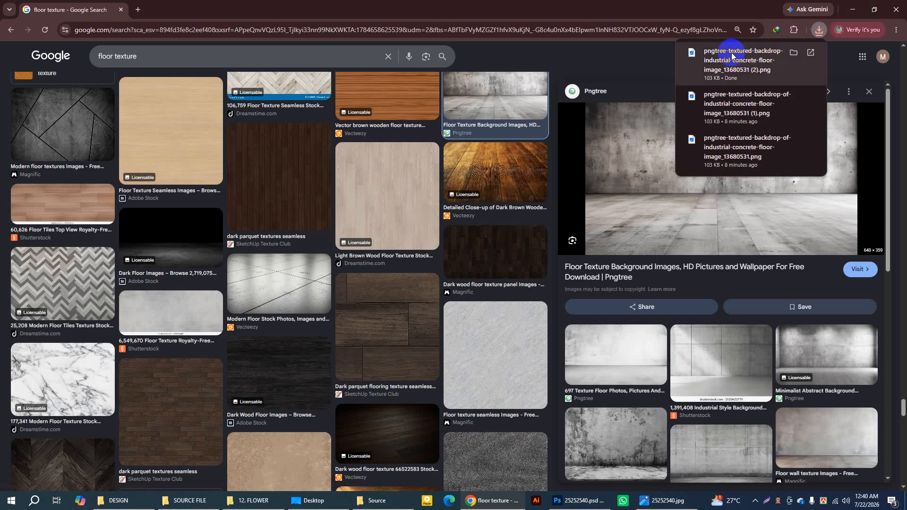
{"action": "left_click", "coordinate": [643, 7]}
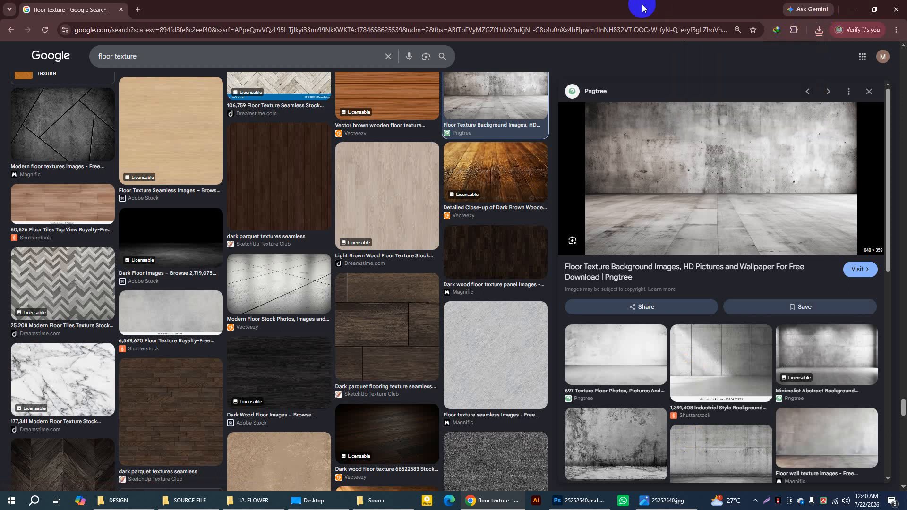
Step: Place Screenshot_5.png from the Source folder in File Explorer into the Untitled-1 Photoshop document, centered on the canvas
{"action": "left_click", "coordinate": [392, 501]}
{"action": "left_click", "coordinate": [275, 82]}
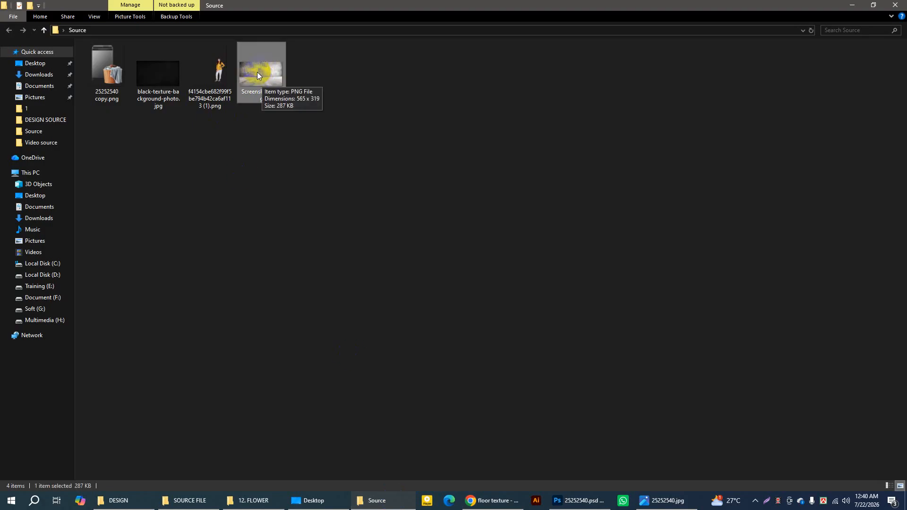
{"action": "left_click_drag", "start_coordinate": [257, 72], "coordinate": [336, 151]}
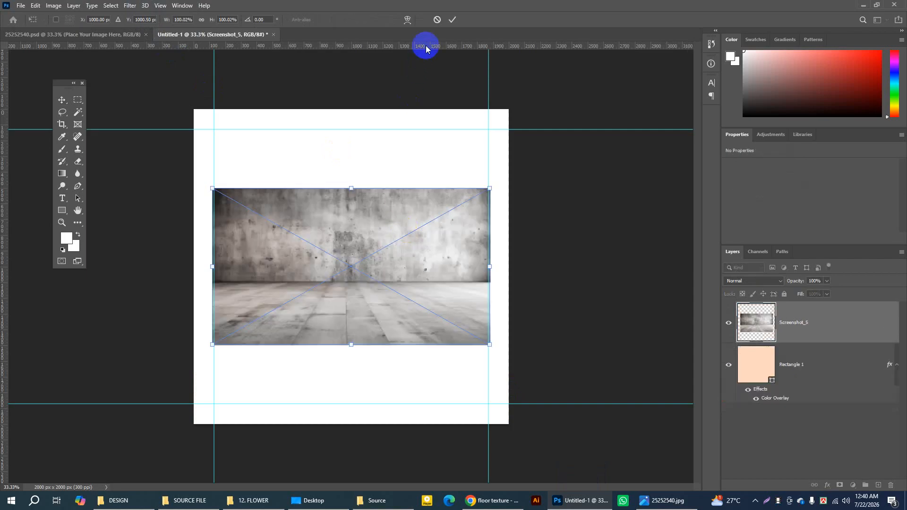
{"action": "left_click", "coordinate": [451, 22]}
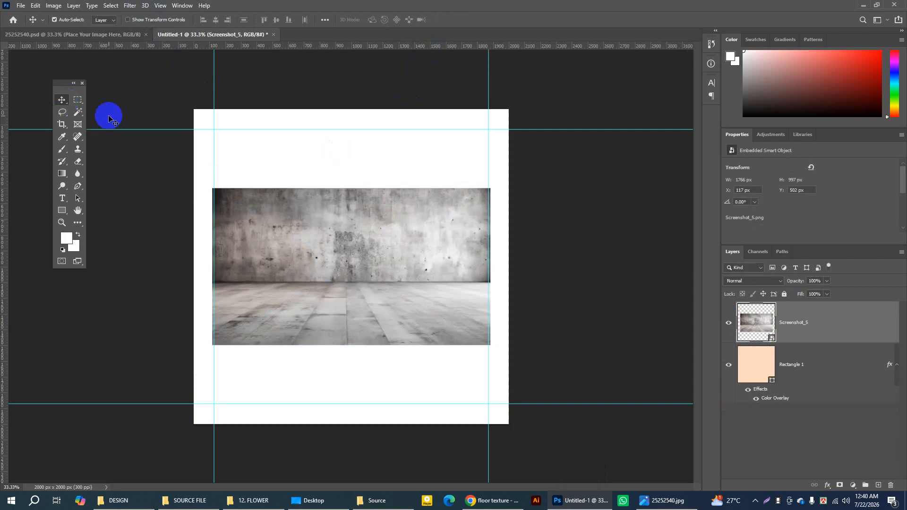
Step: Move the Screenshot_5 image flush into the canvas's bottom-left corner and set the Move tool's auto-select to Layer
{"action": "left_click_drag", "start_coordinate": [372, 230], "coordinate": [357, 308]}
{"action": "left_click_drag", "start_coordinate": [354, 308], "coordinate": [355, 306]}
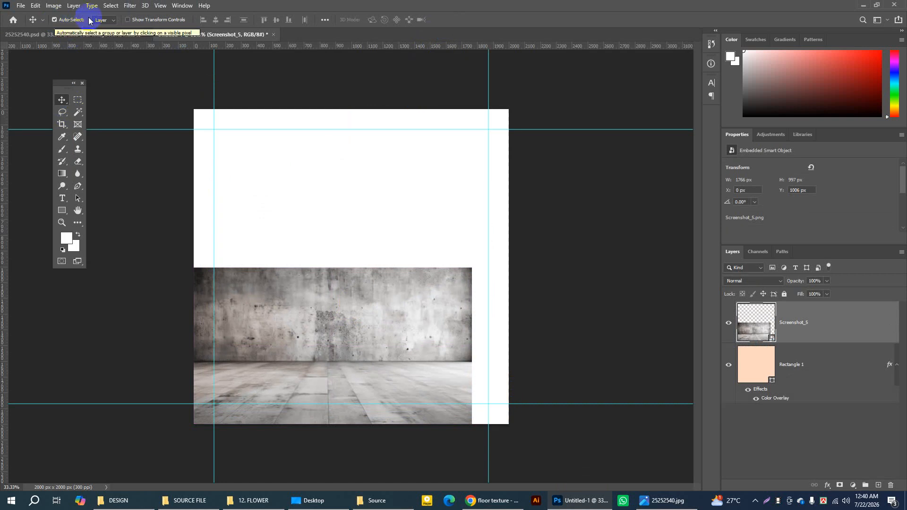
{"action": "left_click", "coordinate": [106, 20]}
{"action": "left_click", "coordinate": [105, 36]}
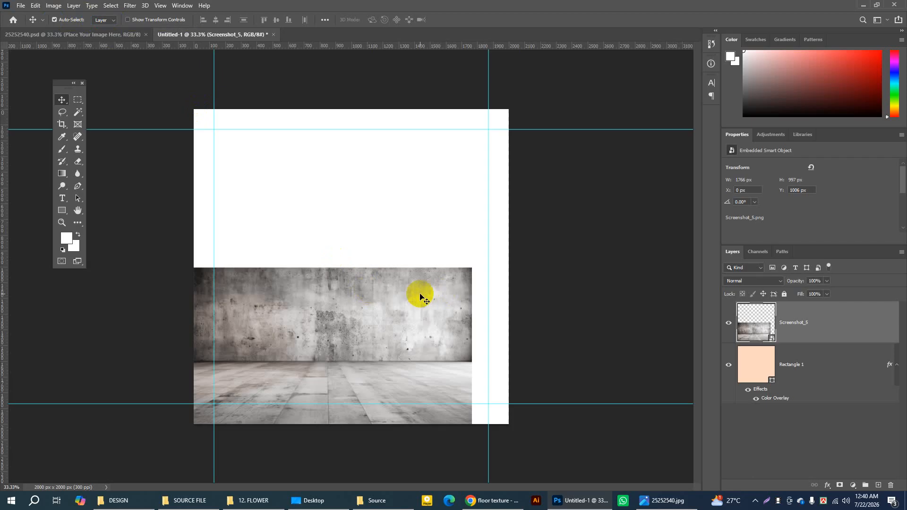
Step: Free-transform Screenshot_5 to about 2001 × 1192 px so it spans the full canvas width, keeping its bottom-left corner fixed
{"action": "key", "text": "ctrl"}
{"action": "key", "text": "ctrl+t"}
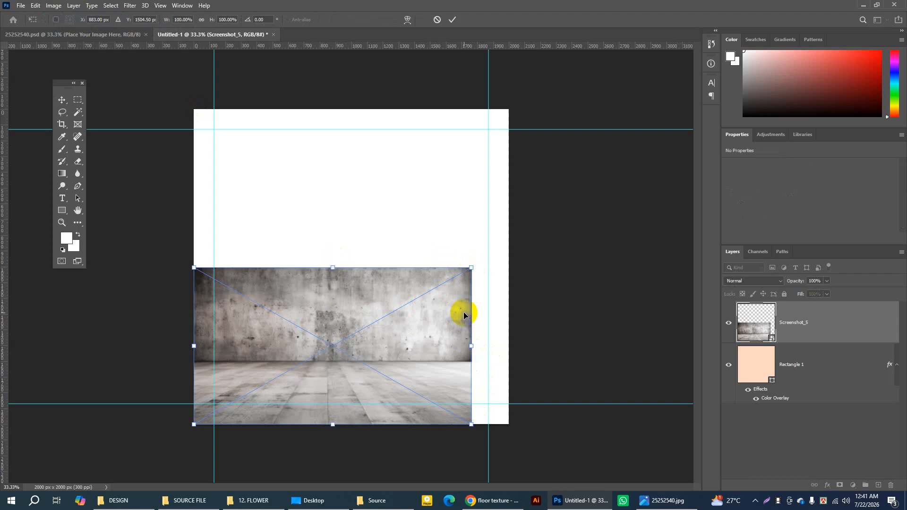
{"action": "mouse_move", "coordinate": [475, 348]}
{"action": "left_mouse_down"}
{"action": "mouse_move", "coordinate": [509, 349]}
{"action": "mouse_move", "coordinate": [457, 347]}
{"action": "left_mouse_up"}
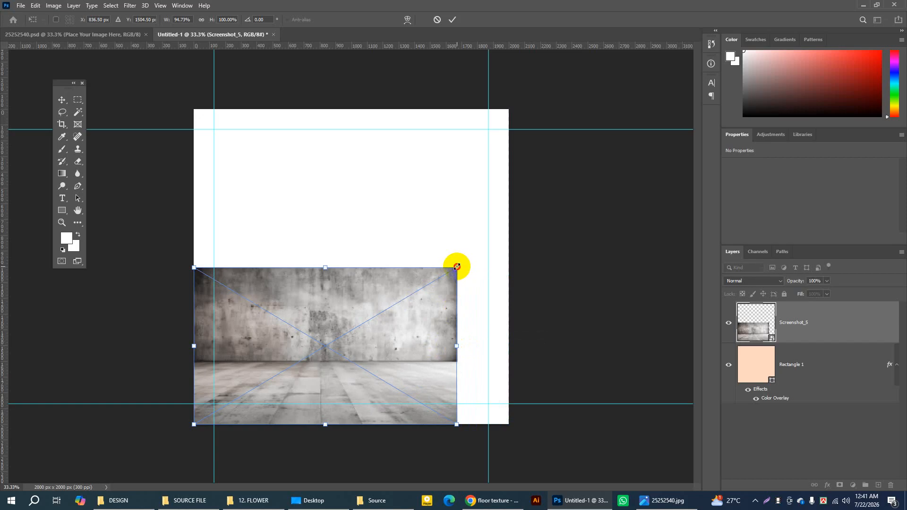
{"action": "left_click_drag", "start_coordinate": [456, 267], "coordinate": [513, 243]}
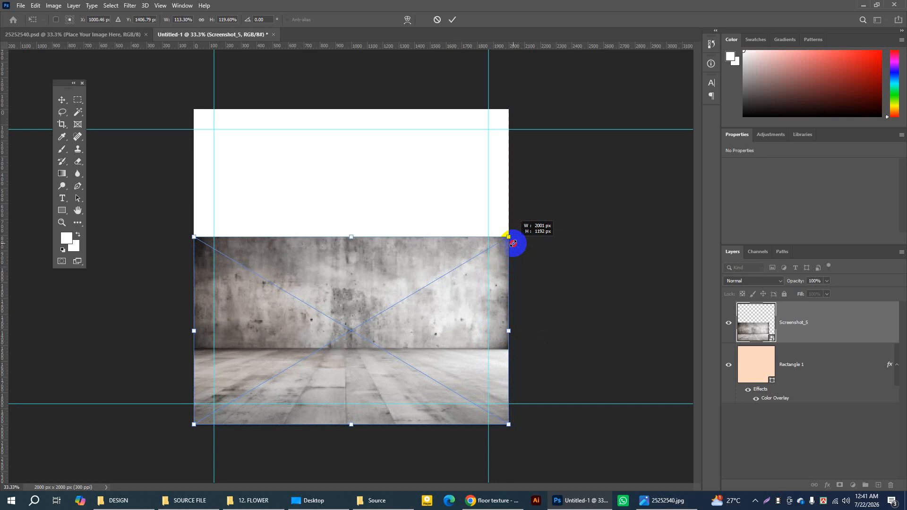
{"action": "left_click_drag", "start_coordinate": [513, 243], "coordinate": [513, 244]}
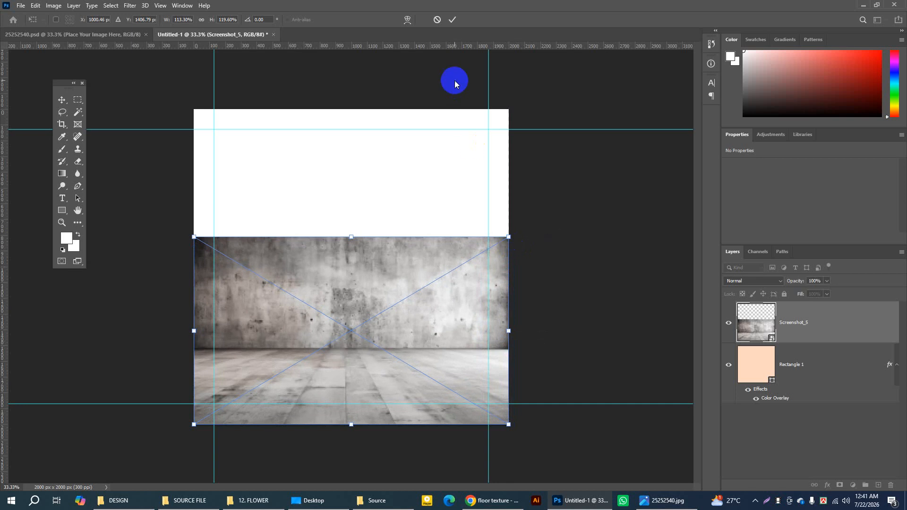
{"action": "left_click", "coordinate": [452, 19]}
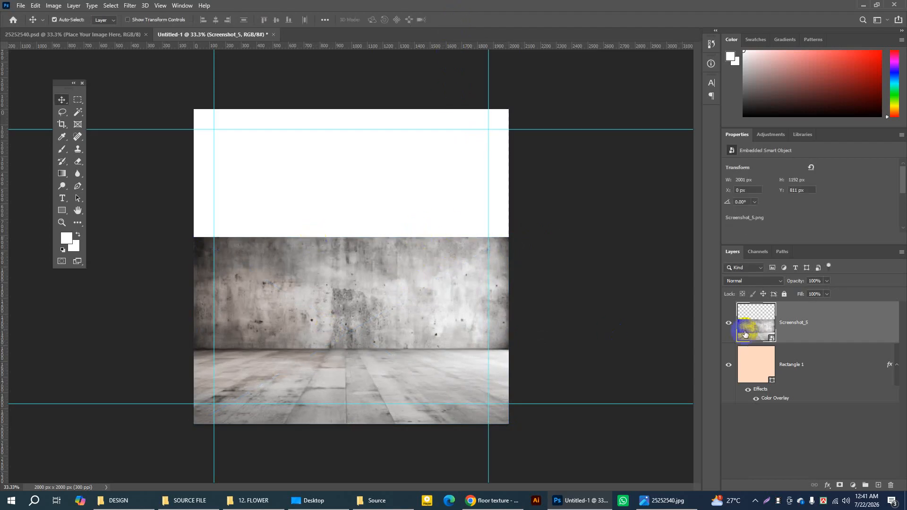
Step: Marquee-select the concrete wall across the full width down to the floor line and try to delete it
{"action": "left_click", "coordinate": [79, 100]}
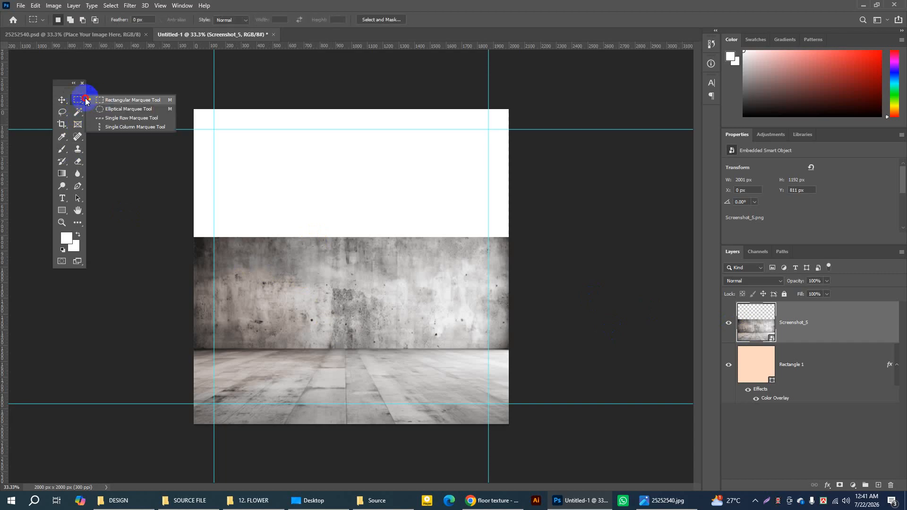
{"action": "left_click", "coordinate": [109, 100]}
{"action": "left_click_drag", "start_coordinate": [195, 199], "coordinate": [536, 350]}
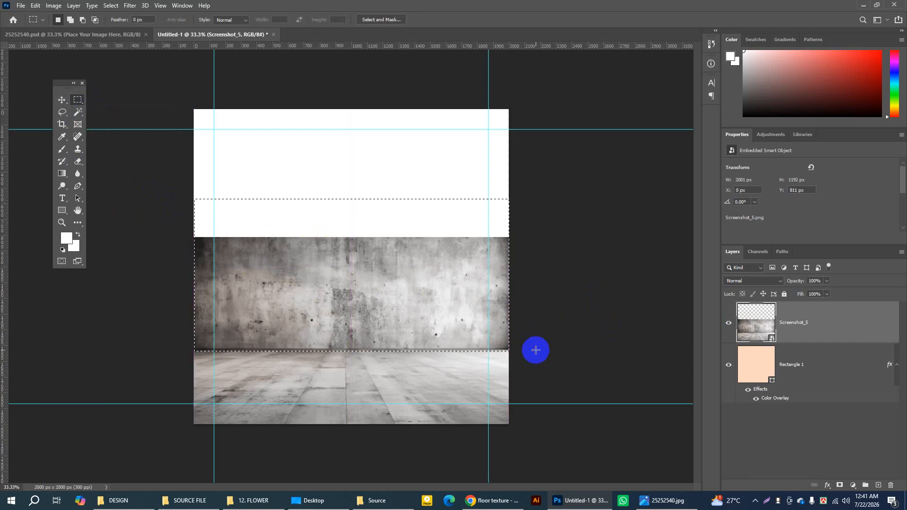
{"action": "key", "text": "Delete"}
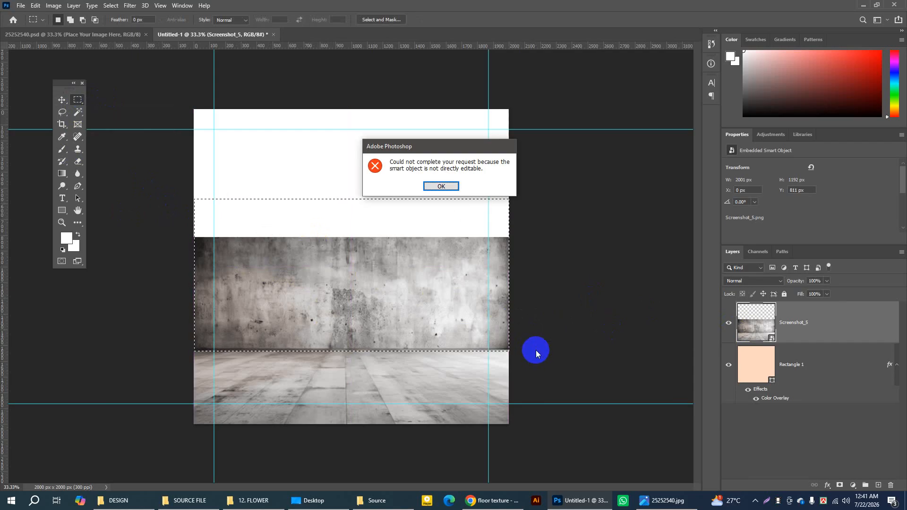
{"action": "left_click_drag", "start_coordinate": [425, 144], "coordinate": [354, 166]}
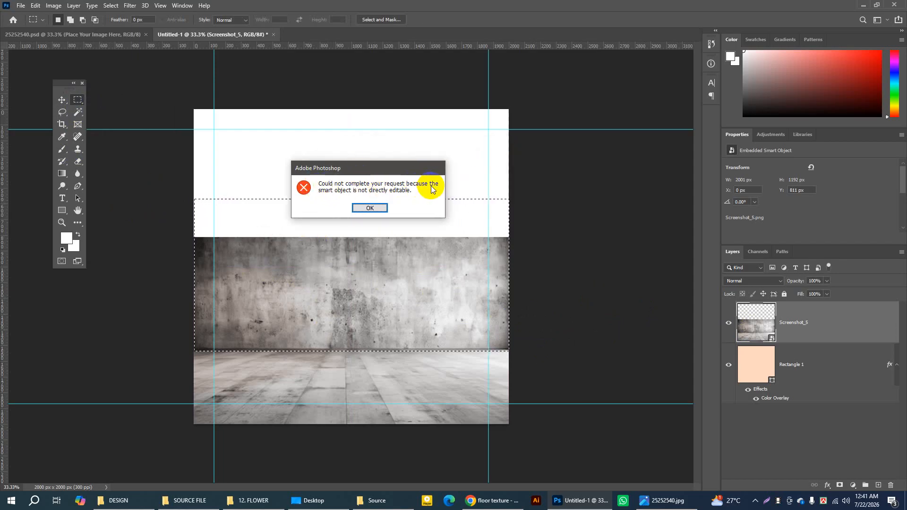
{"action": "left_click", "coordinate": [374, 209]}
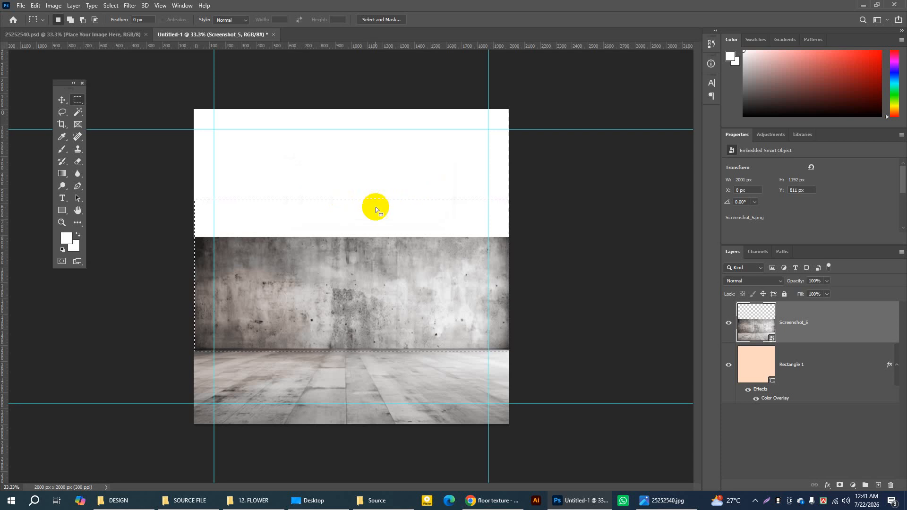
Step: Keep the Move tool auto-selecting by Layer and select the Screenshot_5 layer through its floor area on the canvas
{"action": "left_click", "coordinate": [62, 99]}
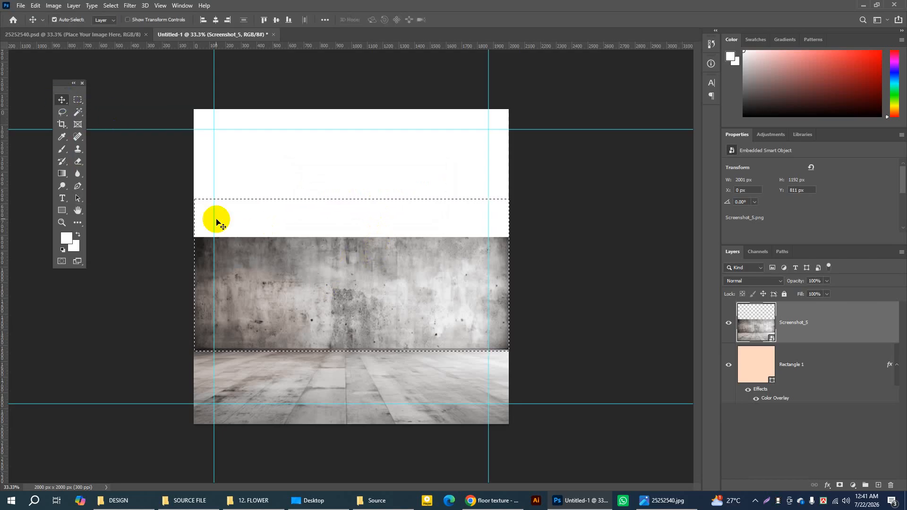
{"action": "left_click", "coordinate": [62, 100]}
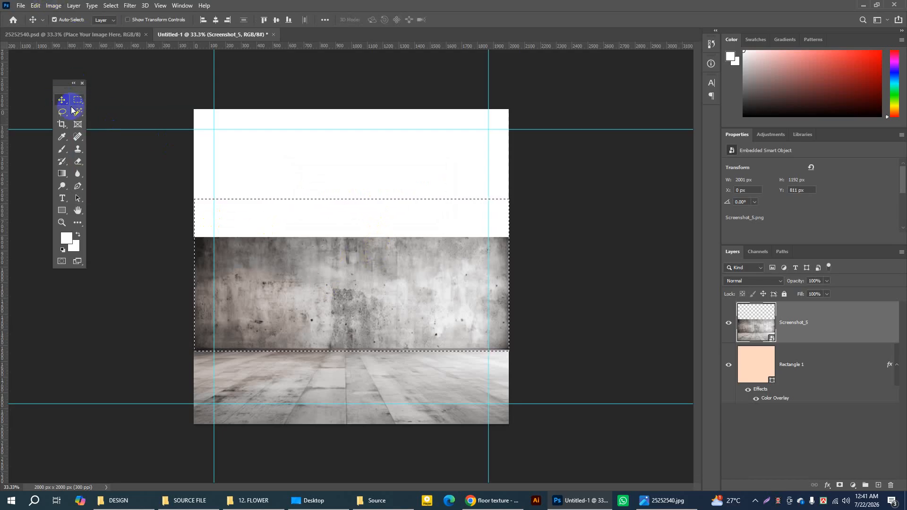
{"action": "left_click", "coordinate": [55, 21]}
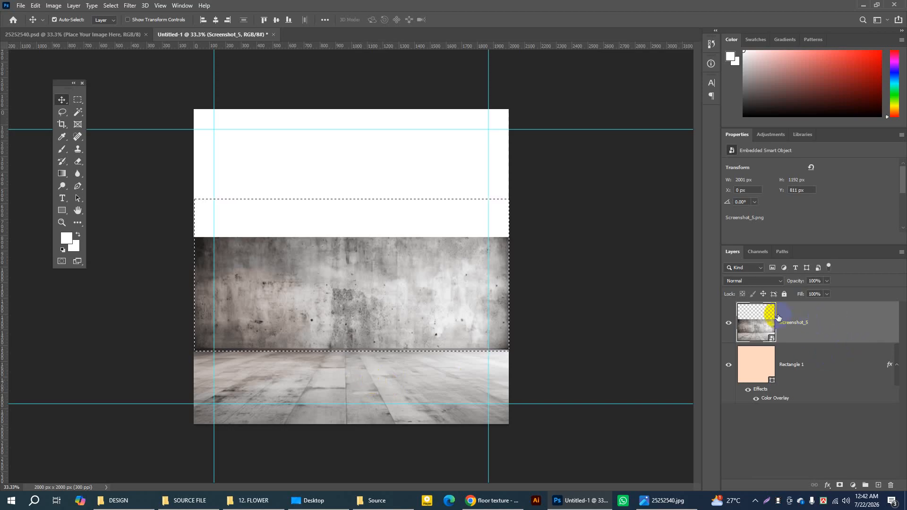
{"action": "left_click", "coordinate": [818, 368]}
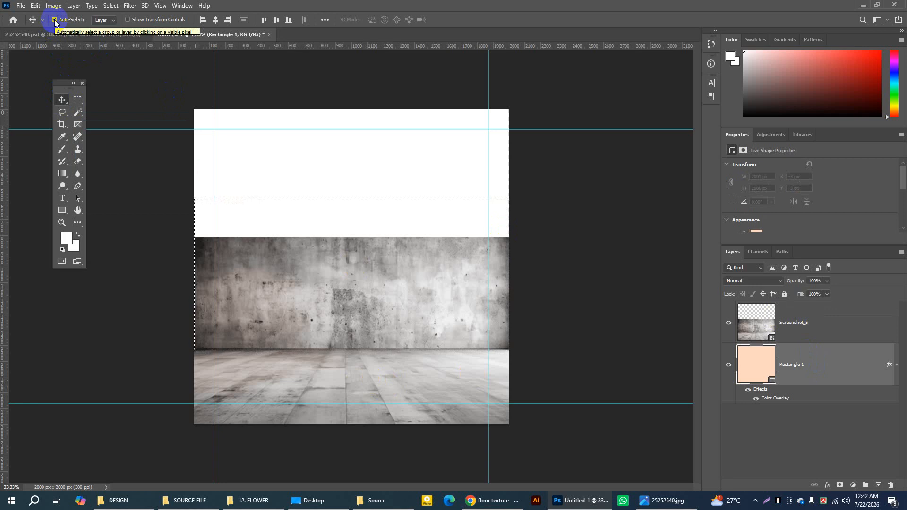
{"action": "left_click", "coordinate": [783, 366]}
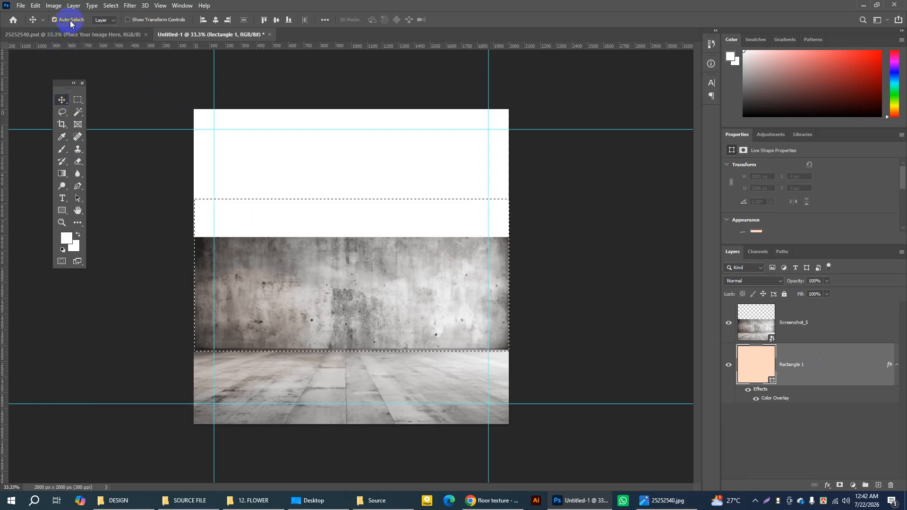
{"action": "left_click", "coordinate": [104, 20]}
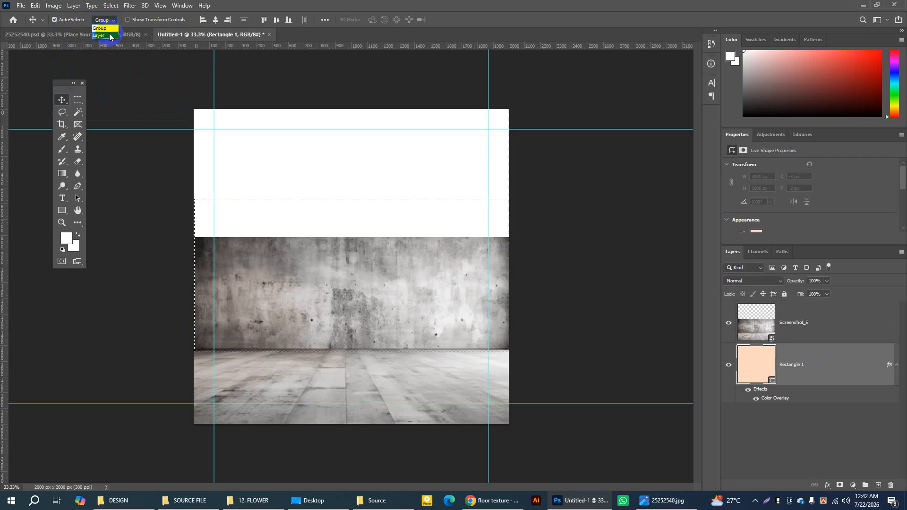
{"action": "left_click", "coordinate": [108, 35]}
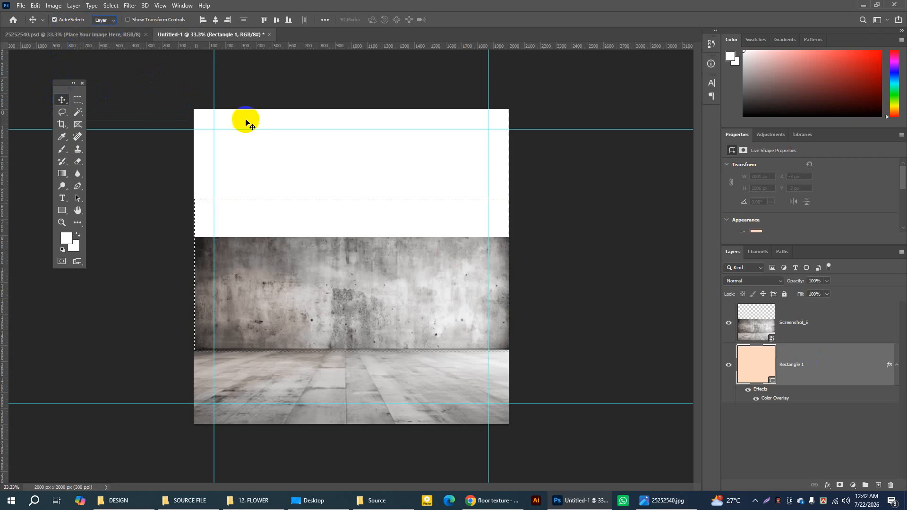
{"action": "left_click", "coordinate": [368, 382]}
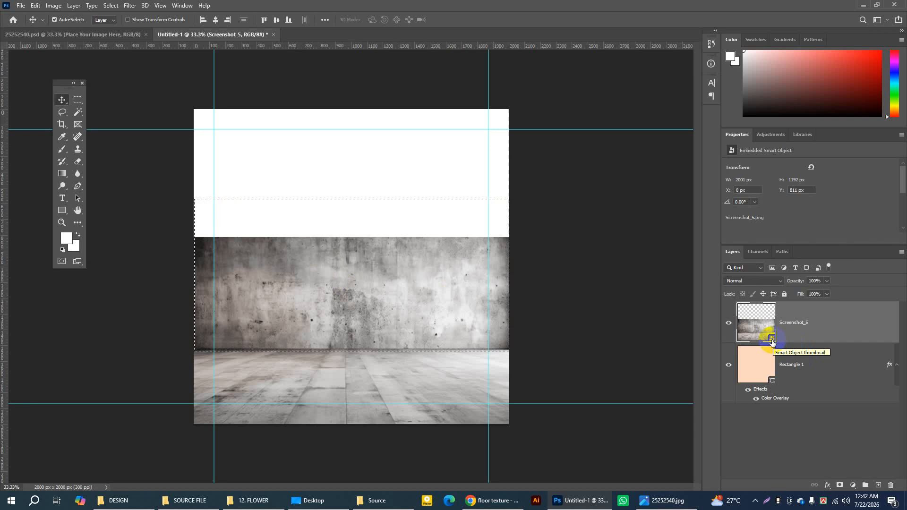
Step: Rasterize the Screenshot_5 layer, delete the selected wall area so only the floor is left, and deselect
{"action": "right_click", "coordinate": [825, 312]}
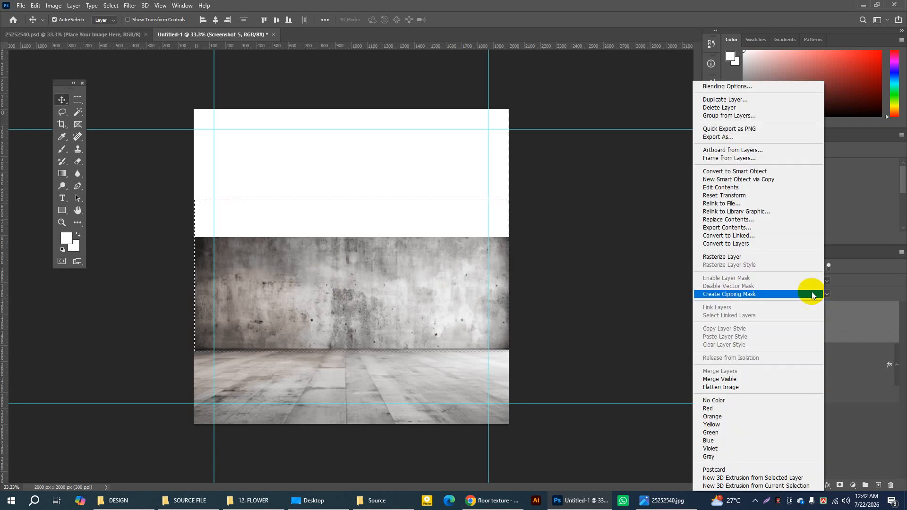
{"action": "left_click", "coordinate": [739, 257]}
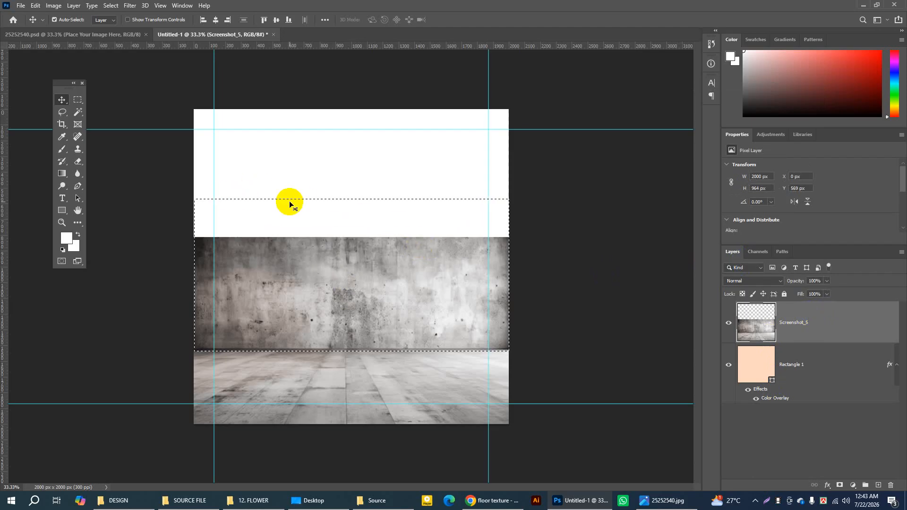
{"action": "key", "text": "Delete"}
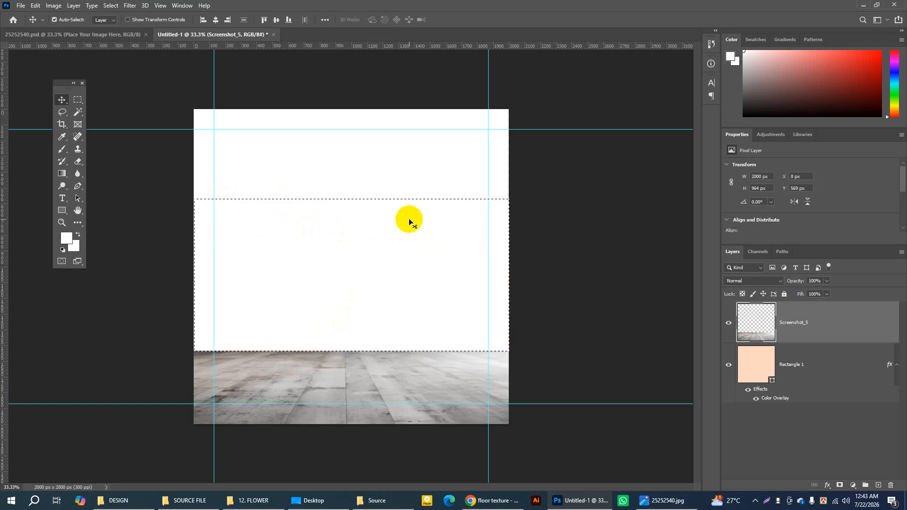
{"action": "key", "text": "ctrl"}
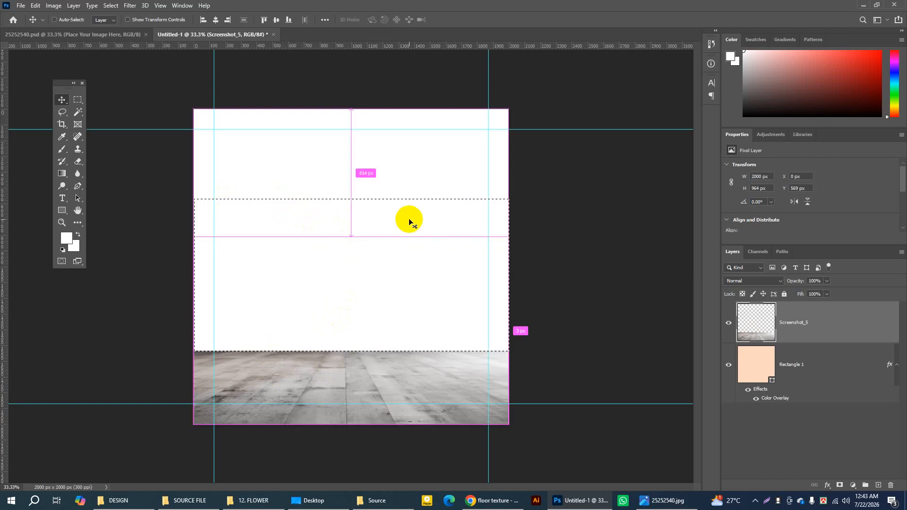
{"action": "key", "text": "ctrl+d"}
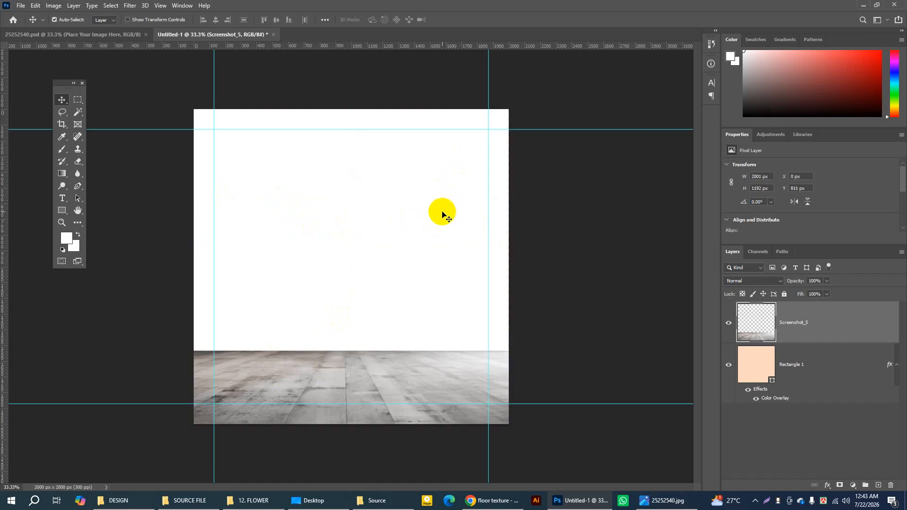
Step: Place black-texture-background-photo.jpg from the Source folder and stretch it to about 2000 × 1532 px, from the canvas top to the floor edge
{"action": "left_click", "coordinate": [377, 501]}
{"action": "left_click_drag", "start_coordinate": [183, 67], "coordinate": [482, 373]}
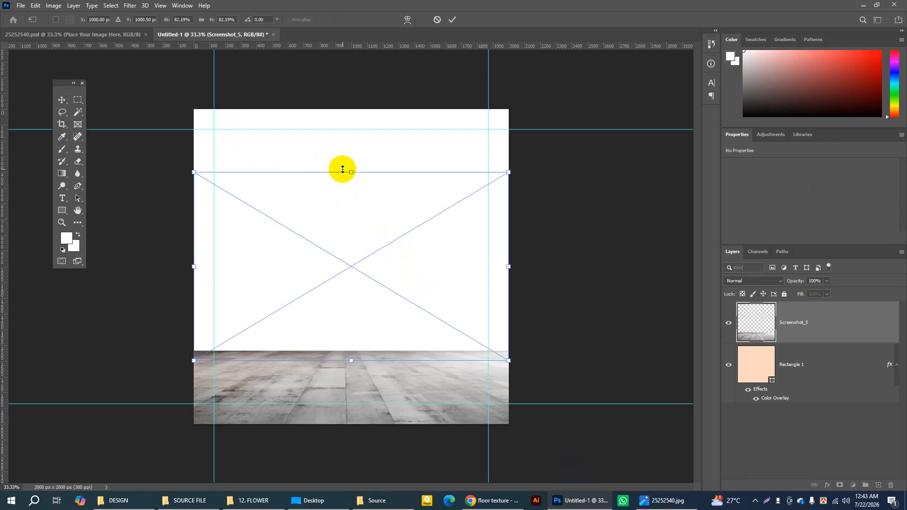
{"action": "left_click_drag", "start_coordinate": [359, 224], "coordinate": [359, 161]}
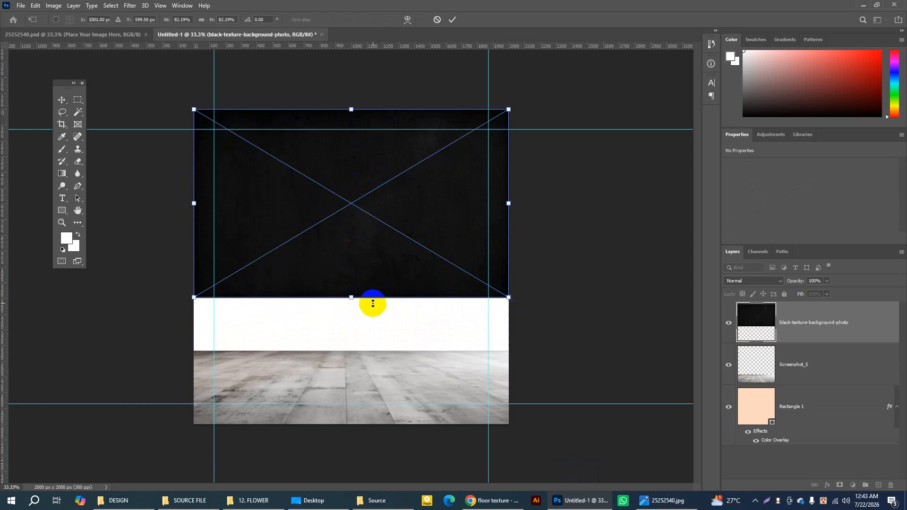
{"action": "left_click_drag", "start_coordinate": [352, 299], "coordinate": [352, 350]}
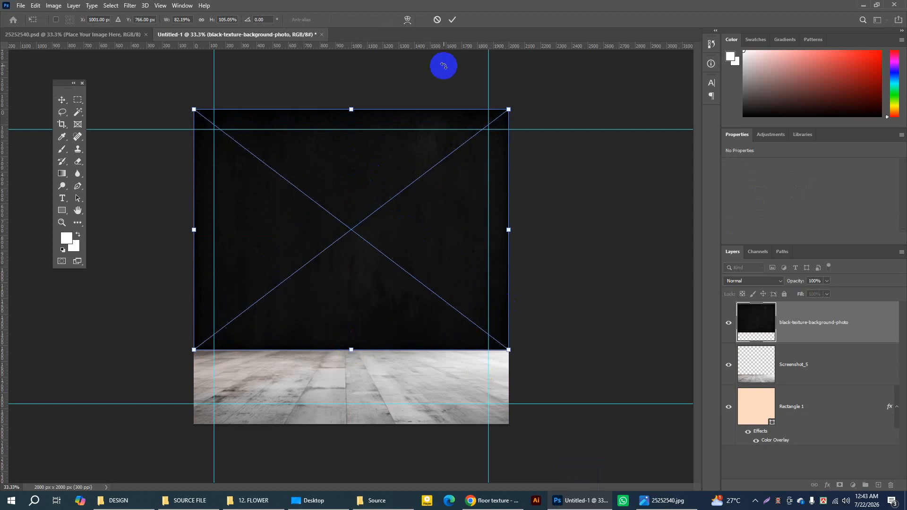
{"action": "left_click", "coordinate": [451, 22]}
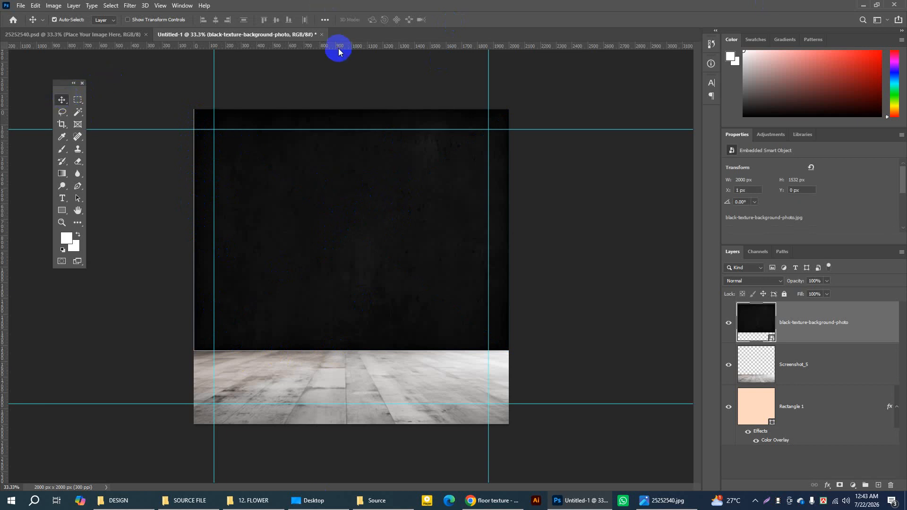
Step: Enlarge the black texture wall to about 2063 × 1559 px so it overlaps the floor edge and the canvas sides
{"action": "left_click", "coordinate": [71, 21]}
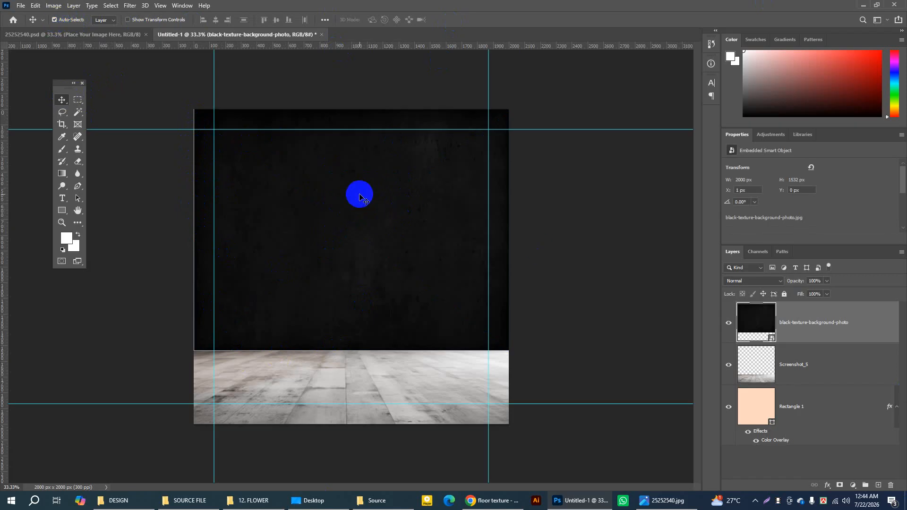
{"action": "key", "text": "ctrl"}
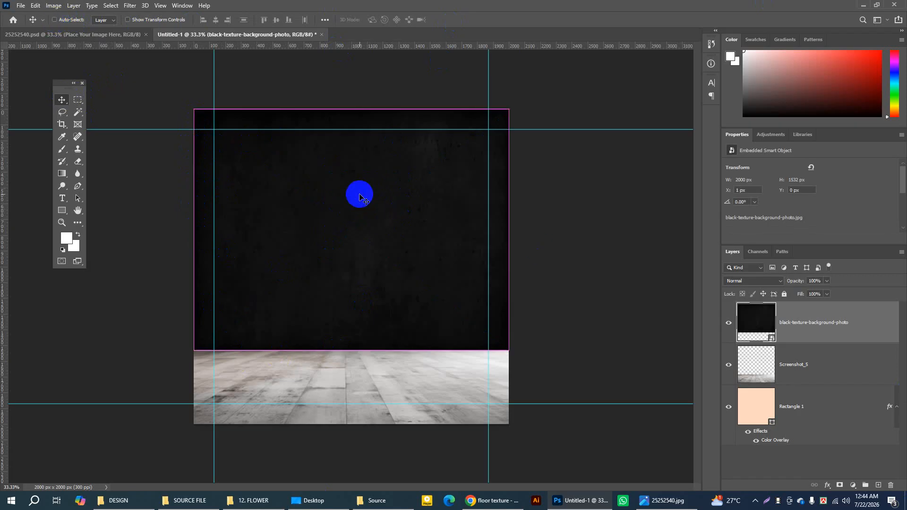
{"action": "key", "text": "ctrl+t"}
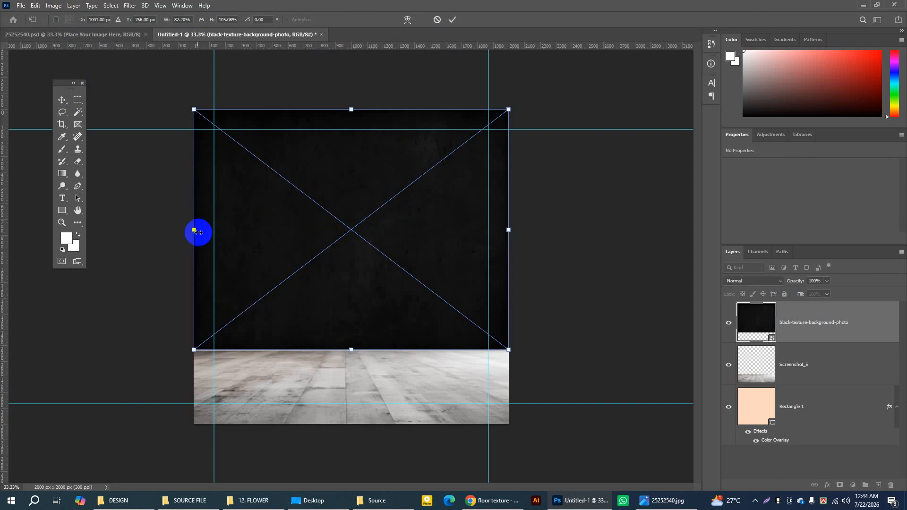
{"action": "left_click_drag", "start_coordinate": [194, 231], "coordinate": [188, 229]}
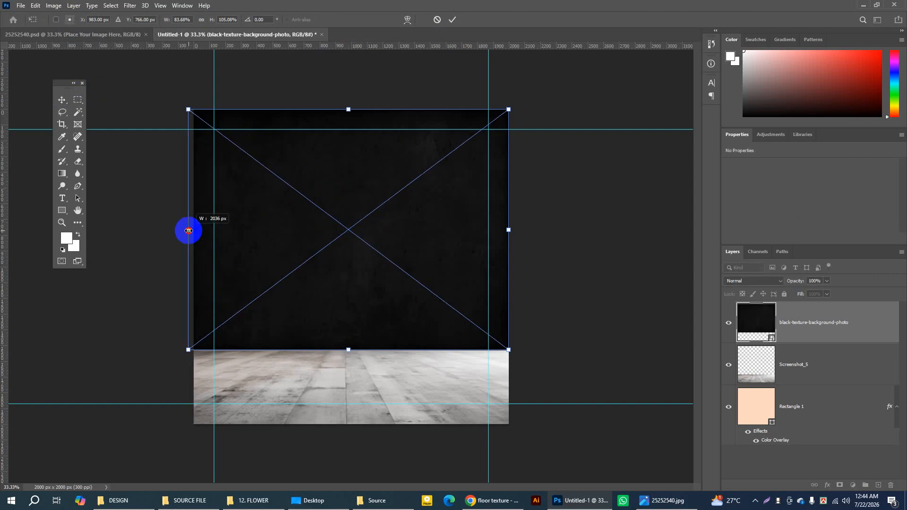
{"action": "left_click_drag", "start_coordinate": [349, 351], "coordinate": [349, 355]}
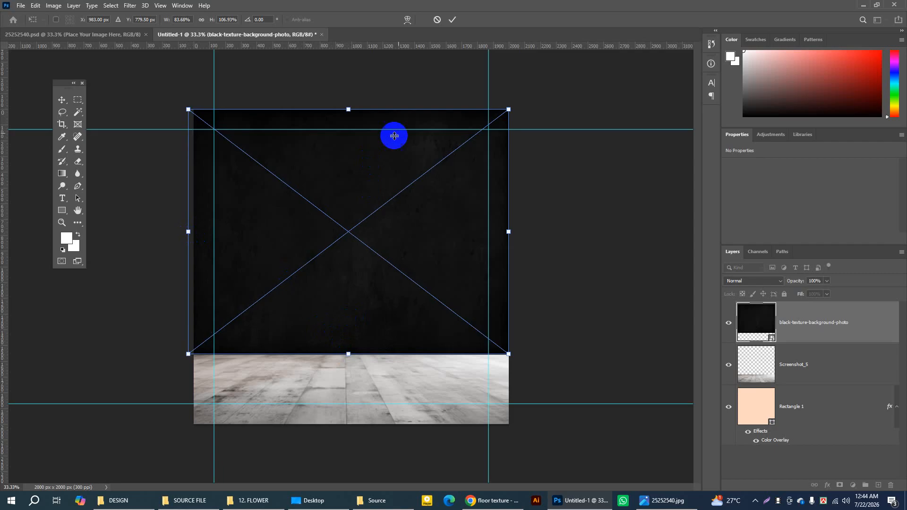
{"action": "left_click_drag", "start_coordinate": [513, 235], "coordinate": [517, 235]}
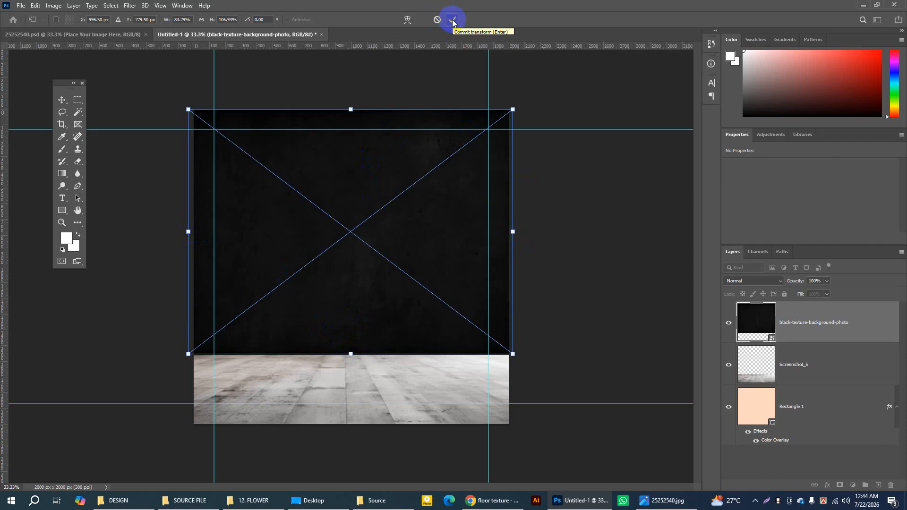
{"action": "left_click", "coordinate": [453, 21]}
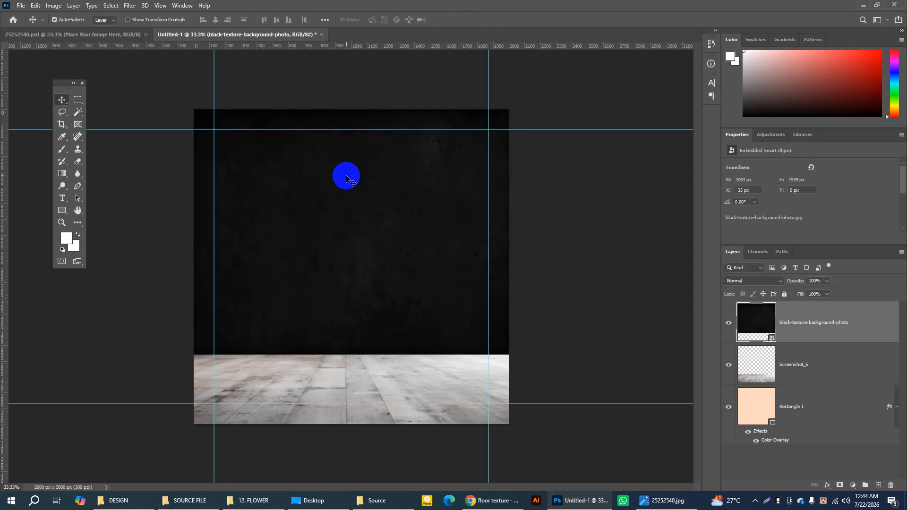
Step: Crop the document to its existing 2000 × 2000 px canvas bounds and return to the Move tool
{"action": "left_click", "coordinate": [62, 125]}
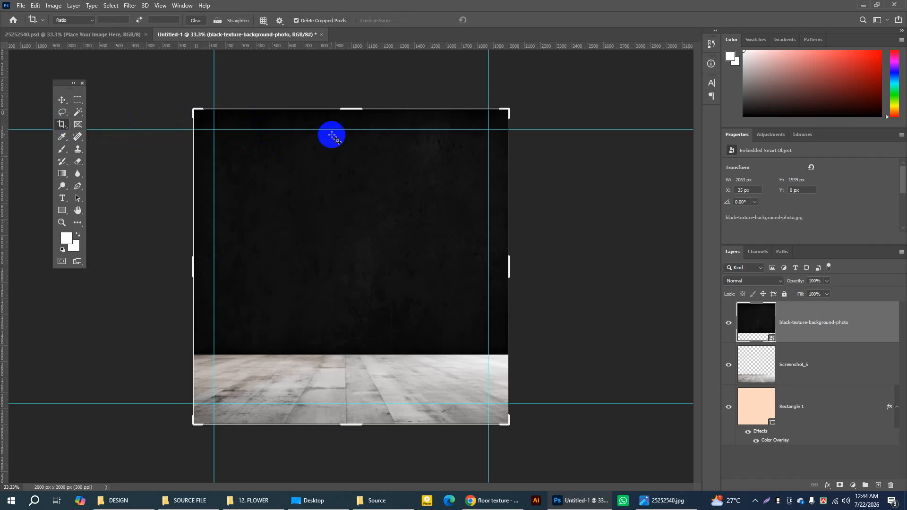
{"action": "left_click", "coordinate": [475, 189]}
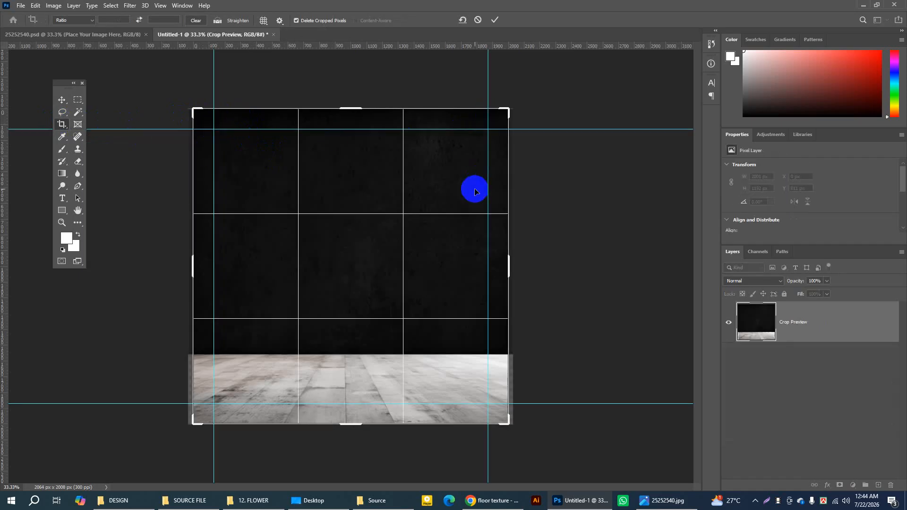
{"action": "key", "text": "Return"}
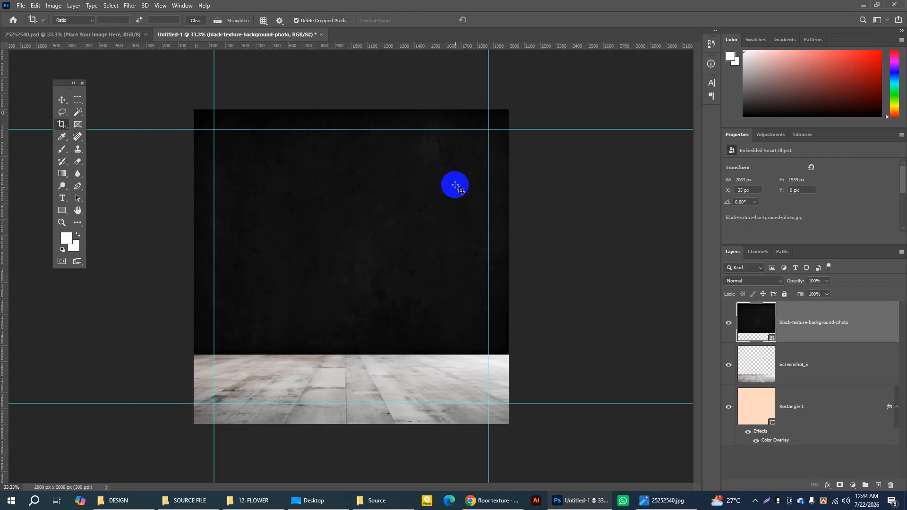
{"action": "left_click", "coordinate": [62, 100]}
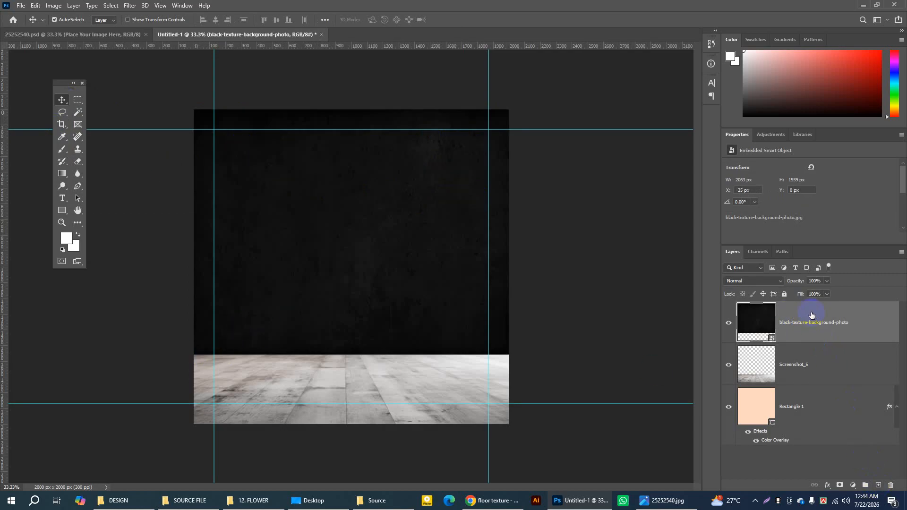
Step: Add a new layer and draw a white rectangle about 2003 × 61 px across the line where wall meets floor
{"action": "left_click", "coordinate": [878, 486]}
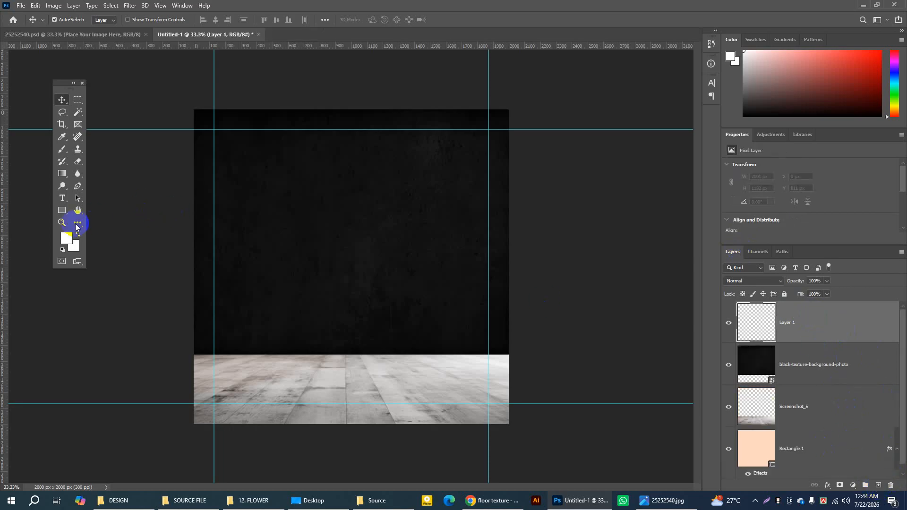
{"action": "left_click_drag", "start_coordinate": [62, 212], "coordinate": [105, 212]}
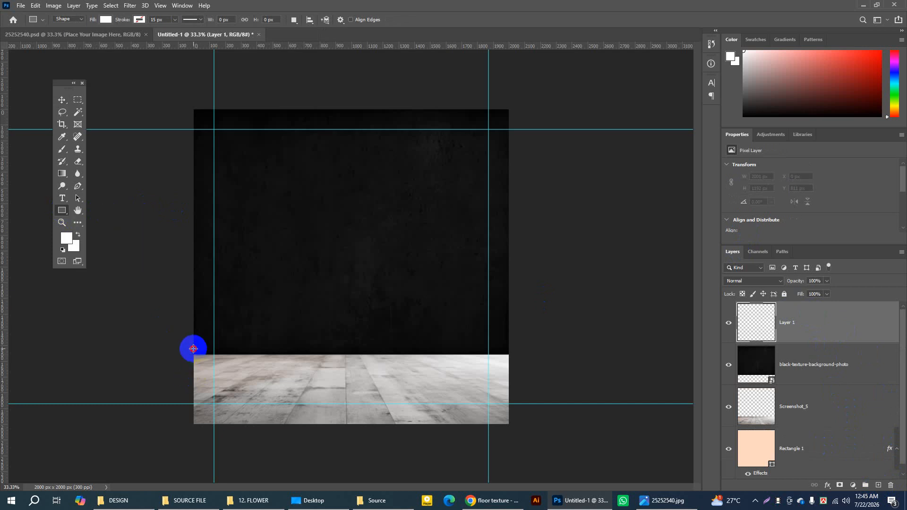
{"action": "left_click_drag", "start_coordinate": [193, 349], "coordinate": [508, 358]}
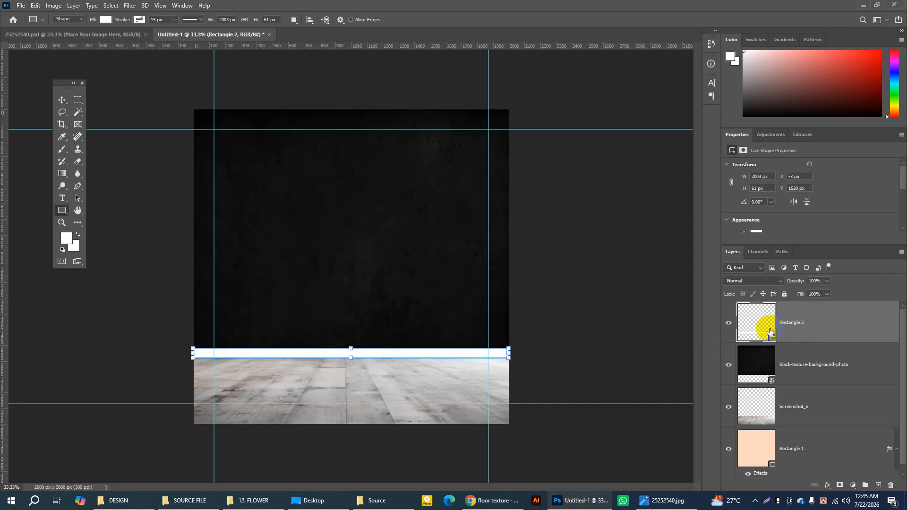
Step: Give the white skirting strip a Drop Shadow with 18% opacity, 9 px distance and 5 px size, leaving Bevel & Emboss off
{"action": "double_click", "coordinate": [838, 316]}
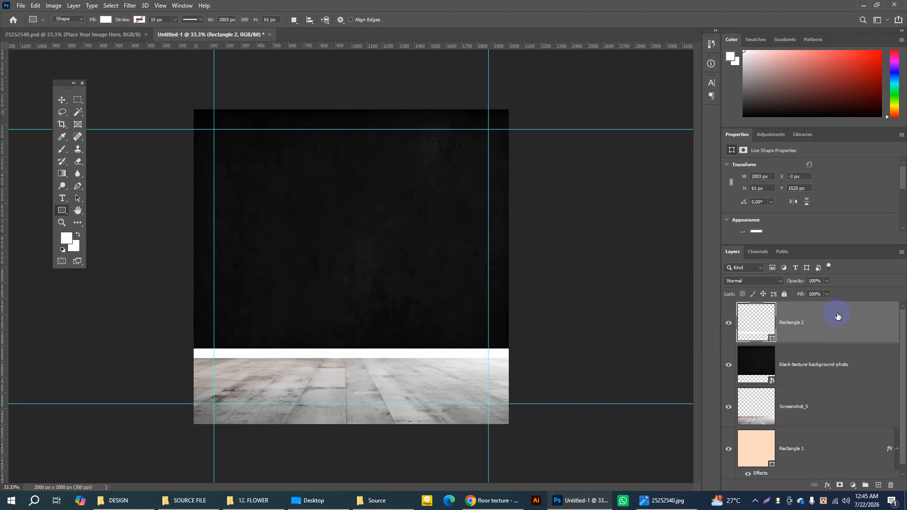
{"action": "left_click_drag", "start_coordinate": [402, 97], "coordinate": [481, 85]}
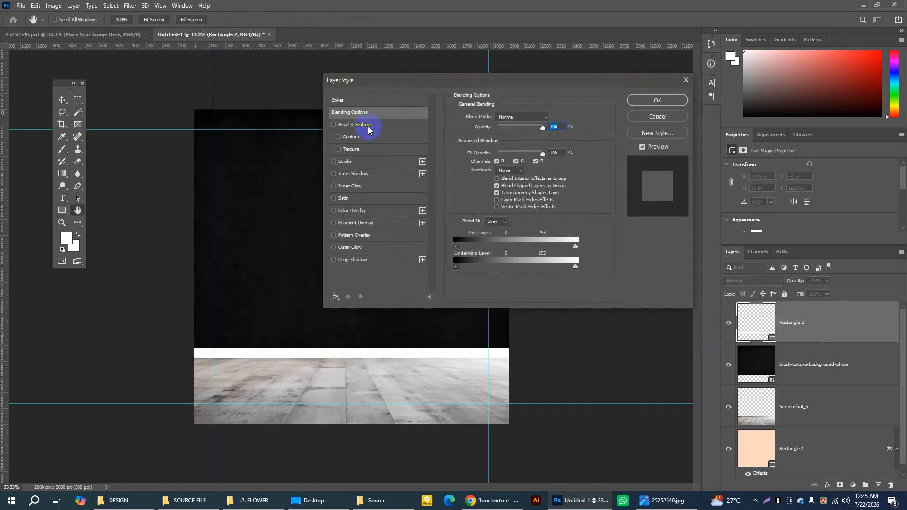
{"action": "left_click", "coordinate": [355, 261]}
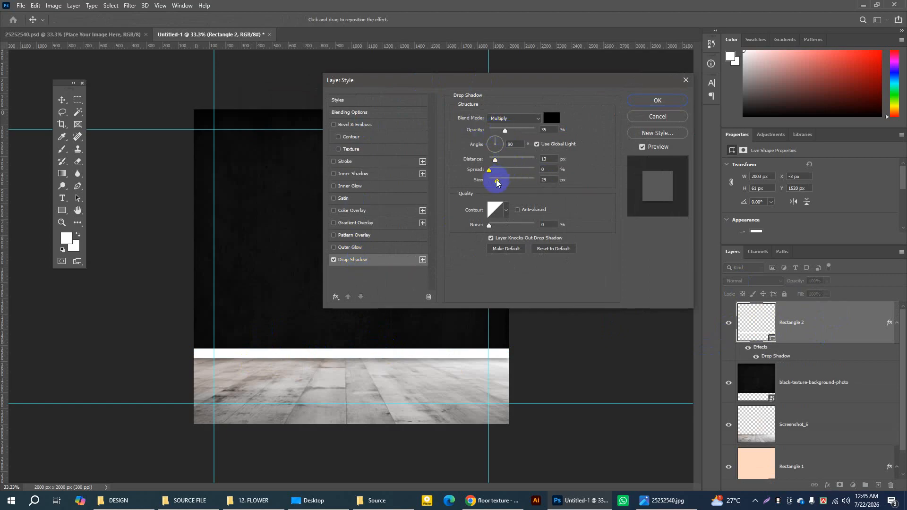
{"action": "left_click_drag", "start_coordinate": [497, 182], "coordinate": [495, 164]}
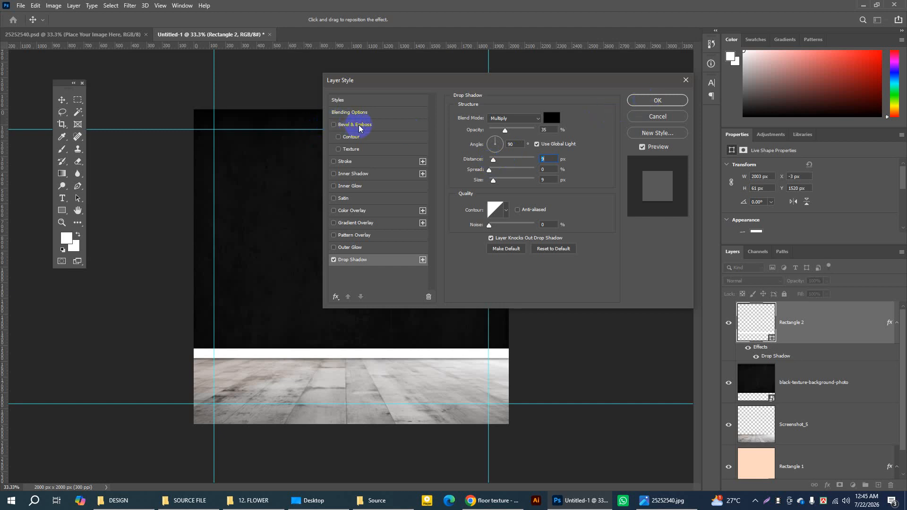
{"action": "left_click", "coordinate": [334, 126]}
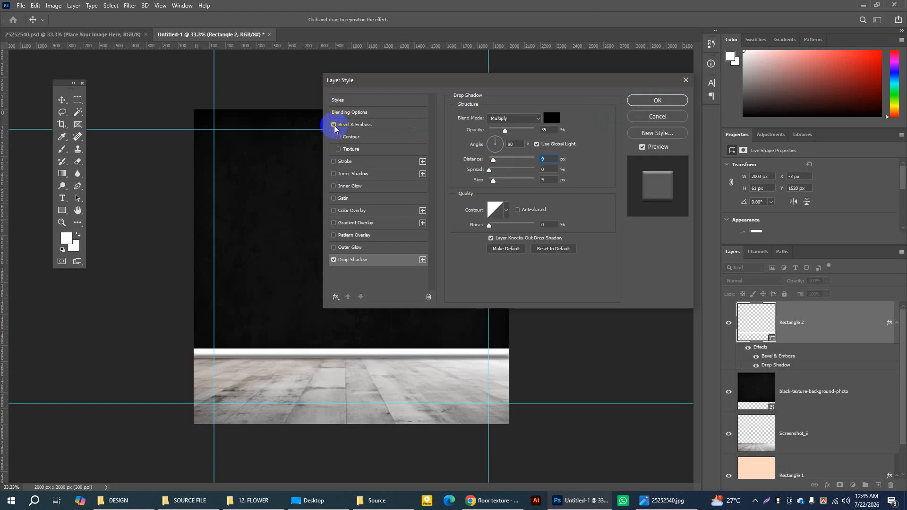
{"action": "left_click", "coordinate": [334, 125]}
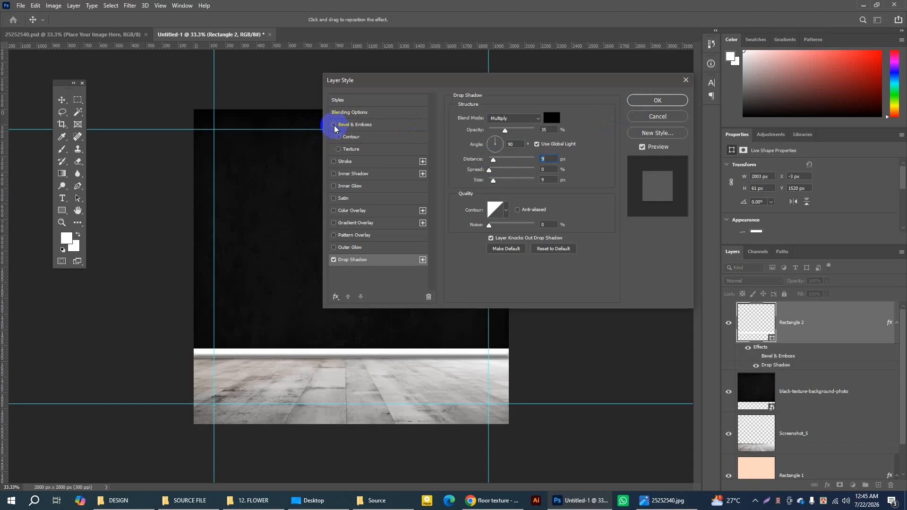
{"action": "left_click", "coordinate": [377, 261]}
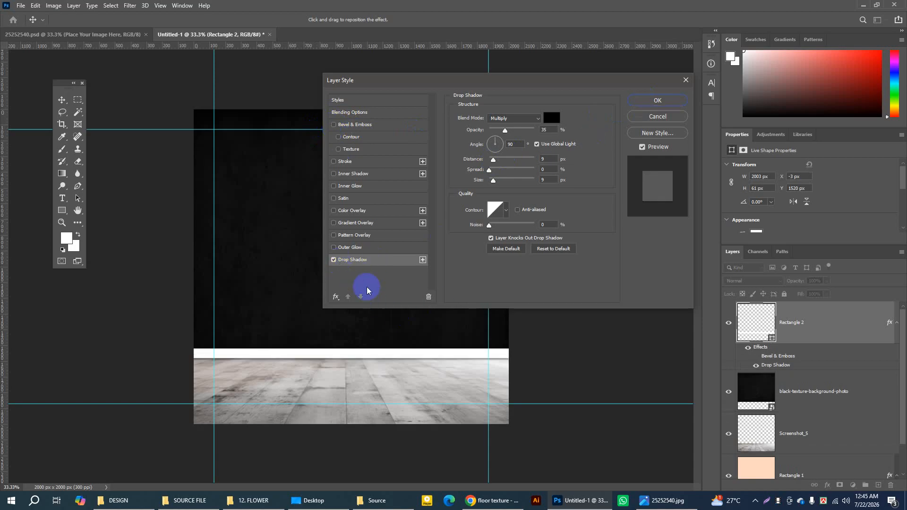
{"action": "left_click_drag", "start_coordinate": [492, 179], "coordinate": [492, 182]}
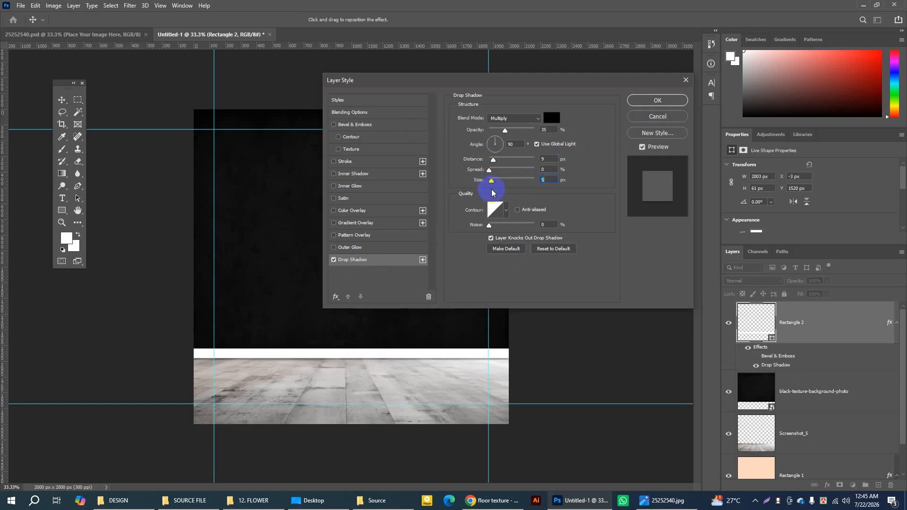
{"action": "left_click_drag", "start_coordinate": [504, 135], "coordinate": [498, 137]}
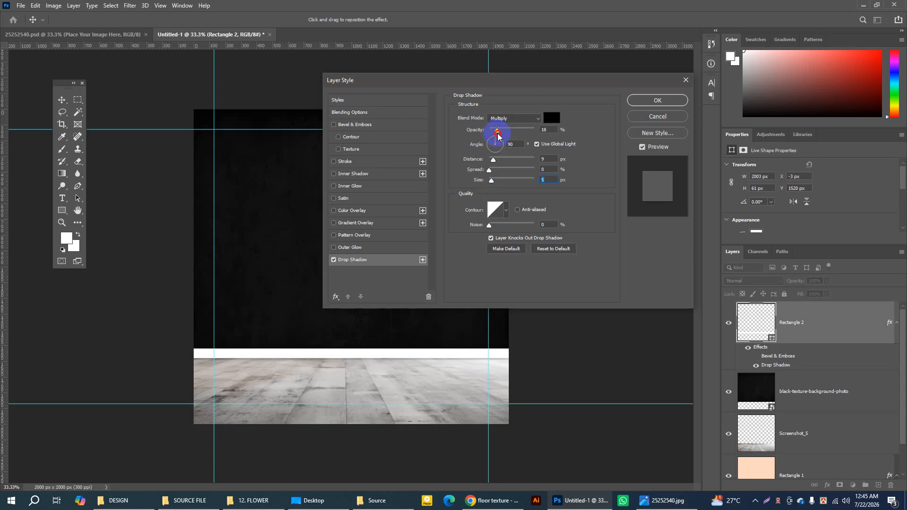
{"action": "left_click", "coordinate": [650, 101]}
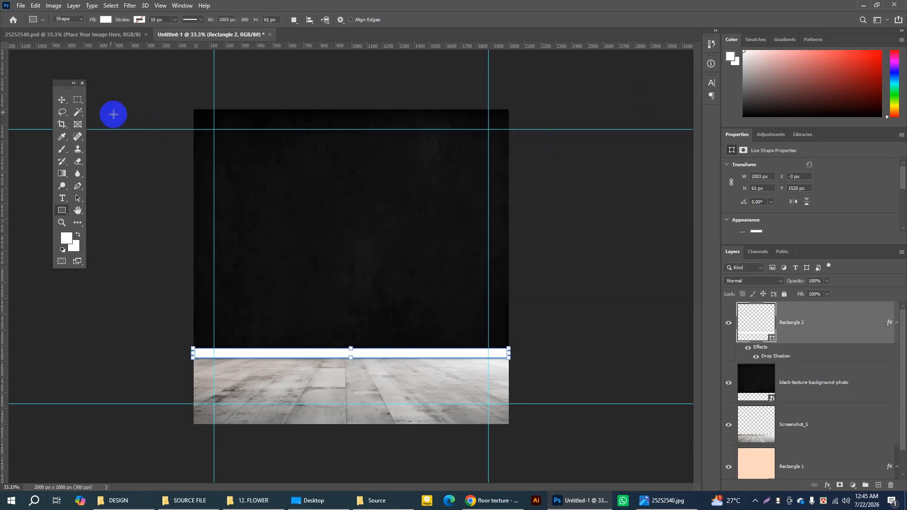
{"action": "left_click", "coordinate": [62, 100]}
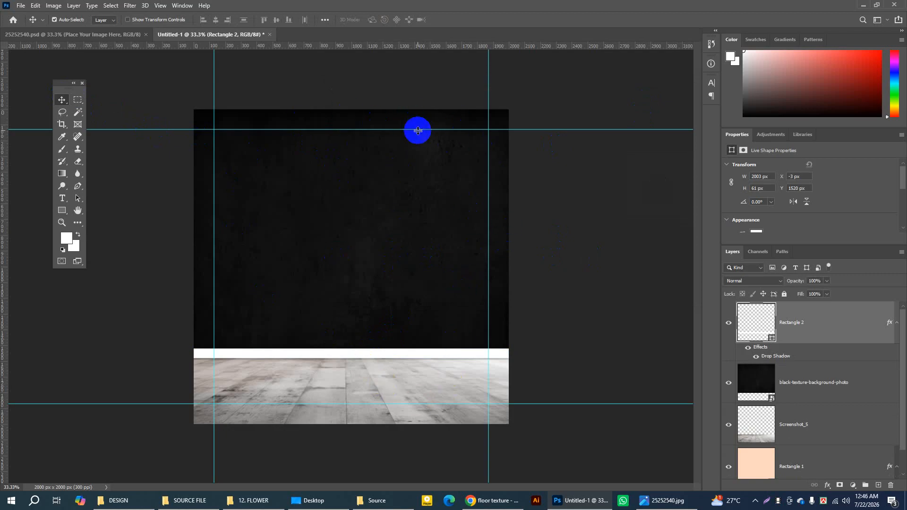
Step: Select the white strip, black wall, floor and Rectangle 1 layers and group them with the default name and Pass Through mode
{"action": "scroll", "coordinate": [850, 331], "scroll_direction": "down", "scroll_amount": 1}
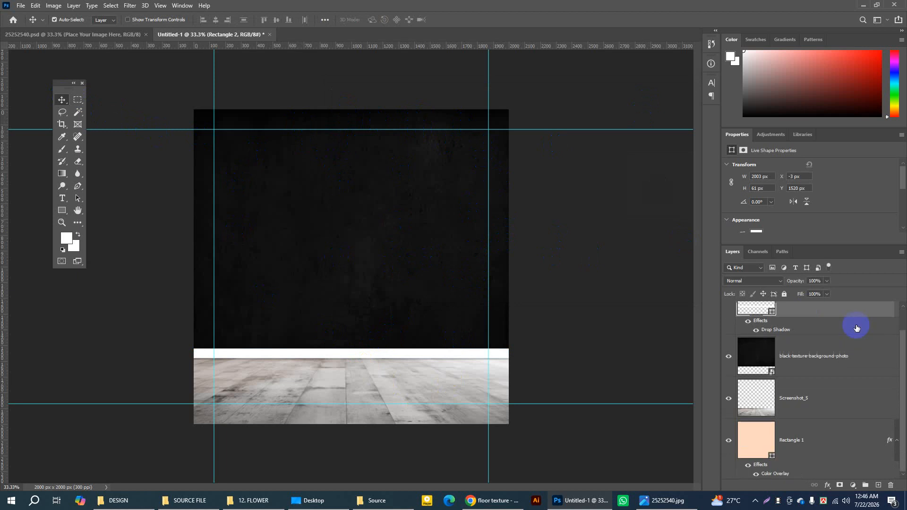
{"action": "scroll", "coordinate": [834, 321], "scroll_direction": "up", "scroll_amount": 1}
{"action": "scroll", "coordinate": [860, 347], "scroll_direction": "down", "scroll_amount": 1}
{"action": "left_click", "coordinate": [843, 451], "text": "ctrl"}
{"action": "left_click", "coordinate": [846, 405], "text": "ctrl"}
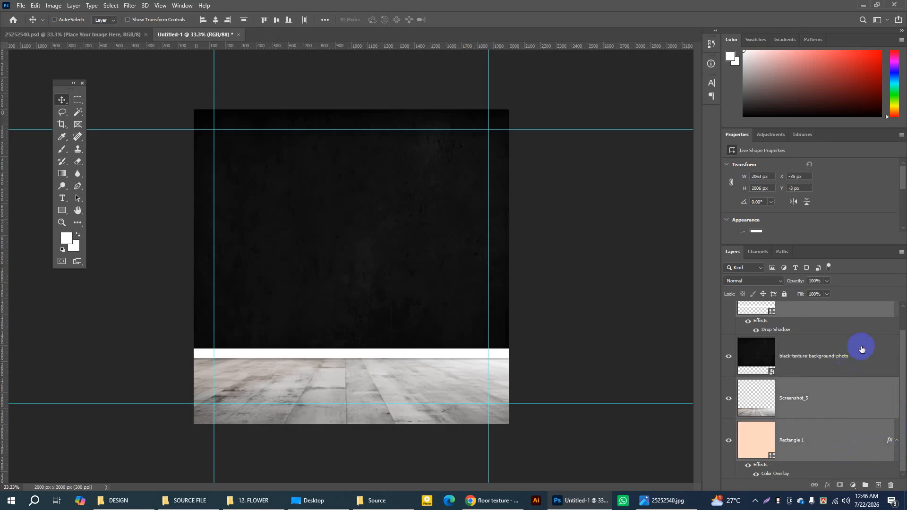
{"action": "left_click", "coordinate": [861, 349], "text": "ctrl"}
{"action": "left_click_drag", "start_coordinate": [898, 370], "coordinate": [902, 337]}
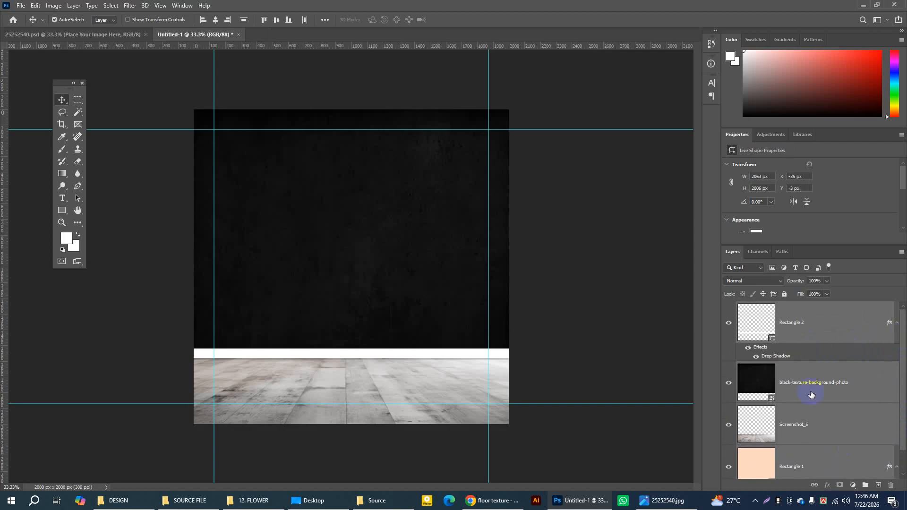
{"action": "right_click", "coordinate": [823, 329]}
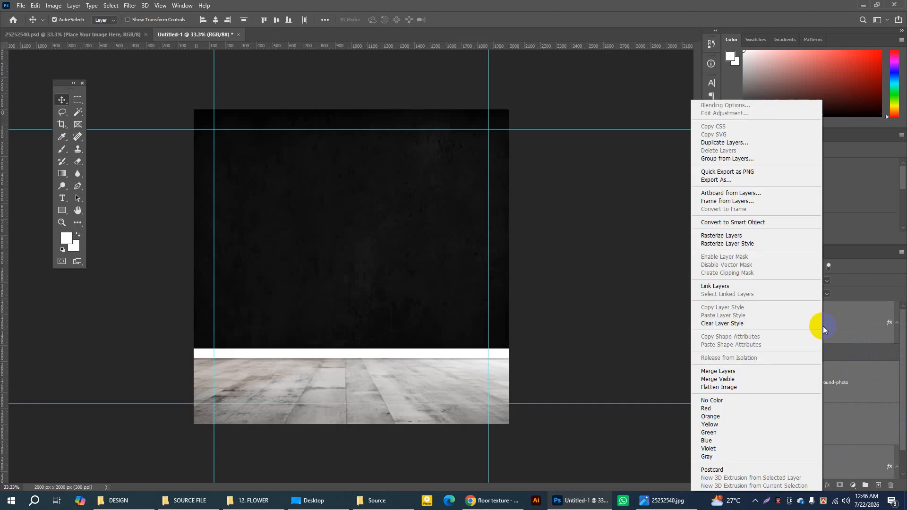
{"action": "left_click", "coordinate": [733, 162]}
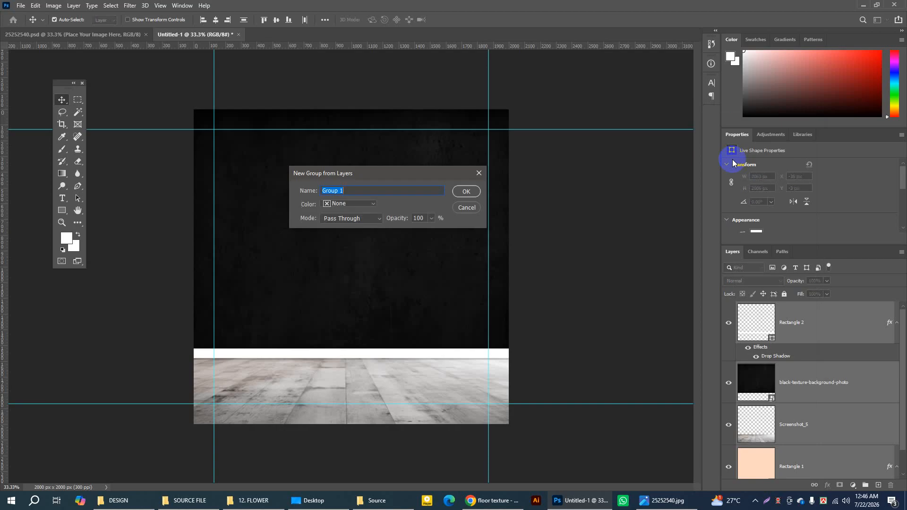
{"action": "left_click", "coordinate": [467, 191]}
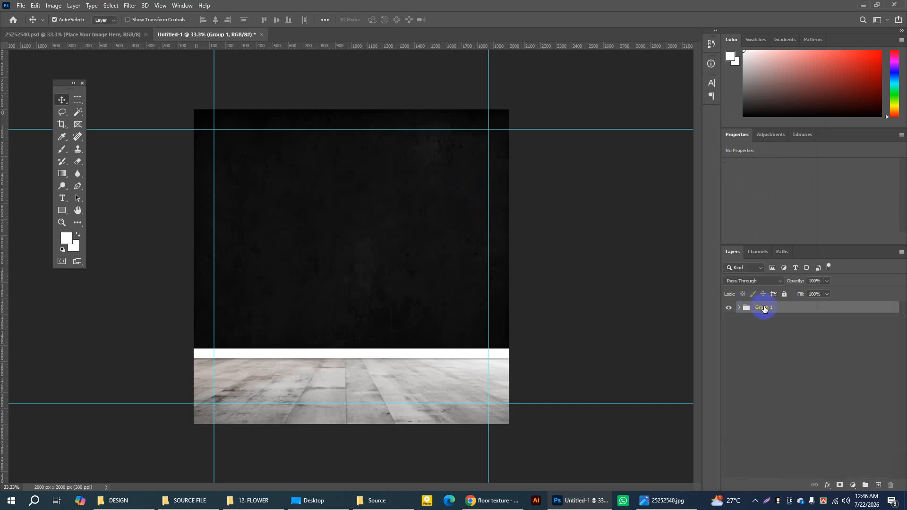
Step: Expand Group 1 and examine the skirting, black wall, floor and Rectangle 1 layers it contains
{"action": "left_click", "coordinate": [740, 308]}
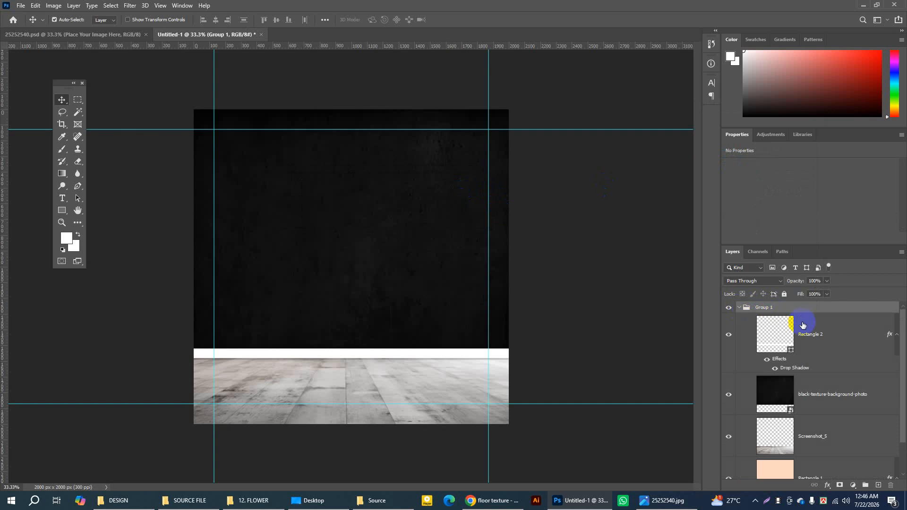
{"action": "left_click", "coordinate": [838, 334], "text": "ctrl"}
{"action": "left_click", "coordinate": [876, 399], "text": "ctrl"}
{"action": "left_click", "coordinate": [871, 439], "text": "ctrl"}
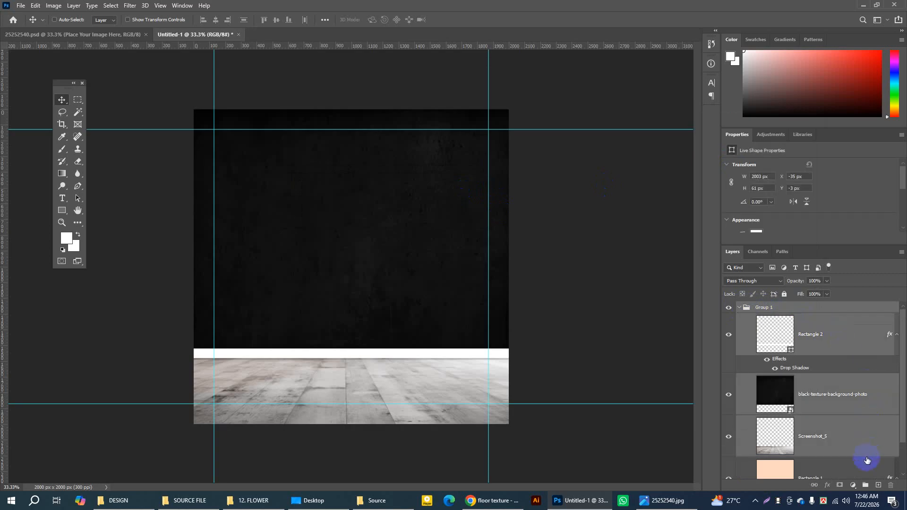
{"action": "left_click", "coordinate": [865, 468], "text": "ctrl"}
{"action": "mouse_move", "coordinate": [903, 442]}
{"action": "left_mouse_down"}
{"action": "mouse_move", "coordinate": [904, 473]}
{"action": "mouse_move", "coordinate": [904, 431]}
{"action": "left_mouse_up"}
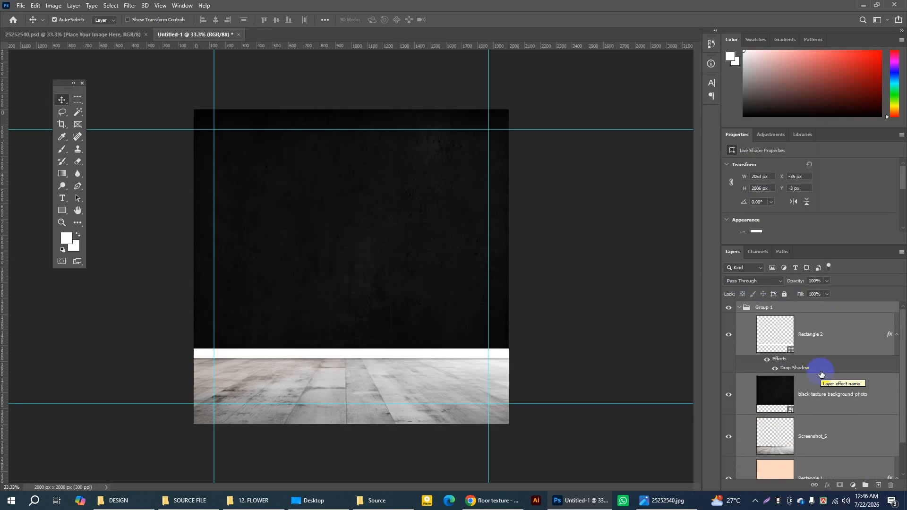
{"action": "key", "text": "ctrl"}
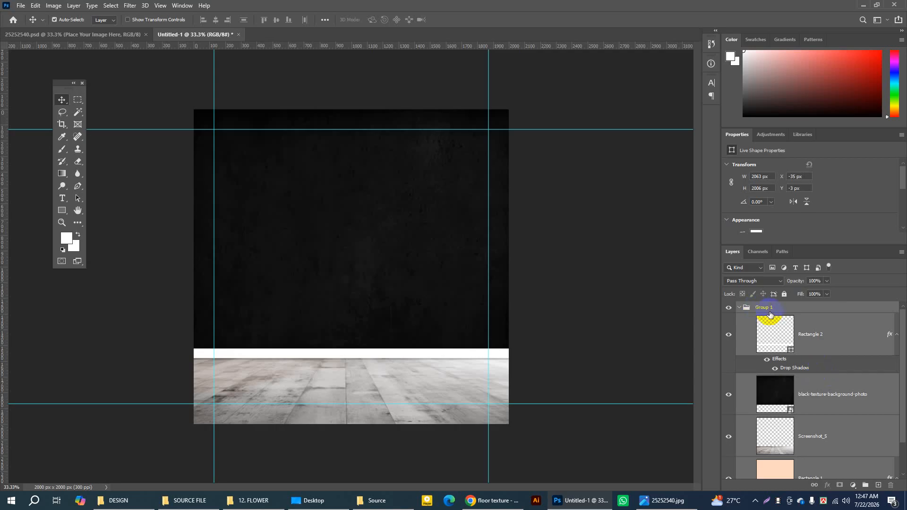
{"action": "left_click", "coordinate": [853, 331]}
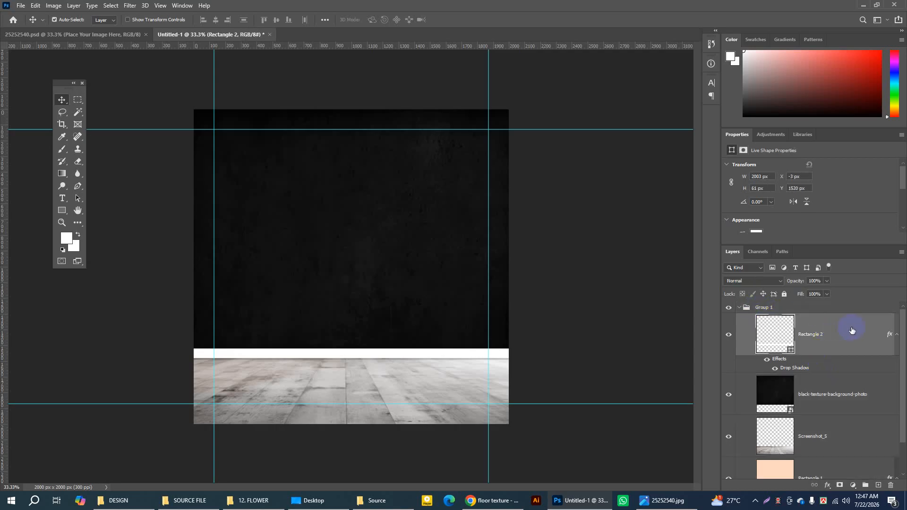
Step: Collapse Group 1 and rename it BG
{"action": "left_click", "coordinate": [740, 309]}
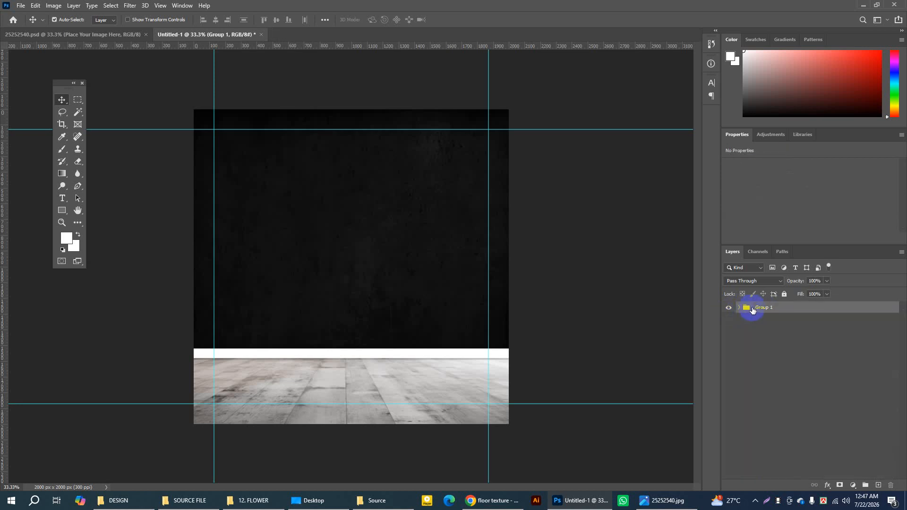
{"action": "left_click", "coordinate": [740, 310]}
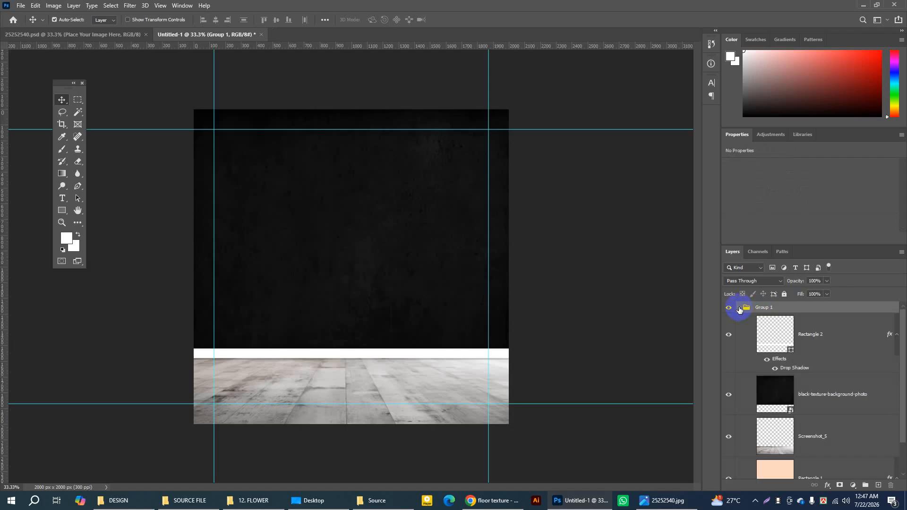
{"action": "left_click", "coordinate": [740, 309]}
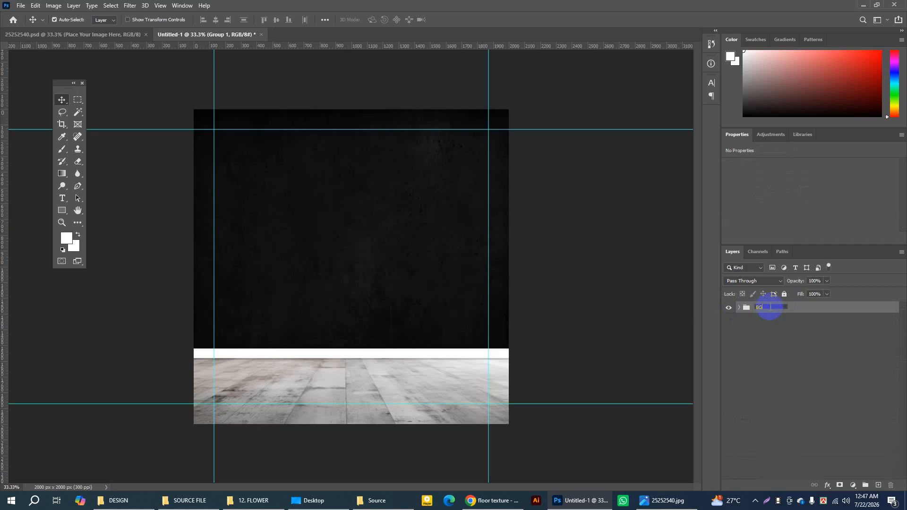
{"action": "key", "text": "Return"}
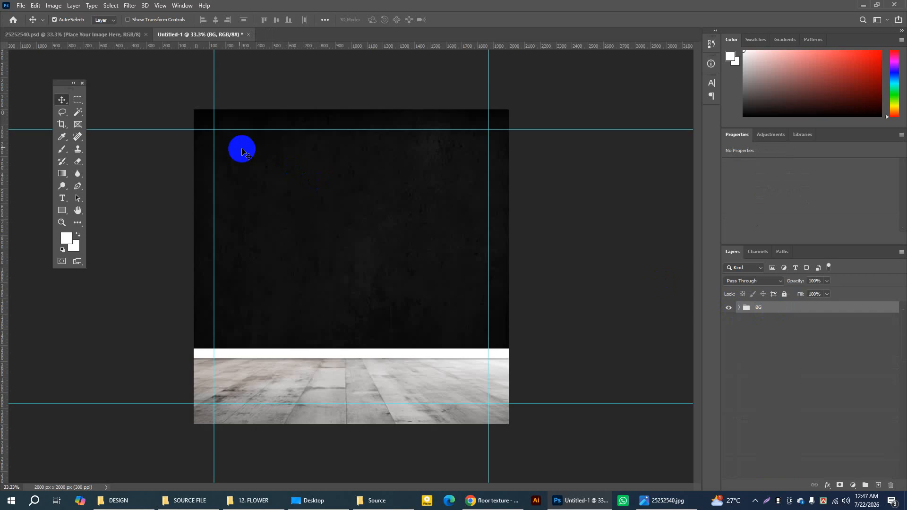
Step: Inspect the LOGO HERE text layer in the reference file 25252540.psd and return to the Untitled-1 document
{"action": "left_click", "coordinate": [109, 33]}
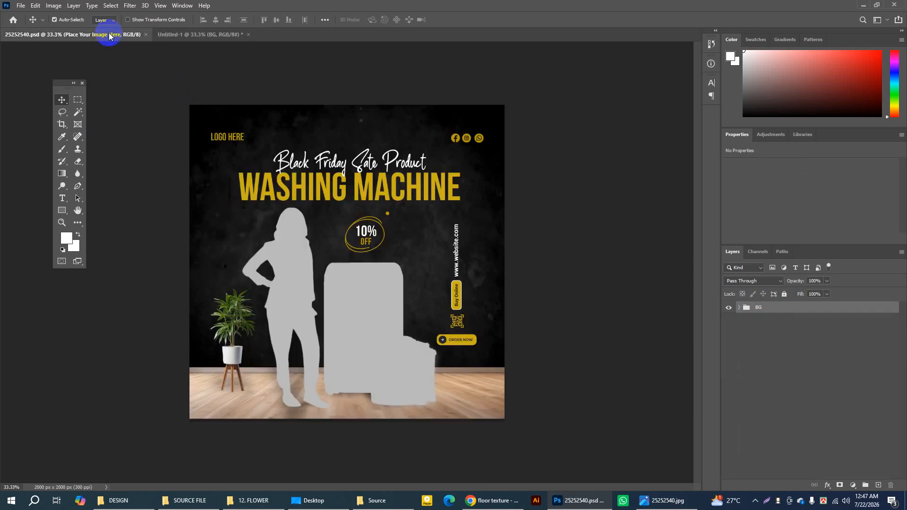
{"action": "left_click", "coordinate": [239, 140]}
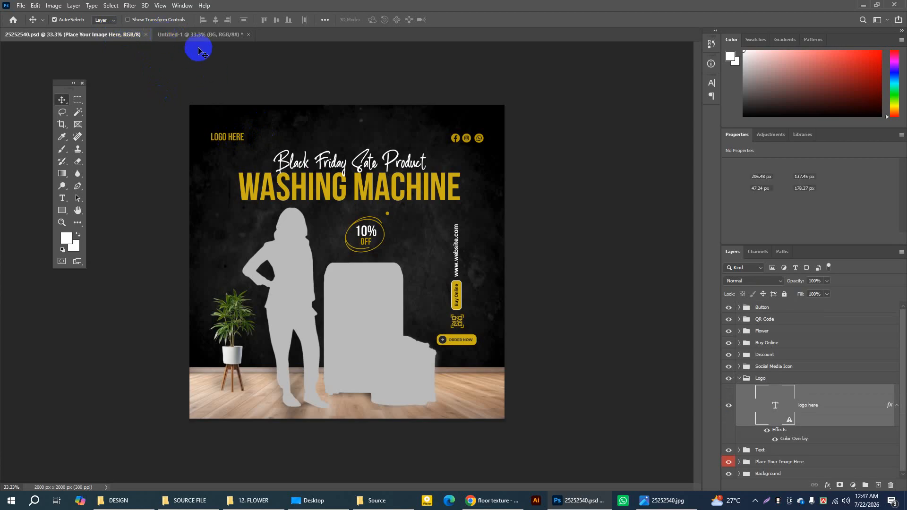
{"action": "left_click", "coordinate": [184, 35]}
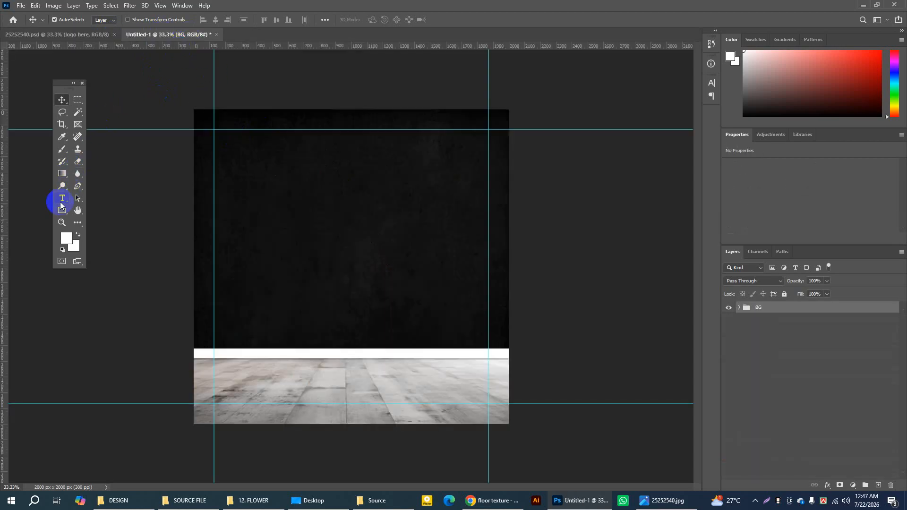
Step: Activate the Type tool and set its font to Bebas Neue Bold
{"action": "left_click", "coordinate": [60, 201]}
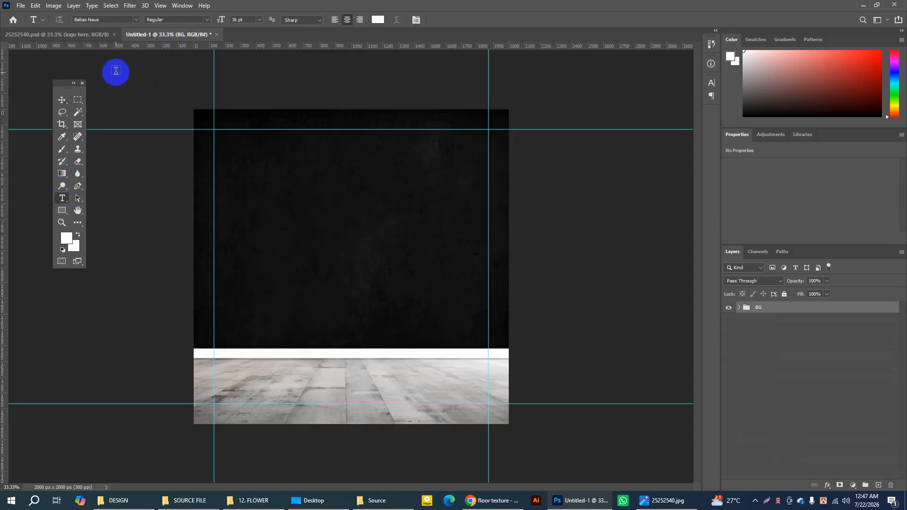
{"action": "left_click", "coordinate": [136, 21]}
{"action": "left_click", "coordinate": [136, 21]}
{"action": "left_click", "coordinate": [136, 19]}
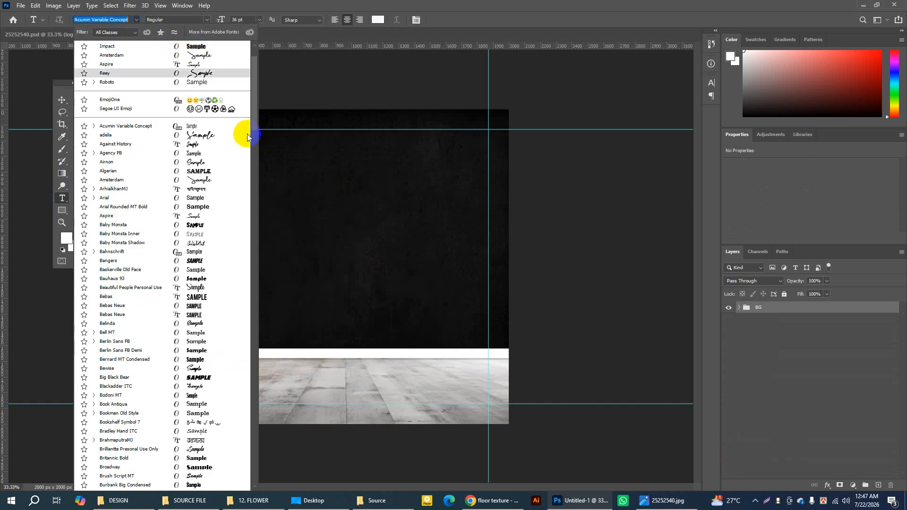
{"action": "scroll", "coordinate": [252, 113], "scroll_direction": "up", "scroll_amount": 2}
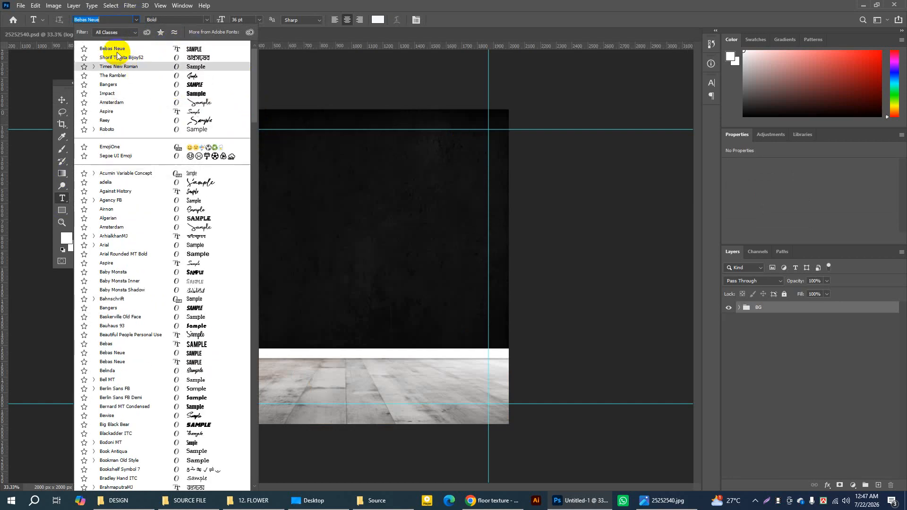
{"action": "left_click", "coordinate": [179, 49]}
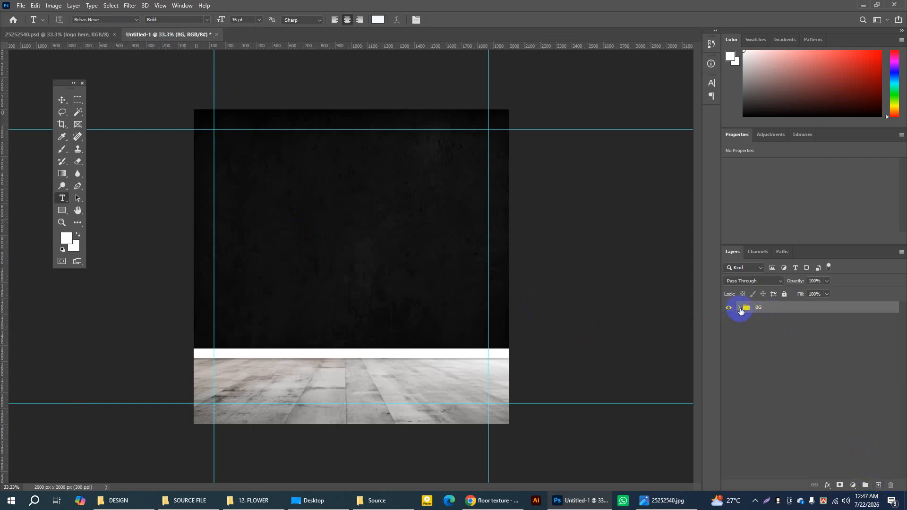
Step: Lock the BG group completely, leaving it collapsed
{"action": "left_click", "coordinate": [740, 308]}
{"action": "left_click", "coordinate": [740, 308]}
{"action": "left_click", "coordinate": [785, 294]}
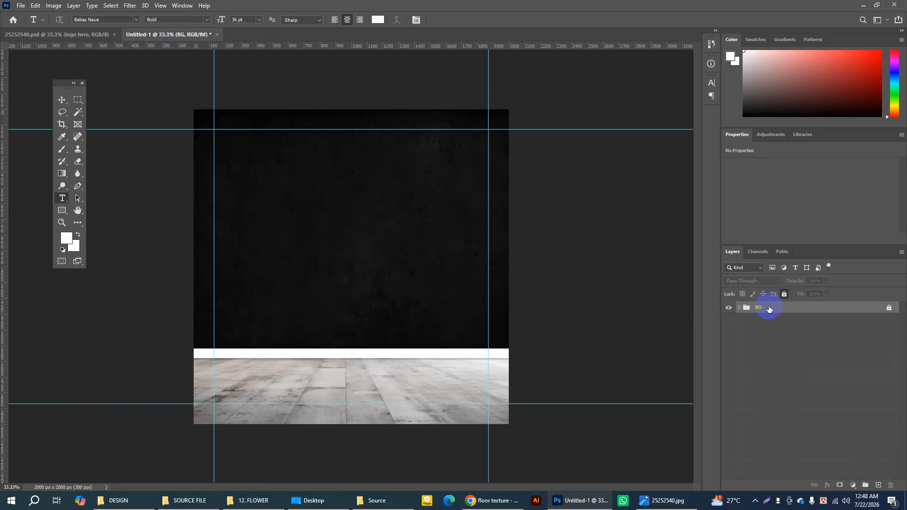
Step: Add a new layer above BG and place the default Lorem Ipsum text on the black wall in 36 pt Bebas Neue Bold
{"action": "left_click", "coordinate": [879, 485]}
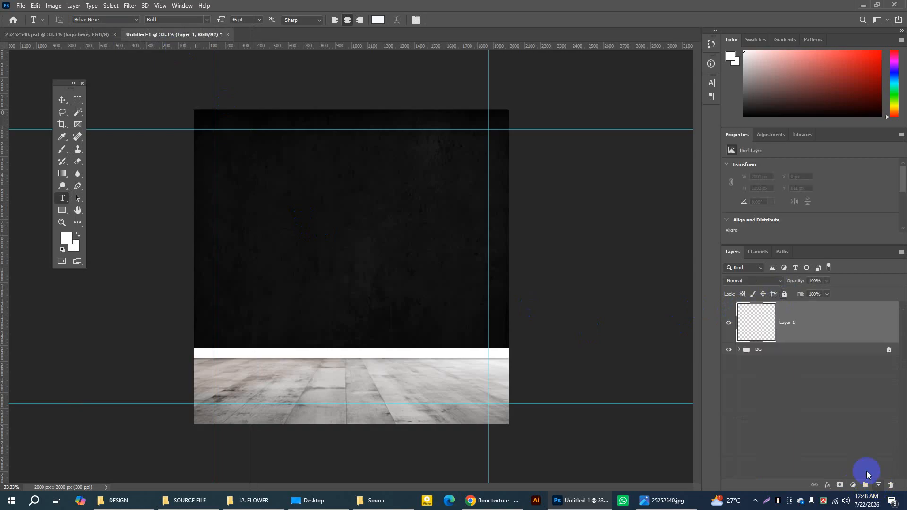
{"action": "left_click", "coordinate": [307, 218]}
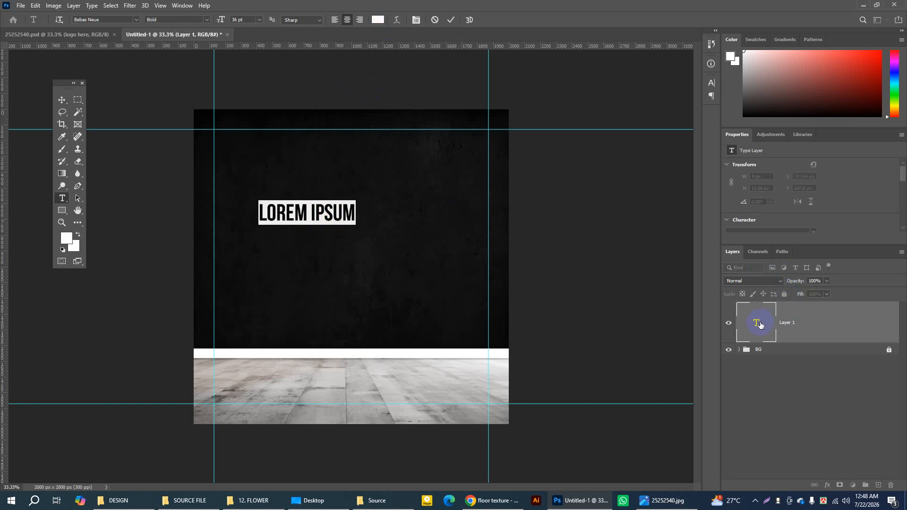
{"action": "left_click", "coordinate": [823, 324]}
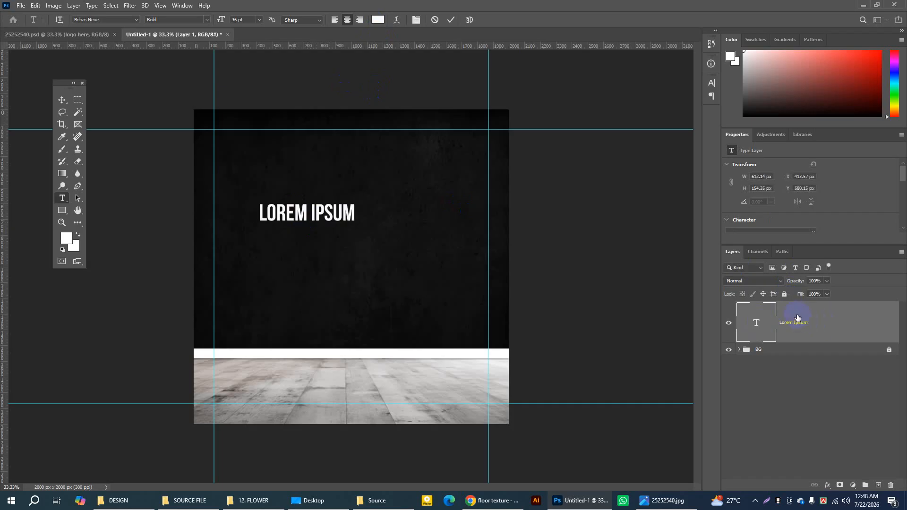
Step: Give the Lorem Ipsum text layer a white Color Overlay with Normal blend mode and 100% opacity
{"action": "double_click", "coordinate": [798, 317]}
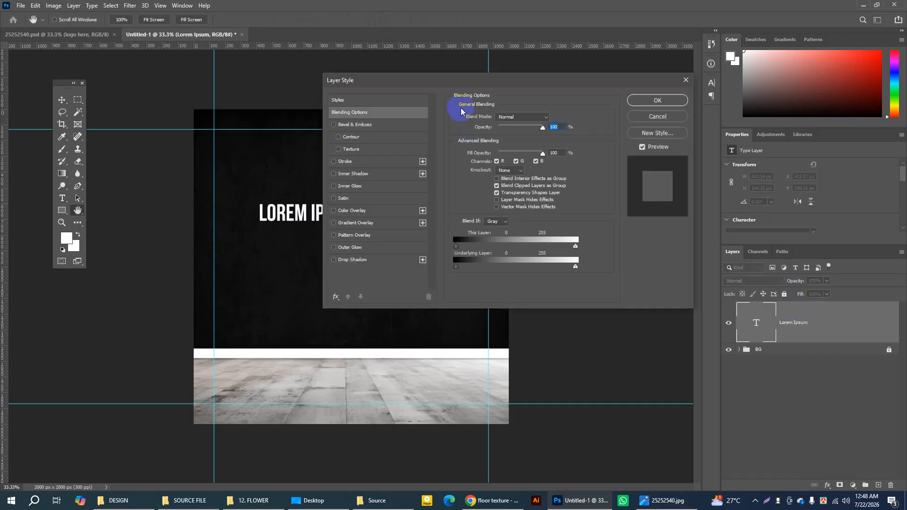
{"action": "left_click_drag", "start_coordinate": [449, 80], "coordinate": [340, 107]}
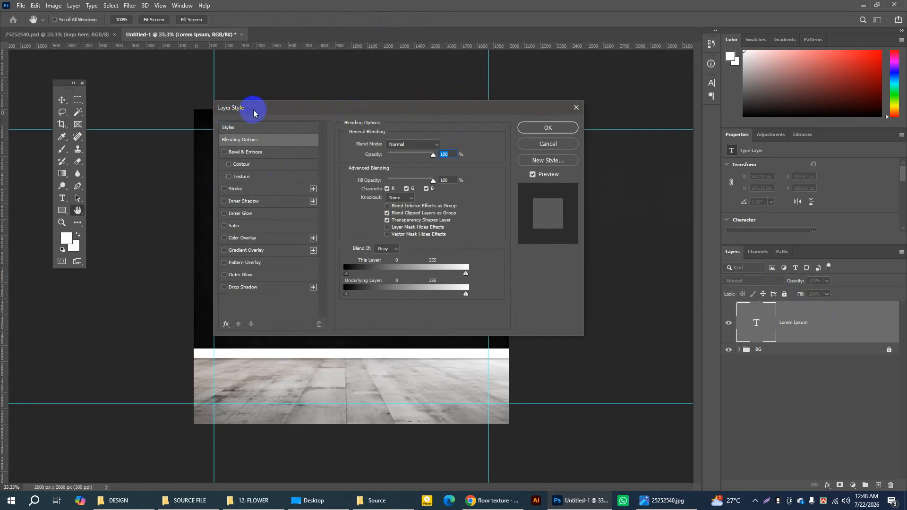
{"action": "left_click", "coordinate": [250, 240]}
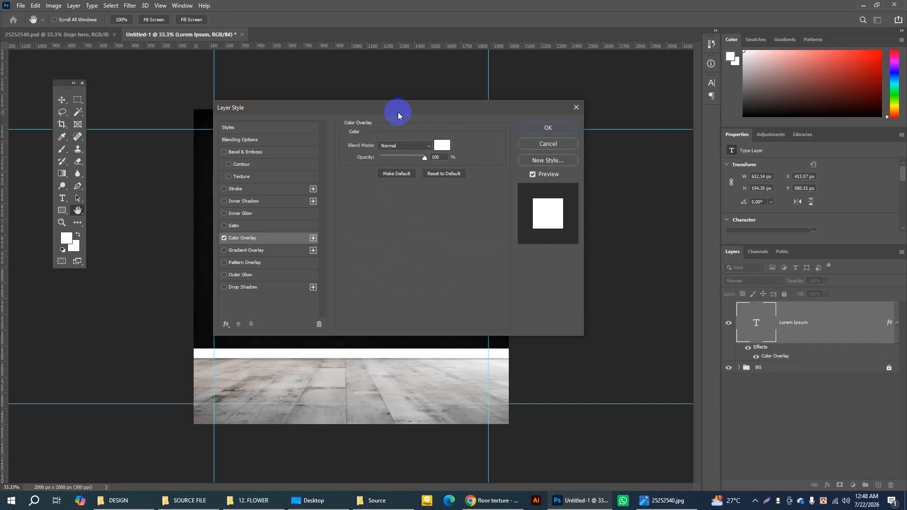
{"action": "left_click_drag", "start_coordinate": [395, 105], "coordinate": [515, 102]}
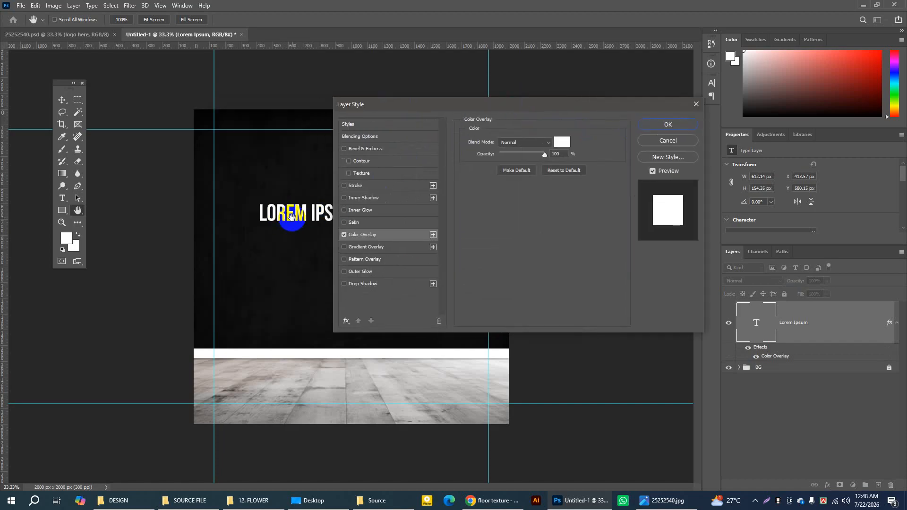
{"action": "left_click_drag", "start_coordinate": [609, 108], "coordinate": [476, 109]}
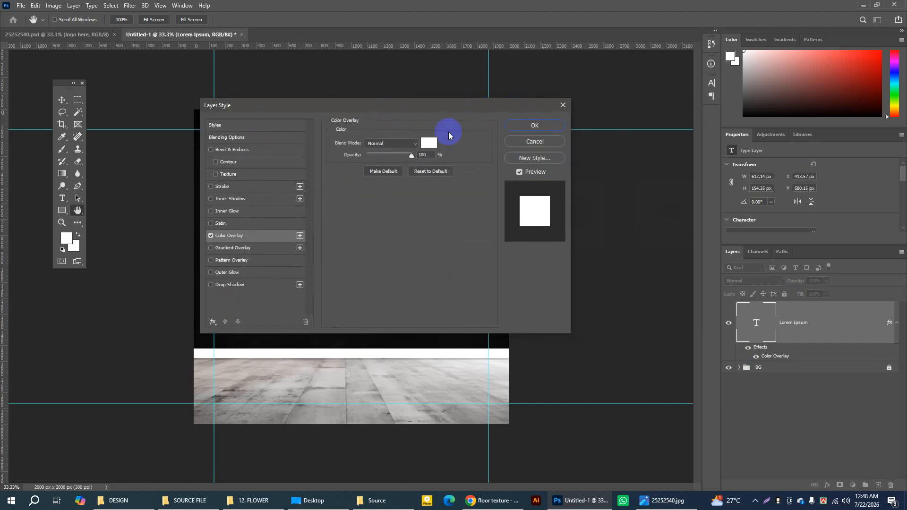
{"action": "left_click", "coordinate": [428, 145]}
{"action": "left_click", "coordinate": [260, 207]}
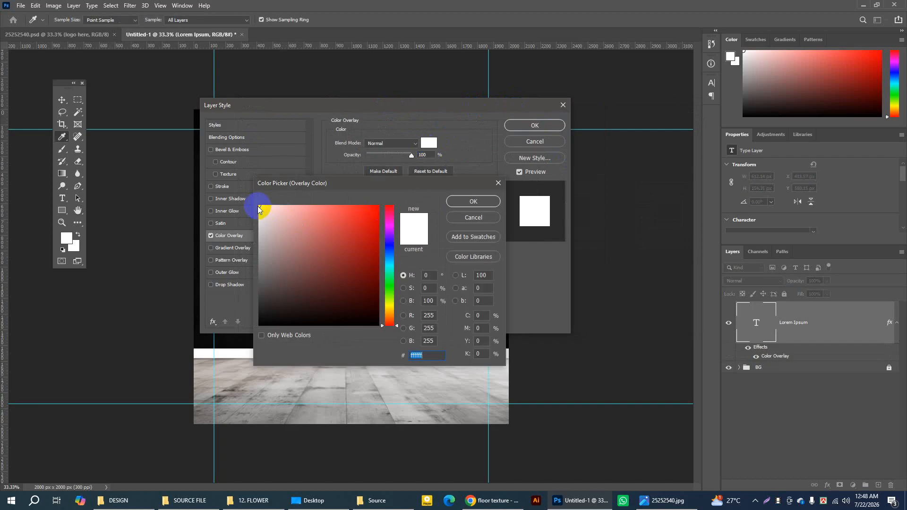
{"action": "left_click", "coordinate": [469, 200]}
{"action": "left_click", "coordinate": [541, 125]}
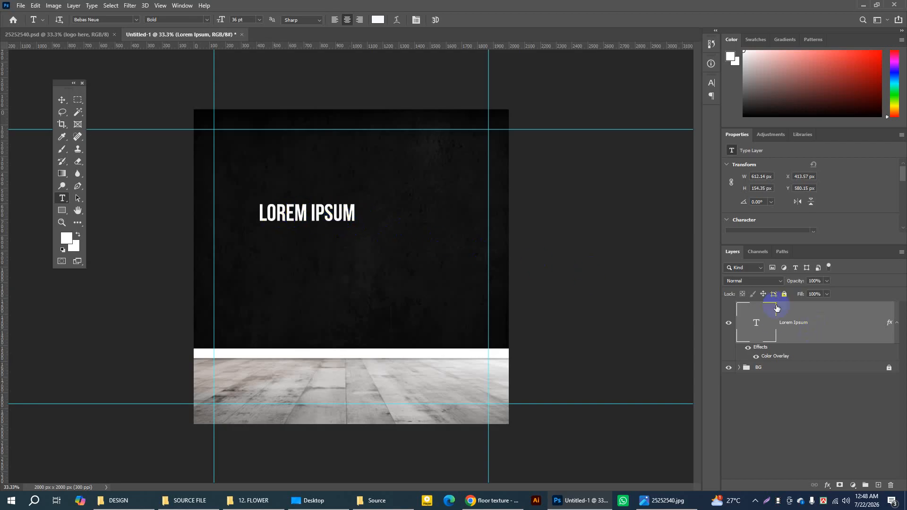
Step: Reopen the text layer's Color Overlay, pick pure white #ffffff again and apply the style
{"action": "double_click", "coordinate": [836, 321]}
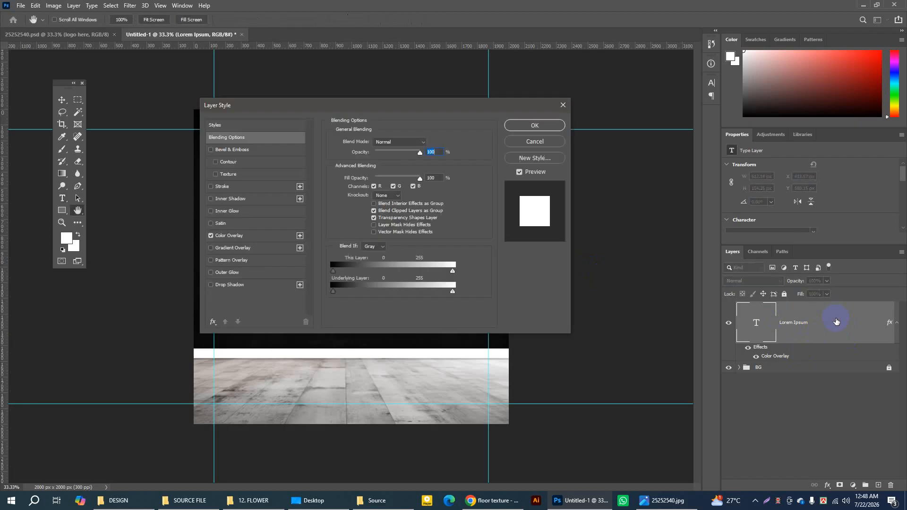
{"action": "left_click", "coordinate": [233, 236]}
{"action": "left_click", "coordinate": [429, 143]}
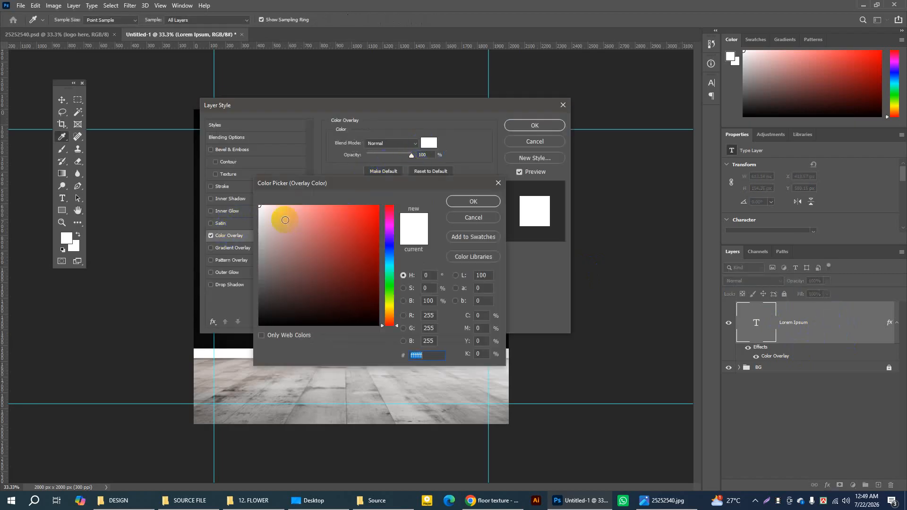
{"action": "left_click", "coordinate": [260, 207]}
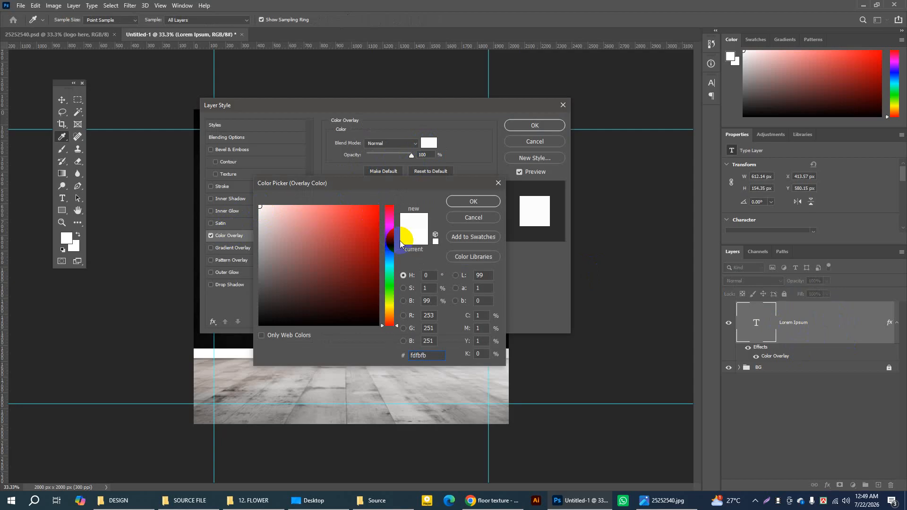
{"action": "left_click", "coordinate": [473, 201]}
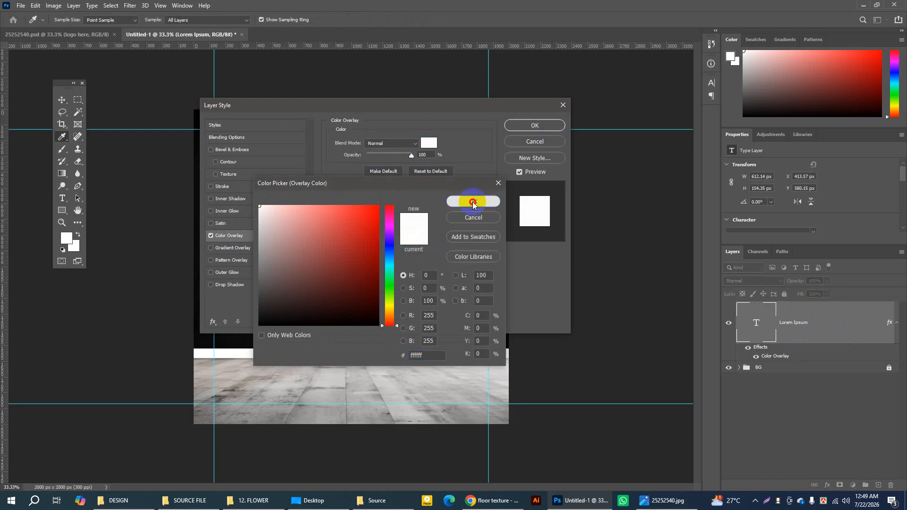
{"action": "left_click", "coordinate": [525, 124]}
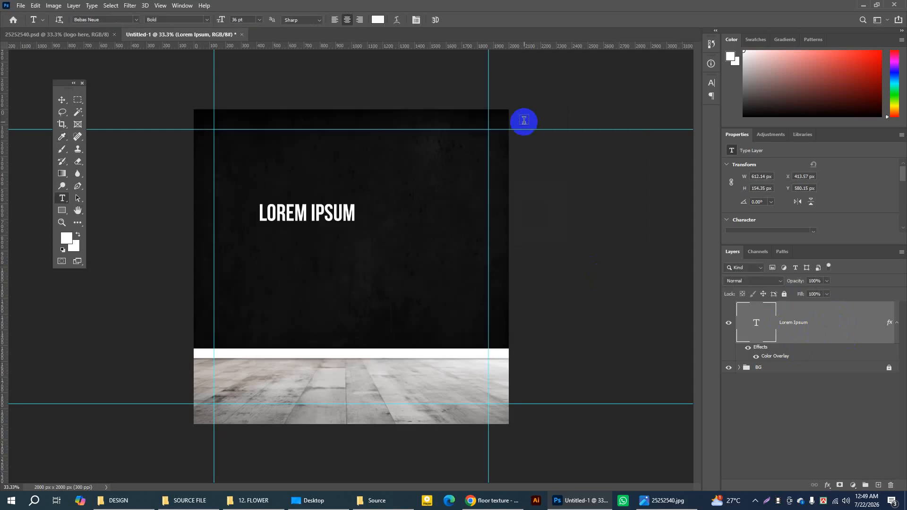
Step: Replace the Lorem Ipsum text on the black wall with LOGO HERE and commit the edit
{"action": "left_click", "coordinate": [281, 214]}
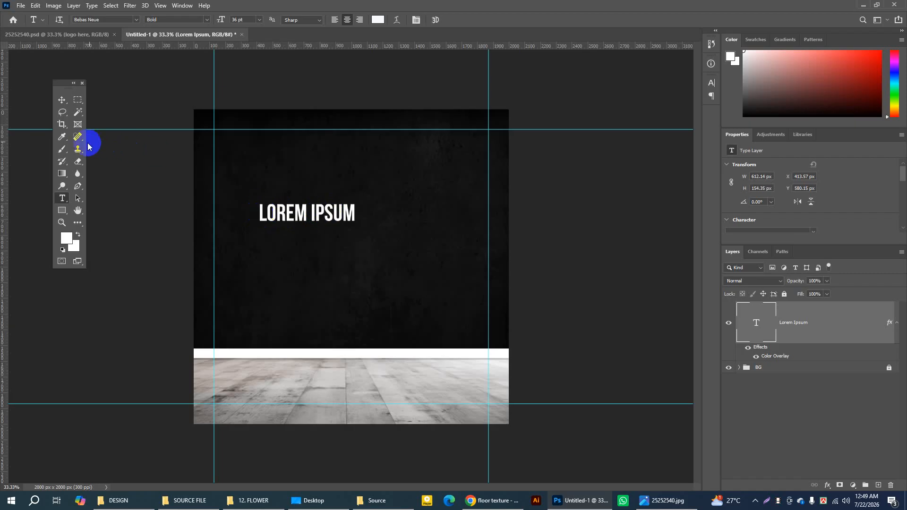
{"action": "left_click", "coordinate": [260, 212]}
{"action": "left_click_drag", "start_coordinate": [260, 211], "coordinate": [375, 212]}
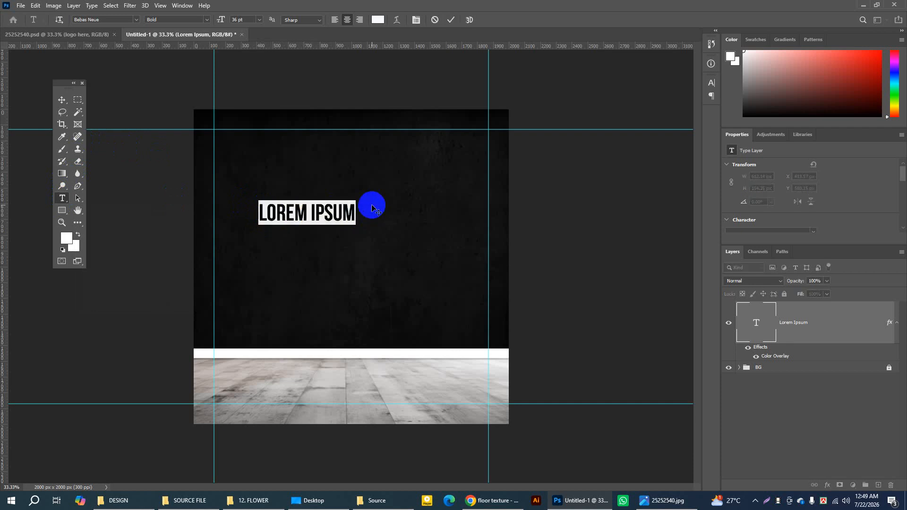
{"action": "type", "text": "LOG"}
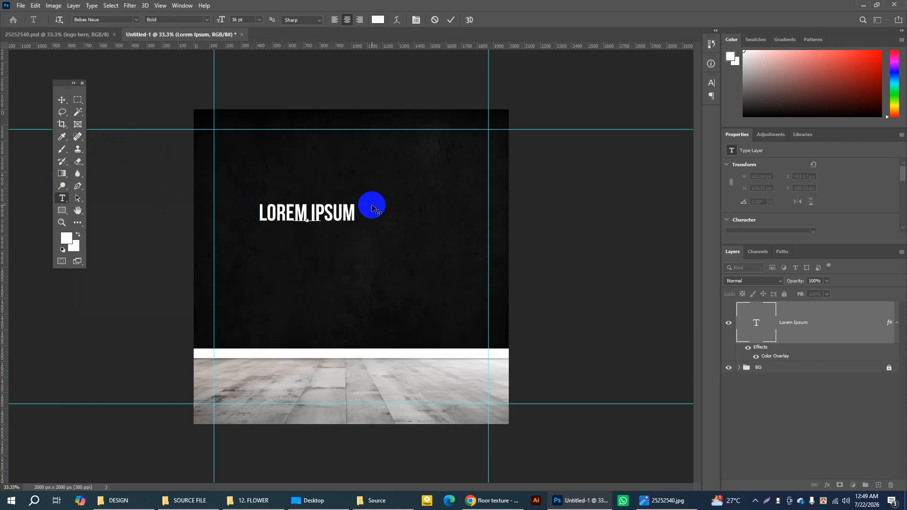
{"action": "type", "text": "O HERE"}
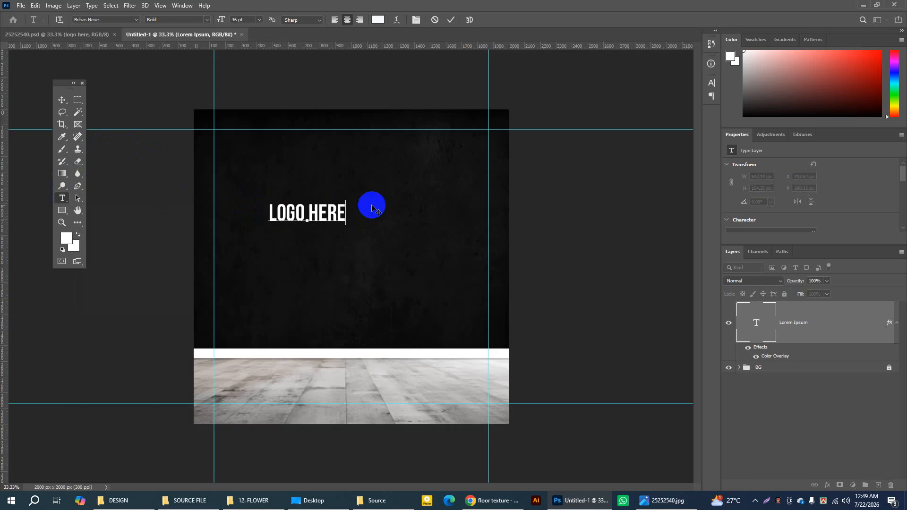
{"action": "left_click", "coordinate": [451, 20]}
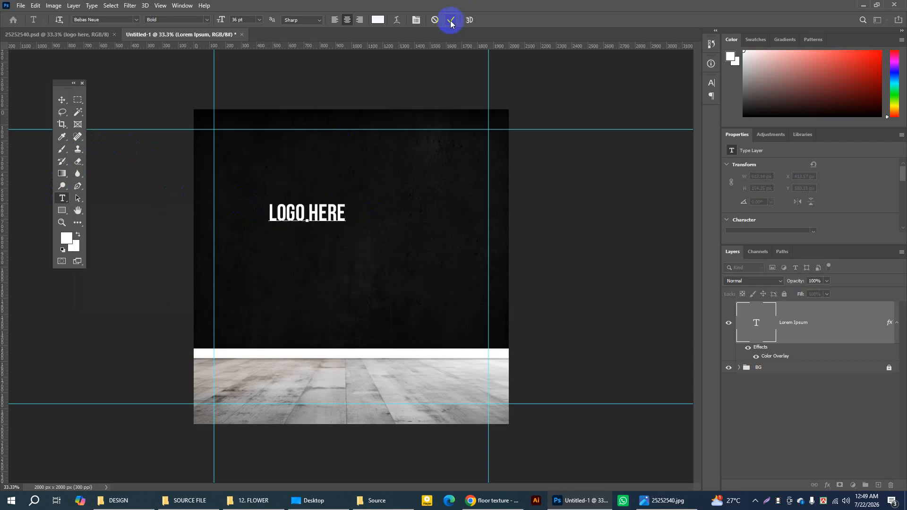
{"action": "left_click", "coordinate": [450, 21]}
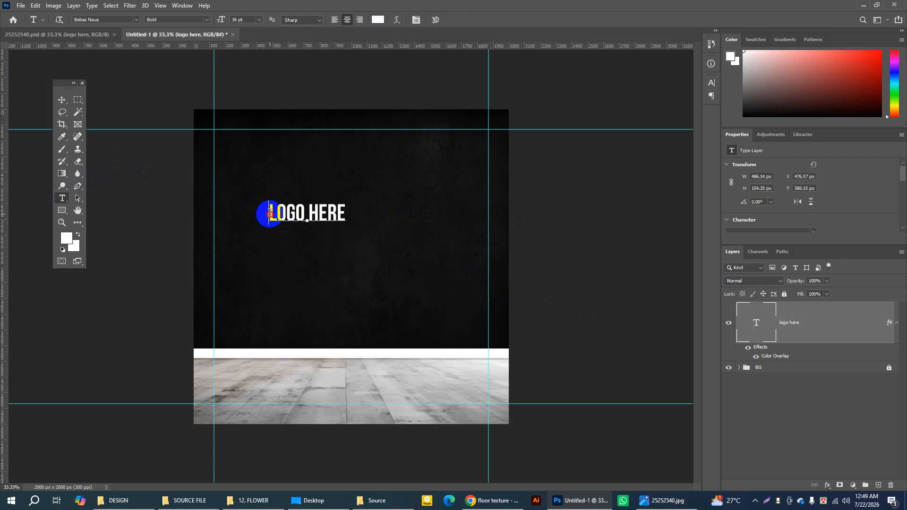
Step: Set the font size of the whole LOGO HERE text to 18 pt
{"action": "left_click_drag", "start_coordinate": [263, 213], "coordinate": [367, 213]}
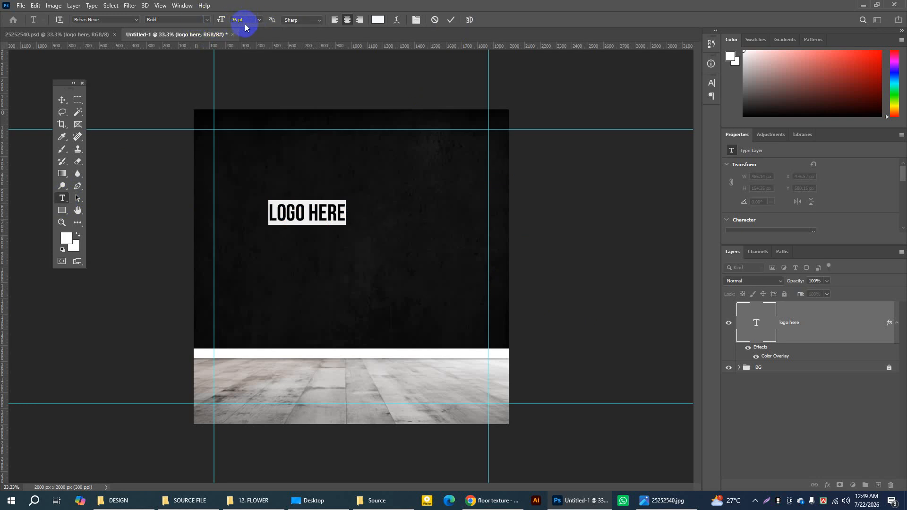
{"action": "left_click_drag", "start_coordinate": [259, 19], "coordinate": [251, 99]}
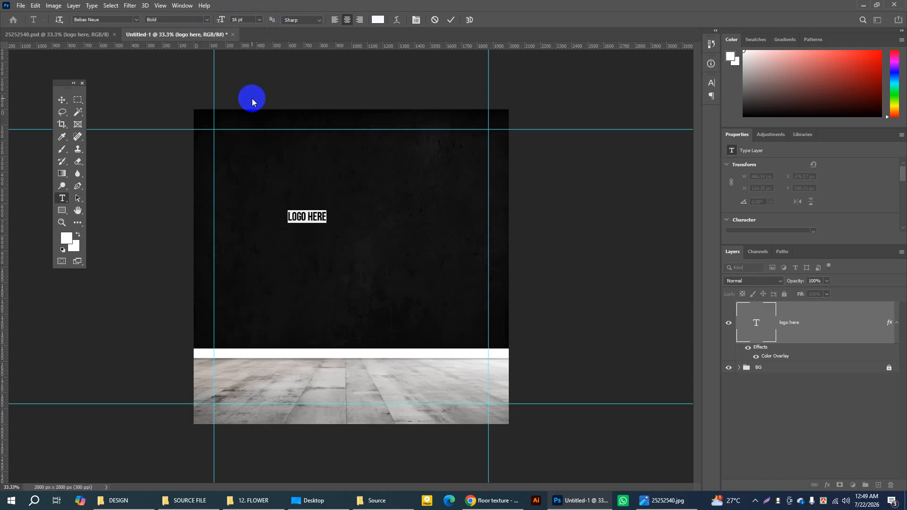
{"action": "left_click", "coordinate": [452, 21]}
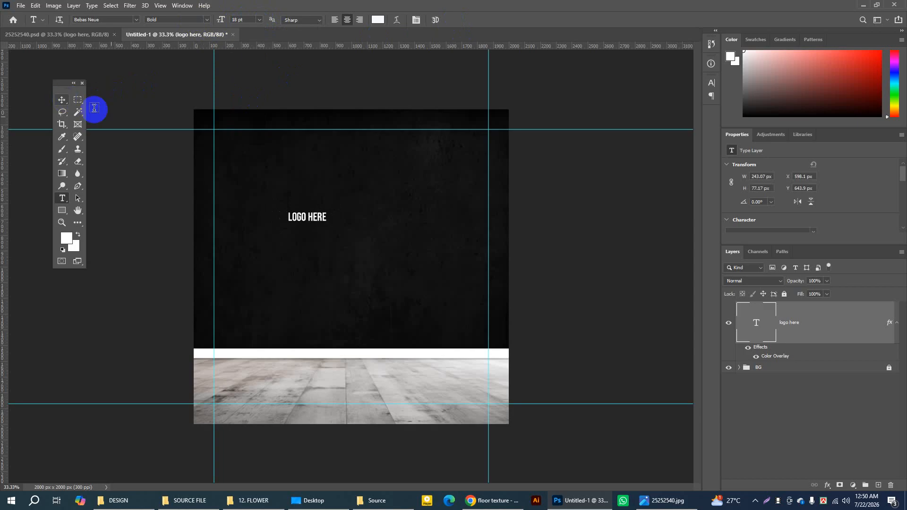
{"action": "left_click", "coordinate": [63, 99]}
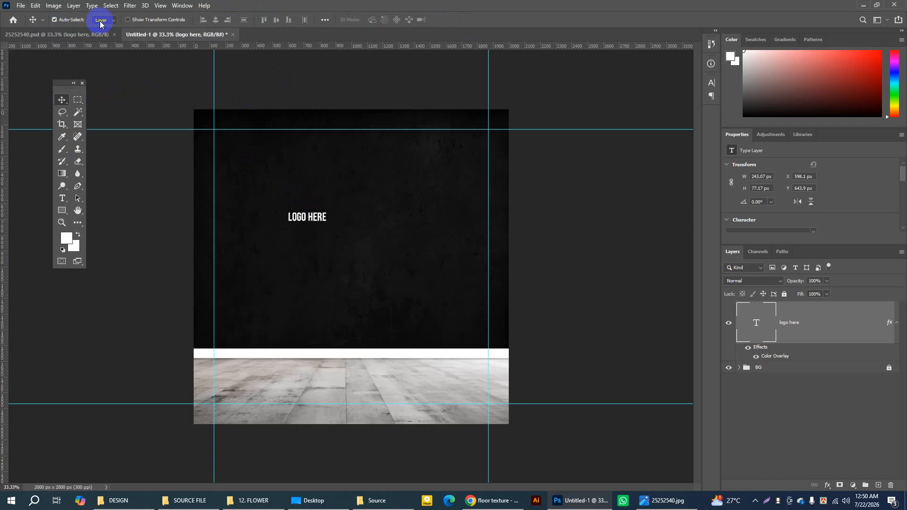
Step: Hide and show the logo here layer to check its content on the canvas
{"action": "left_click", "coordinate": [729, 325]}
{"action": "left_click", "coordinate": [729, 325]}
{"action": "left_click", "coordinate": [730, 325]}
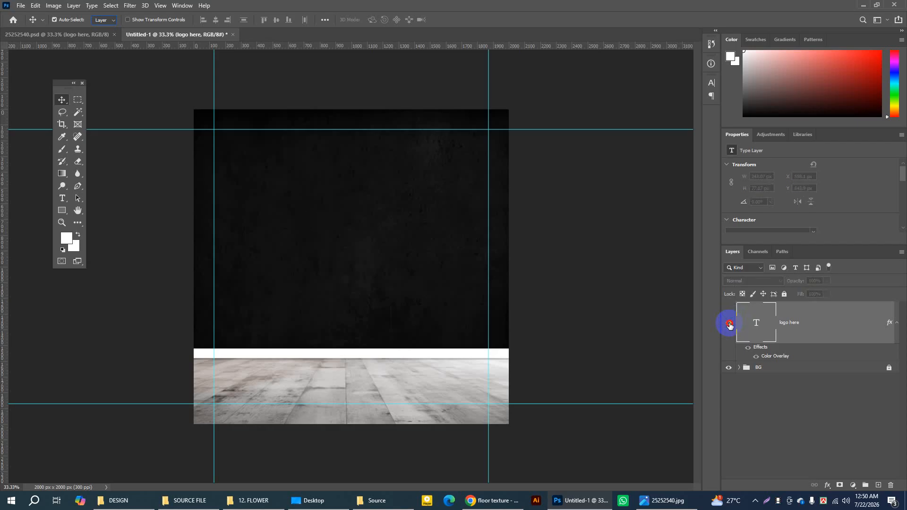
{"action": "left_click", "coordinate": [729, 325]}
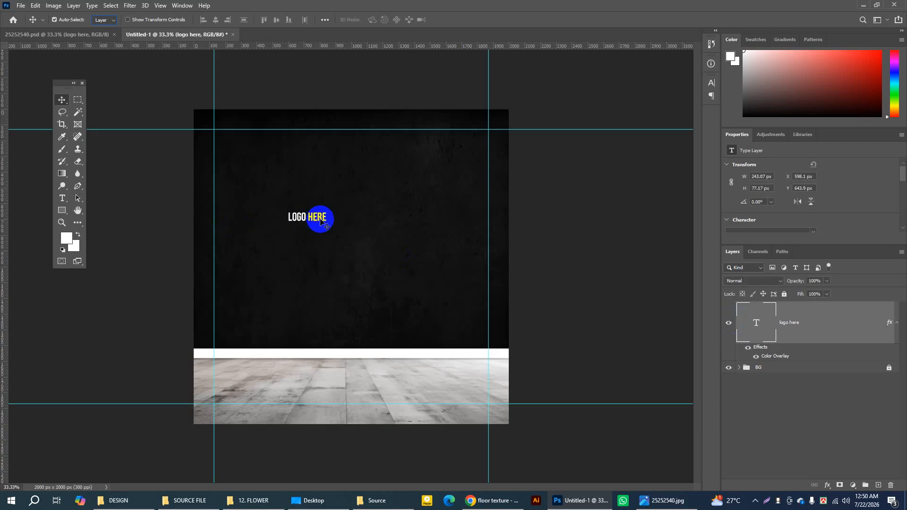
Step: Scale the logo here text layer proportionally to about 93% with Free Transform and apply it
{"action": "double_click", "coordinate": [803, 322]}
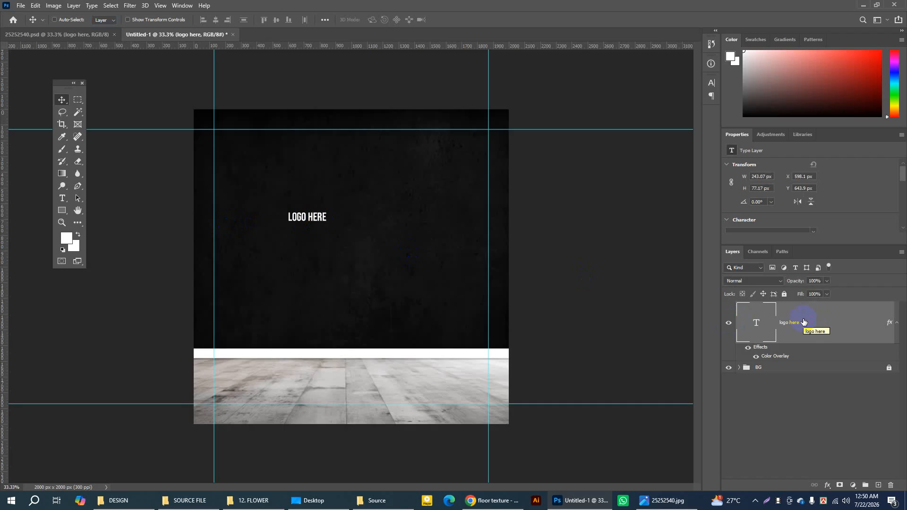
{"action": "key", "text": "ctrl+t"}
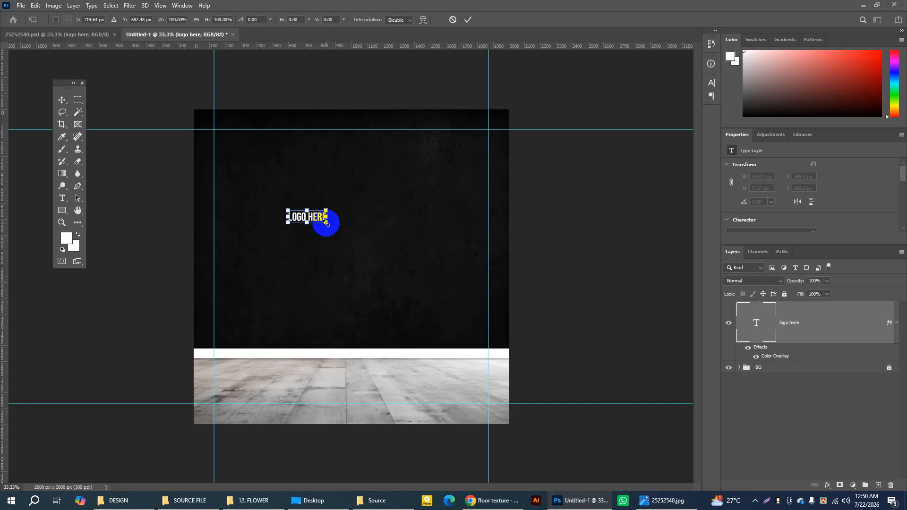
{"action": "mouse_move", "coordinate": [326, 222]}
{"action": "left_mouse_down"}
{"action": "mouse_move", "coordinate": [350, 240]}
{"action": "mouse_move", "coordinate": [323, 228]}
{"action": "left_mouse_up"}
{"action": "left_click_drag", "start_coordinate": [315, 225], "coordinate": [322, 228]}
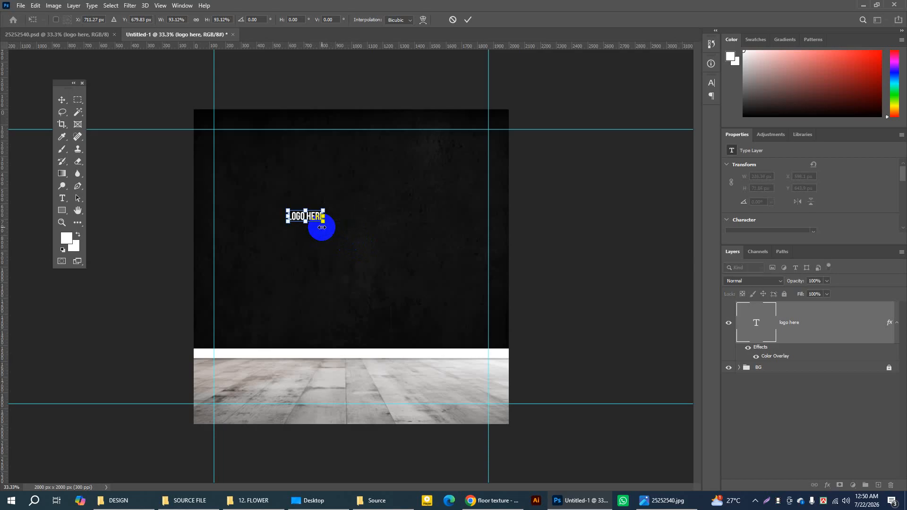
{"action": "left_click", "coordinate": [469, 20]}
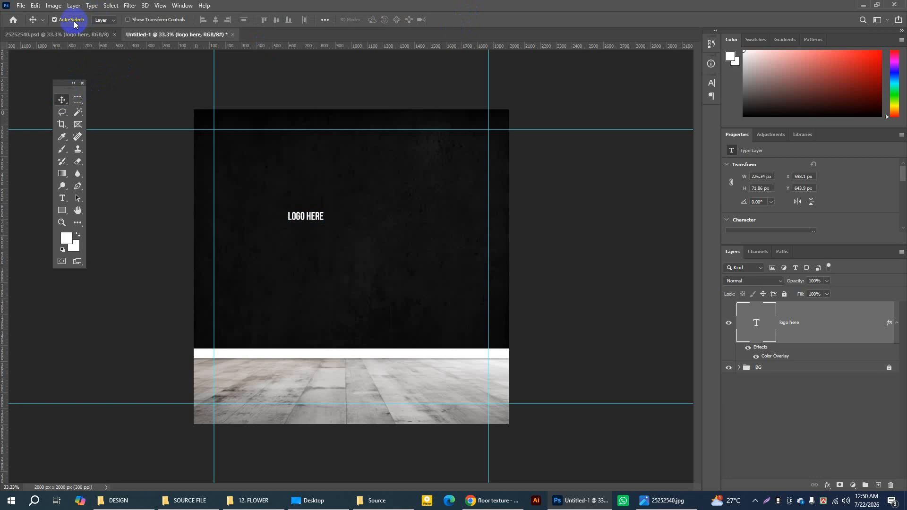
Step: Move the LOGO HERE text to the poster's upper-left corner, just inside the margin guides, with layer auto-select
{"action": "left_click", "coordinate": [114, 22]}
{"action": "left_click", "coordinate": [297, 218]}
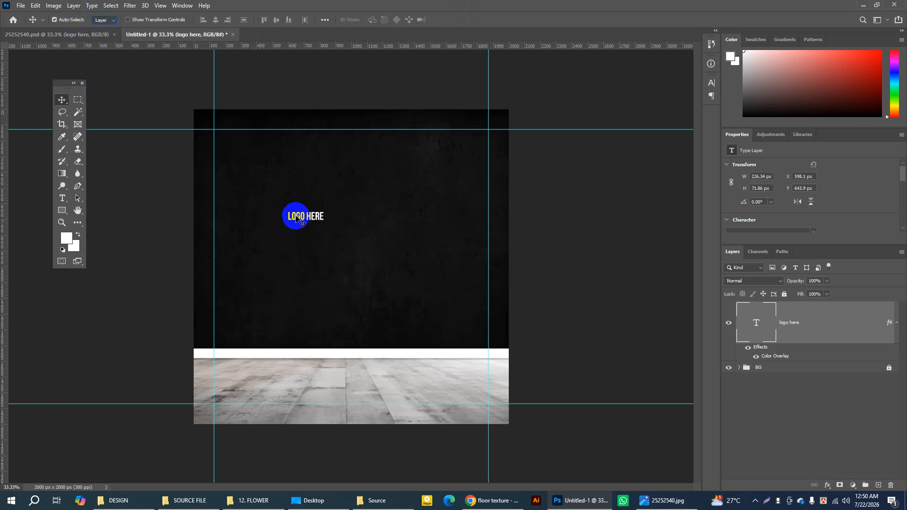
{"action": "left_click_drag", "start_coordinate": [296, 219], "coordinate": [225, 146]}
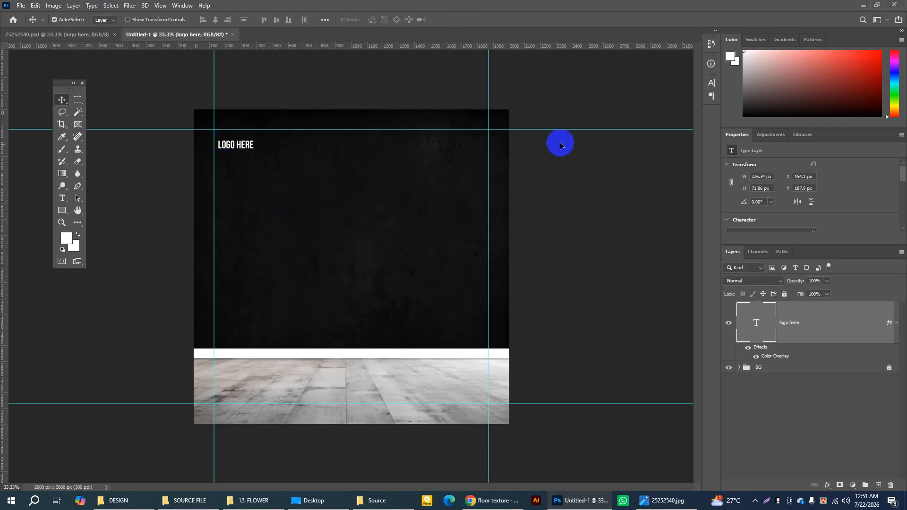
Step: View the 25252540.psd reference, switch to Chrome and open the Flaticon website through a flat icon search in a new tab
{"action": "left_click", "coordinate": [92, 35]}
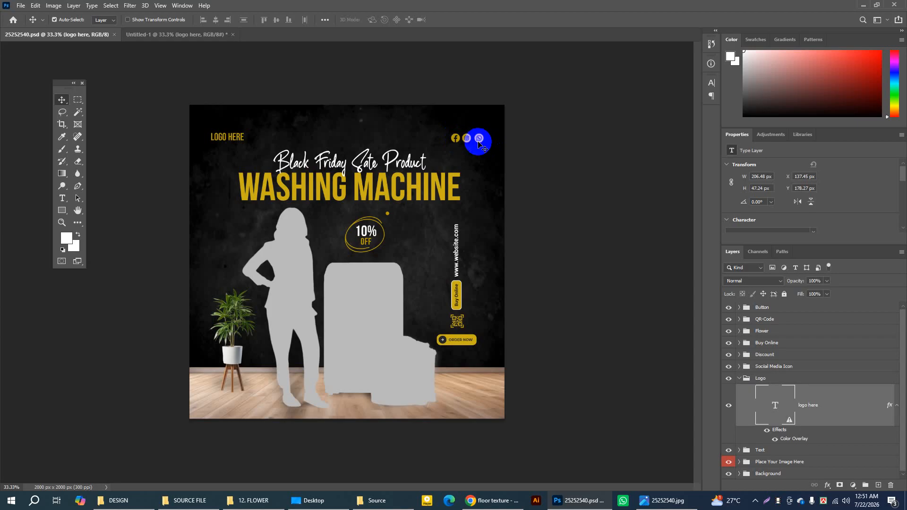
{"action": "left_click", "coordinate": [496, 502]}
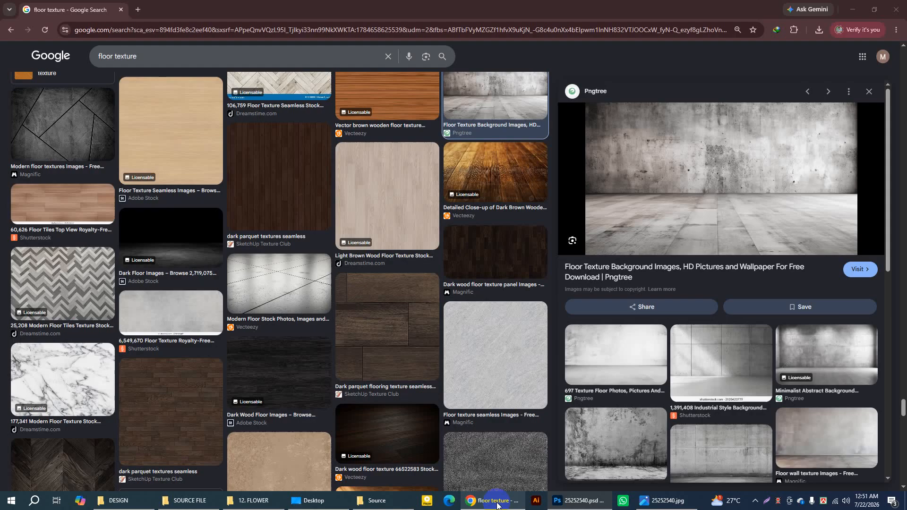
{"action": "left_click", "coordinate": [137, 10]}
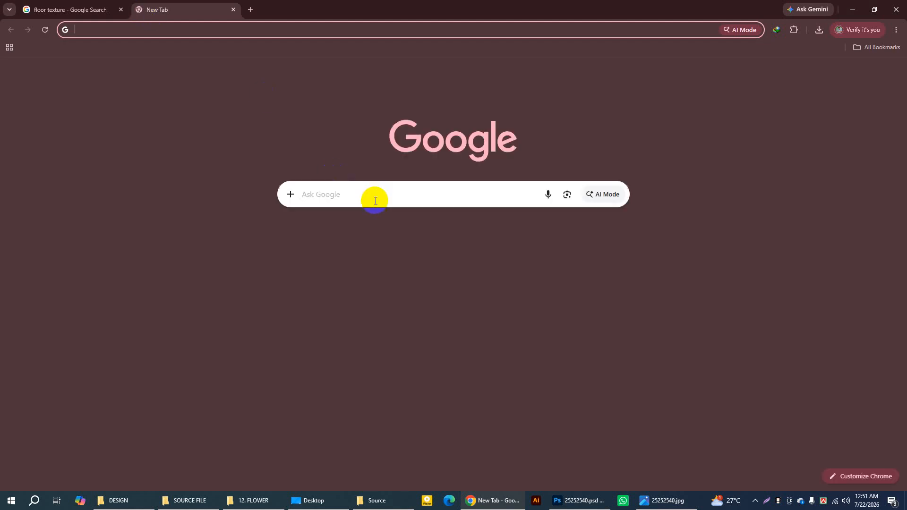
{"action": "left_click", "coordinate": [377, 201]}
{"action": "type", "text": "fl"}
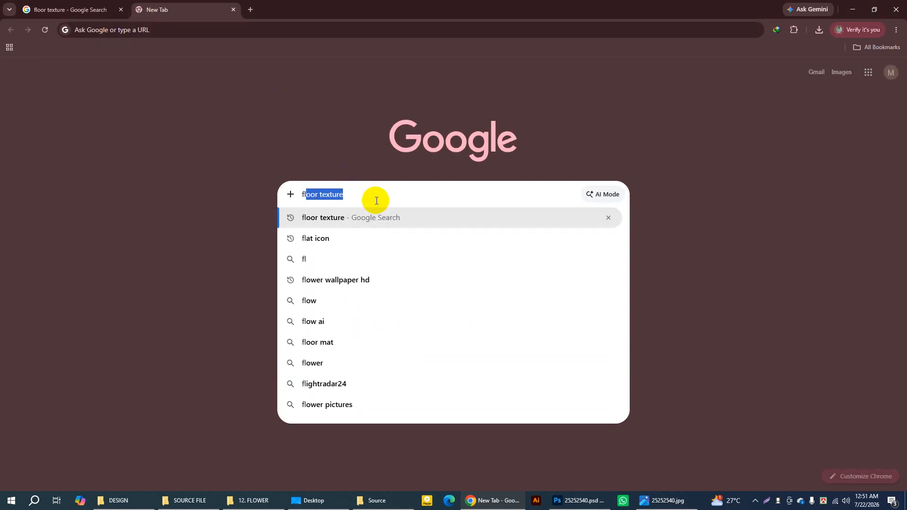
{"action": "left_click", "coordinate": [324, 237]}
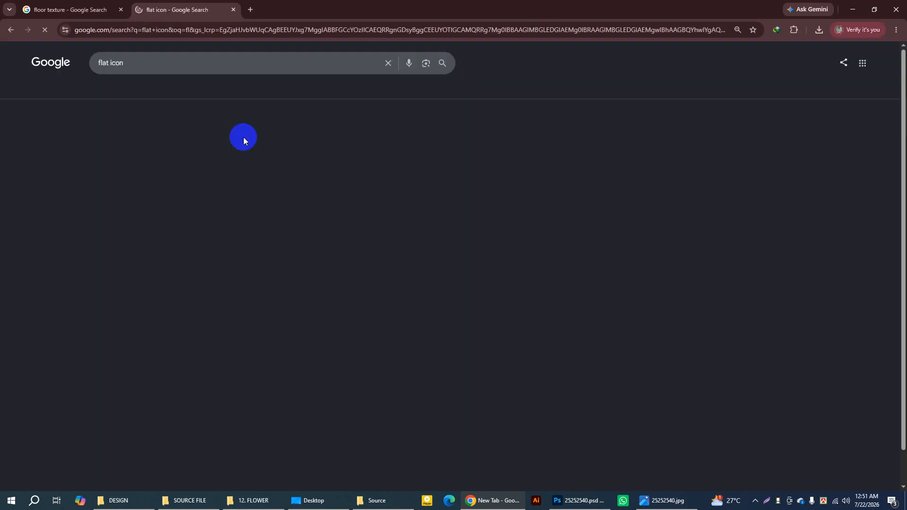
{"action": "left_click", "coordinate": [125, 121]}
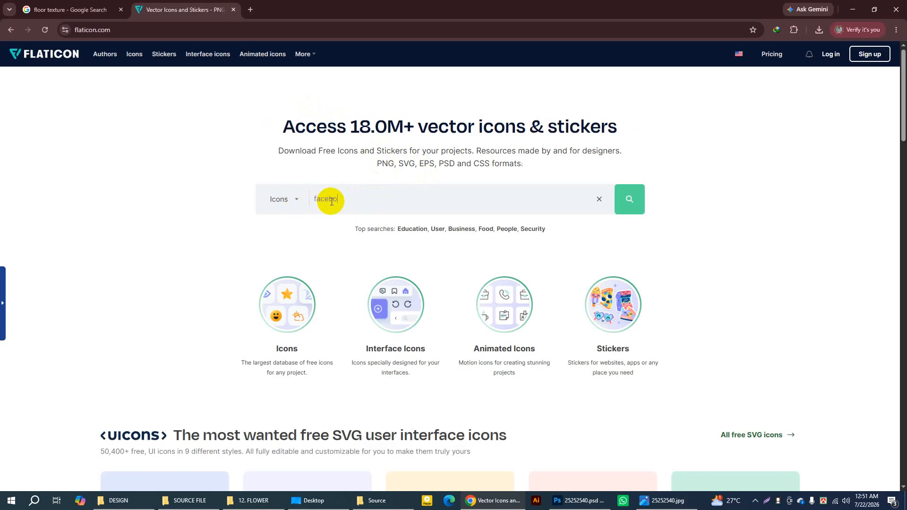
Step: Search Flaticon for facebook and download the round black Facebook icon as a free PNG, dismissing the attribution notice
{"action": "type", "text": "k"}
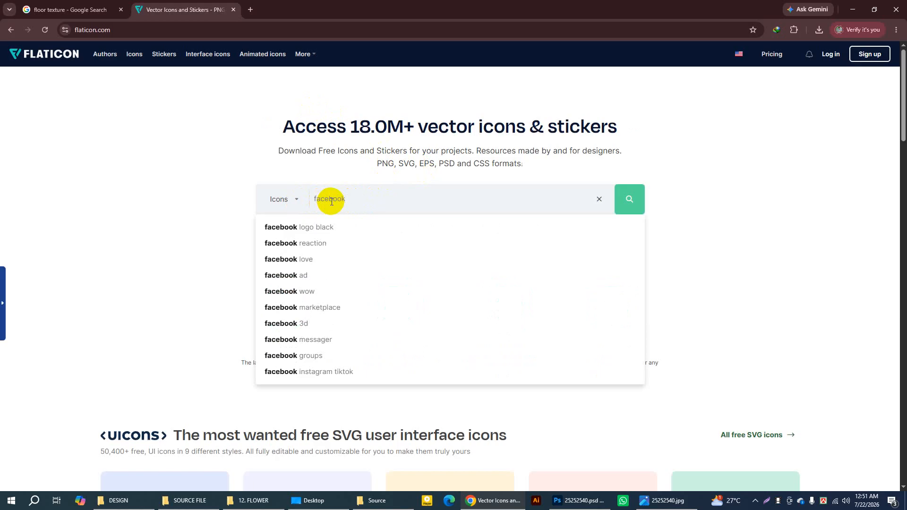
{"action": "key", "text": "Return"}
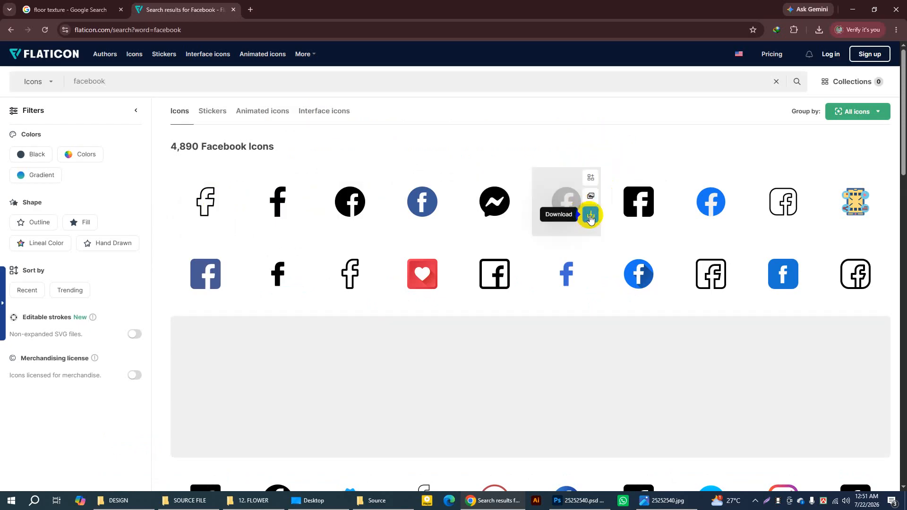
{"action": "left_click", "coordinate": [592, 219]}
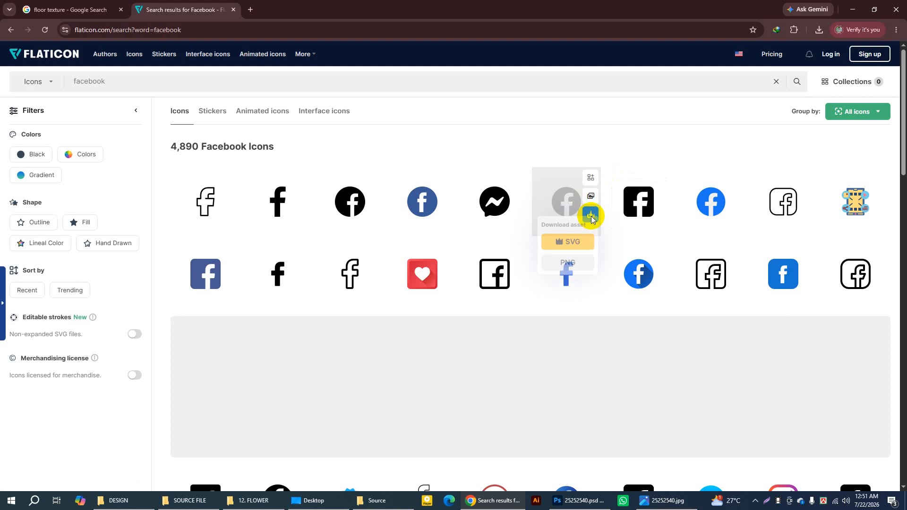
{"action": "left_click", "coordinate": [576, 270]}
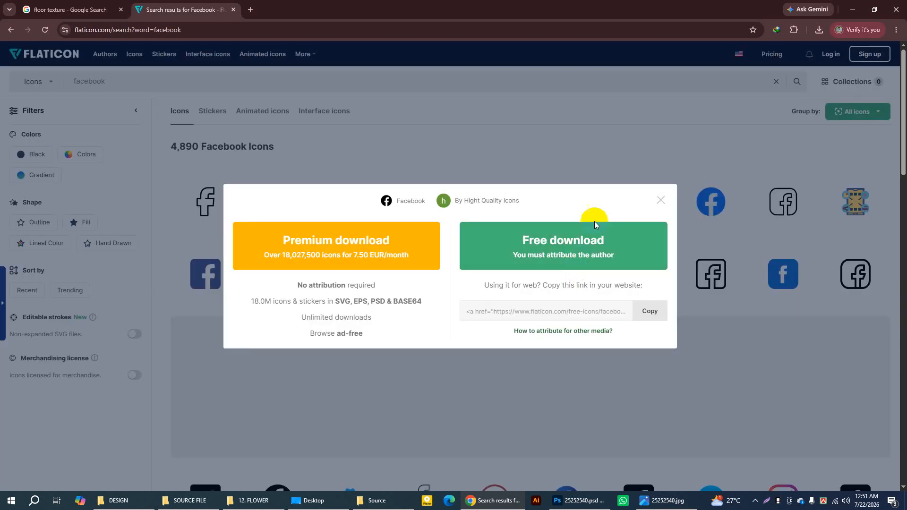
{"action": "left_click", "coordinate": [589, 254]}
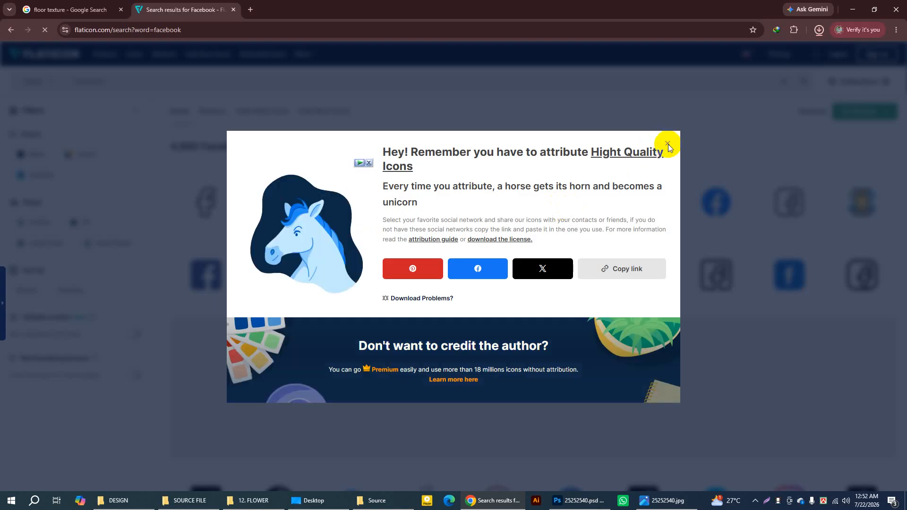
{"action": "left_click", "coordinate": [667, 144]}
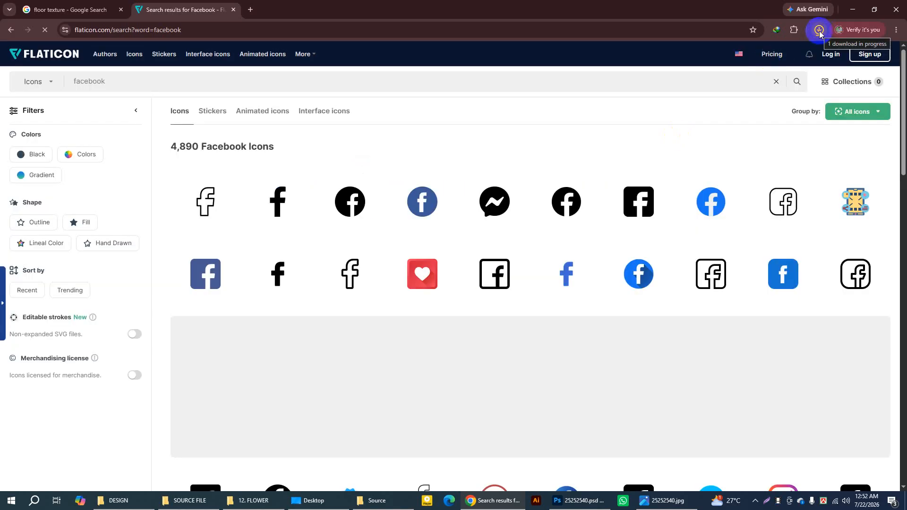
Step: Show the downloaded facebook (2).png in its folder and place it into the Untitled-1 Photoshop document
{"action": "left_click", "coordinate": [819, 31]}
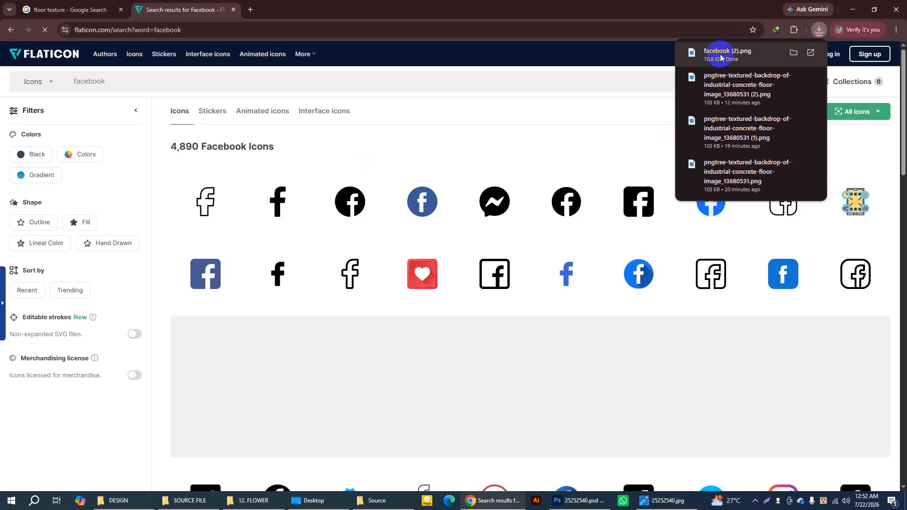
{"action": "left_click", "coordinate": [794, 56]}
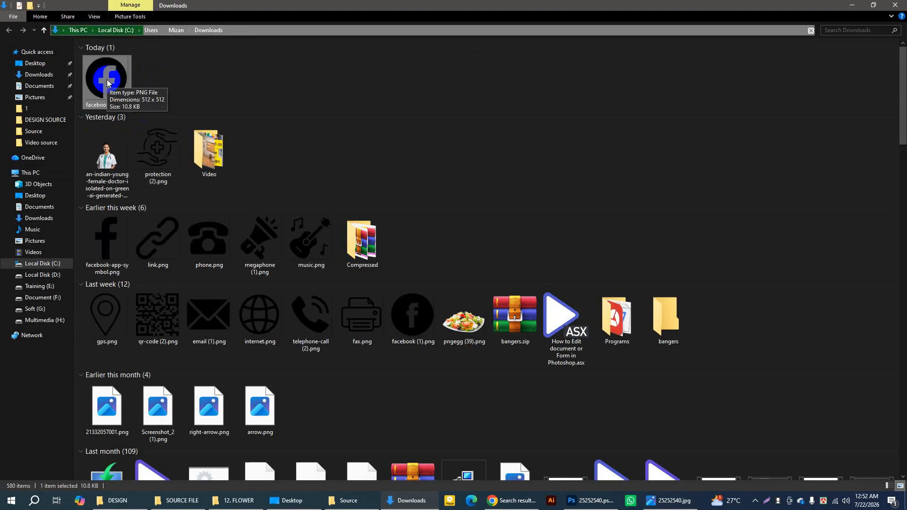
{"action": "left_click_drag", "start_coordinate": [107, 83], "coordinate": [376, 202]}
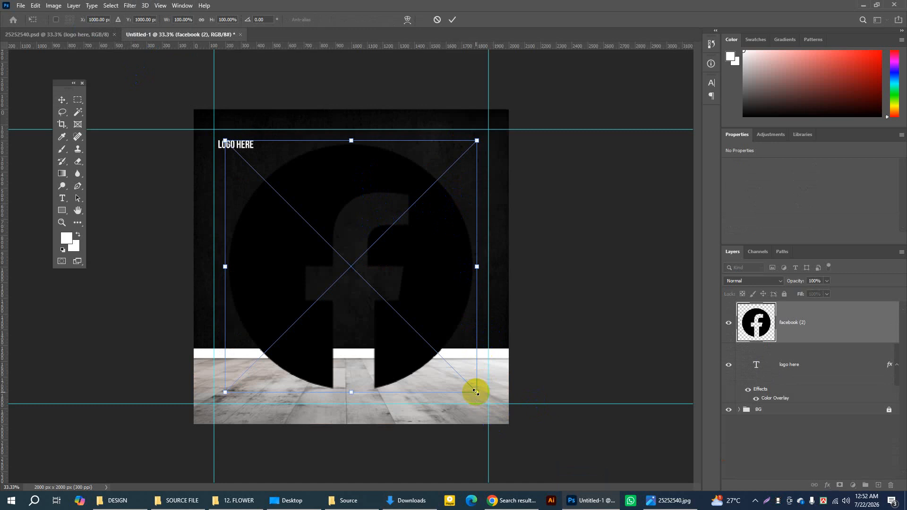
Step: Scale the placed Facebook icon down to about 60 × 60 px on the dark wall, commit the placement and toggle its layer visibility
{"action": "left_click_drag", "start_coordinate": [476, 392], "coordinate": [263, 171]}
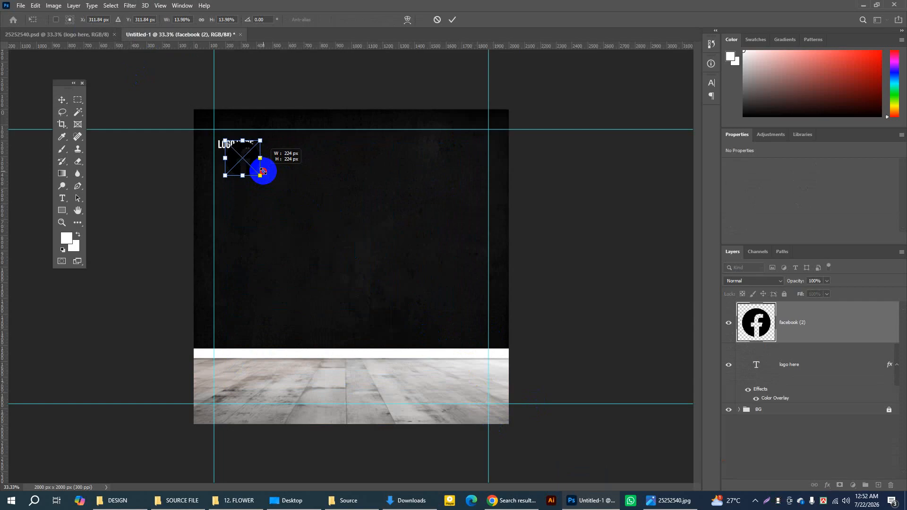
{"action": "left_click_drag", "start_coordinate": [263, 172], "coordinate": [264, 171]}
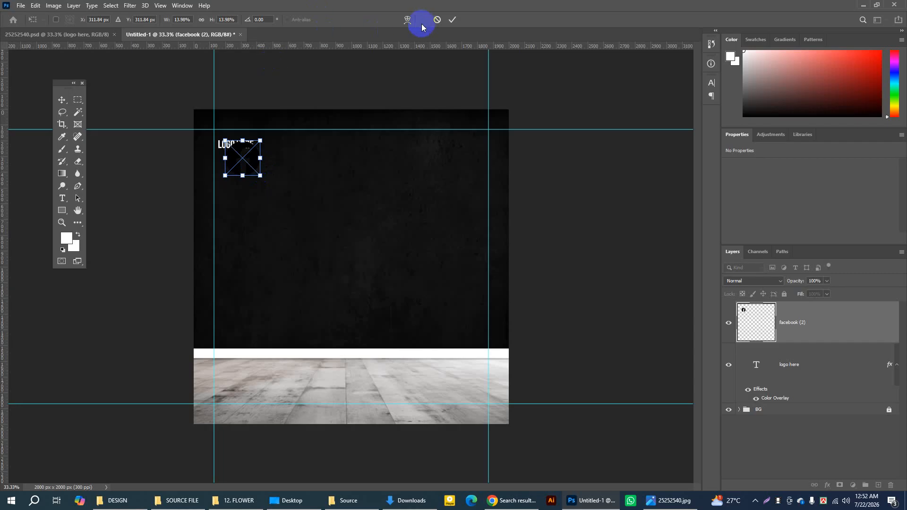
{"action": "left_click_drag", "start_coordinate": [247, 158], "coordinate": [414, 219]}
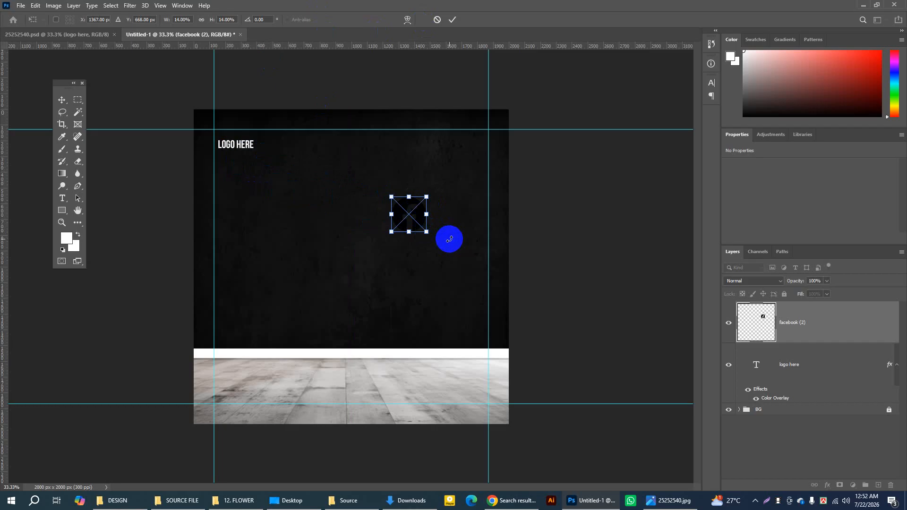
{"action": "left_click_drag", "start_coordinate": [426, 231], "coordinate": [400, 209]}
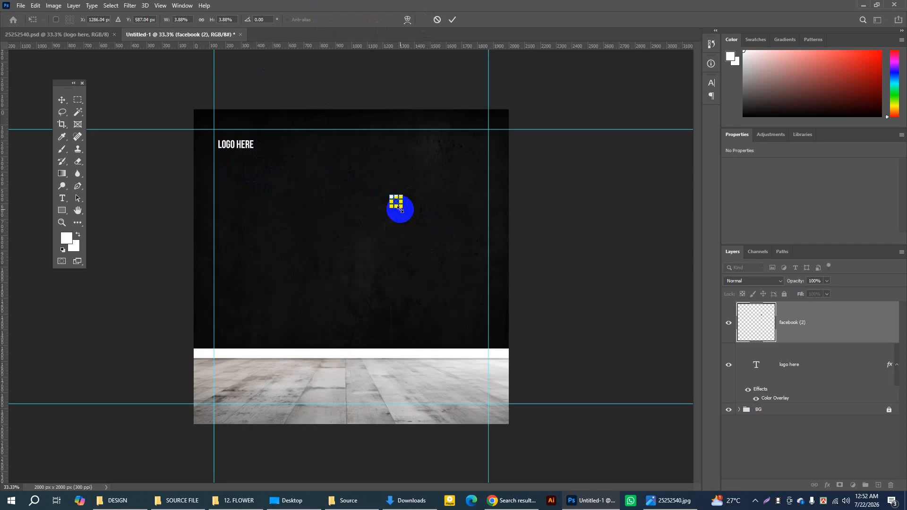
{"action": "left_click", "coordinate": [453, 20]}
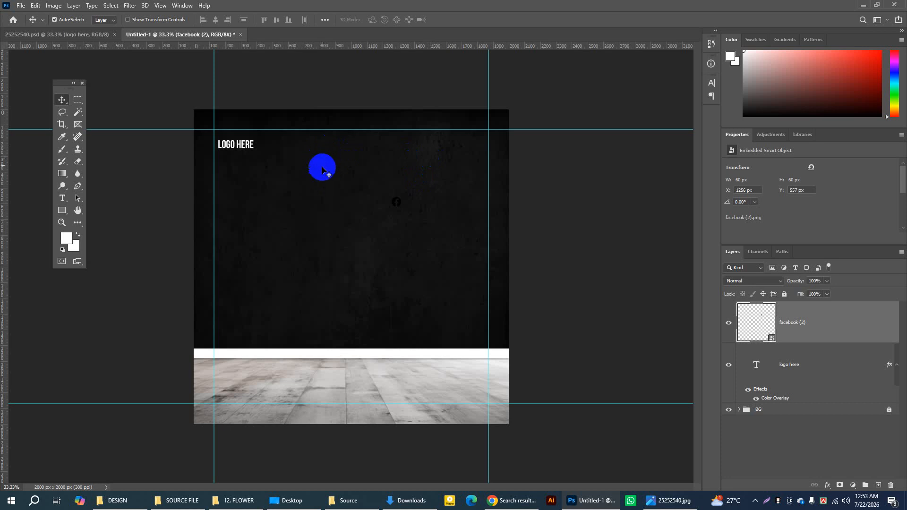
{"action": "left_click", "coordinate": [745, 321]}
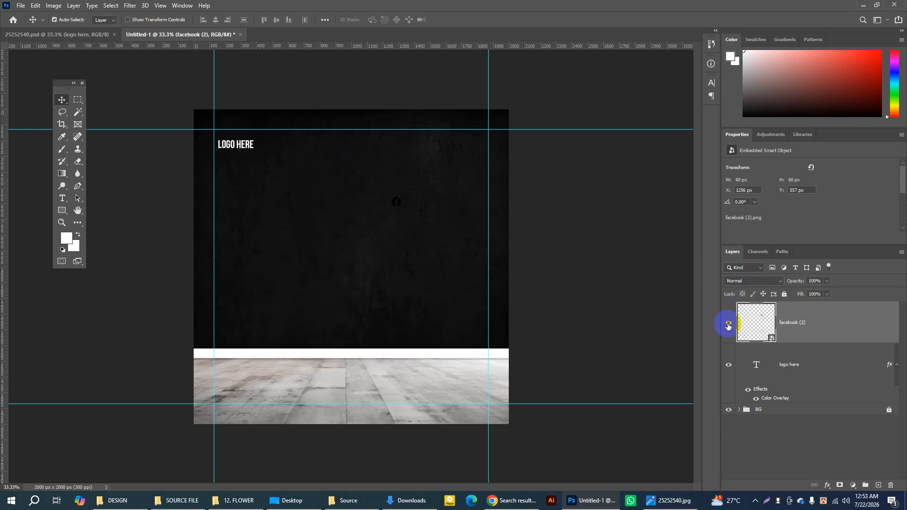
{"action": "left_click", "coordinate": [728, 324]}
{"action": "left_click", "coordinate": [728, 324]}
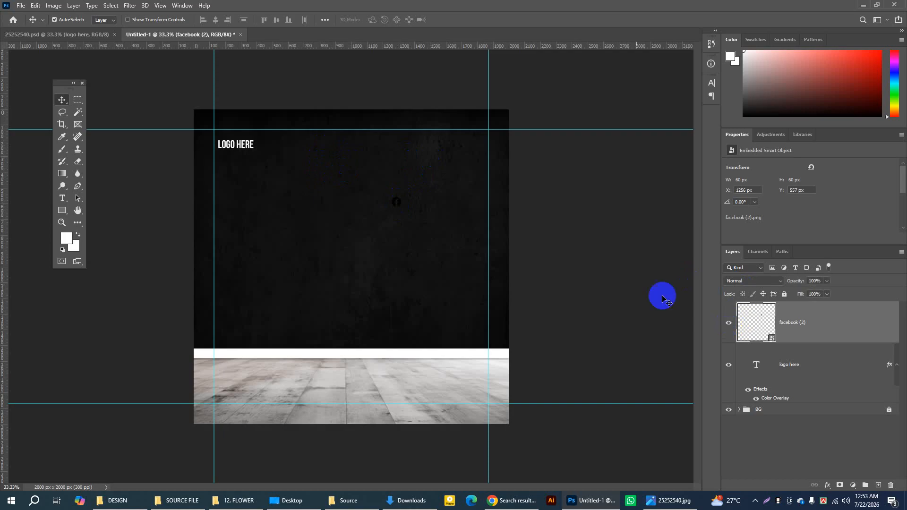
Step: Apply a yellow #e7cf06 Color Overlay at 100% opacity to the facebook (2) layer
{"action": "double_click", "coordinate": [832, 323]}
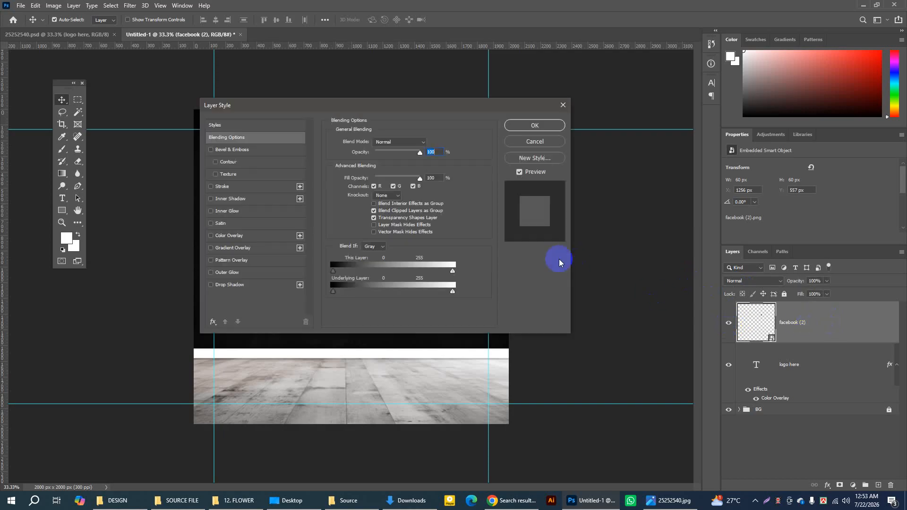
{"action": "left_click", "coordinate": [237, 237]}
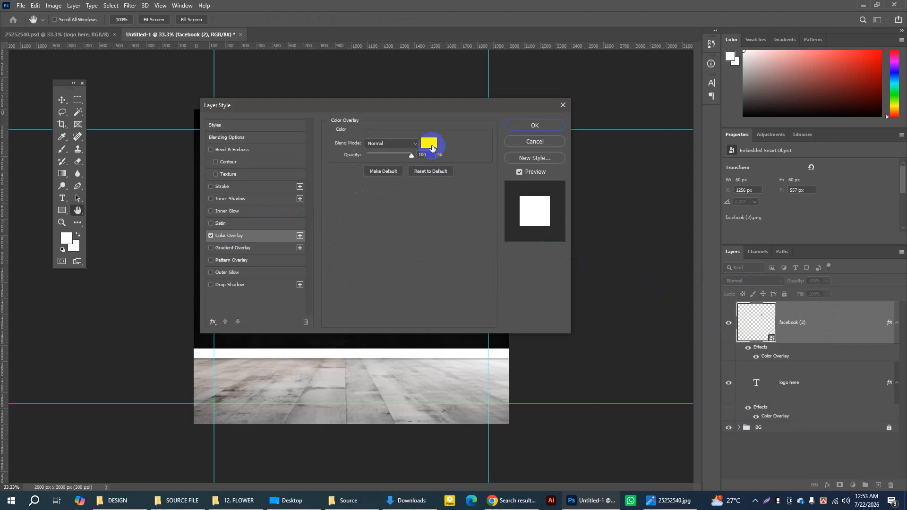
{"action": "left_click", "coordinate": [430, 144]}
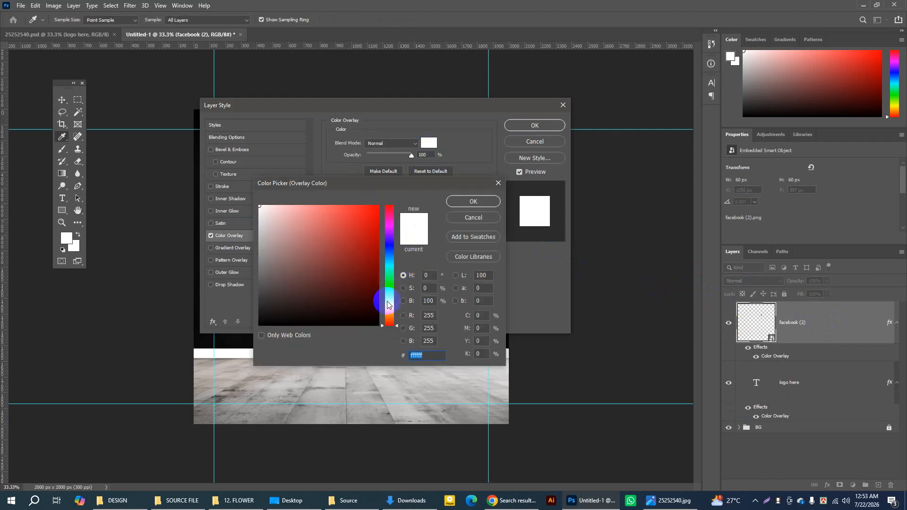
{"action": "mouse_move", "coordinate": [388, 304]}
{"action": "left_mouse_down"}
{"action": "mouse_move", "coordinate": [384, 273]}
{"action": "mouse_move", "coordinate": [389, 315]}
{"action": "mouse_move", "coordinate": [374, 237]}
{"action": "mouse_move", "coordinate": [384, 296]}
{"action": "left_mouse_up"}
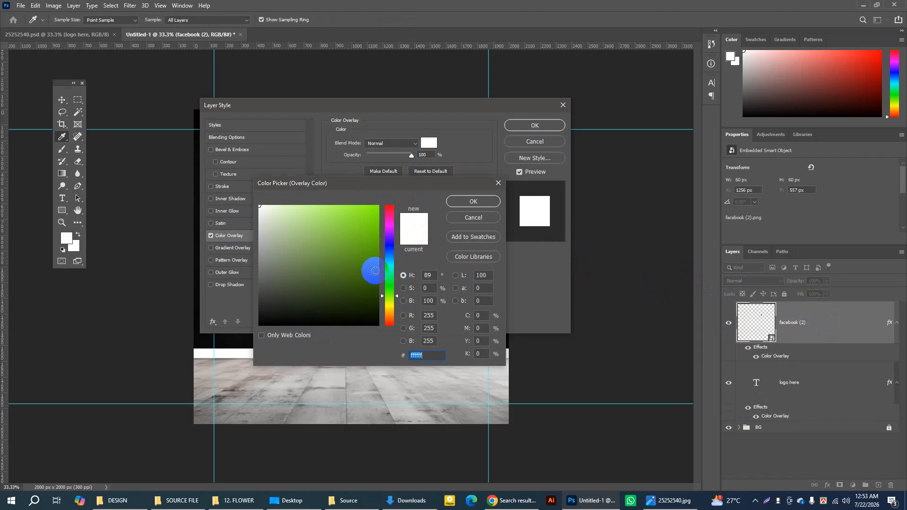
{"action": "left_click", "coordinate": [375, 271]}
{"action": "left_click_drag", "start_coordinate": [395, 285], "coordinate": [390, 309]}
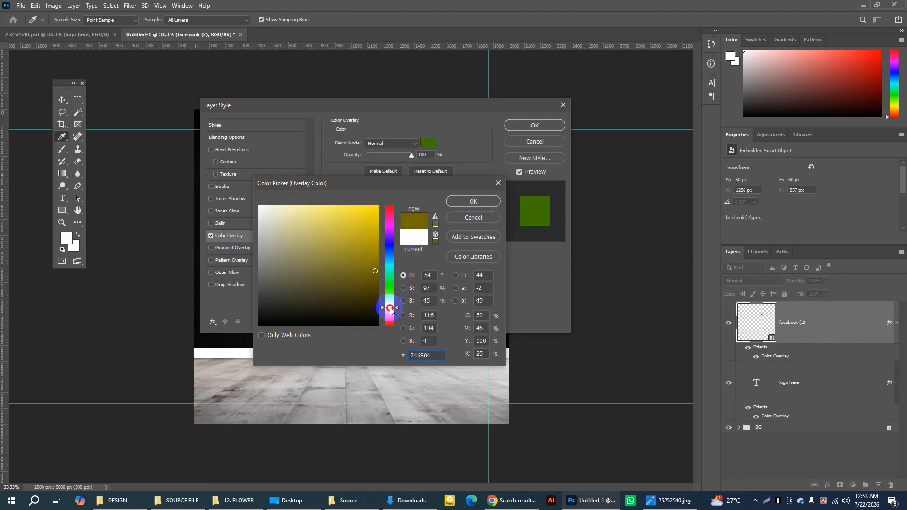
{"action": "left_click", "coordinate": [376, 216]}
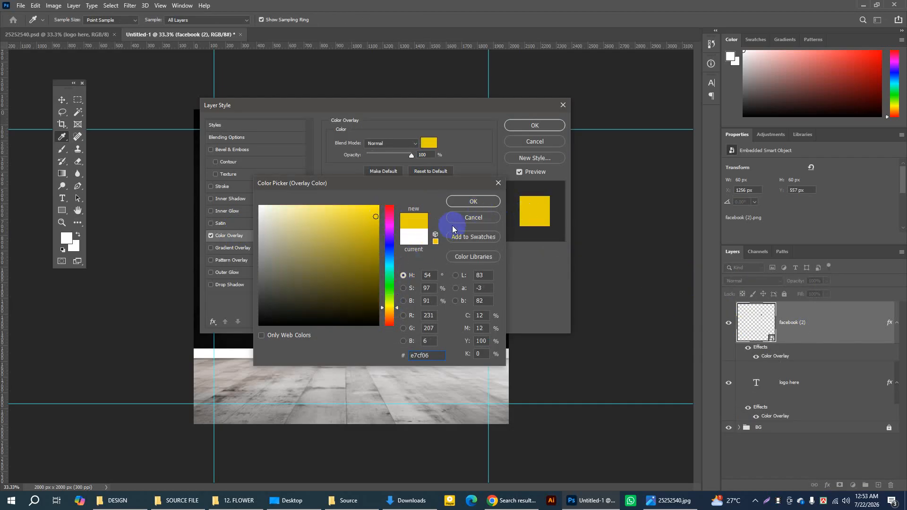
{"action": "left_click", "coordinate": [486, 202]}
{"action": "left_click", "coordinate": [529, 126]}
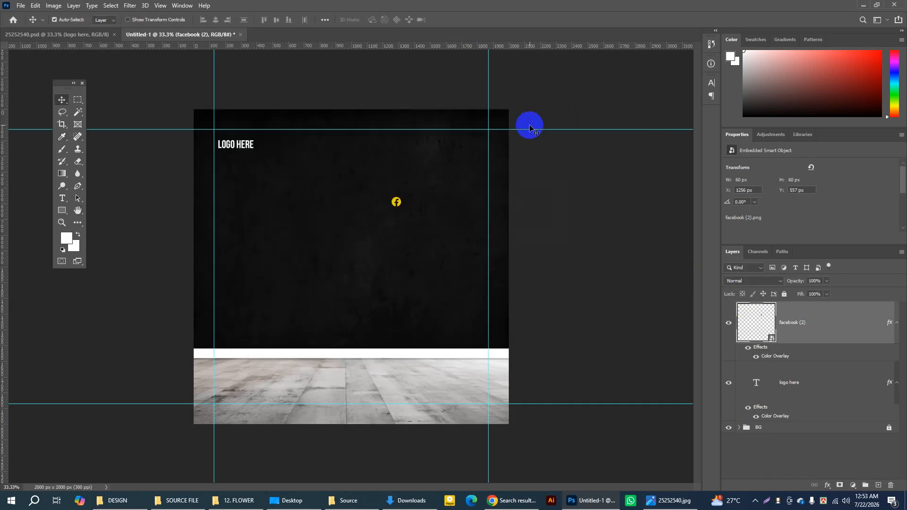
Step: Move the Facebook icon level with the LOGO HERE text at the poster's upper right and delete the facebook (2) layer
{"action": "left_click", "coordinate": [398, 201]}
{"action": "left_click_drag", "start_coordinate": [398, 203], "coordinate": [437, 144]}
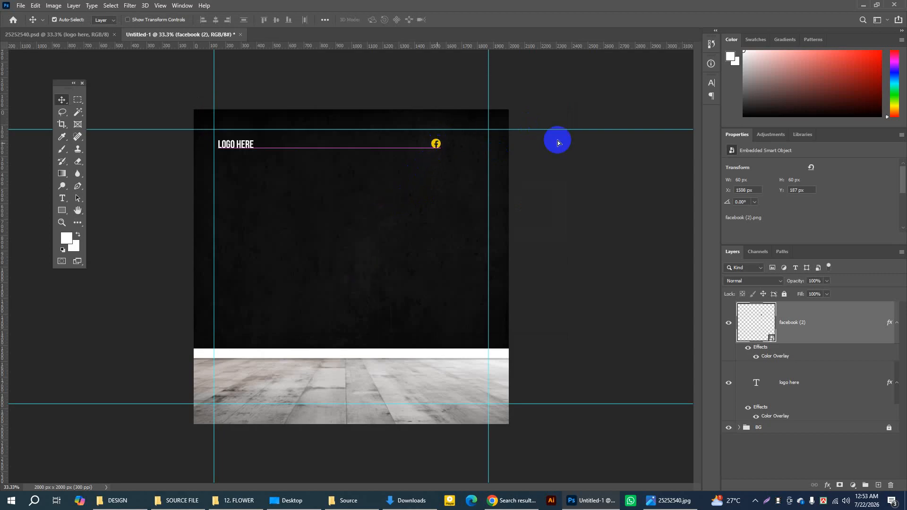
{"action": "left_click", "coordinate": [780, 348]}
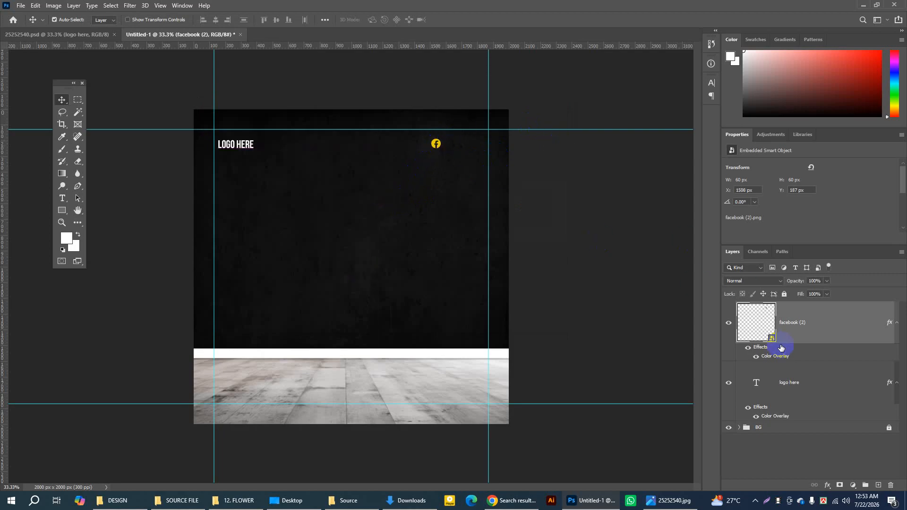
{"action": "left_click", "coordinate": [891, 485]}
{"action": "left_click", "coordinate": [349, 210]}
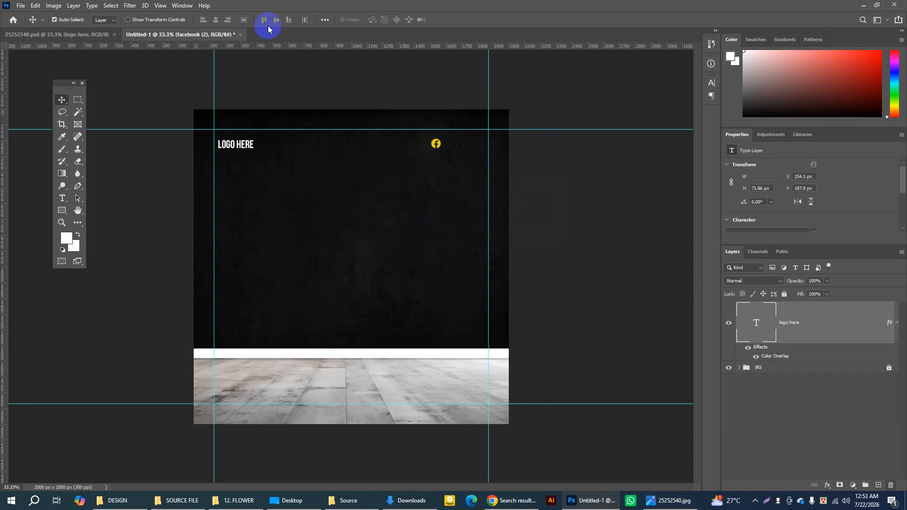
Step: In 25252540.psd, locate the group holding the social media icons using layer auto-select and collapse that group
{"action": "left_click", "coordinate": [93, 36]}
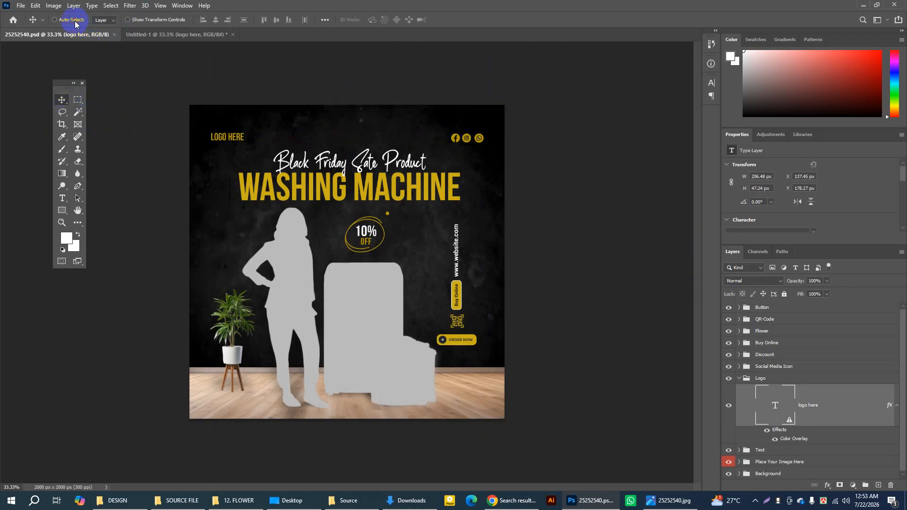
{"action": "left_click", "coordinate": [114, 22]}
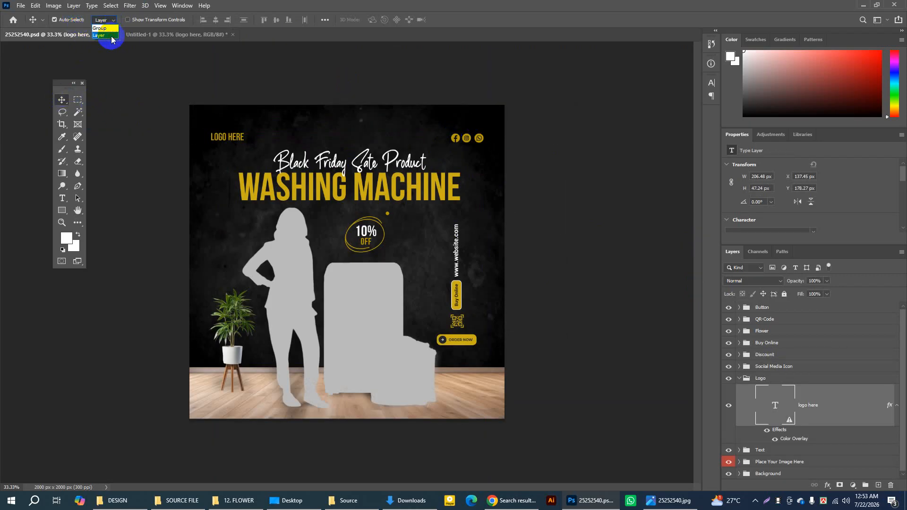
{"action": "left_click", "coordinate": [111, 38]}
{"action": "left_click", "coordinate": [479, 137]}
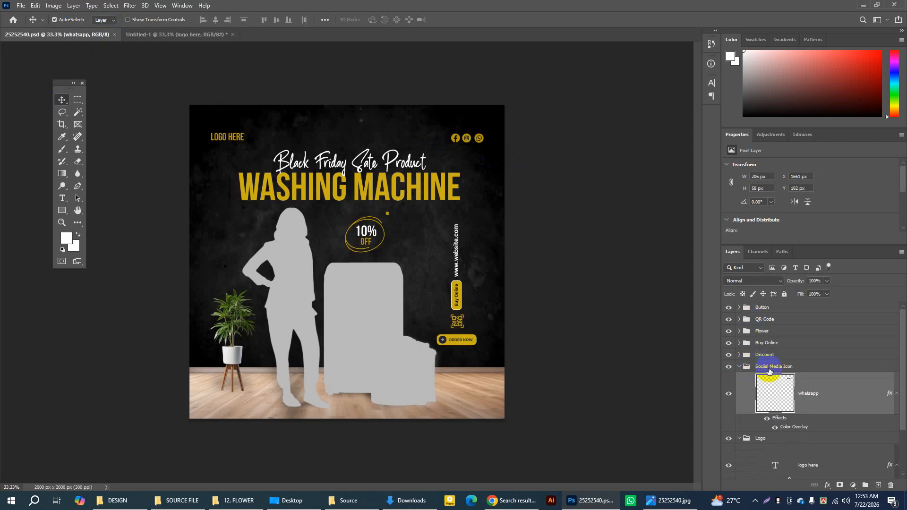
{"action": "left_click", "coordinate": [740, 368]}
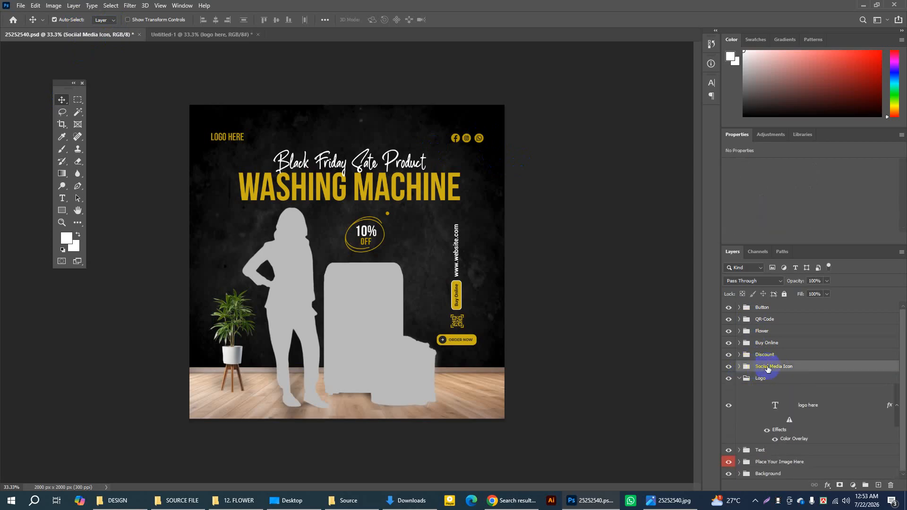
Step: Duplicate the Social Media Icon group into the Untitled-1 document and switch to that document
{"action": "right_click", "coordinate": [810, 368]}
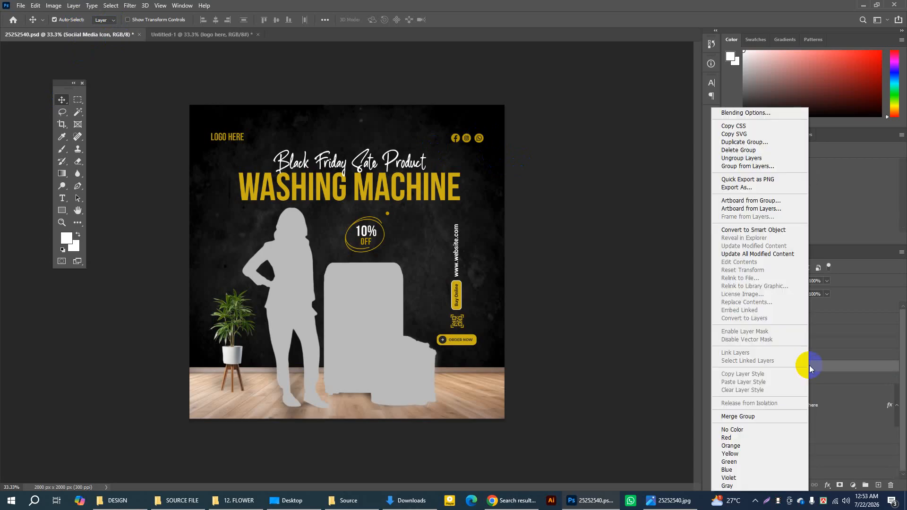
{"action": "left_click", "coordinate": [742, 143]}
{"action": "left_click_drag", "start_coordinate": [373, 156], "coordinate": [399, 165]}
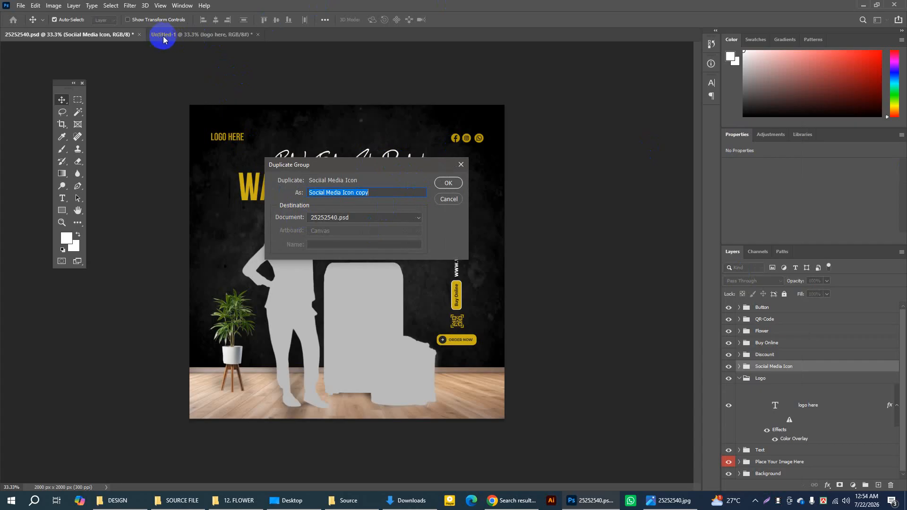
{"action": "left_click", "coordinate": [359, 217]}
{"action": "left_click", "coordinate": [327, 235]}
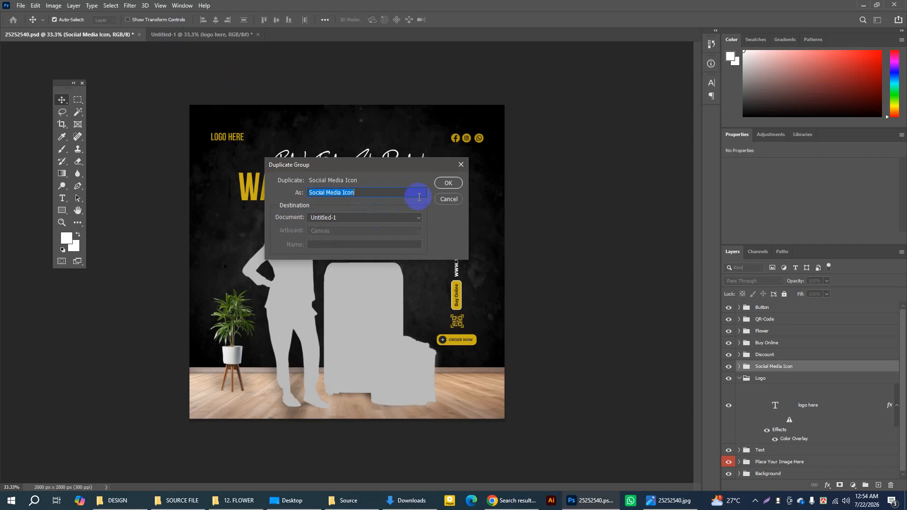
{"action": "left_click", "coordinate": [448, 183]}
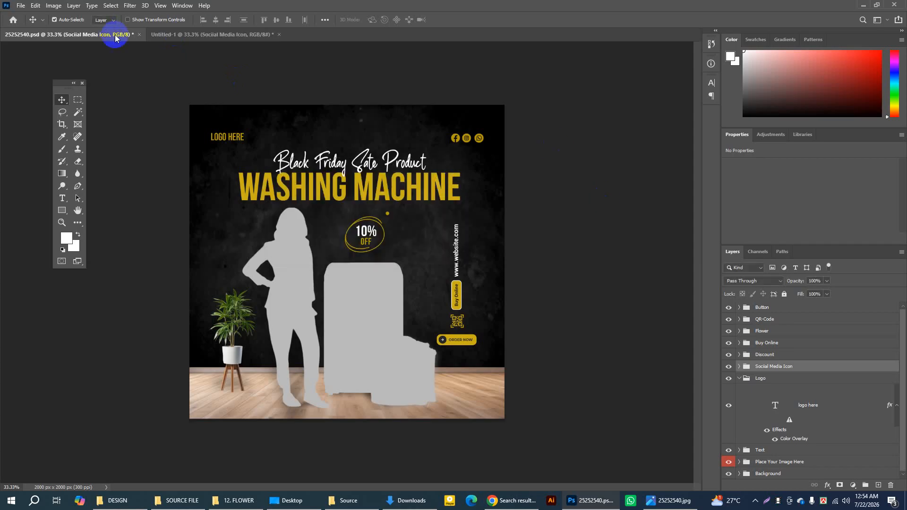
{"action": "left_click", "coordinate": [170, 35]}
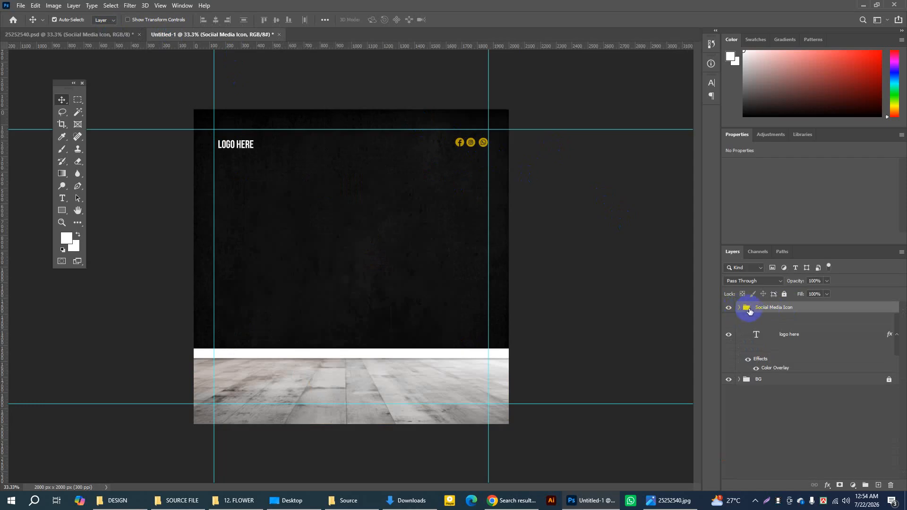
Step: Group the logo here text layer, name the group Logo, collapse it and select the Social Media Icon group
{"action": "left_click", "coordinate": [817, 337]}
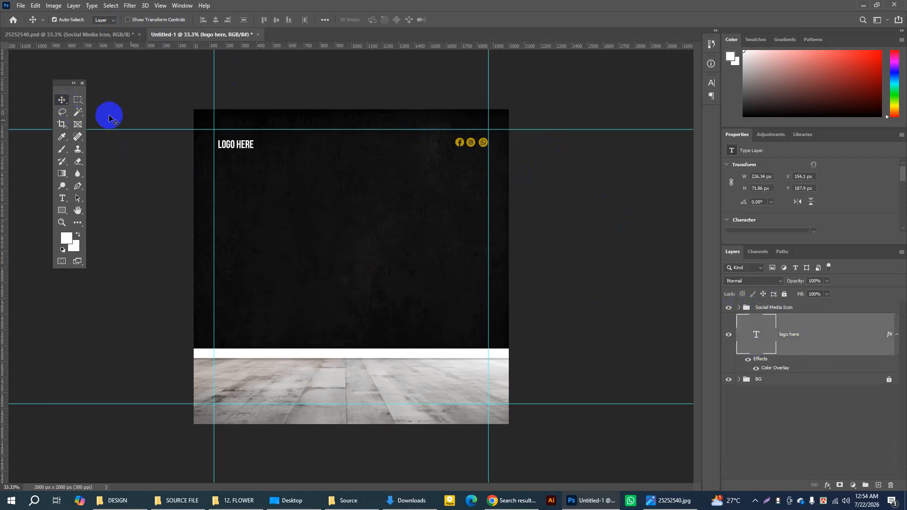
{"action": "left_click", "coordinate": [727, 336]}
{"action": "left_click", "coordinate": [727, 337]}
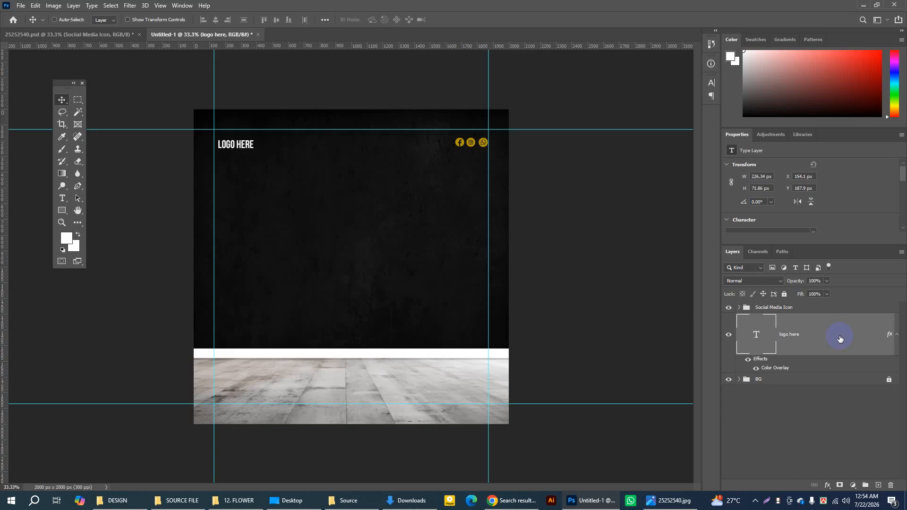
{"action": "key", "text": "ctrl+g"}
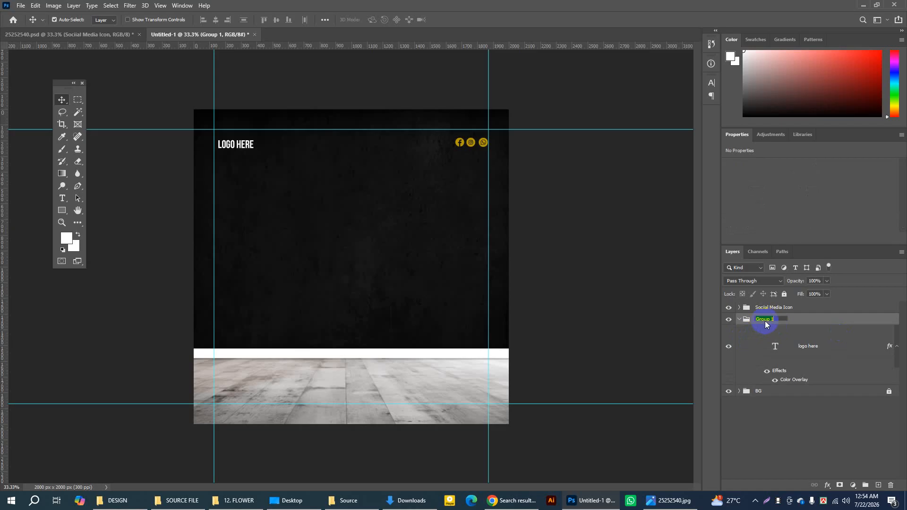
{"action": "type", "text": "Logo"}
{"action": "key", "text": "Return"}
{"action": "left_click", "coordinate": [739, 319]}
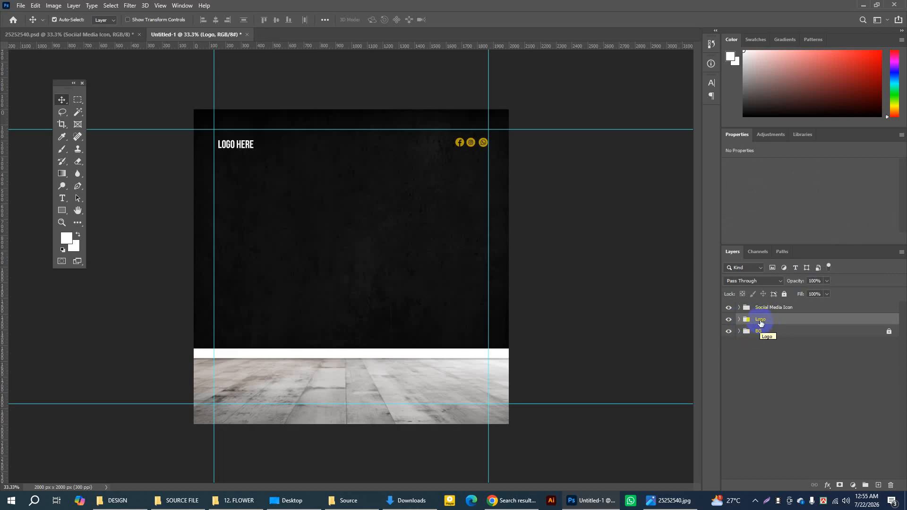
{"action": "left_click", "coordinate": [780, 310]}
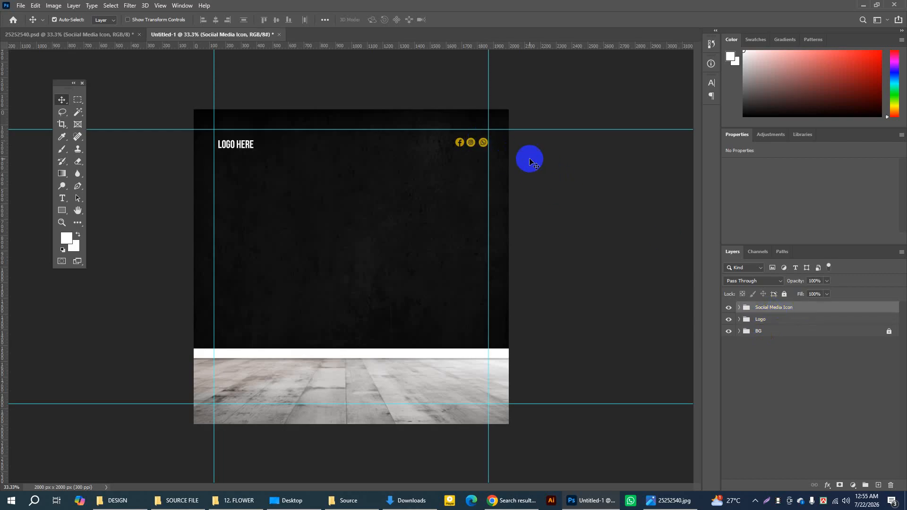
Step: In 25252540.psd, select the Black Friday Sate Product text and nudge it slightly up, away from the WASHING MACHINE headline
{"action": "left_click", "coordinate": [115, 38]}
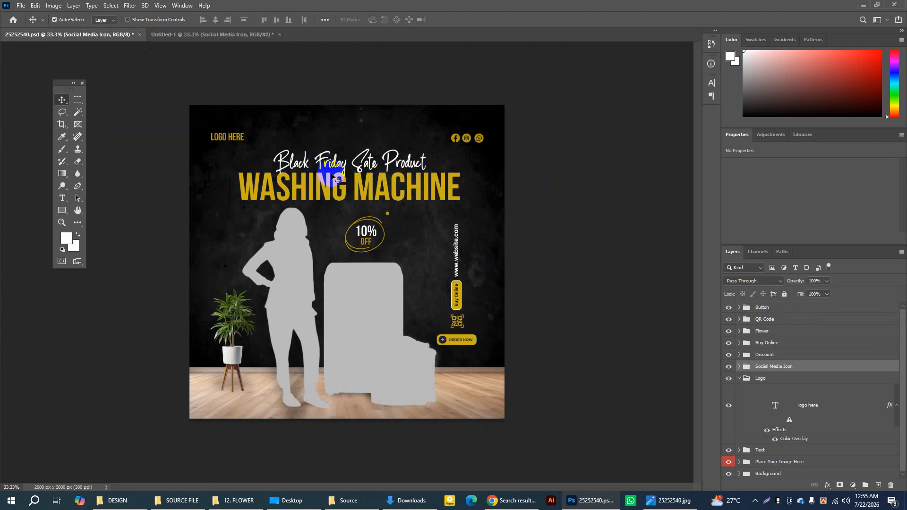
{"action": "left_click", "coordinate": [409, 170]}
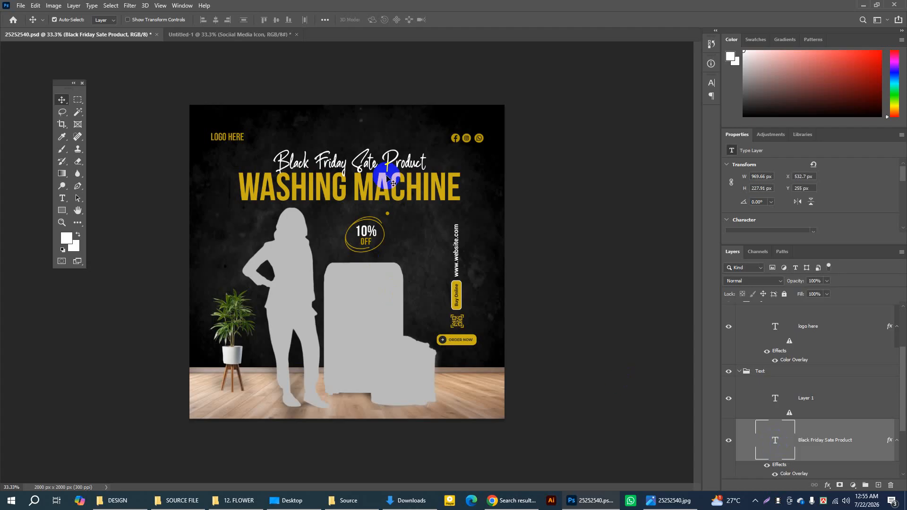
{"action": "left_click_drag", "start_coordinate": [387, 164], "coordinate": [387, 160]}
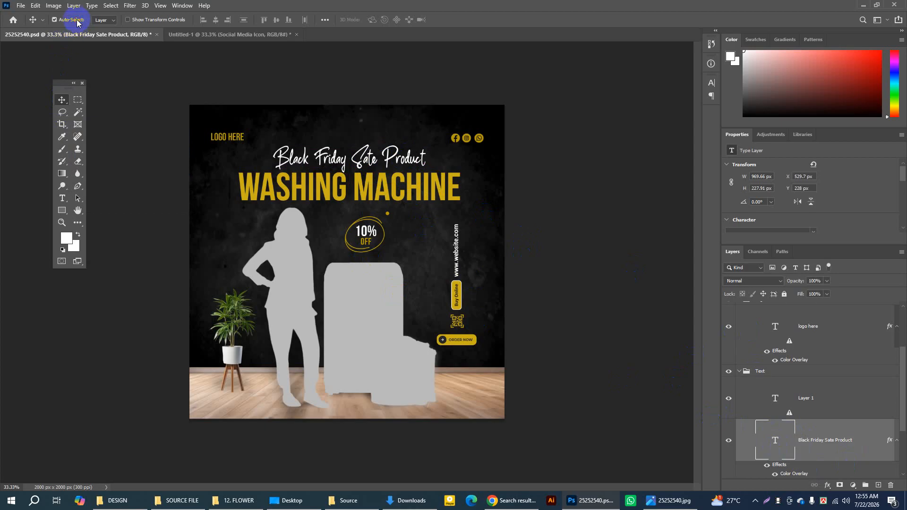
Step: Keep auto-select on Layer and examine the font, size and colour of the Black Friday Sate Product text without changing it
{"action": "left_click", "coordinate": [105, 20]}
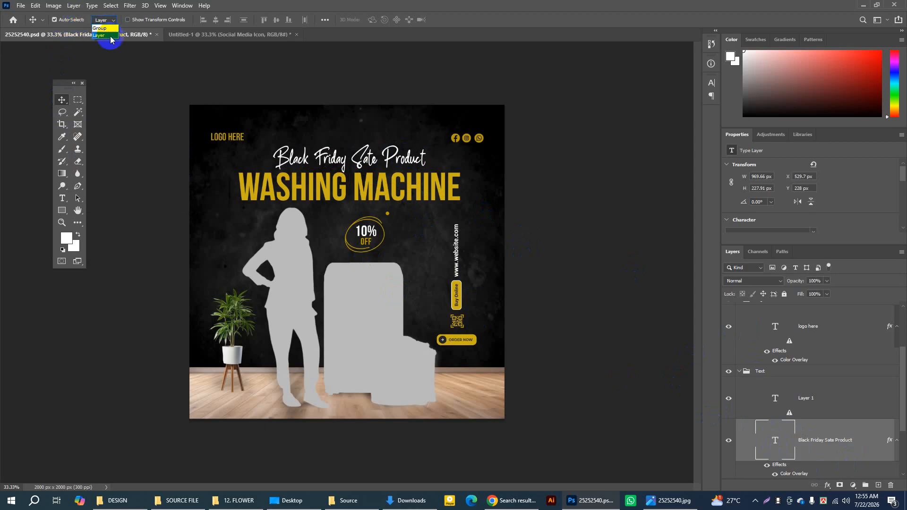
{"action": "left_click", "coordinate": [110, 36]}
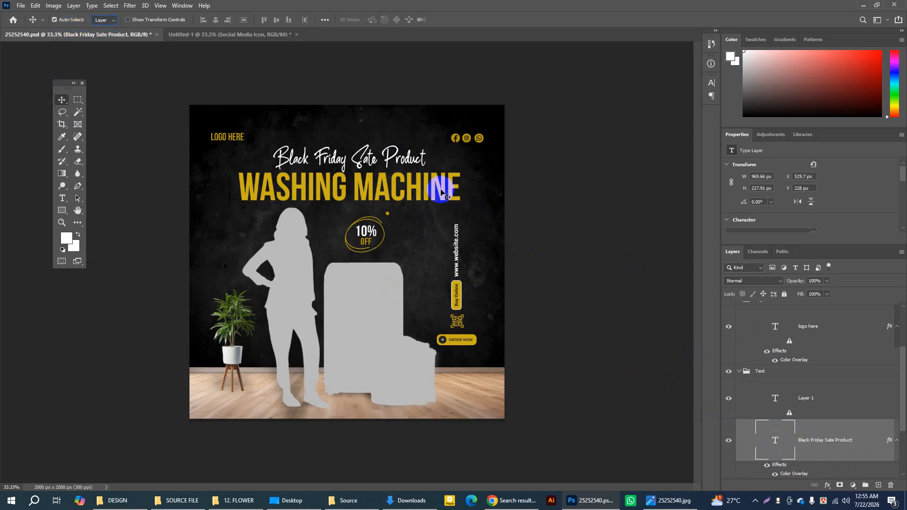
{"action": "left_click", "coordinate": [442, 193]}
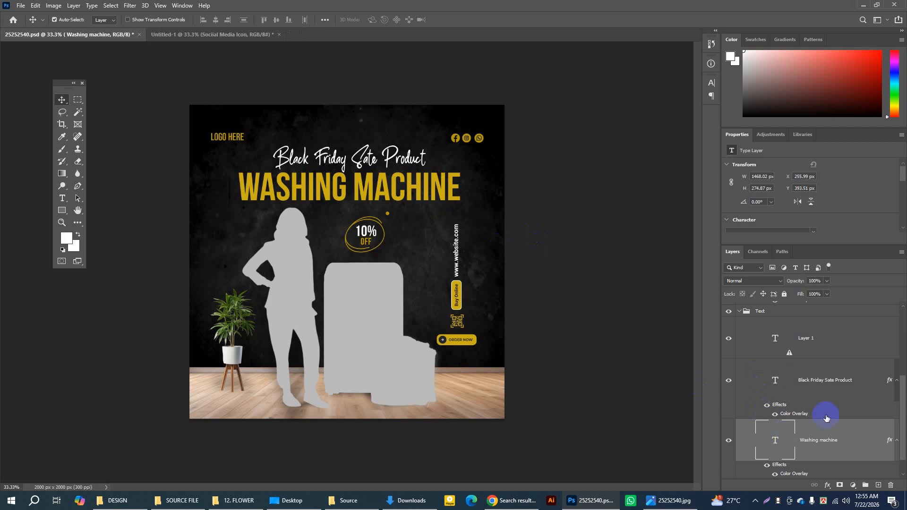
{"action": "left_click", "coordinate": [404, 163]}
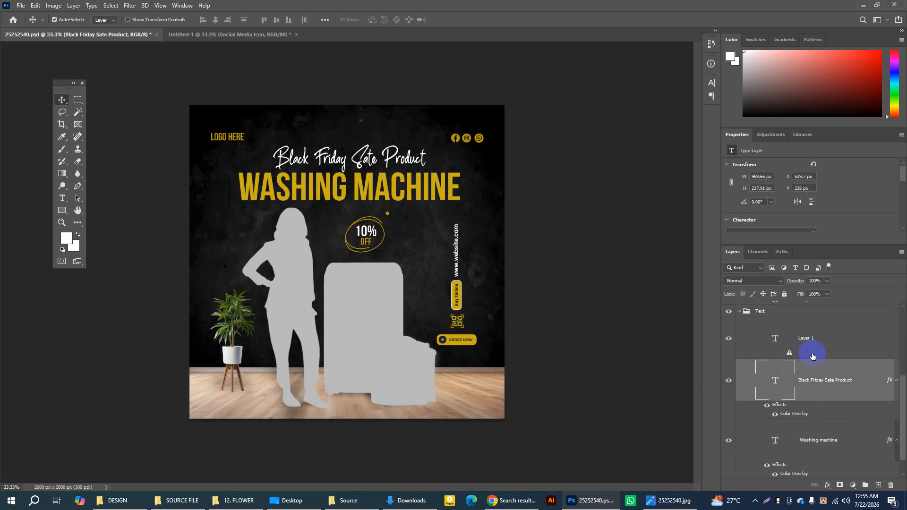
{"action": "double_click", "coordinate": [776, 381]}
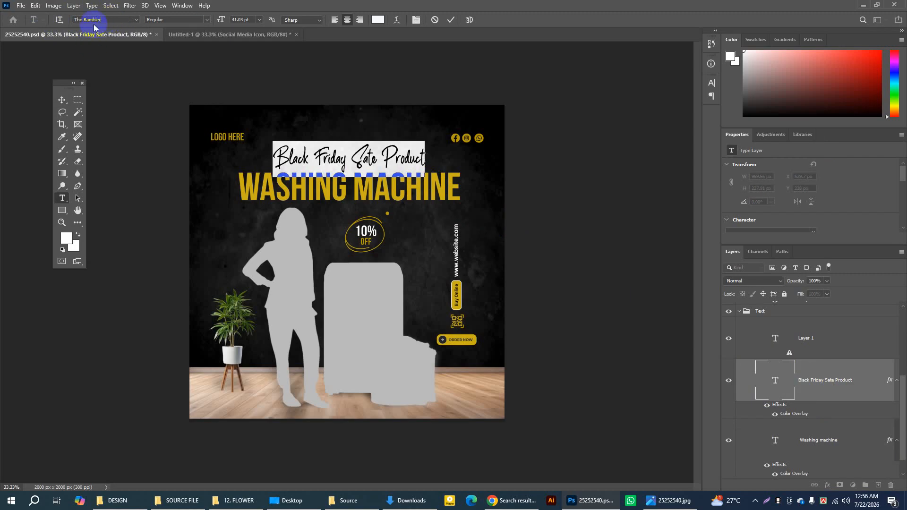
{"action": "left_click", "coordinate": [452, 21]}
{"action": "key", "text": "v"}
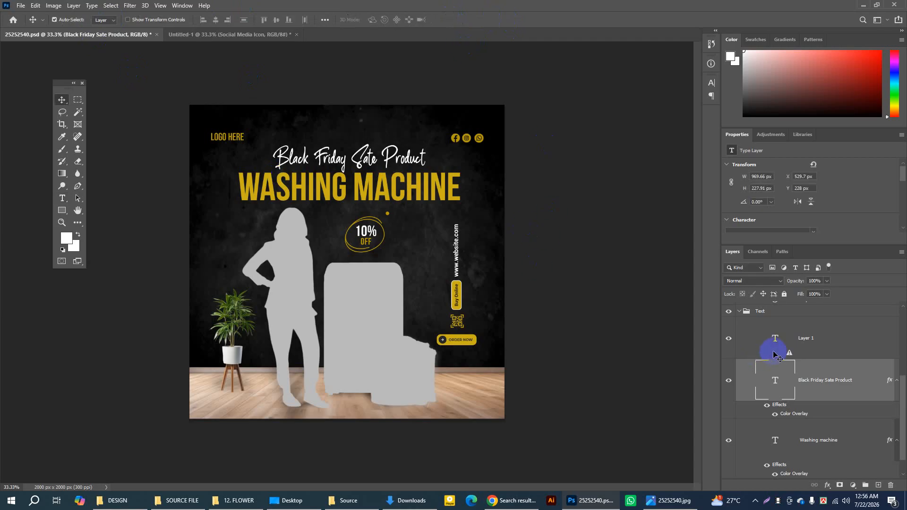
Step: Collapse the Text and Logo groups and briefly hide and expand the Text group to check its contents
{"action": "left_click", "coordinate": [740, 313]}
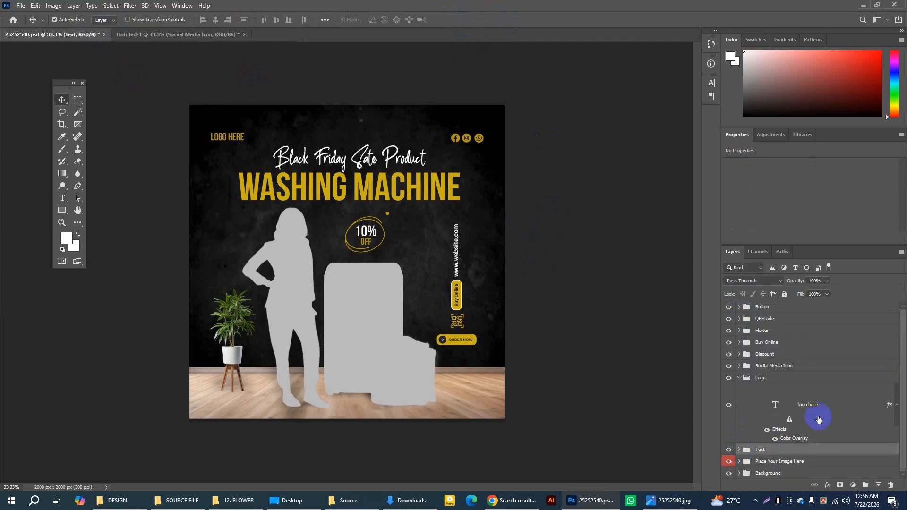
{"action": "left_click", "coordinate": [739, 378]}
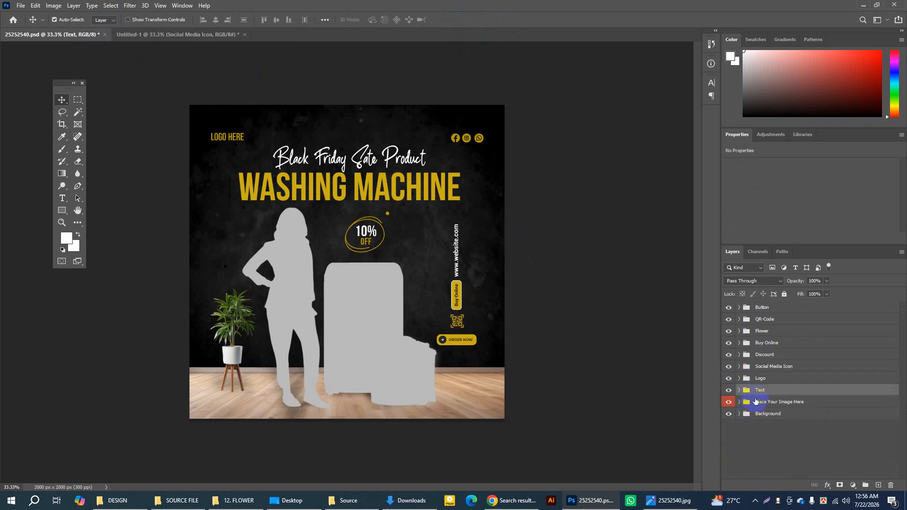
{"action": "left_click", "coordinate": [729, 390]}
{"action": "left_click", "coordinate": [729, 390]}
{"action": "left_click", "coordinate": [739, 391]}
{"action": "left_click", "coordinate": [739, 390]}
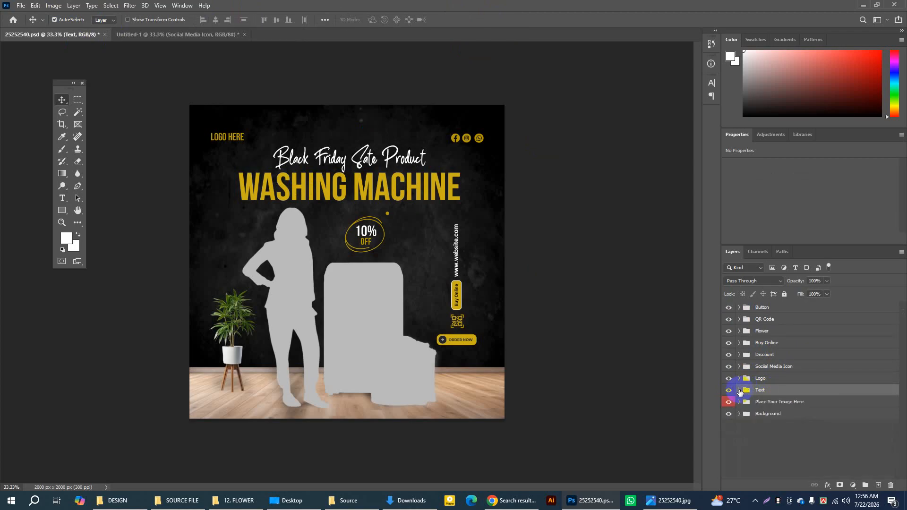
Step: Duplicate the Text group into the Untitled-1 document and compare that document with 25252540.psd
{"action": "right_click", "coordinate": [782, 391]}
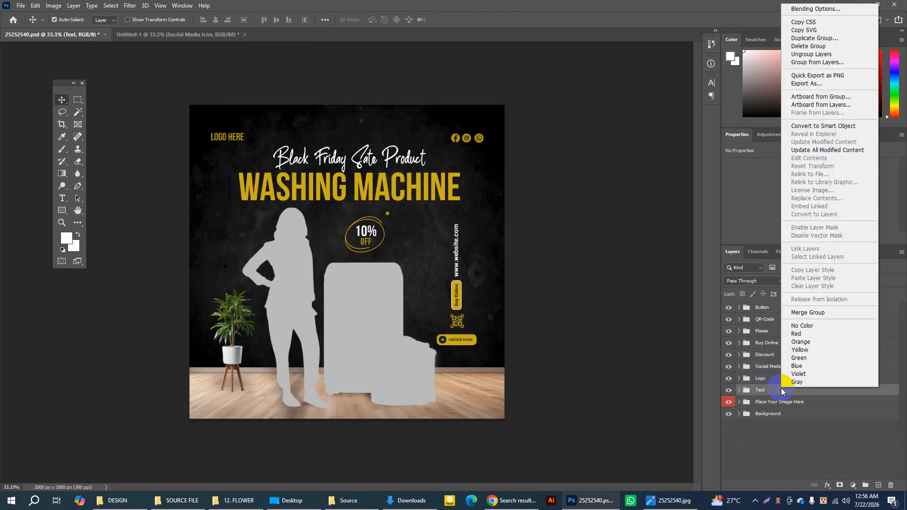
{"action": "left_click", "coordinate": [829, 40]}
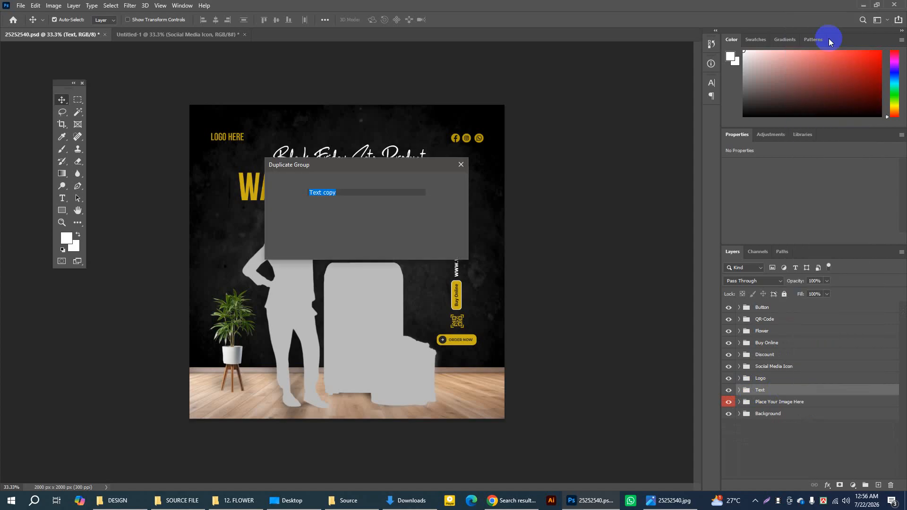
{"action": "left_click", "coordinate": [421, 218]}
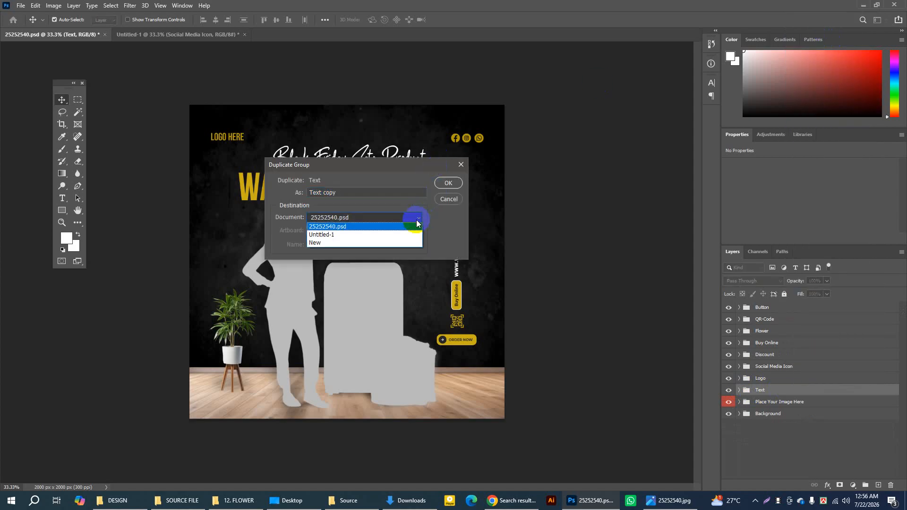
{"action": "left_click", "coordinate": [330, 236]}
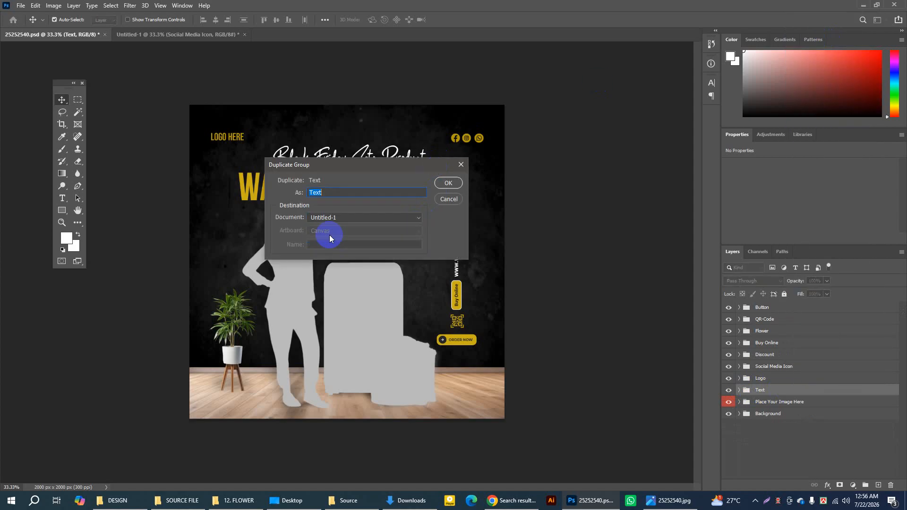
{"action": "left_click", "coordinate": [447, 182]}
{"action": "left_click", "coordinate": [119, 38]}
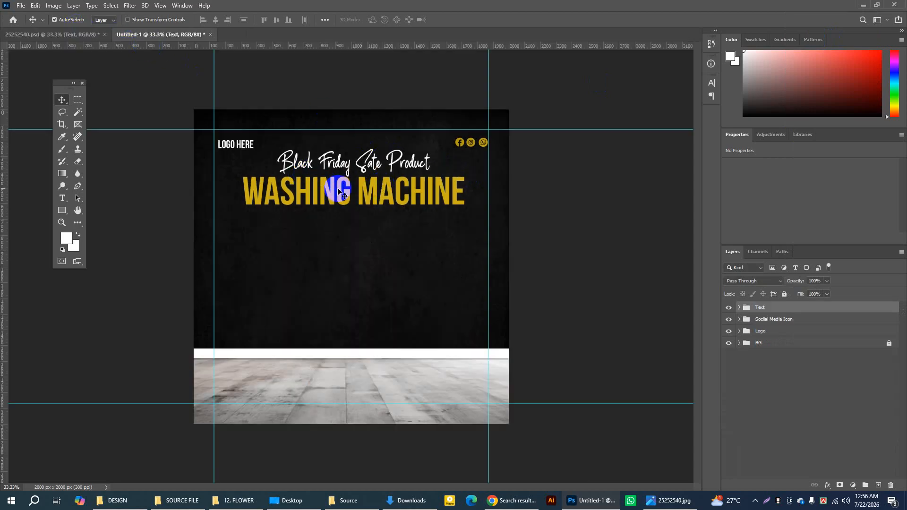
{"action": "left_click", "coordinate": [50, 36]}
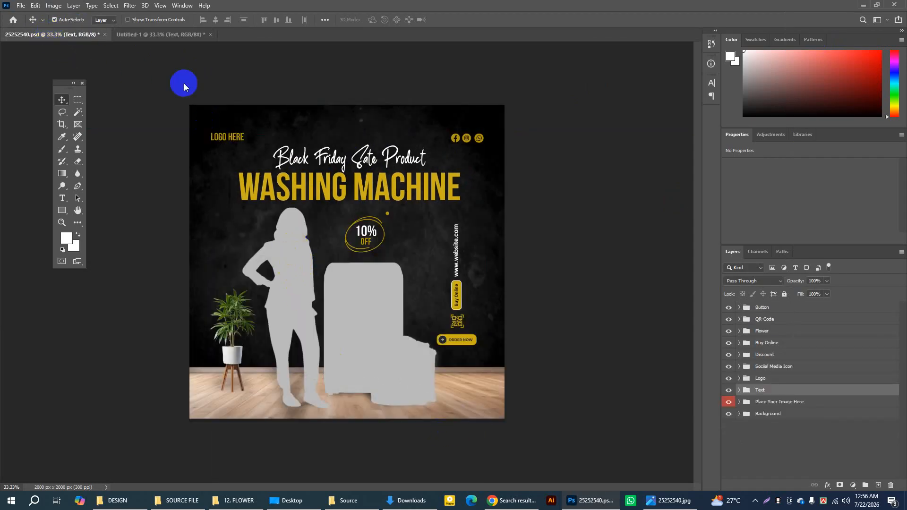
{"action": "left_click", "coordinate": [160, 34]}
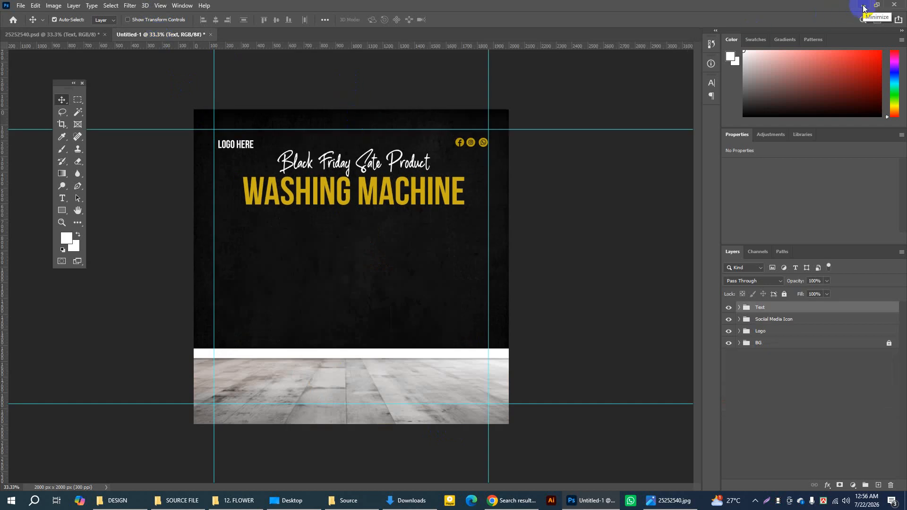
{"action": "left_click", "coordinate": [348, 501]}
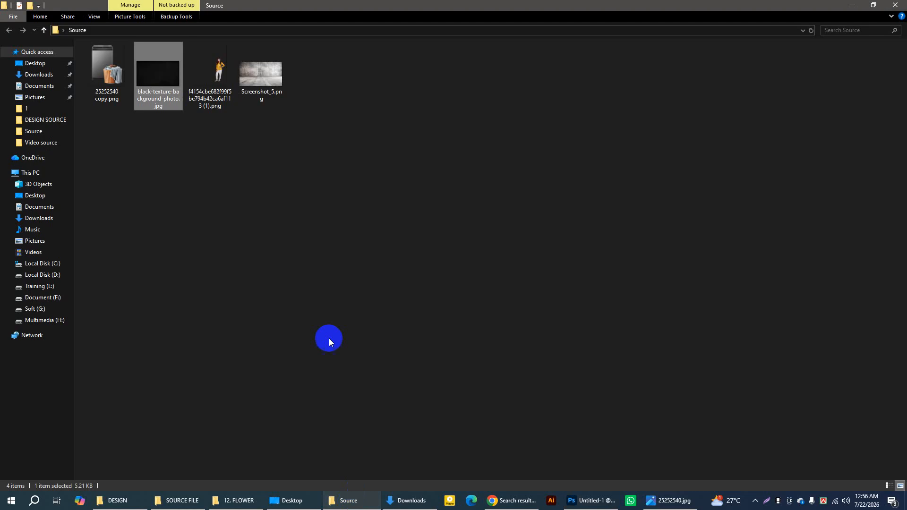
{"action": "left_click", "coordinate": [198, 90]}
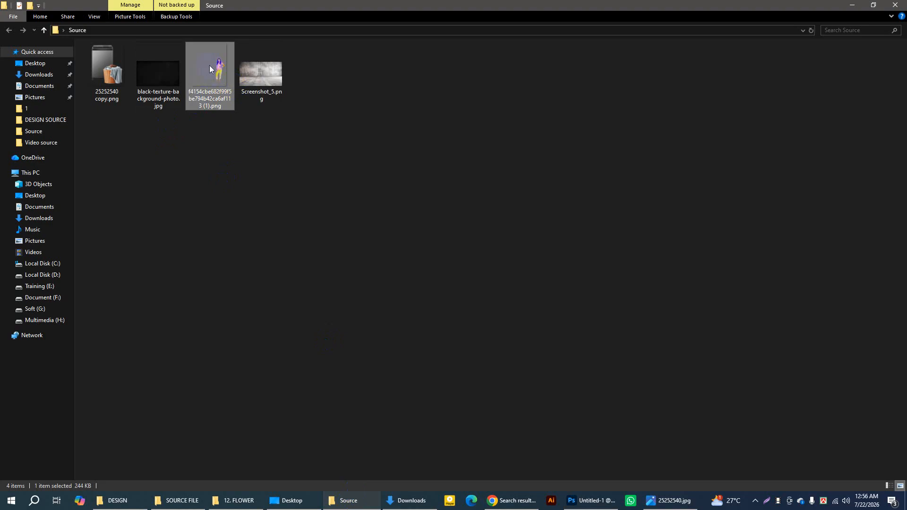
{"action": "left_click_drag", "start_coordinate": [217, 71], "coordinate": [371, 295]}
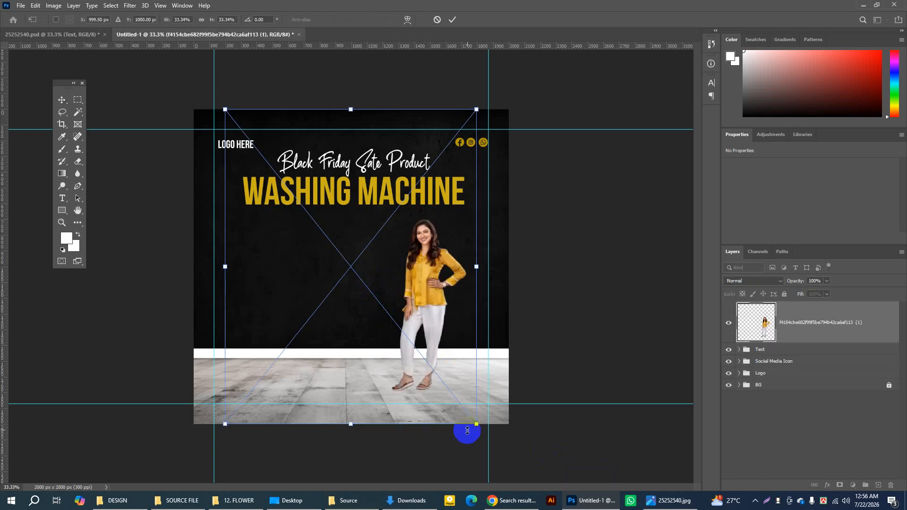
{"action": "left_click_drag", "start_coordinate": [476, 425], "coordinate": [495, 410]}
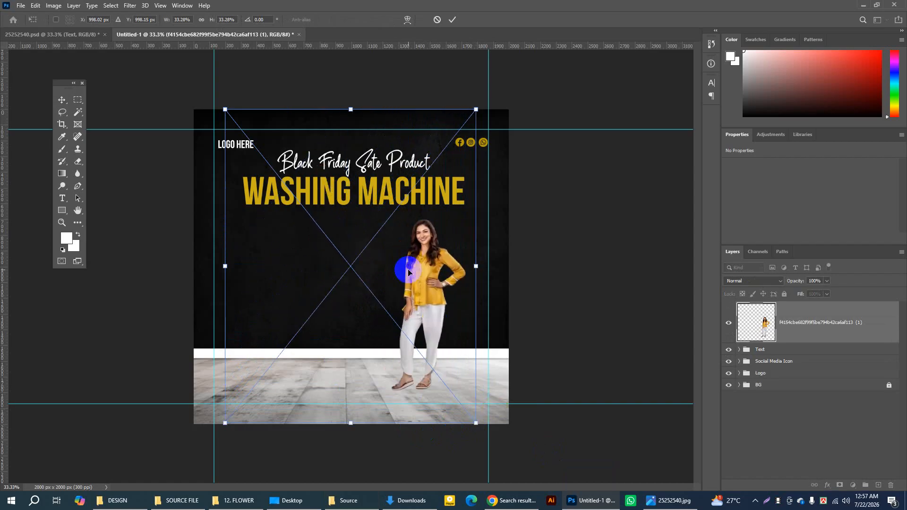
{"action": "left_click_drag", "start_coordinate": [418, 259], "coordinate": [421, 270]}
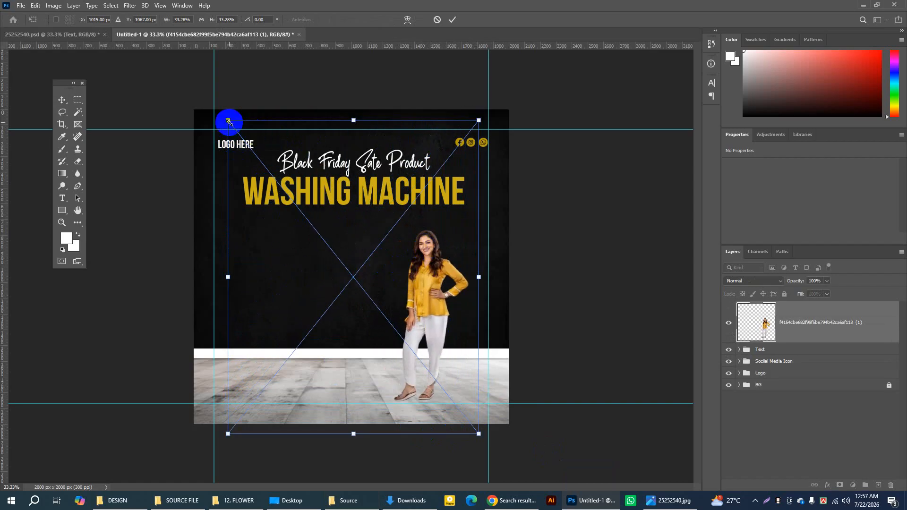
{"action": "left_click", "coordinate": [454, 19]}
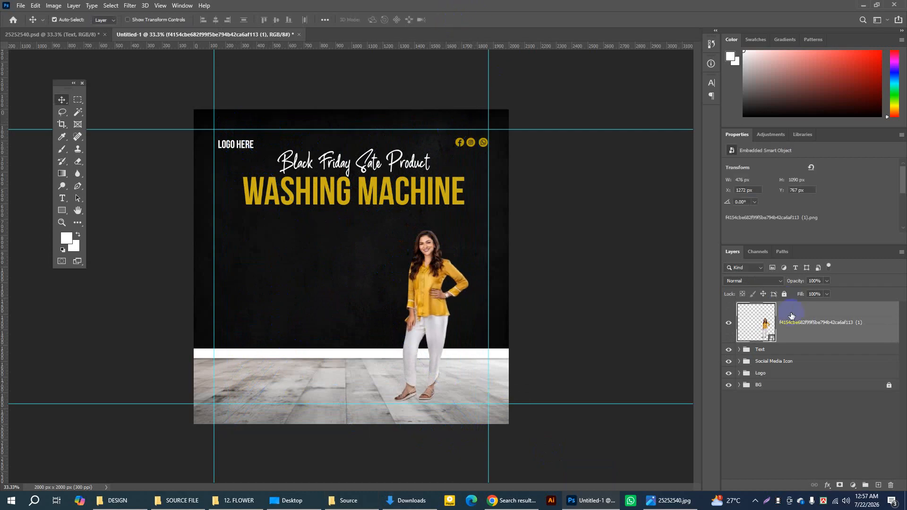
{"action": "key", "text": "Delete"}
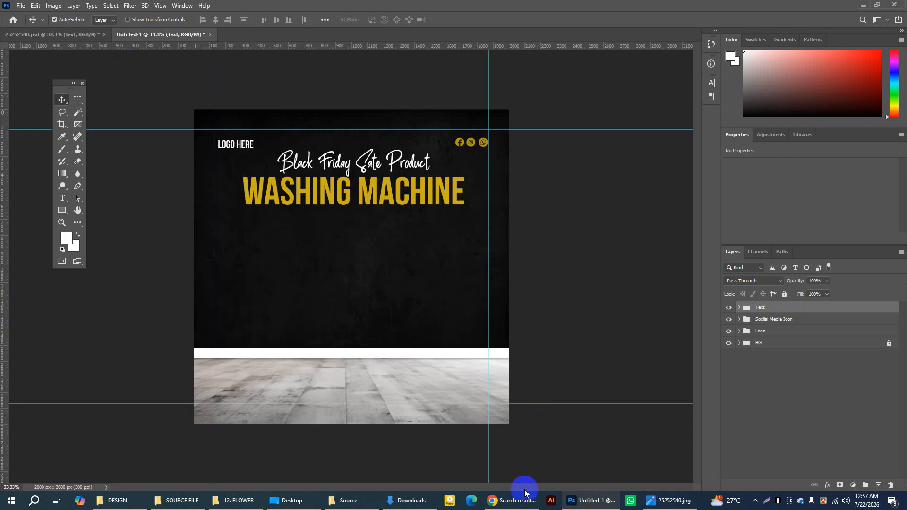
Step: Open the woman PNG from the Source folder as its own Photoshop document and move her to the canvas centre
{"action": "left_click", "coordinate": [349, 502]}
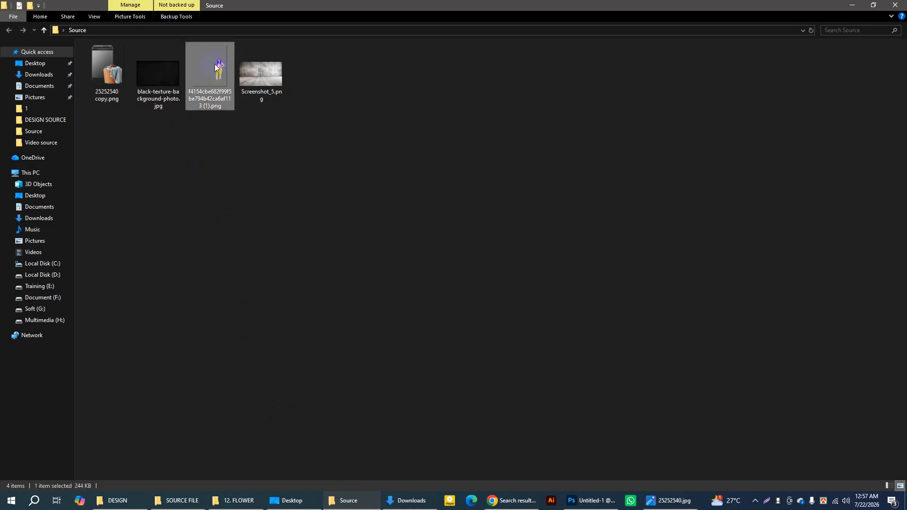
{"action": "left_click_drag", "start_coordinate": [210, 65], "coordinate": [351, 36]}
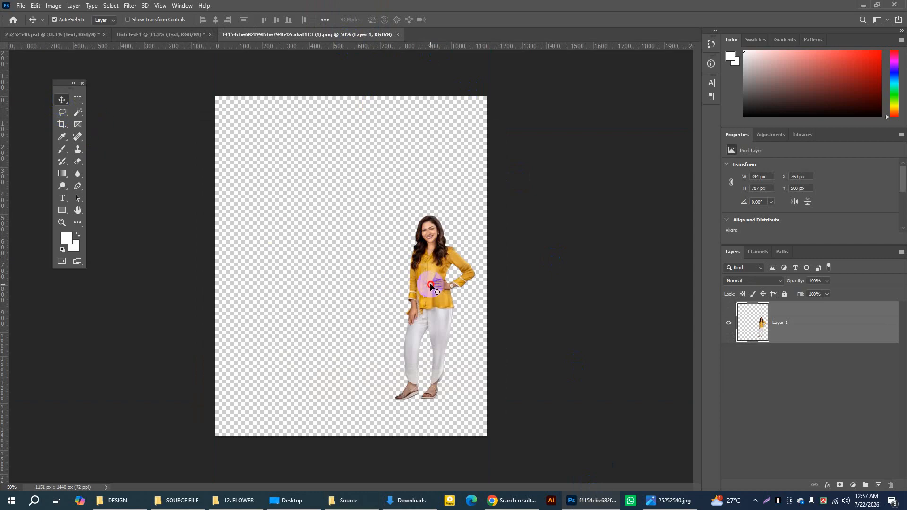
{"action": "left_click_drag", "start_coordinate": [425, 280], "coordinate": [343, 256]}
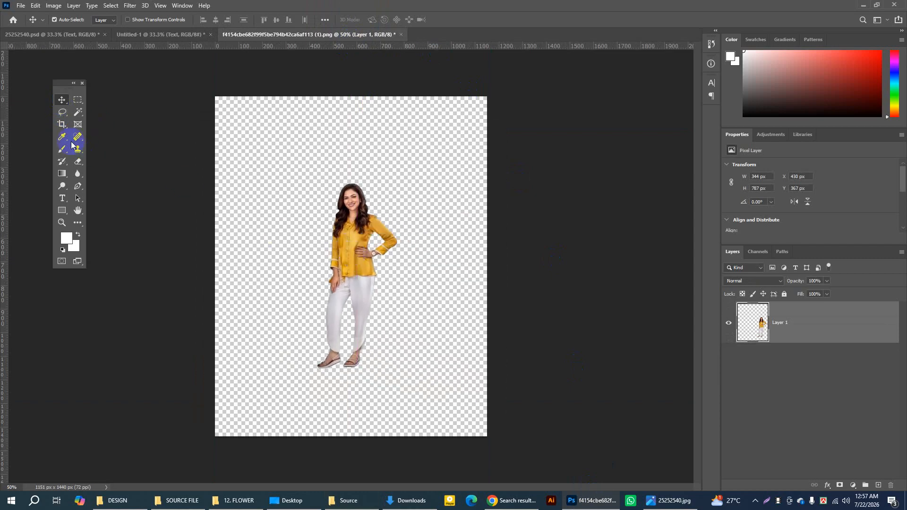
Step: Crop the canvas closely around the woman to about 403 × 840 px and return to the Move tool
{"action": "left_click", "coordinate": [62, 126]}
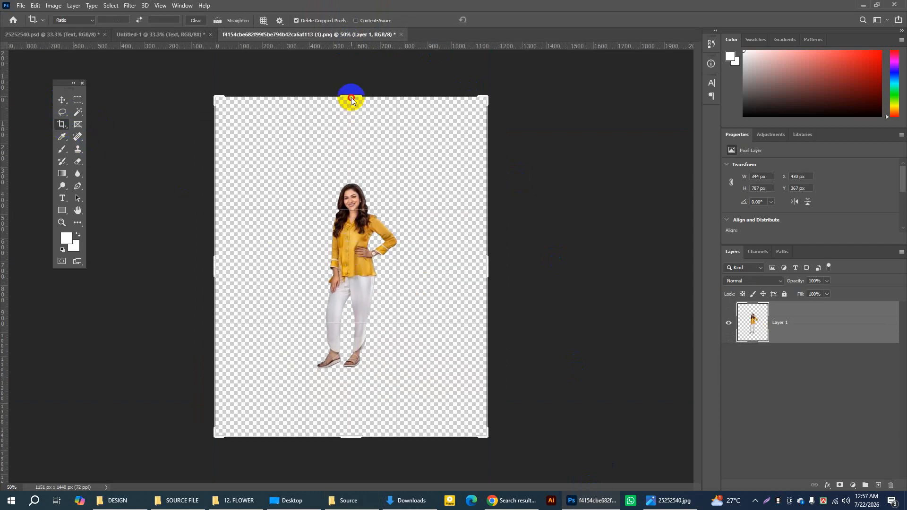
{"action": "left_click_drag", "start_coordinate": [351, 100], "coordinate": [354, 136]}
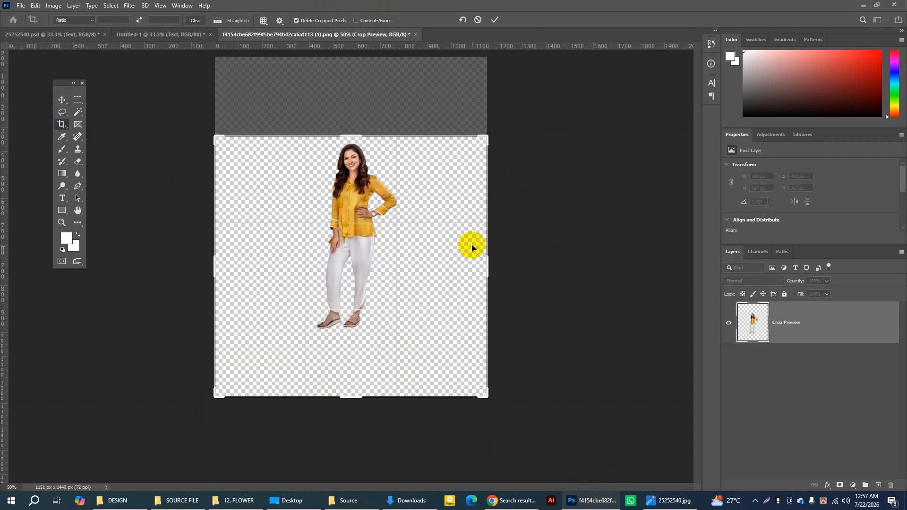
{"action": "left_click_drag", "start_coordinate": [486, 259], "coordinate": [446, 257]}
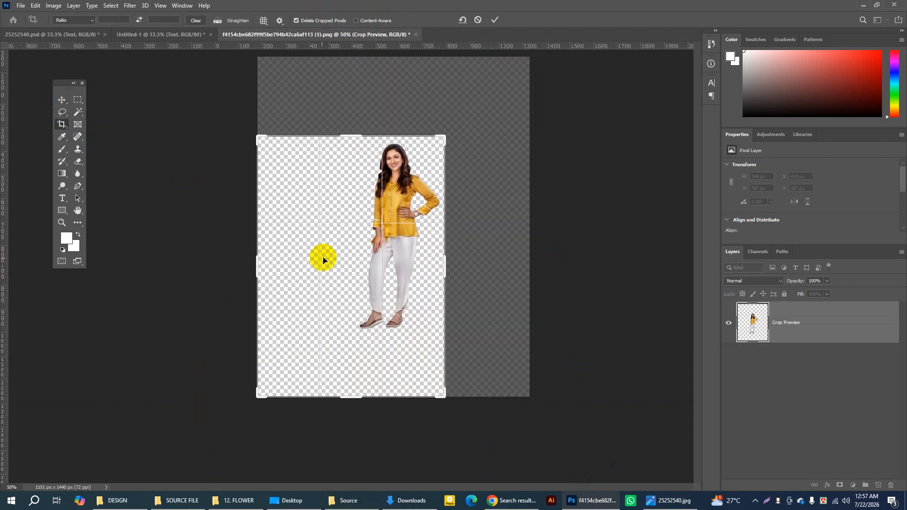
{"action": "left_click_drag", "start_coordinate": [255, 261], "coordinate": [299, 265]}
{"action": "left_click_drag", "start_coordinate": [355, 391], "coordinate": [350, 364]}
{"action": "left_click_drag", "start_coordinate": [398, 222], "coordinate": [398, 222]}
{"action": "left_click", "coordinate": [496, 21]}
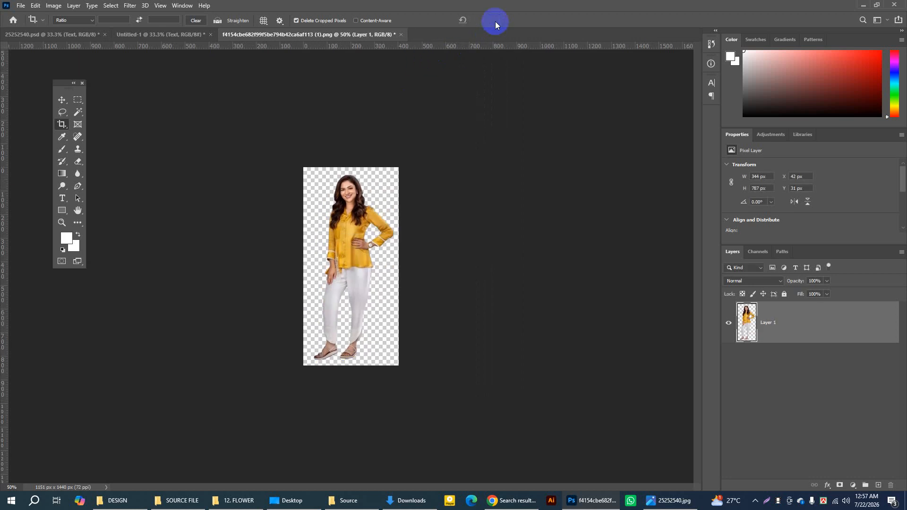
{"action": "left_click", "coordinate": [62, 99]}
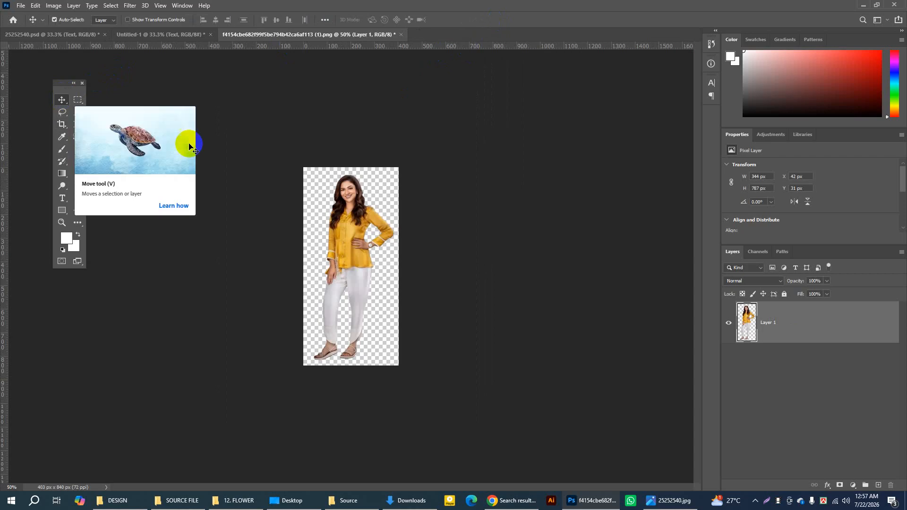
Step: Duplicate the woman's layer into the Untitled-1 document and switch to that document
{"action": "right_click", "coordinate": [789, 318]}
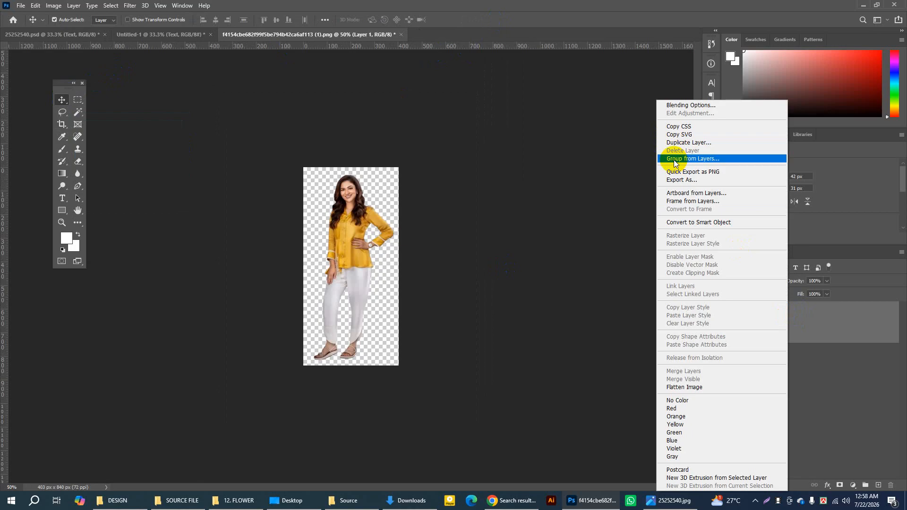
{"action": "left_click", "coordinate": [682, 142]}
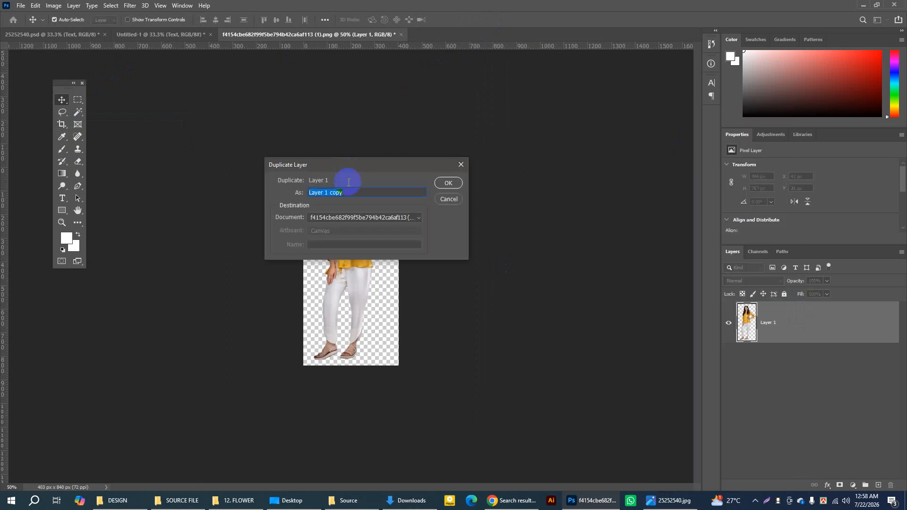
{"action": "left_click_drag", "start_coordinate": [360, 217], "coordinate": [325, 236]}
{"action": "left_click", "coordinate": [448, 183]}
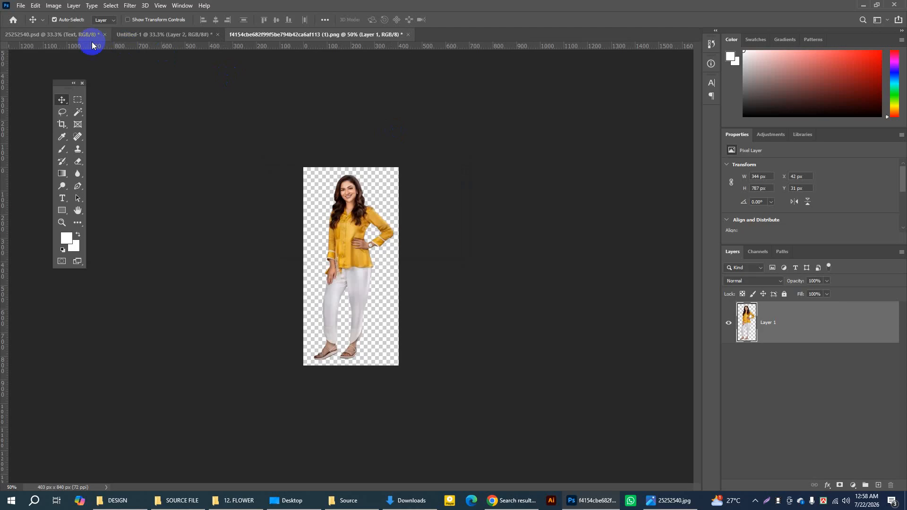
{"action": "left_click", "coordinate": [146, 35]}
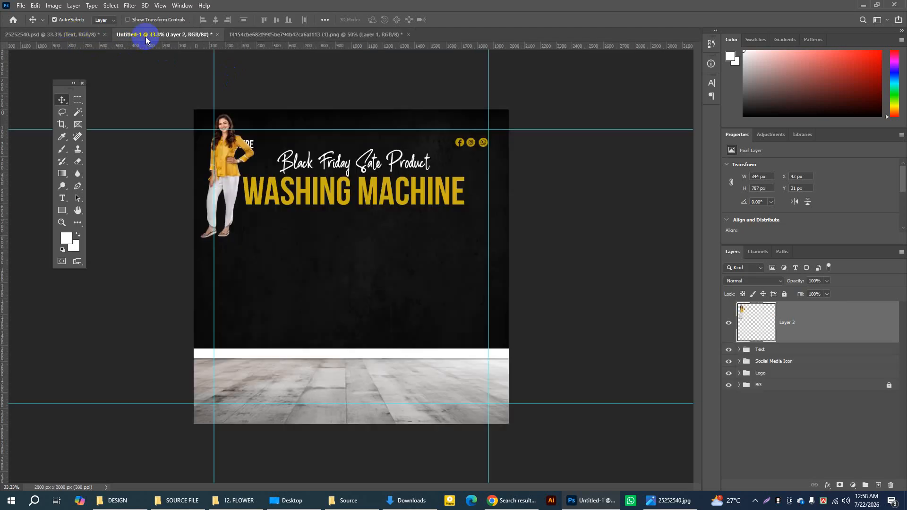
Step: Move the woman from the canvas corner down onto the floor, to about X 501 px, Y 980 px
{"action": "left_click", "coordinate": [60, 101]}
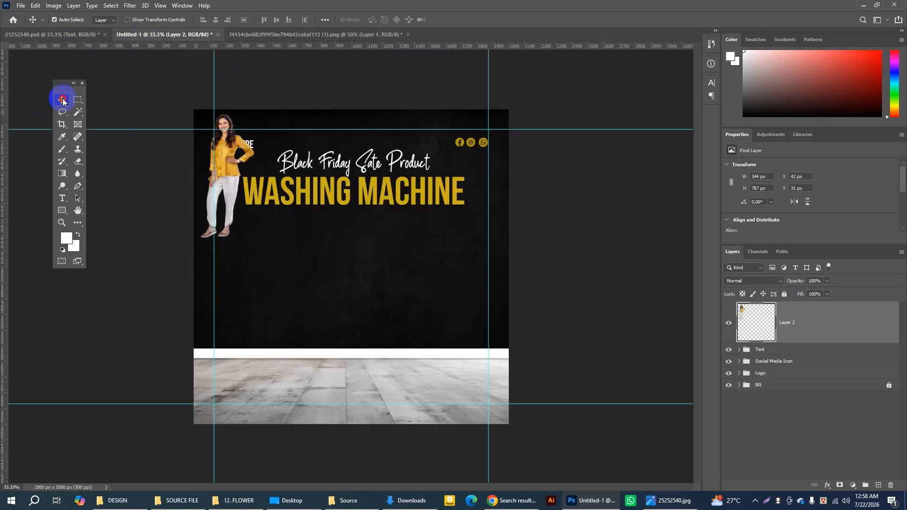
{"action": "left_click", "coordinate": [67, 21]}
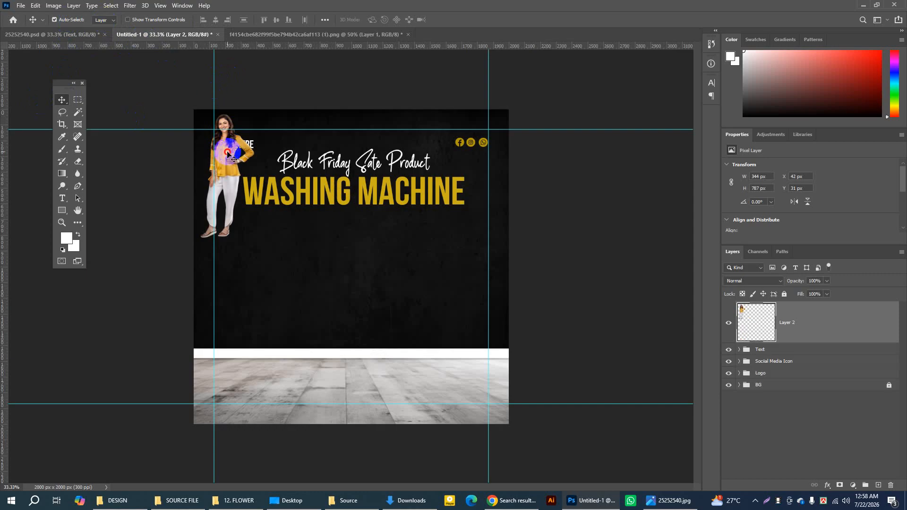
{"action": "left_click_drag", "start_coordinate": [227, 154], "coordinate": [300, 305]}
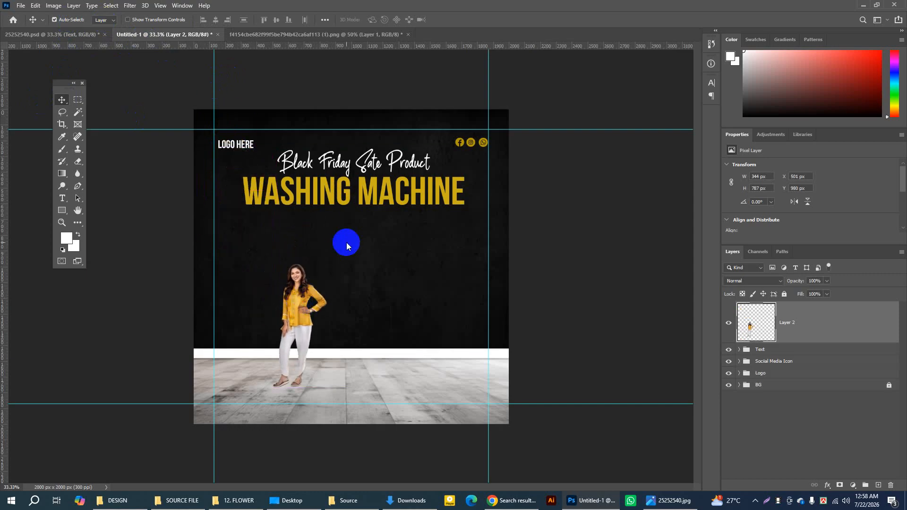
Step: Scale the woman up proportionally to about 135%, about 465 × 1063 px, keeping her feet on the floor
{"action": "key", "text": "ctrl"}
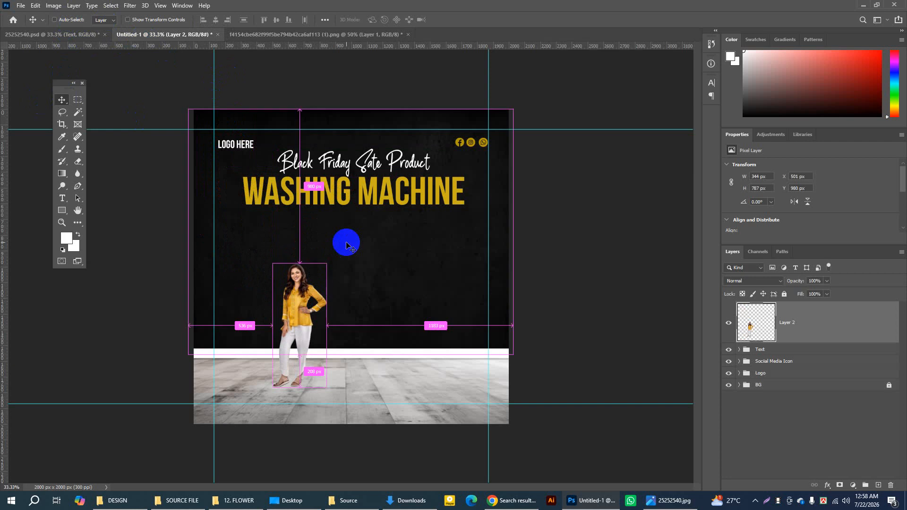
{"action": "key", "text": "ctrl+t"}
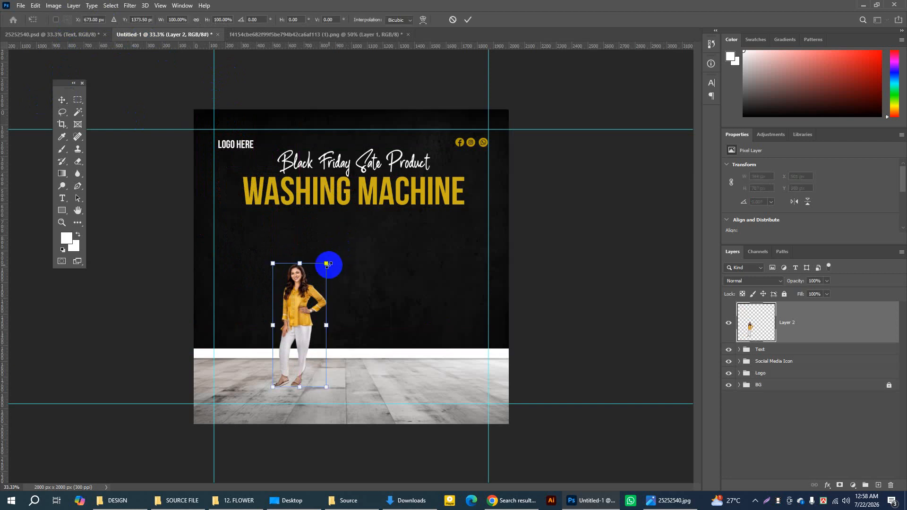
{"action": "left_click_drag", "start_coordinate": [326, 263], "coordinate": [360, 227]}
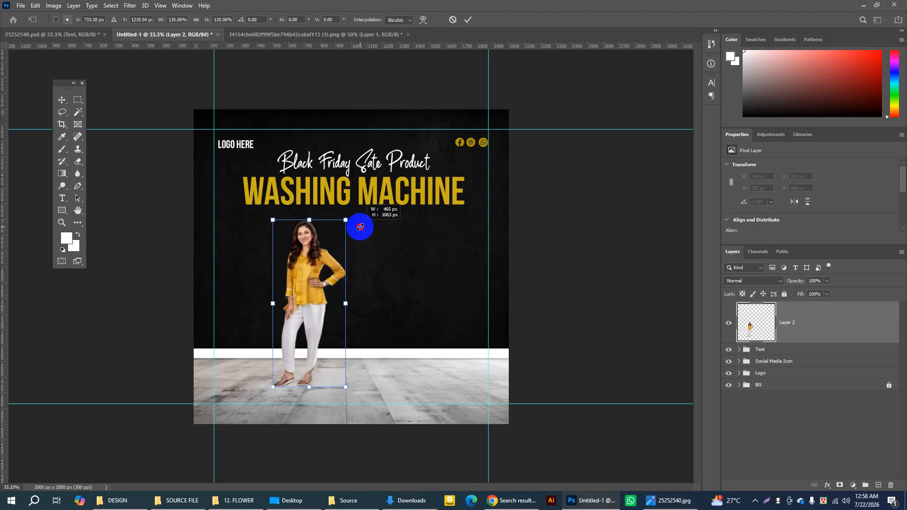
{"action": "left_click_drag", "start_coordinate": [360, 227], "coordinate": [361, 227]}
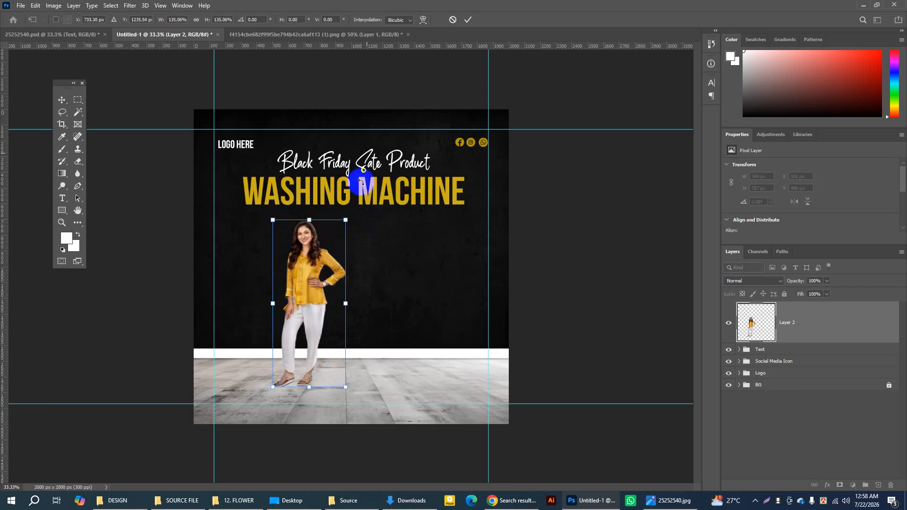
{"action": "left_click", "coordinate": [469, 19]}
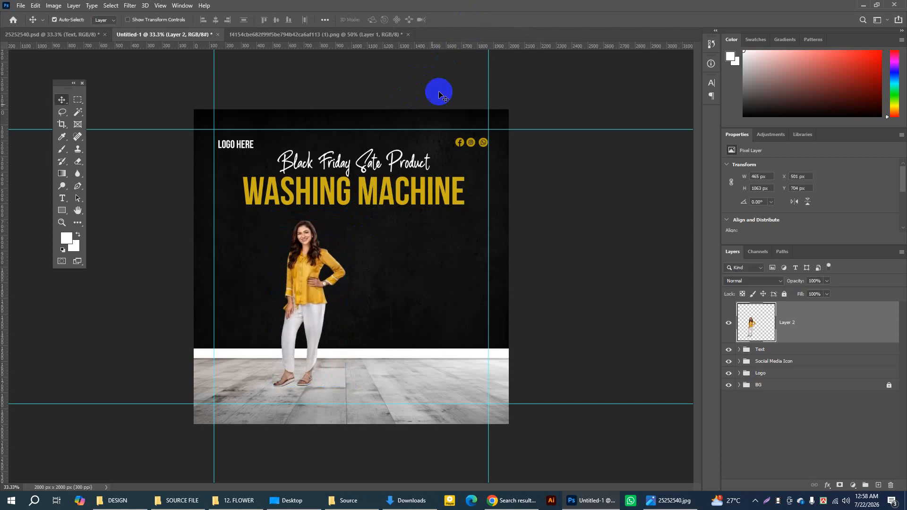
Step: Shift the woman slightly left to about X 435 px and briefly hide her layer to compare
{"action": "left_click_drag", "start_coordinate": [311, 290], "coordinate": [300, 290]}
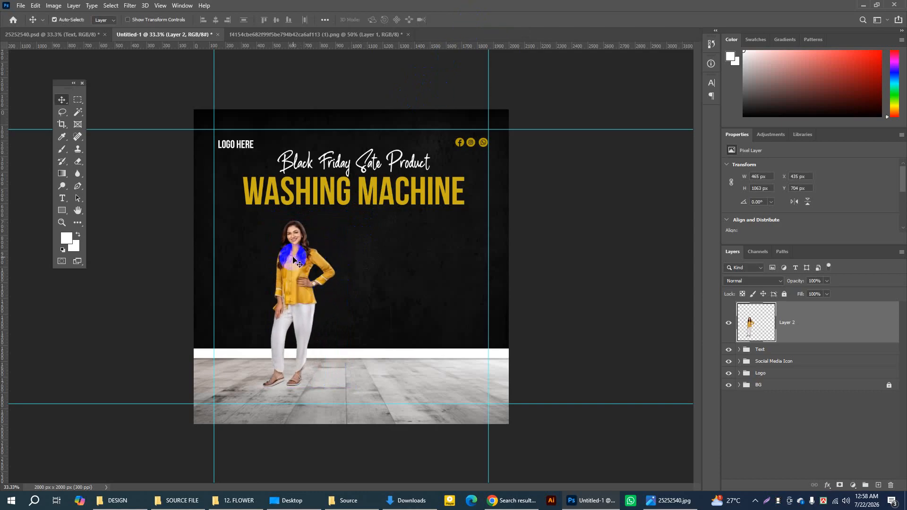
{"action": "left_click", "coordinate": [730, 324]}
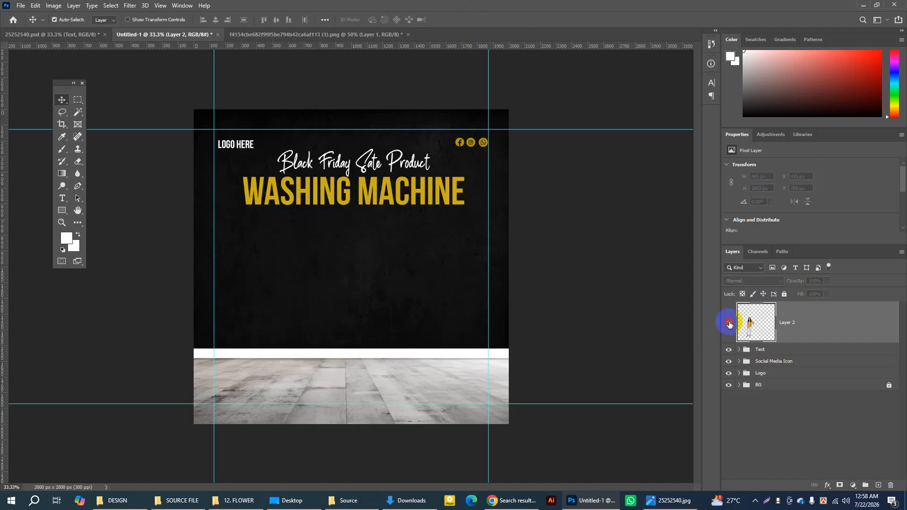
{"action": "left_click", "coordinate": [730, 324]}
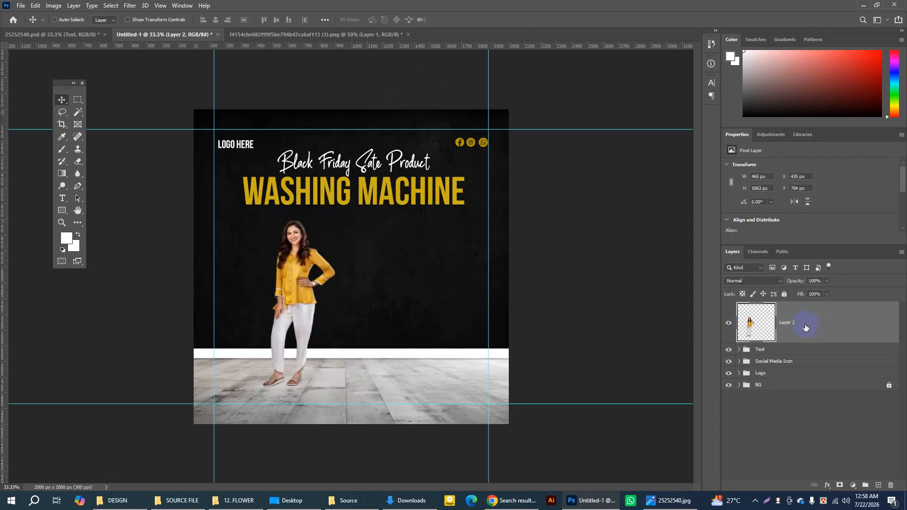
Step: Start a free transform of the woman's layer
{"action": "key", "text": "ctrl+t"}
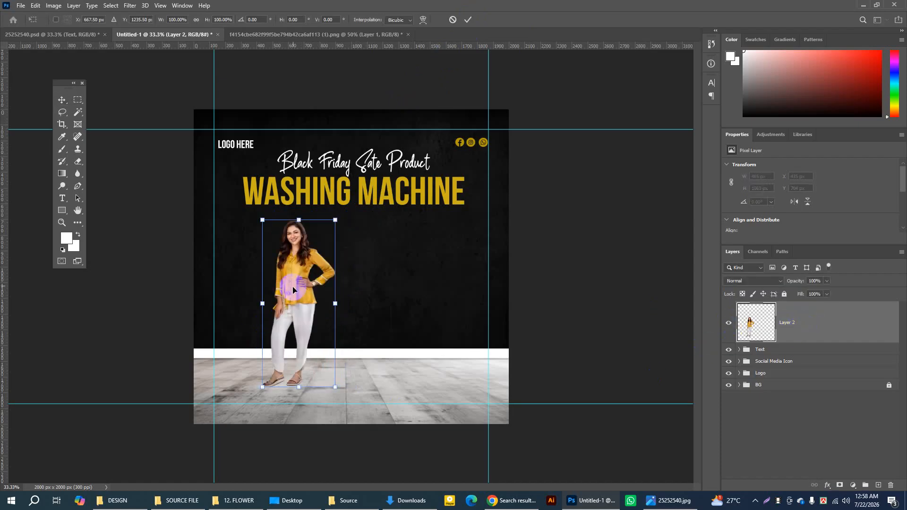
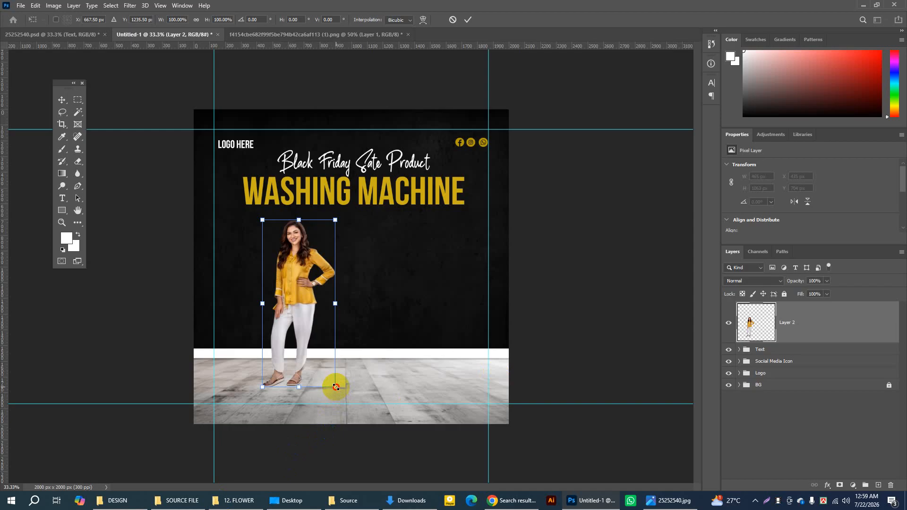
Step: Flip the woman horizontally, enlarge her to about 479 × 1096 px and place her at about X 429 px, Y 704 px
{"action": "mouse_move", "coordinate": [336, 387]}
{"action": "left_mouse_down"}
{"action": "mouse_move", "coordinate": [310, 318]}
{"action": "mouse_move", "coordinate": [326, 354]}
{"action": "mouse_move", "coordinate": [356, 377]}
{"action": "mouse_move", "coordinate": [334, 349]}
{"action": "mouse_move", "coordinate": [349, 382]}
{"action": "left_mouse_up"}
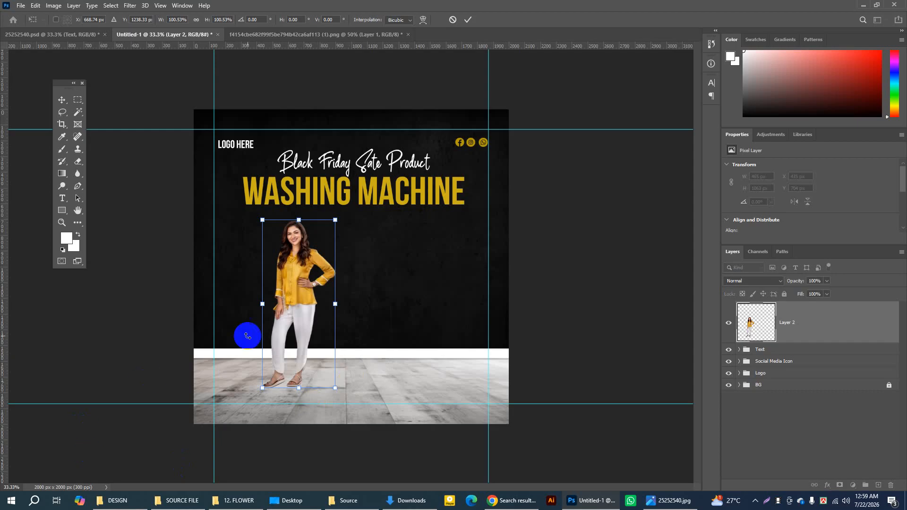
{"action": "right_click", "coordinate": [299, 259]}
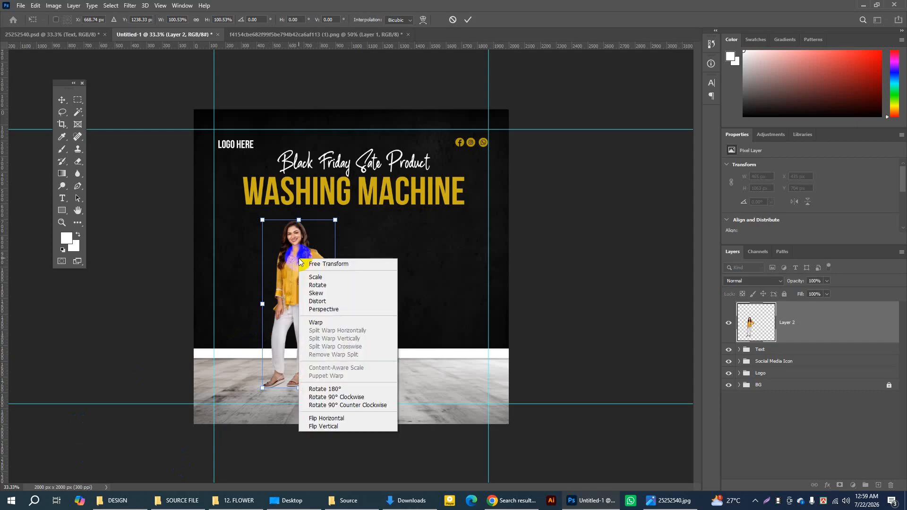
{"action": "left_click", "coordinate": [322, 420]}
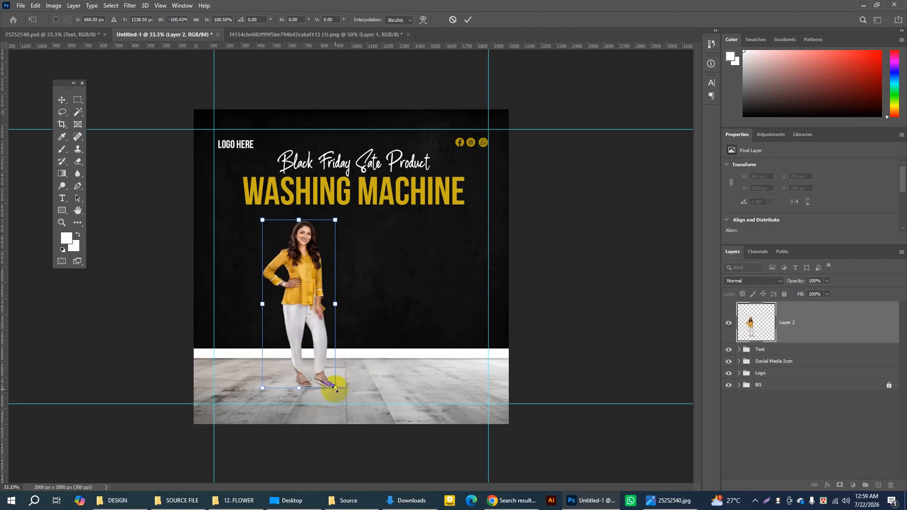
{"action": "mouse_move", "coordinate": [336, 388]}
{"action": "left_mouse_down"}
{"action": "mouse_move", "coordinate": [344, 401]}
{"action": "mouse_move", "coordinate": [338, 393]}
{"action": "left_mouse_up"}
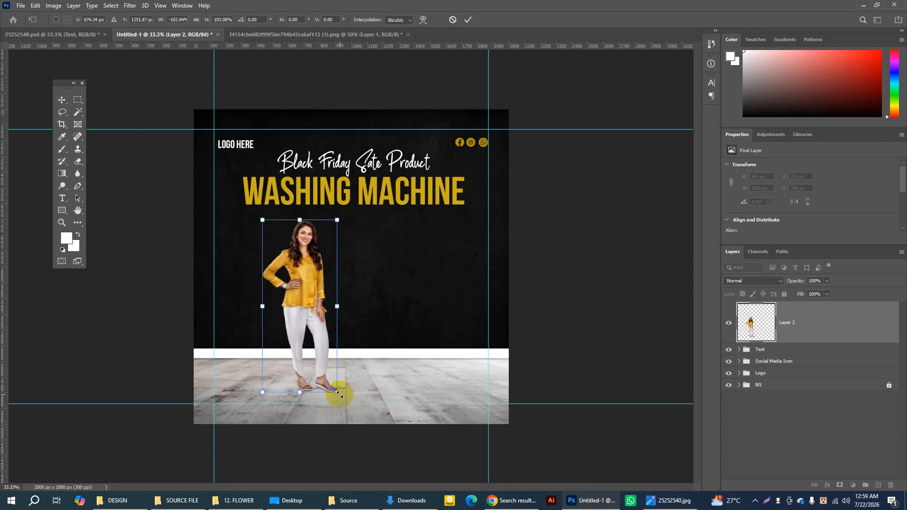
{"action": "left_click_drag", "start_coordinate": [304, 298], "coordinate": [303, 297]}
{"action": "left_click", "coordinate": [467, 21]}
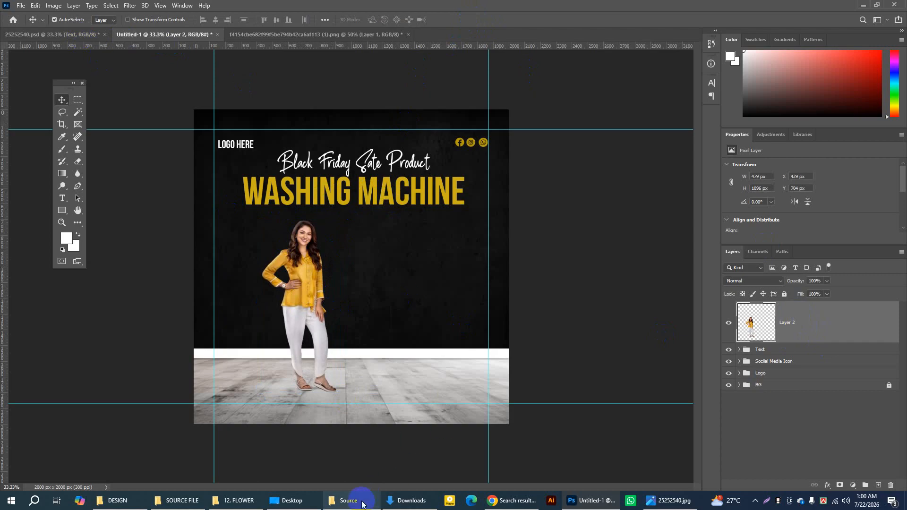
Step: Place the washing machine image 25252540 copy.png from the Source folder into the poster document
{"action": "left_click", "coordinate": [354, 502]}
{"action": "left_click", "coordinate": [101, 79]}
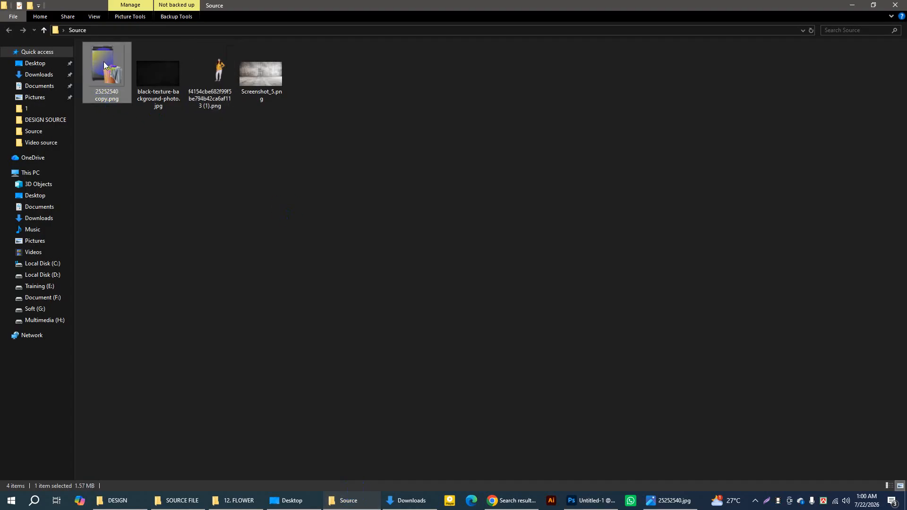
{"action": "left_click_drag", "start_coordinate": [103, 60], "coordinate": [424, 289]}
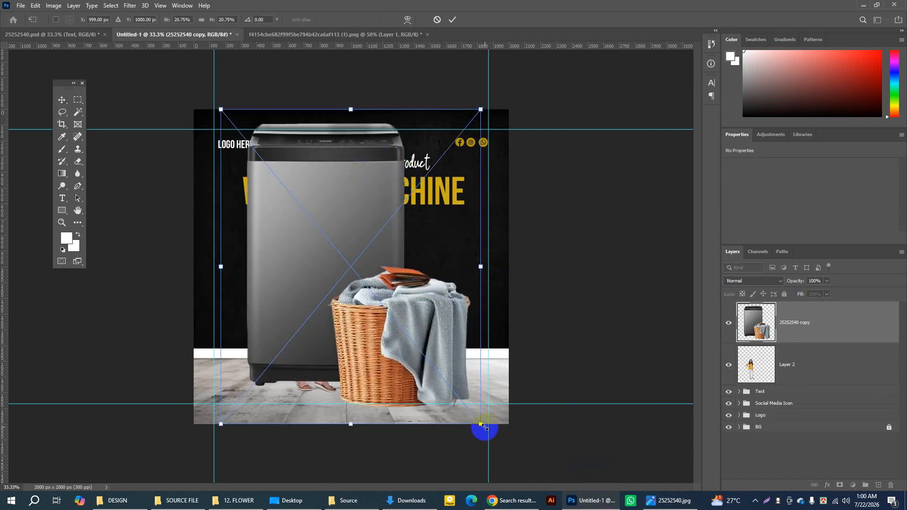
Step: Scale the placed washing machine image to about 10.61% and position it on the floor at about X 1076 px, Y 1360 px
{"action": "left_click_drag", "start_coordinate": [481, 425], "coordinate": [308, 182]}
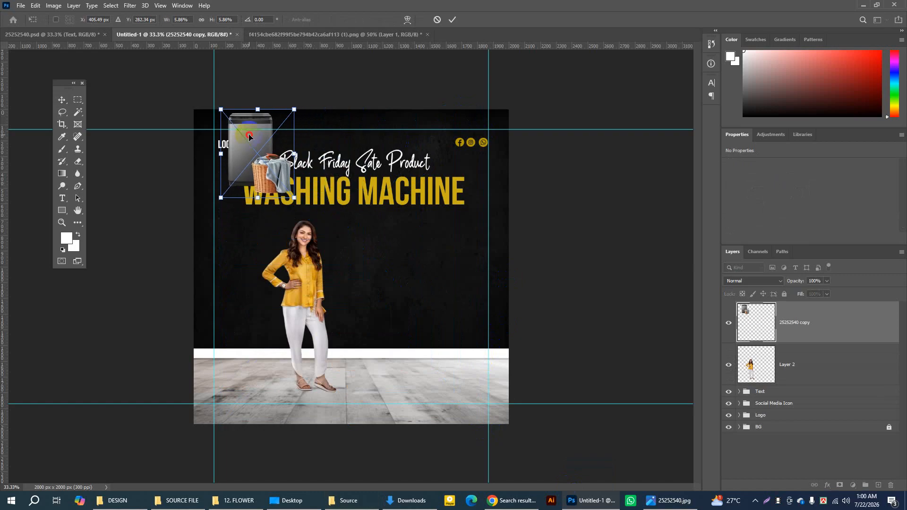
{"action": "left_click_drag", "start_coordinate": [249, 137], "coordinate": [365, 331]}
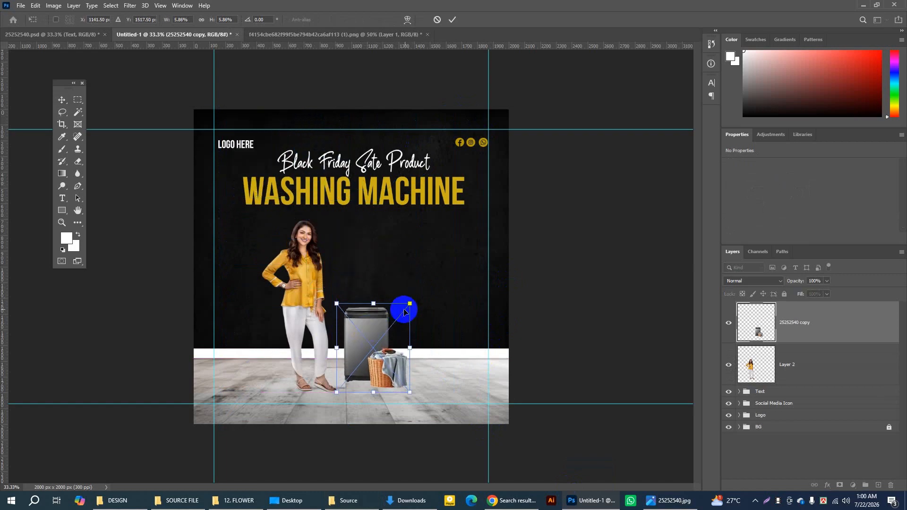
{"action": "left_click_drag", "start_coordinate": [410, 303], "coordinate": [465, 226]}
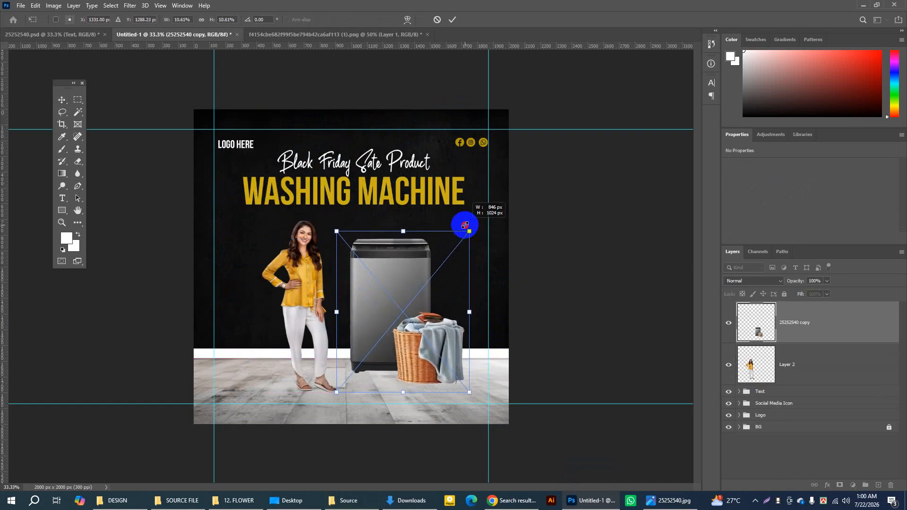
{"action": "left_click_drag", "start_coordinate": [385, 282], "coordinate": [345, 294]}
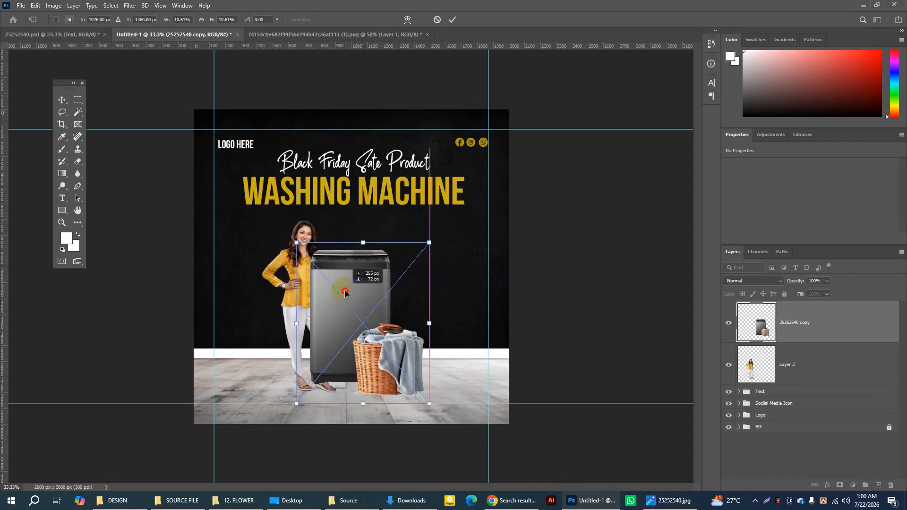
{"action": "left_click", "coordinate": [452, 20]}
Step: Space the woman and the washing machine side by side on the floor, with the machine's layer at about X 821 px, Y 893 px
{"action": "left_click_drag", "start_coordinate": [303, 231], "coordinate": [278, 235]}
{"action": "left_click", "coordinate": [369, 266]}
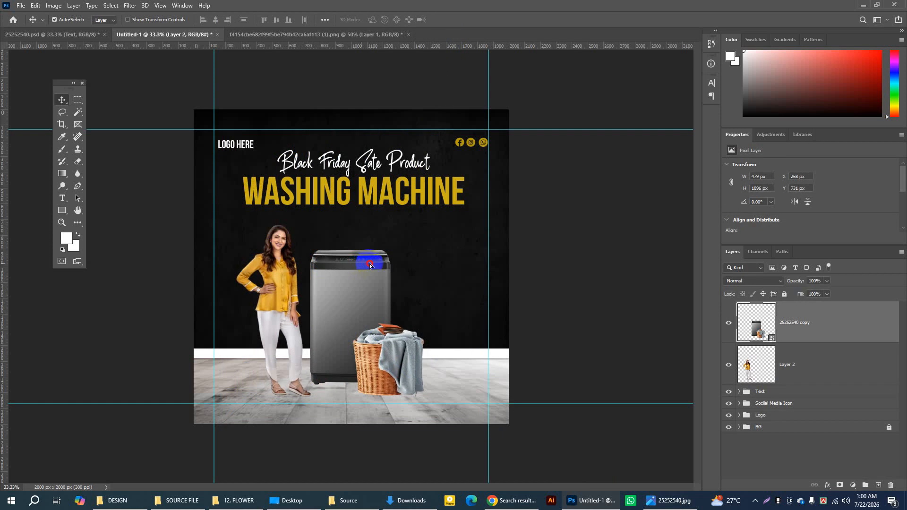
{"action": "left_click_drag", "start_coordinate": [370, 266], "coordinate": [383, 266]}
{"action": "left_click_drag", "start_coordinate": [286, 262], "coordinate": [297, 264]}
{"action": "left_click", "coordinate": [356, 276]}
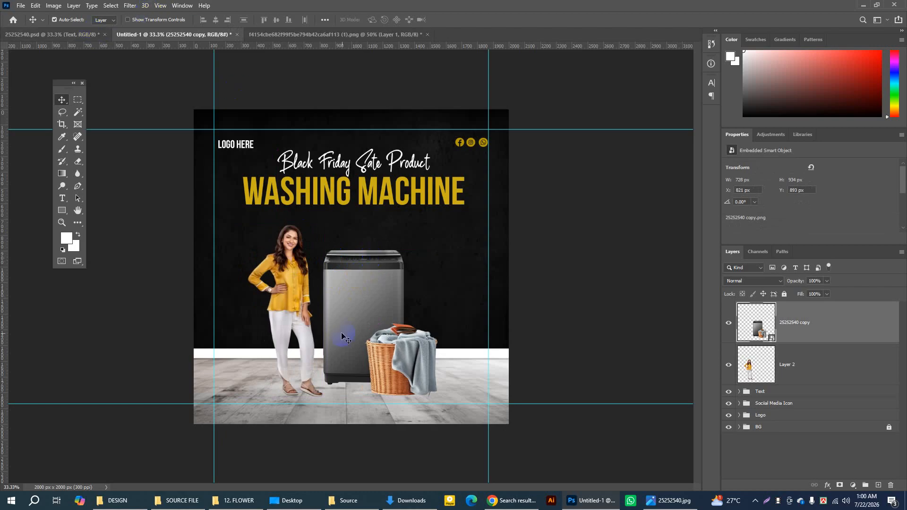
Step: Examine the washing machine's base up close, hiding and showing its layer to check how it sits on the floor
{"action": "left_click", "coordinate": [370, 258]}
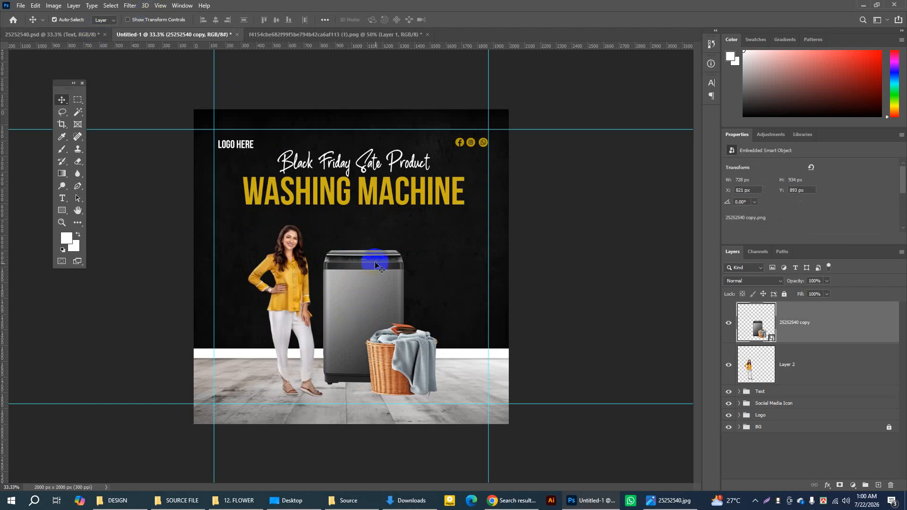
{"action": "left_click", "coordinate": [125, 227]}
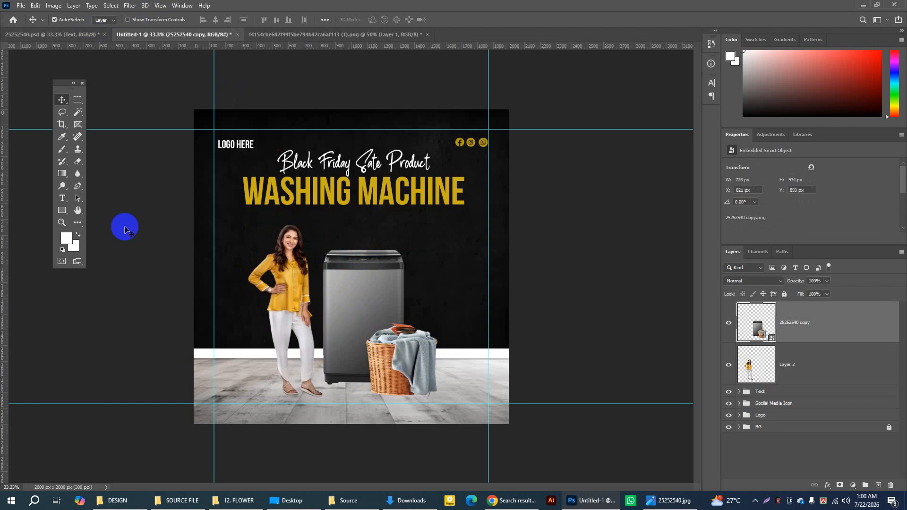
{"action": "left_click", "coordinate": [62, 222]}
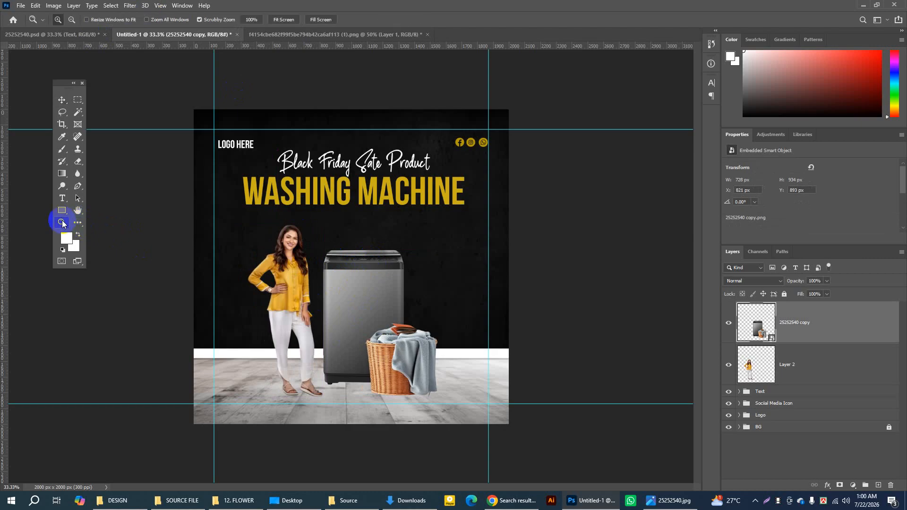
{"action": "left_click", "coordinate": [361, 324]}
{"action": "left_click", "coordinate": [349, 402]}
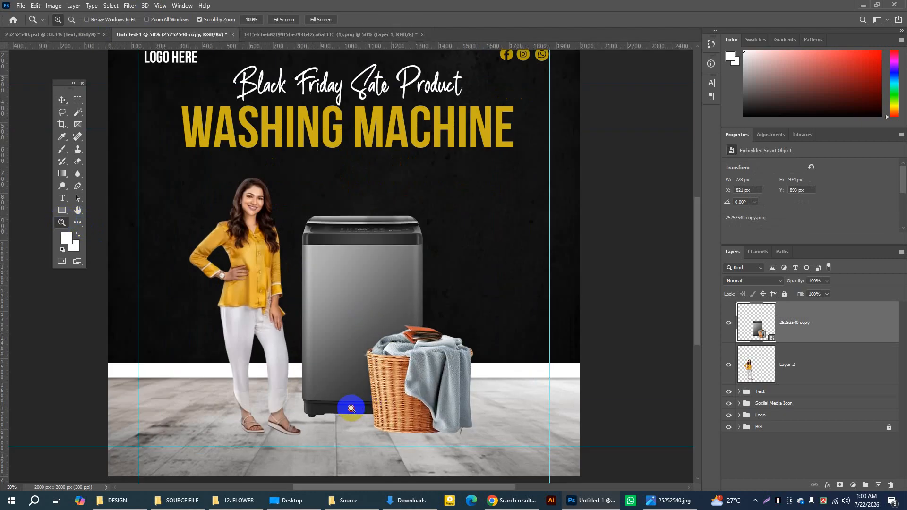
{"action": "left_click", "coordinate": [61, 100]}
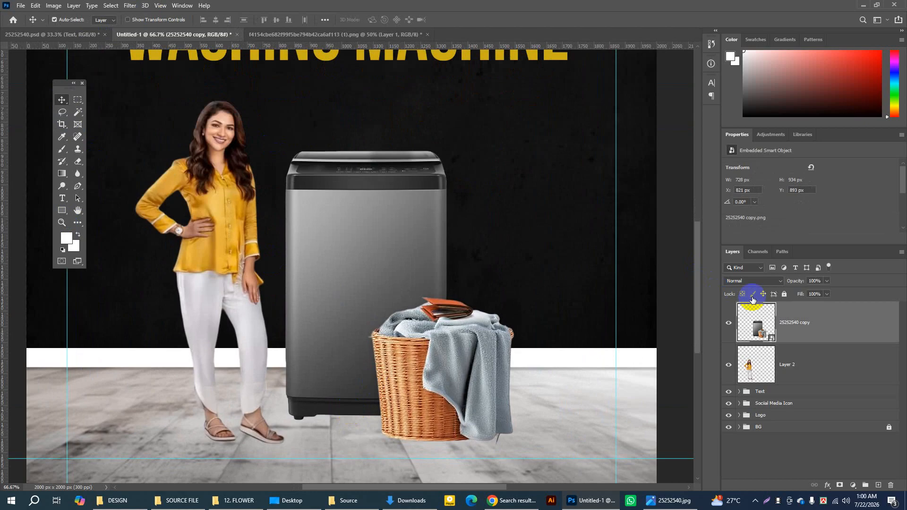
{"action": "left_click", "coordinate": [802, 324]}
{"action": "left_click", "coordinate": [729, 324]}
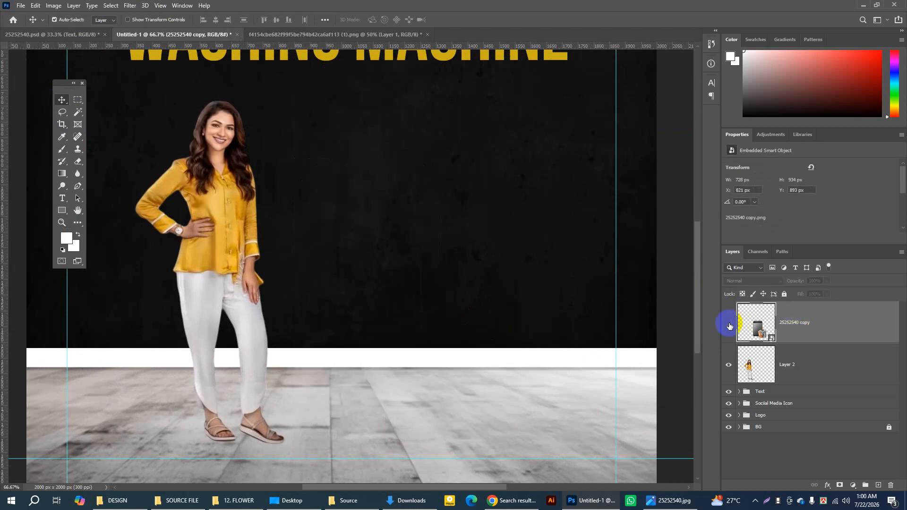
{"action": "left_click", "coordinate": [729, 324]}
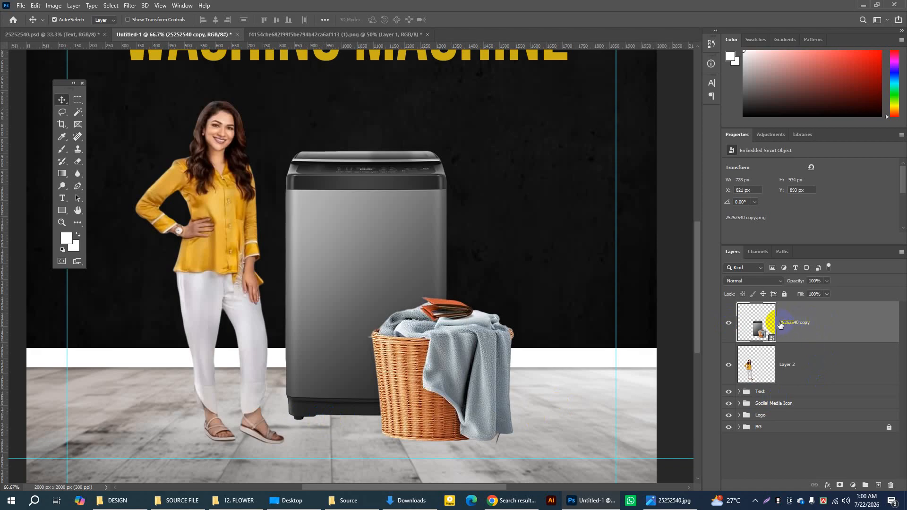
{"action": "left_click", "coordinate": [729, 324]}
{"action": "left_click", "coordinate": [729, 324]}
{"action": "left_click", "coordinate": [784, 295]}
Step: On a new layer beneath the washing machine, draw a black rectangle about 286 × 26 px along the machine's base
{"action": "left_click", "coordinate": [878, 486]}
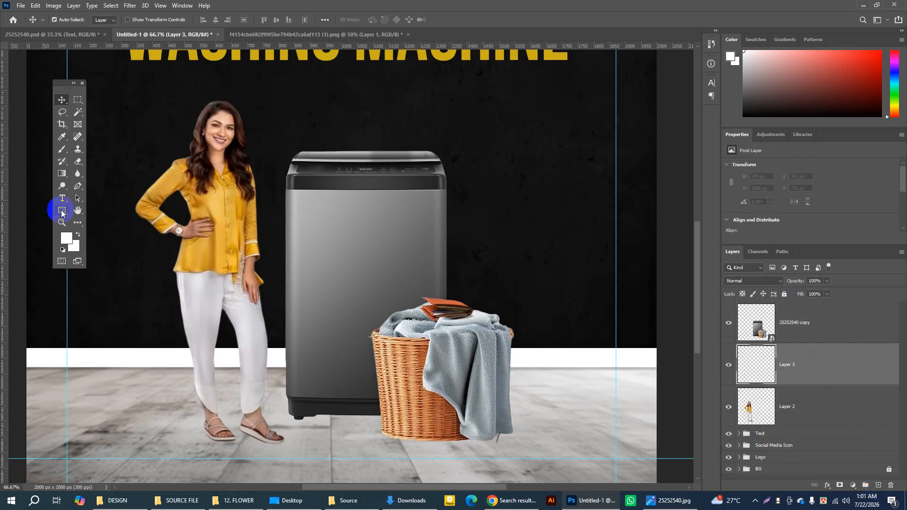
{"action": "left_click_drag", "start_coordinate": [61, 213], "coordinate": [97, 207]}
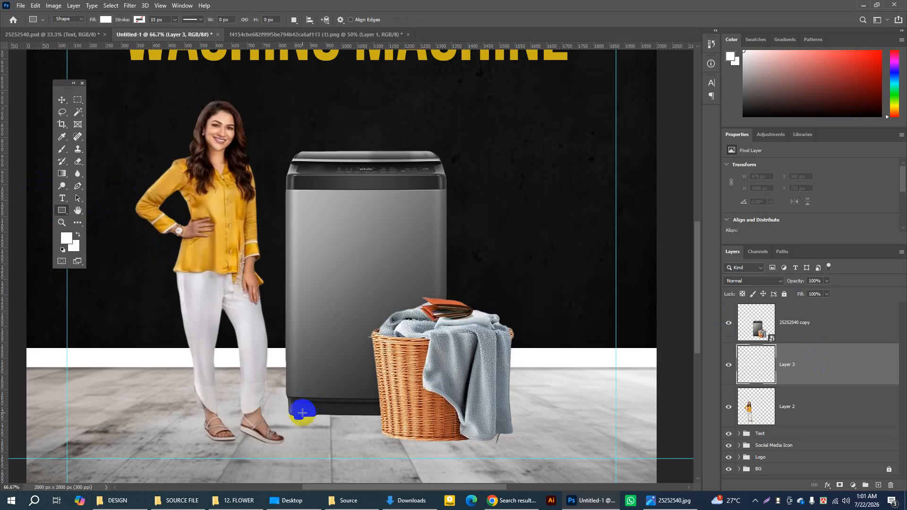
{"action": "left_click_drag", "start_coordinate": [290, 414], "coordinate": [380, 422]}
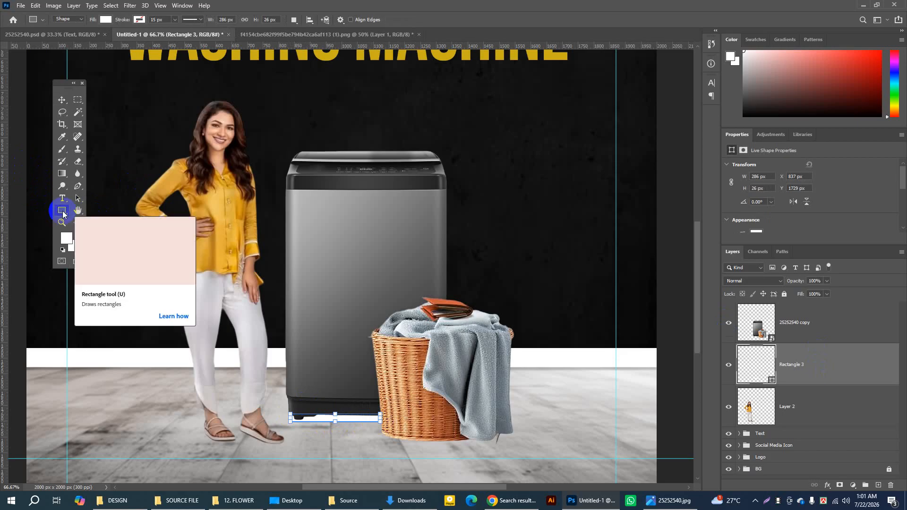
{"action": "left_click", "coordinate": [105, 21]}
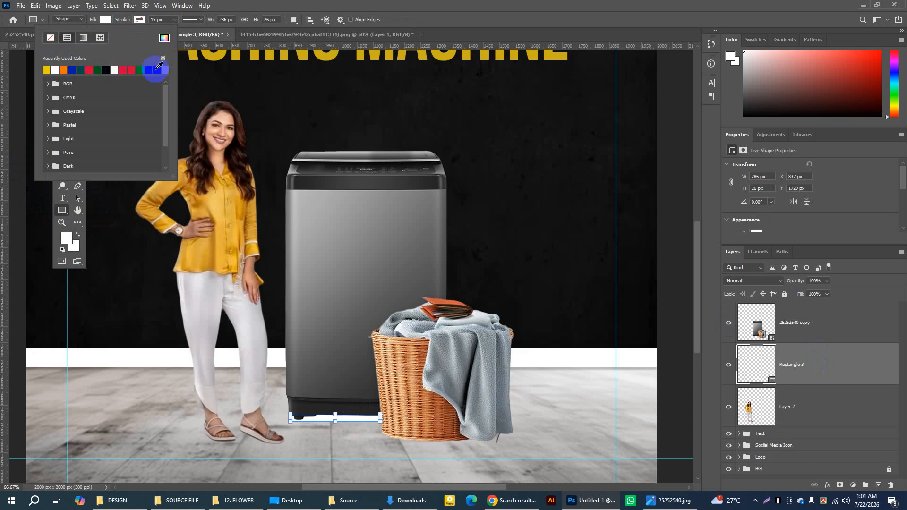
{"action": "left_click", "coordinate": [158, 68]}
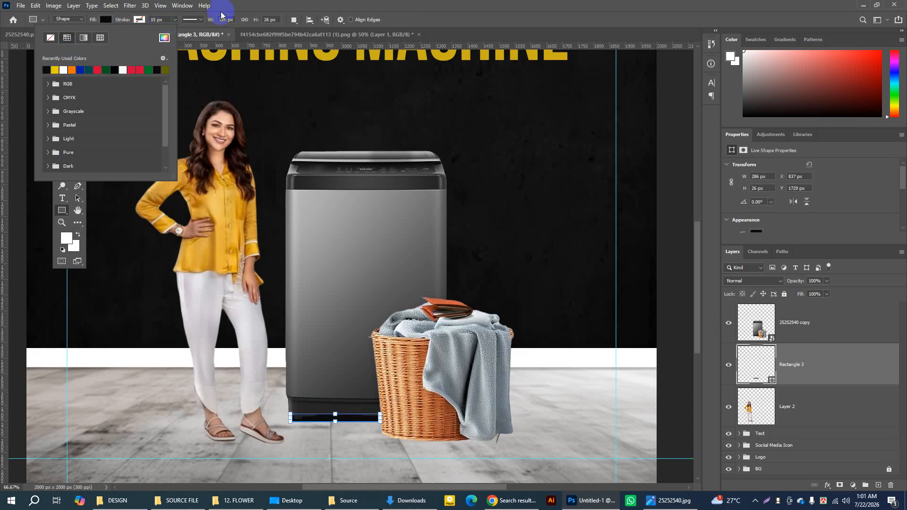
Step: Convert the black rectangle to a smart object and apply a Gaussian Blur with a 9.8 px radius
{"action": "left_click", "coordinate": [137, 7]}
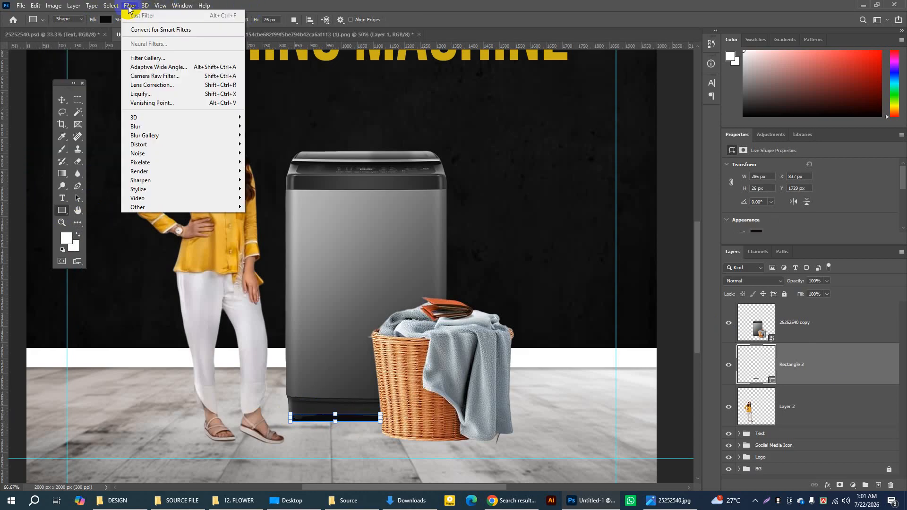
{"action": "mouse_move", "coordinate": [140, 126]}
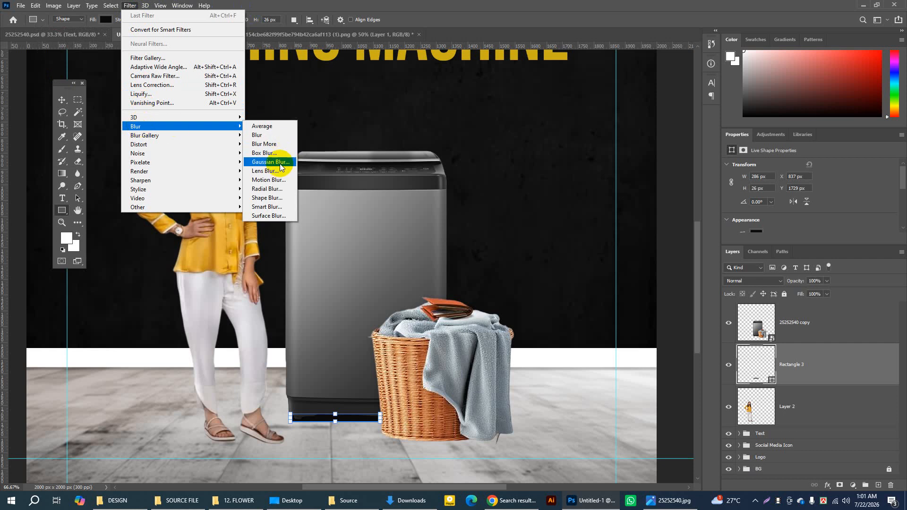
{"action": "left_click", "coordinate": [281, 163]}
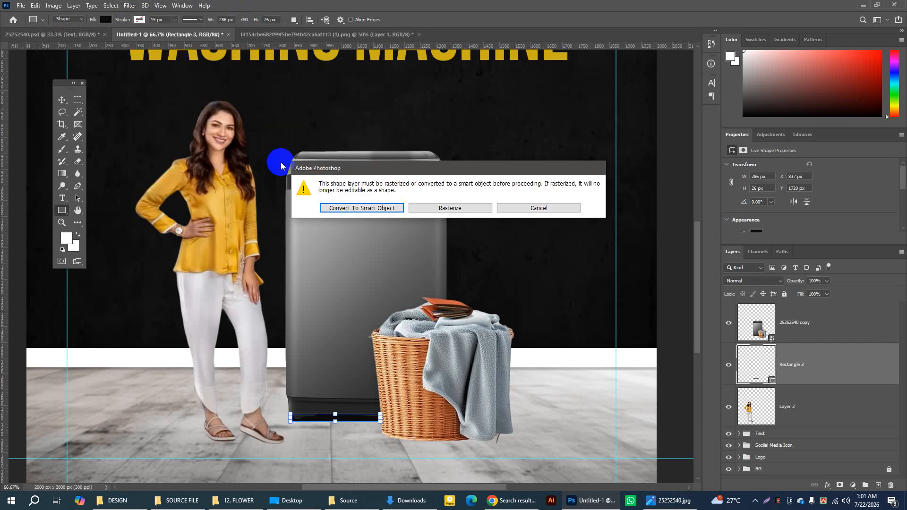
{"action": "left_click", "coordinate": [378, 209]}
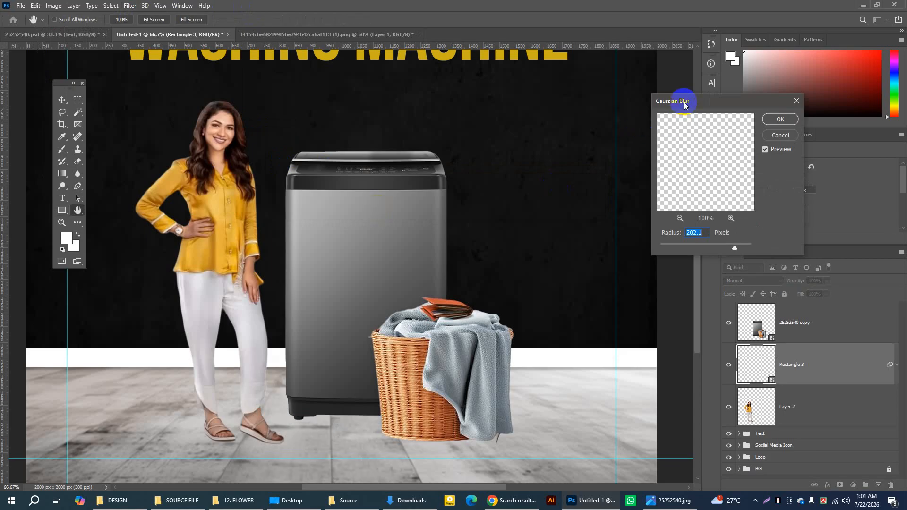
{"action": "left_click_drag", "start_coordinate": [684, 100], "coordinate": [314, 97]}
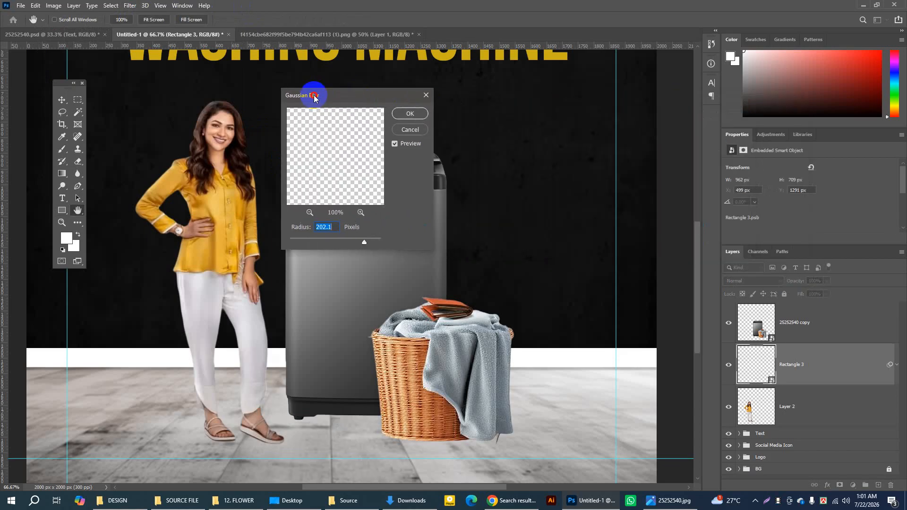
{"action": "left_click_drag", "start_coordinate": [364, 242], "coordinate": [326, 244]}
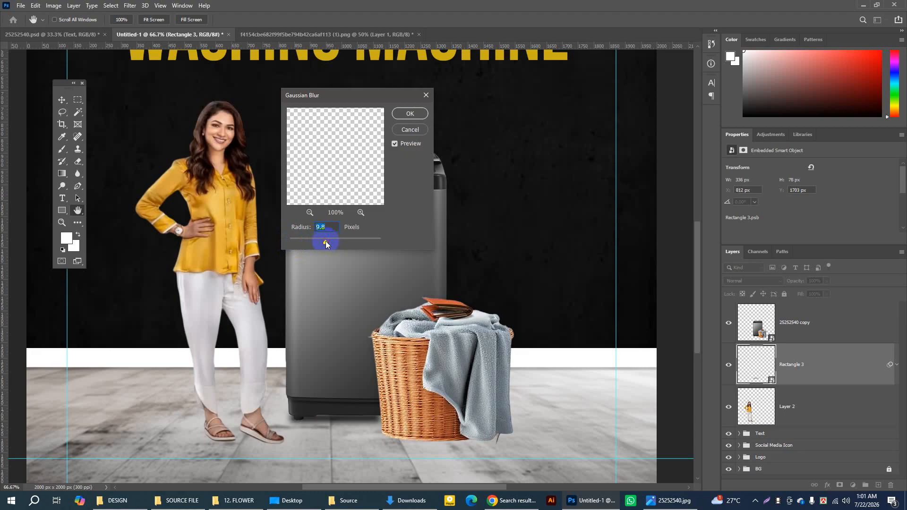
{"action": "left_click", "coordinate": [409, 114]}
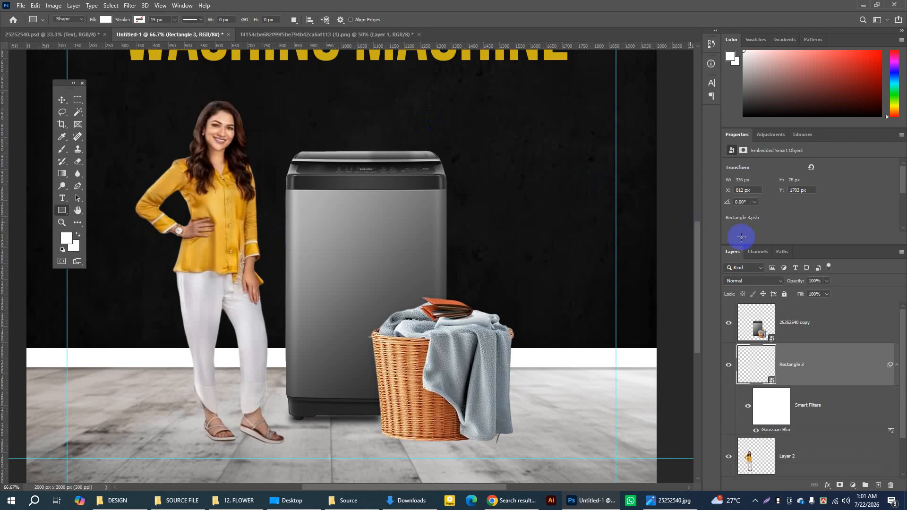
Step: Lower the blurred shadow layer's opacity to 78% and switch to the Move tool
{"action": "left_click", "coordinate": [827, 282]}
{"action": "left_click_drag", "start_coordinate": [826, 293], "coordinate": [820, 294]}
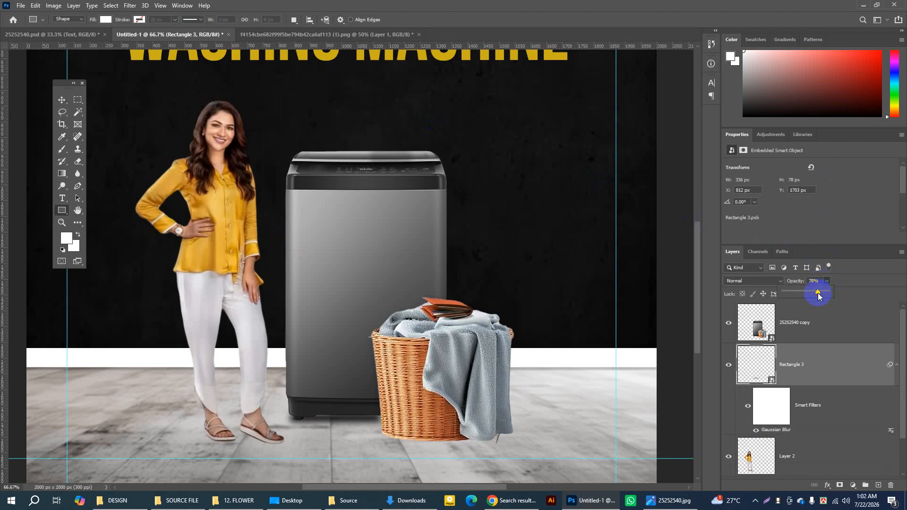
{"action": "left_click", "coordinate": [63, 100]}
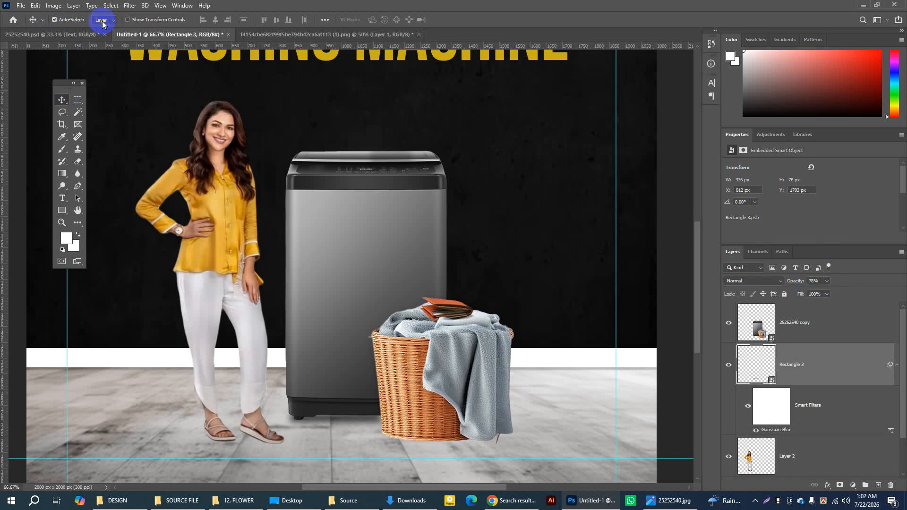
Step: Set the Move tool's auto-selection to Group and shift the washing machine's blurred shadow to X 821 px, Y 1698 px
{"action": "left_click", "coordinate": [102, 23]}
{"action": "left_click", "coordinate": [105, 35]}
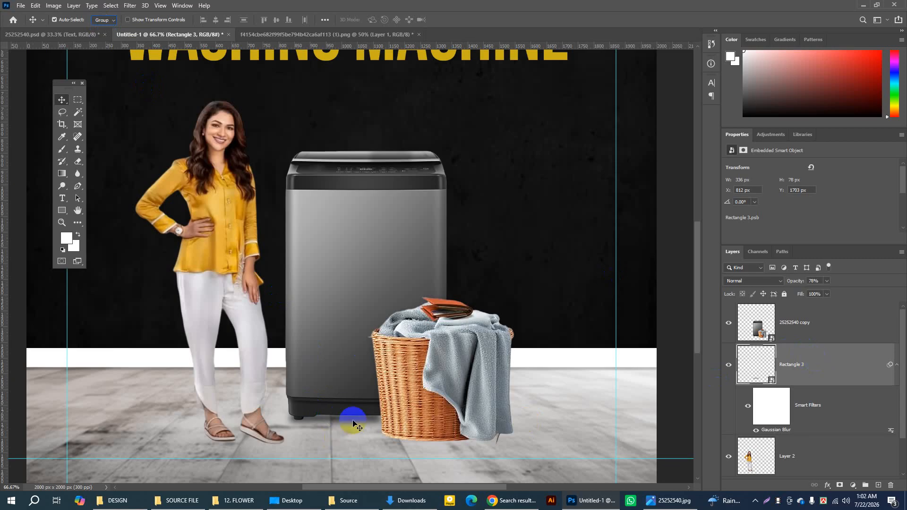
{"action": "left_click_drag", "start_coordinate": [354, 420], "coordinate": [355, 420]}
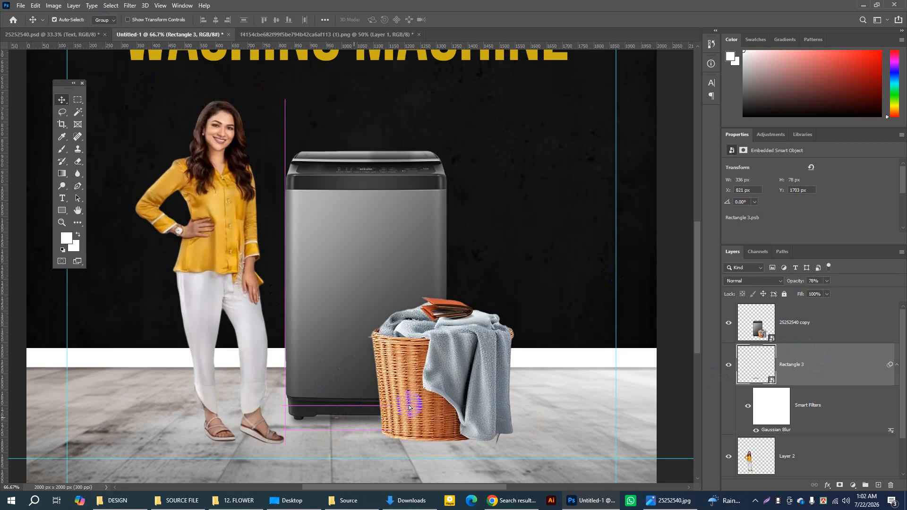
{"action": "key", "text": "Up"}
{"action": "key", "text": "Up"}
{"action": "key", "text": "Up"}
{"action": "key", "text": "Up"}
{"action": "key", "text": "Up"}
{"action": "key", "text": "Up"}
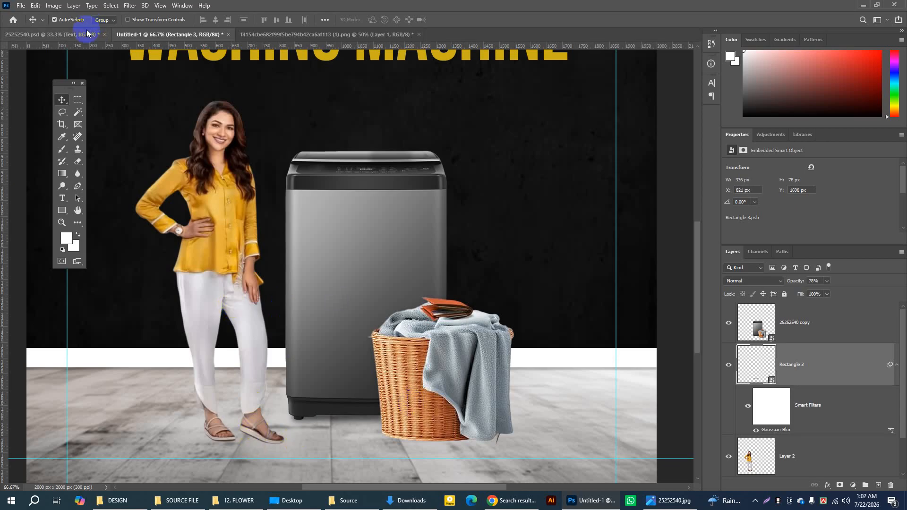
Step: Compare the poster with the 25252540.psd reference, then set the Move tool's auto-selection to Layer and select the woman
{"action": "left_click", "coordinate": [60, 34]}
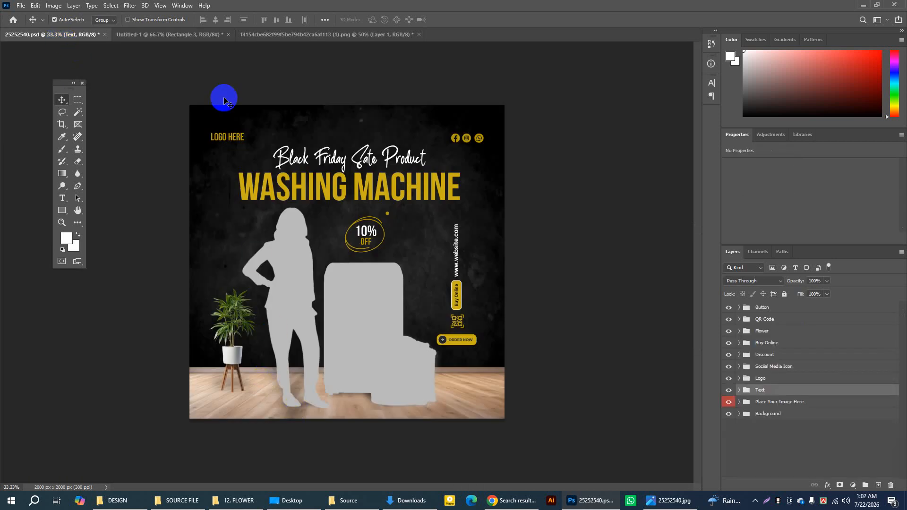
{"action": "left_click", "coordinate": [198, 35]}
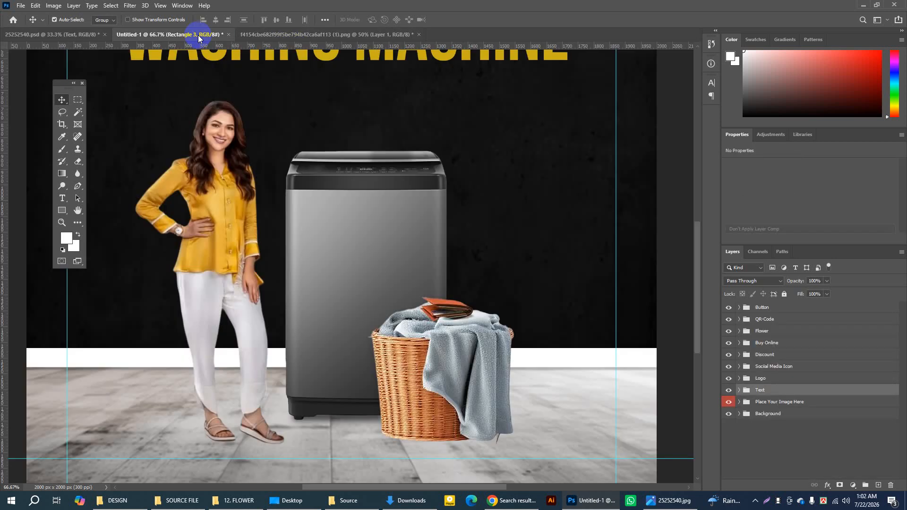
{"action": "key", "text": "ctrl+minus"}
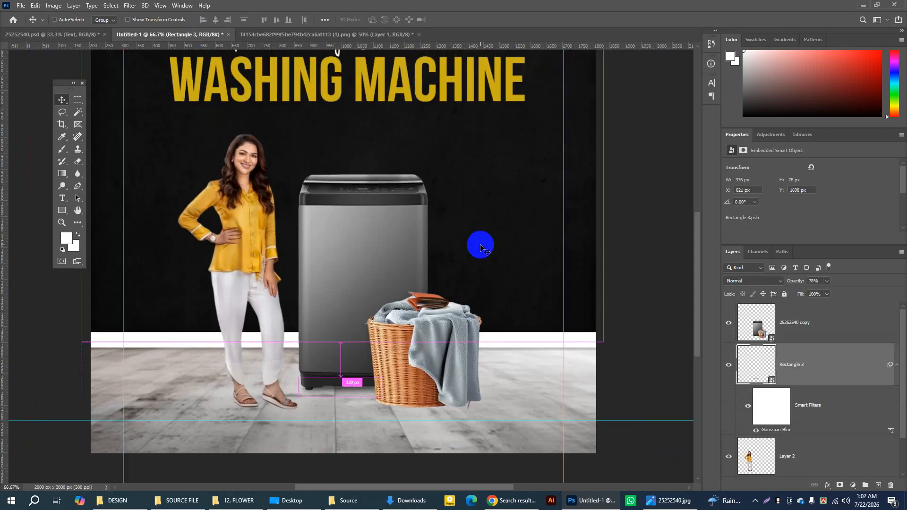
{"action": "key", "text": "ctrl+minus"}
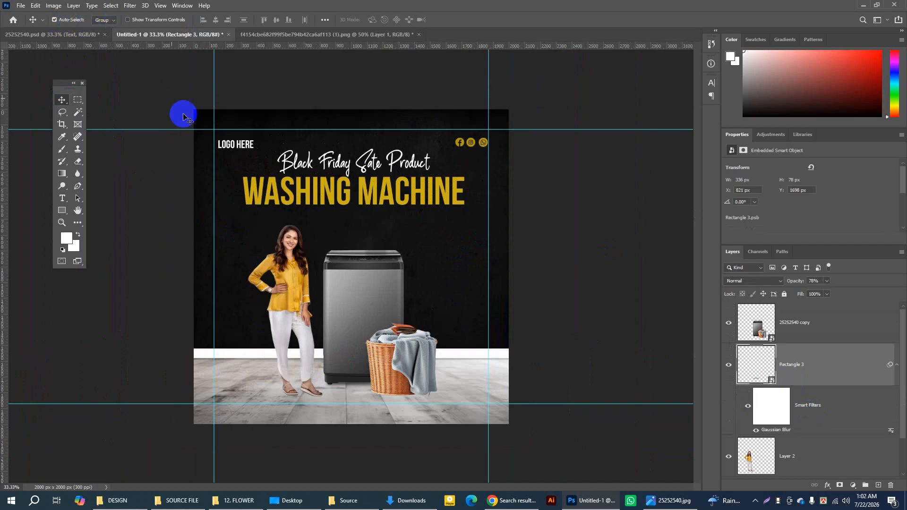
{"action": "left_click", "coordinate": [104, 20]}
{"action": "left_click", "coordinate": [100, 36]}
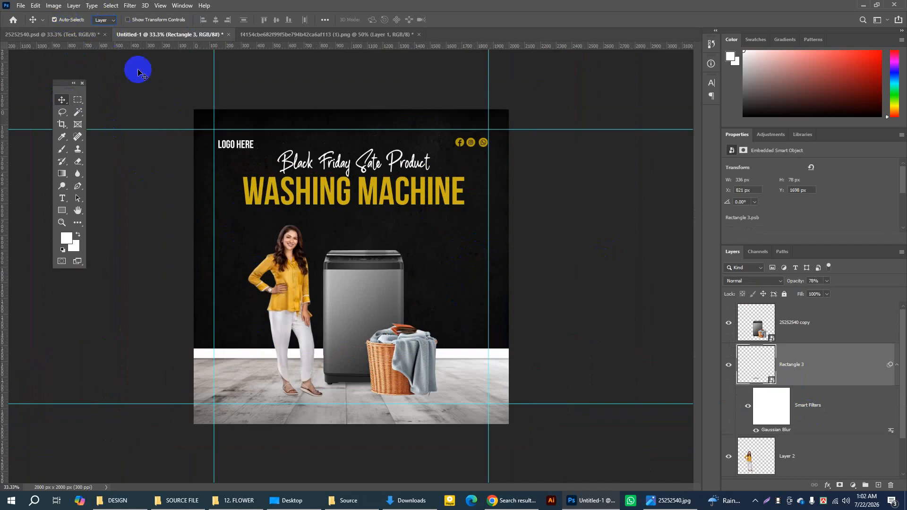
{"action": "left_click", "coordinate": [287, 292]}
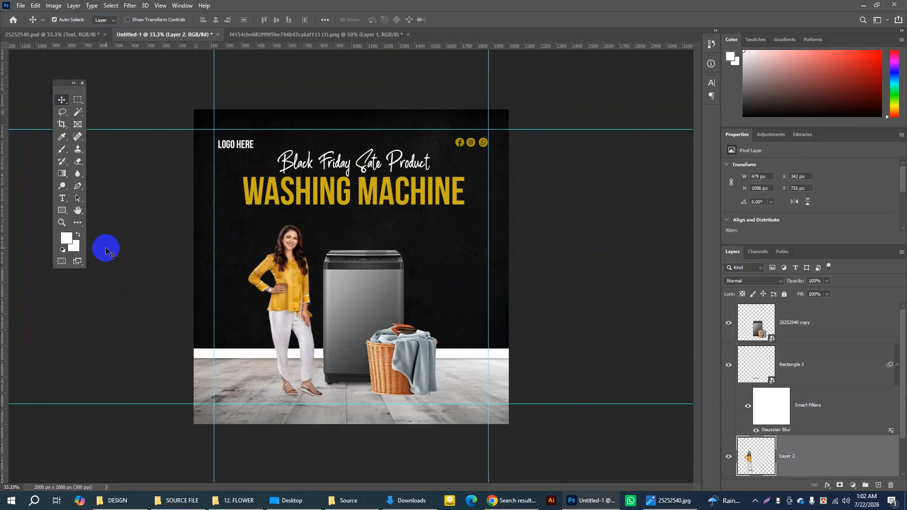
Step: Draw an ellipse about 301 × 64 px on the floor near the woman's feet and fill it with black
{"action": "left_click", "coordinate": [62, 210]}
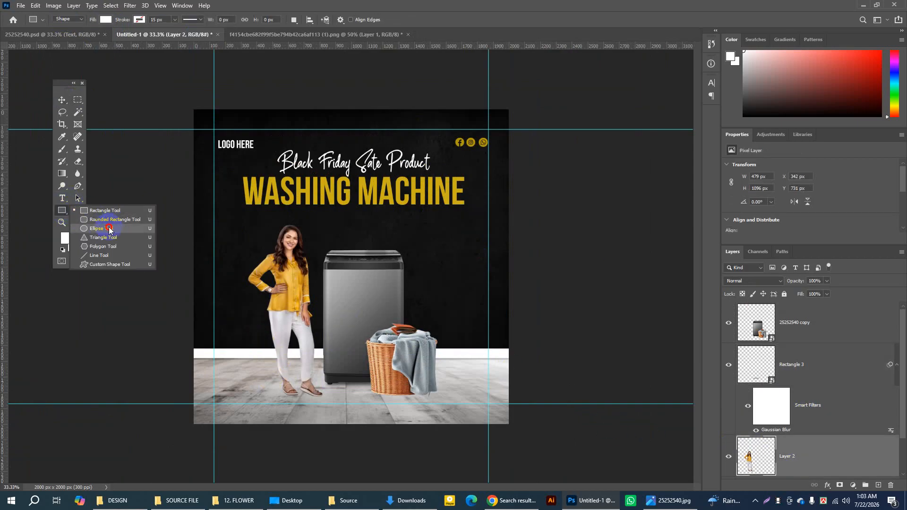
{"action": "left_click", "coordinate": [108, 229]}
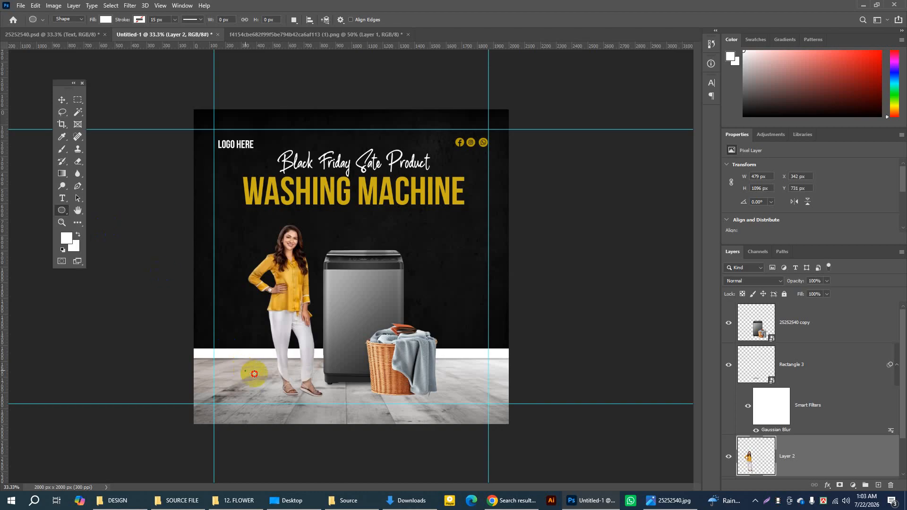
{"action": "left_click_drag", "start_coordinate": [244, 371], "coordinate": [292, 380]}
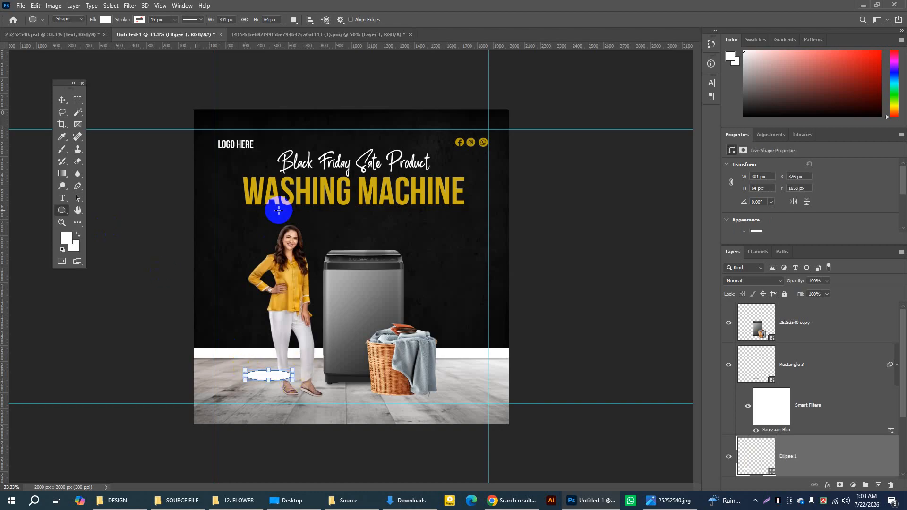
{"action": "left_click", "coordinate": [127, 22]}
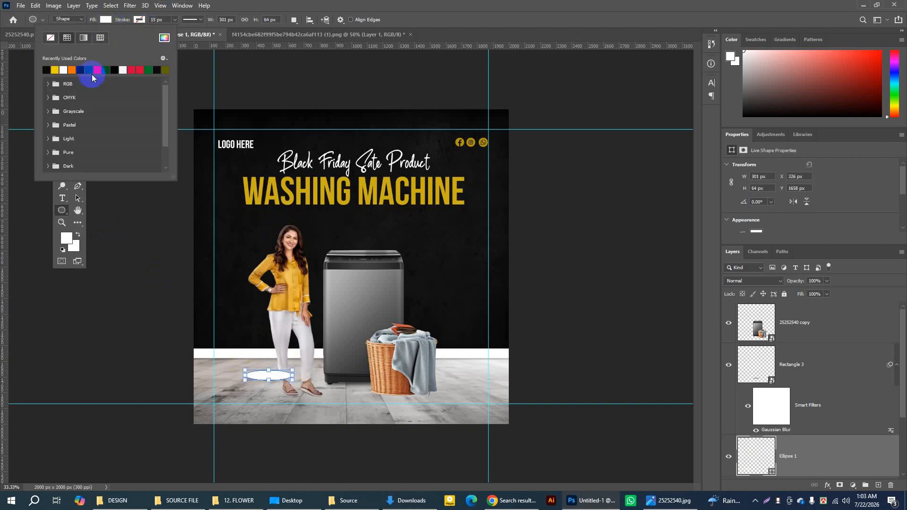
{"action": "left_click", "coordinate": [48, 69]}
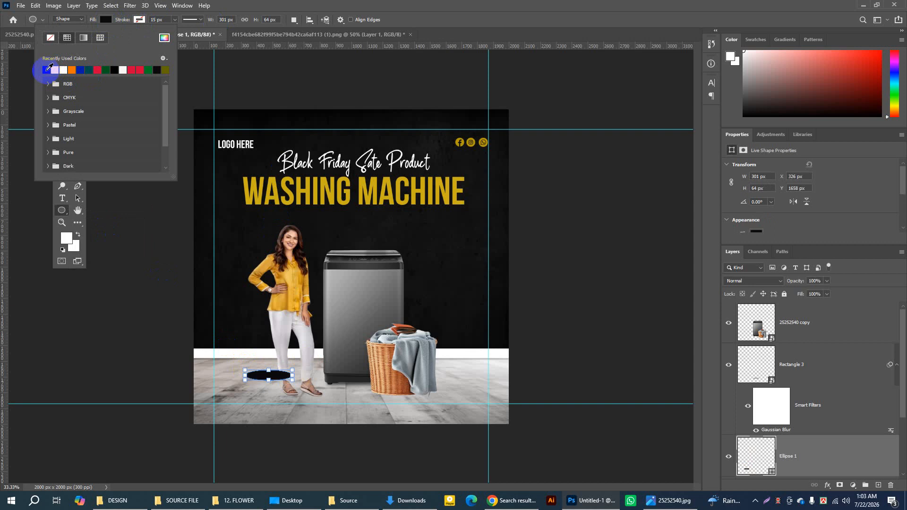
Step: Convert the black ellipse to a smart object and apply a Gaussian Blur with a 29.1 px radius
{"action": "left_click", "coordinate": [129, 5]}
{"action": "mouse_move", "coordinate": [135, 127]}
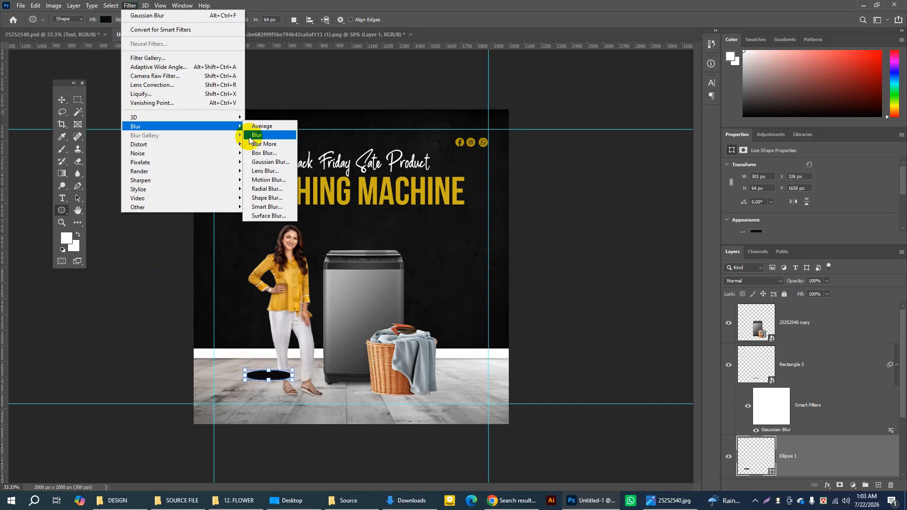
{"action": "left_click", "coordinate": [267, 162]}
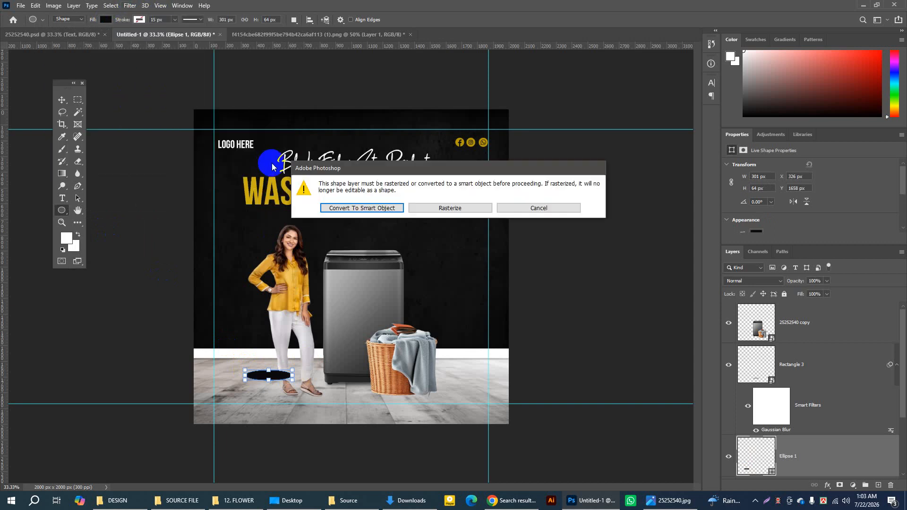
{"action": "left_click", "coordinate": [349, 208]}
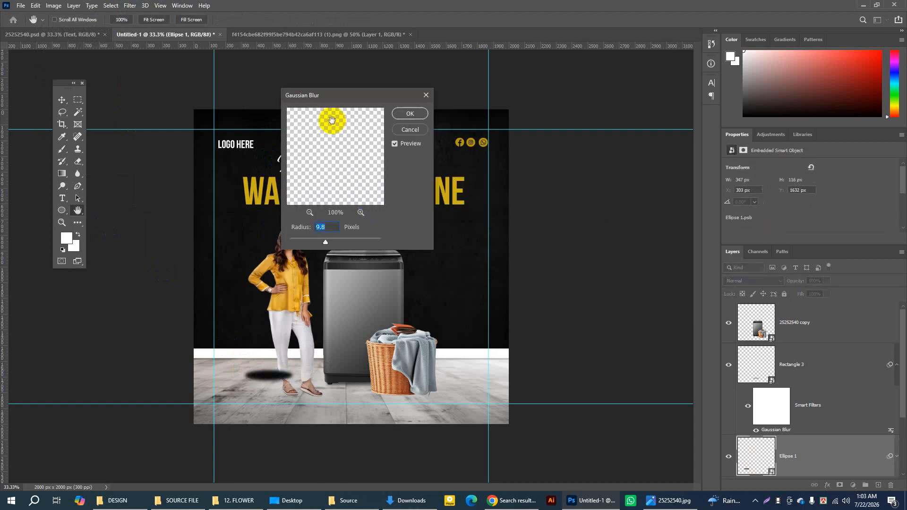
{"action": "left_click_drag", "start_coordinate": [326, 244], "coordinate": [334, 244]}
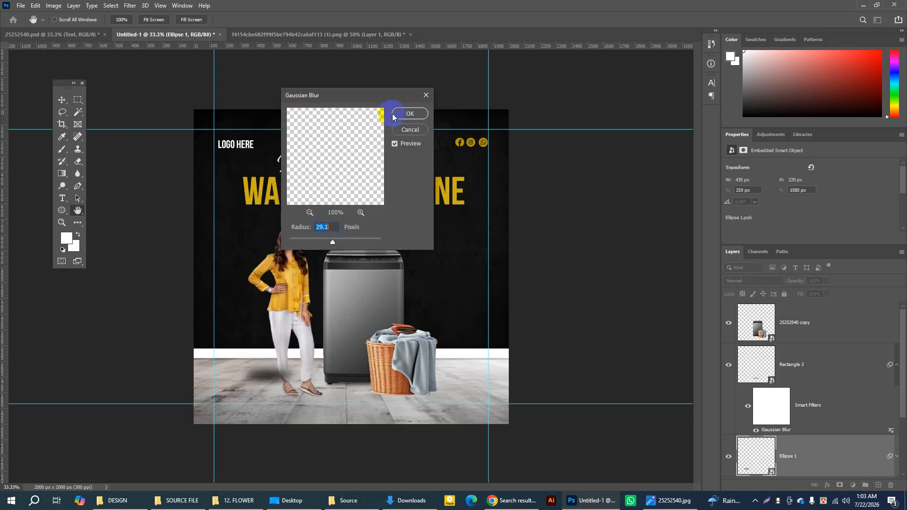
{"action": "left_click", "coordinate": [407, 114]}
Step: Move the blurred ellipse under the woman's feet to X 445 px, Y 1704 px, and place the woman's layer above it
{"action": "left_click", "coordinate": [66, 103]}
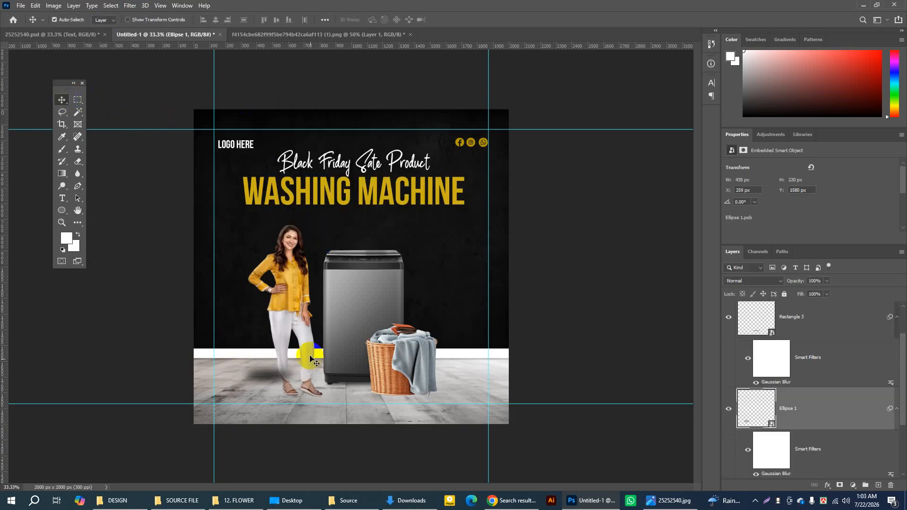
{"action": "left_click_drag", "start_coordinate": [267, 376], "coordinate": [295, 398]}
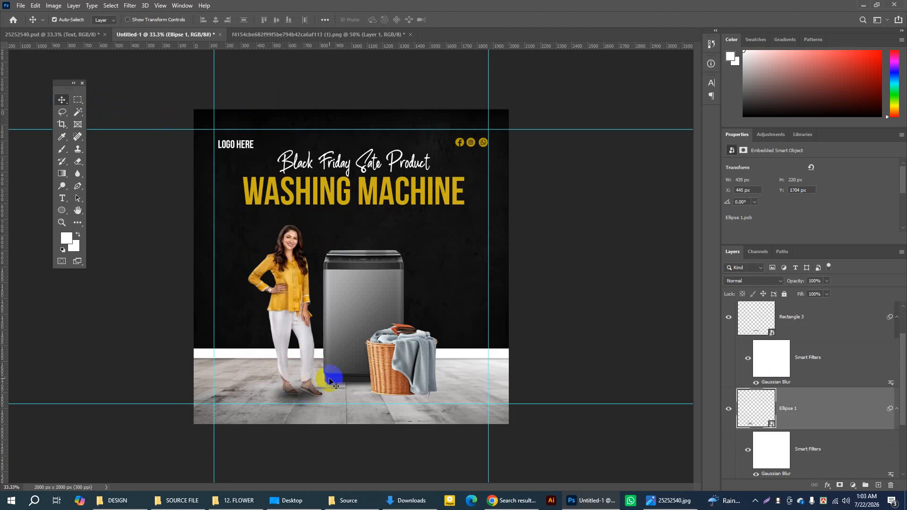
{"action": "scroll", "coordinate": [764, 418], "scroll_direction": "down", "scroll_amount": 1}
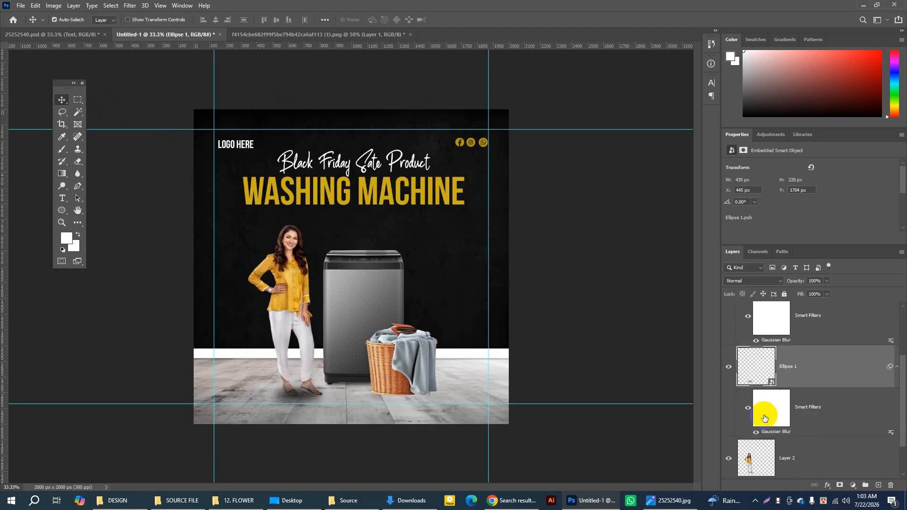
{"action": "left_click", "coordinate": [296, 397]}
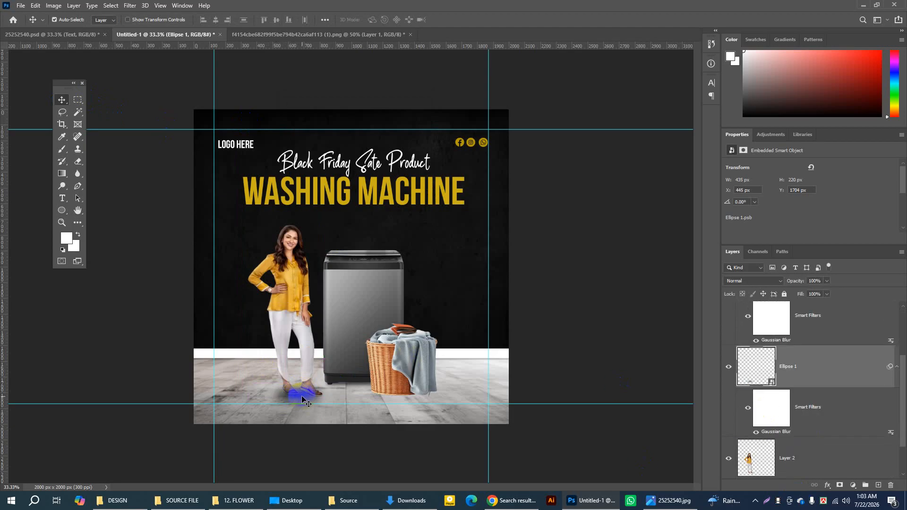
{"action": "left_click", "coordinate": [728, 367]}
{"action": "left_click", "coordinate": [729, 367]}
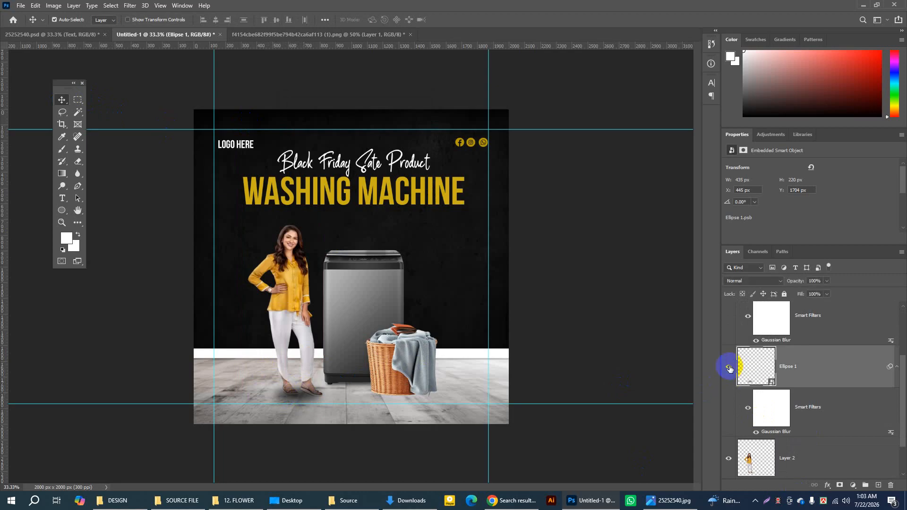
{"action": "left_click", "coordinate": [826, 460]}
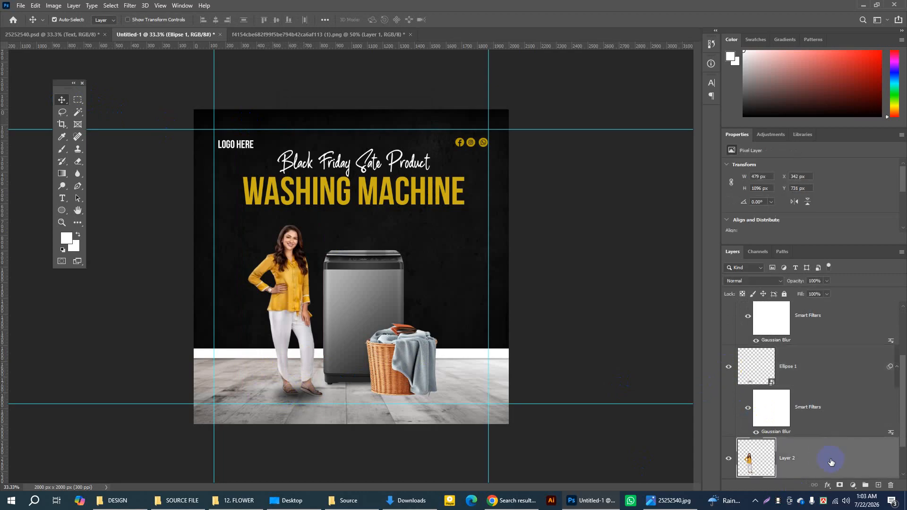
{"action": "left_click_drag", "start_coordinate": [822, 458], "coordinate": [803, 345]}
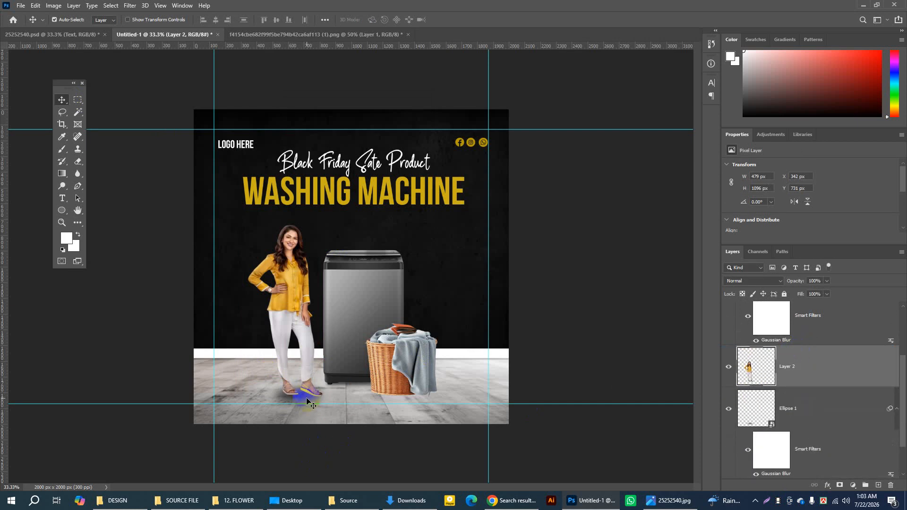
Step: Lower the opacity of the blurred ellipse shadow beneath the woman to 78%
{"action": "left_click", "coordinate": [827, 282]}
{"action": "left_click_drag", "start_coordinate": [829, 293], "coordinate": [849, 289]}
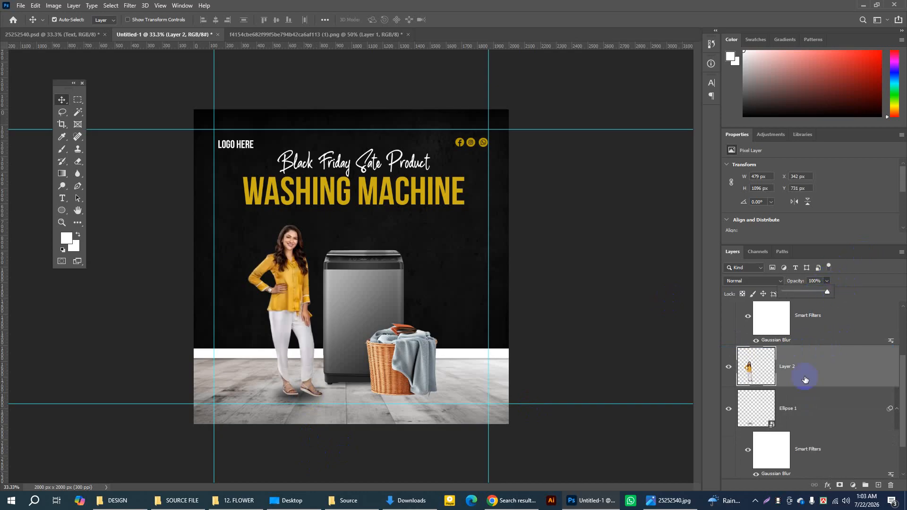
{"action": "left_click", "coordinate": [816, 408]}
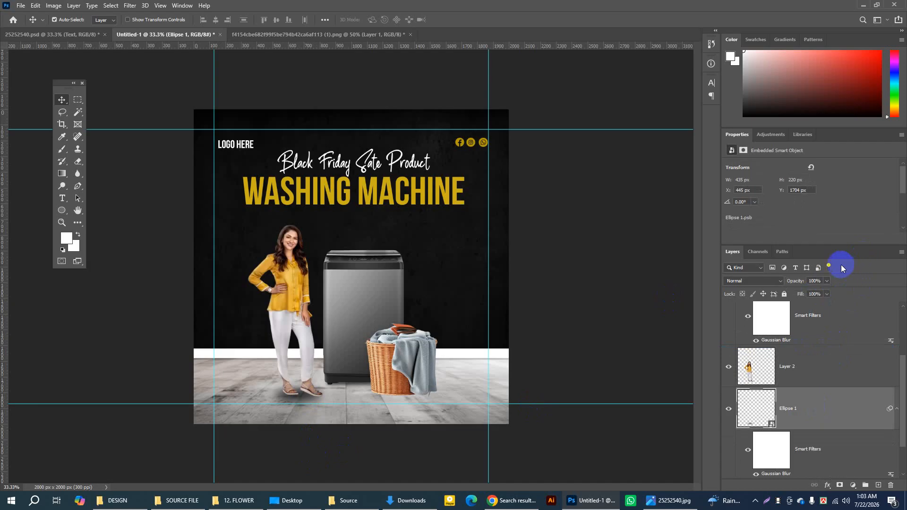
{"action": "left_click", "coordinate": [827, 281]}
{"action": "left_click_drag", "start_coordinate": [830, 291], "coordinate": [822, 293]}
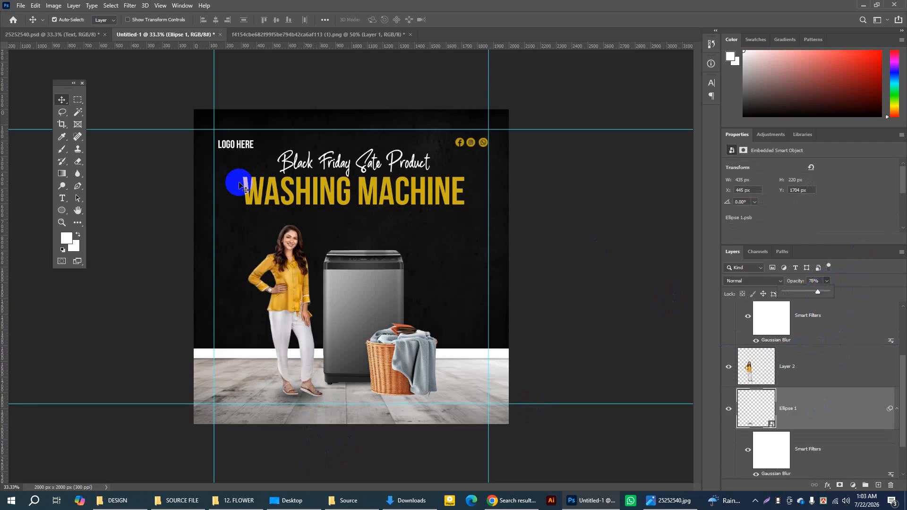
Step: Switch to the 25252540.psd document and select the potted plant's layer
{"action": "left_click", "coordinate": [80, 35]}
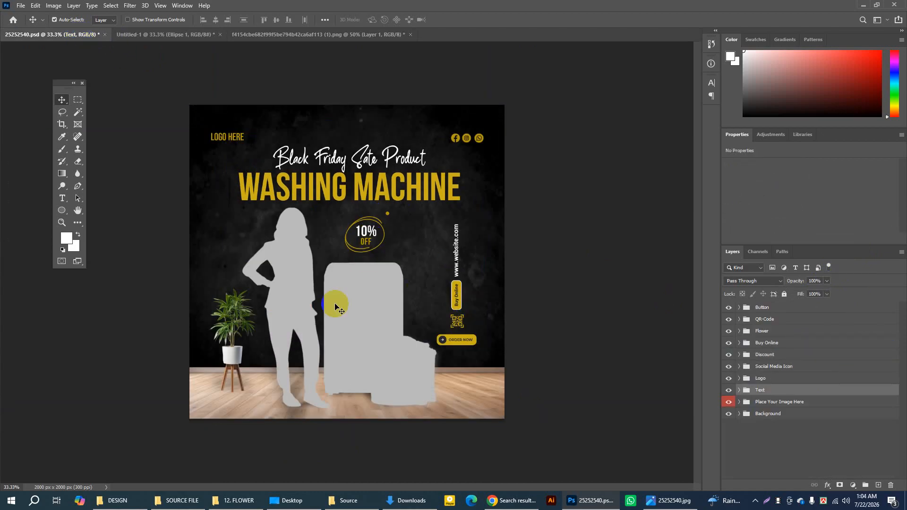
{"action": "left_click", "coordinate": [236, 321]}
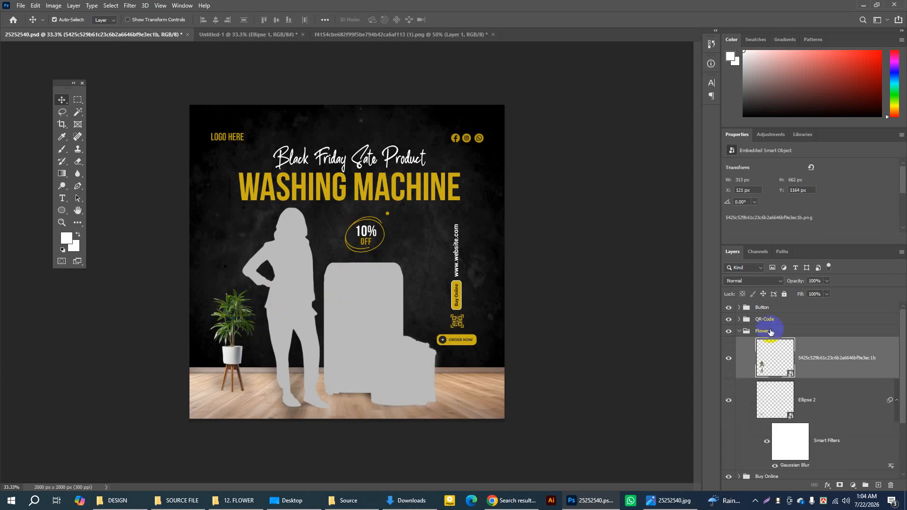
{"action": "right_click", "coordinate": [816, 350]}
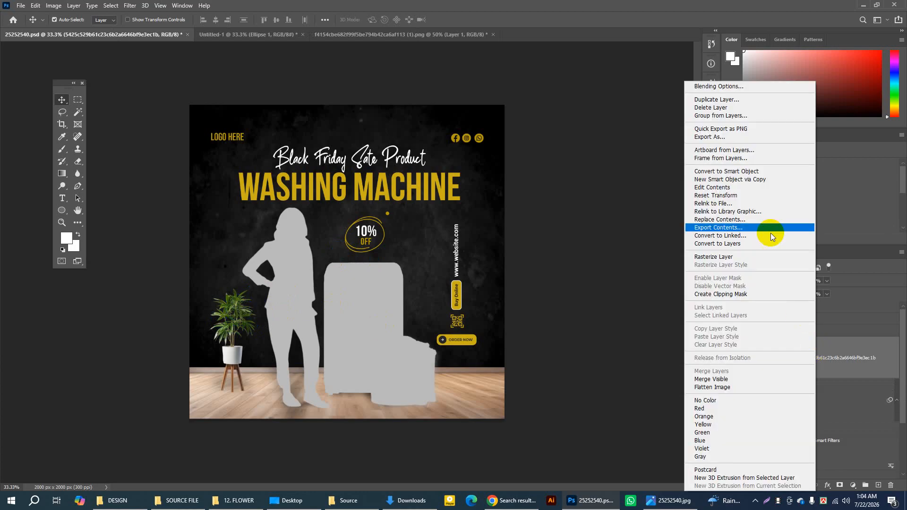
{"action": "left_click", "coordinate": [721, 117]}
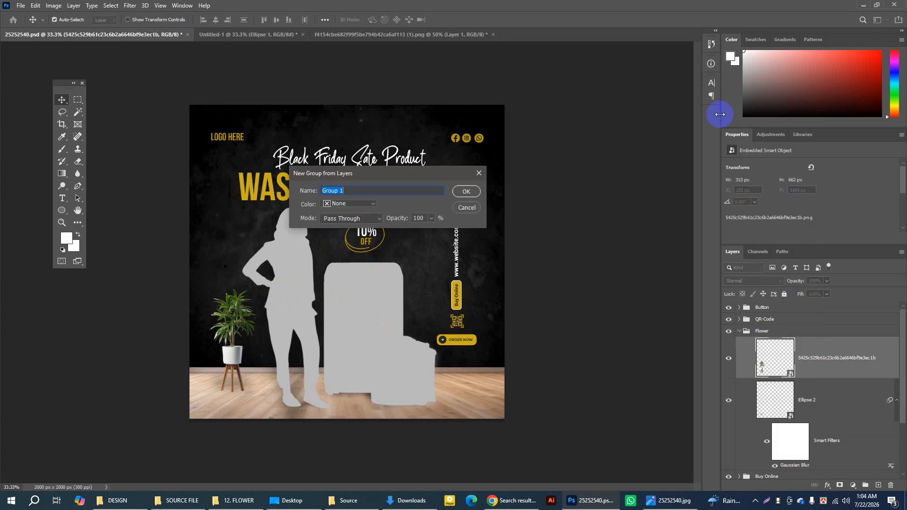
{"action": "left_click", "coordinate": [467, 208]}
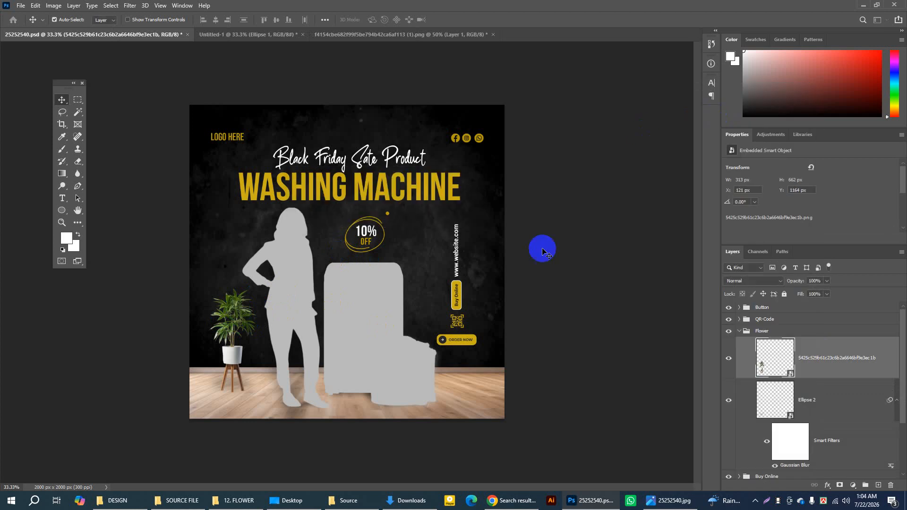
{"action": "left_click", "coordinate": [728, 358]}
{"action": "left_click", "coordinate": [729, 359]}
{"action": "right_click", "coordinate": [832, 349]}
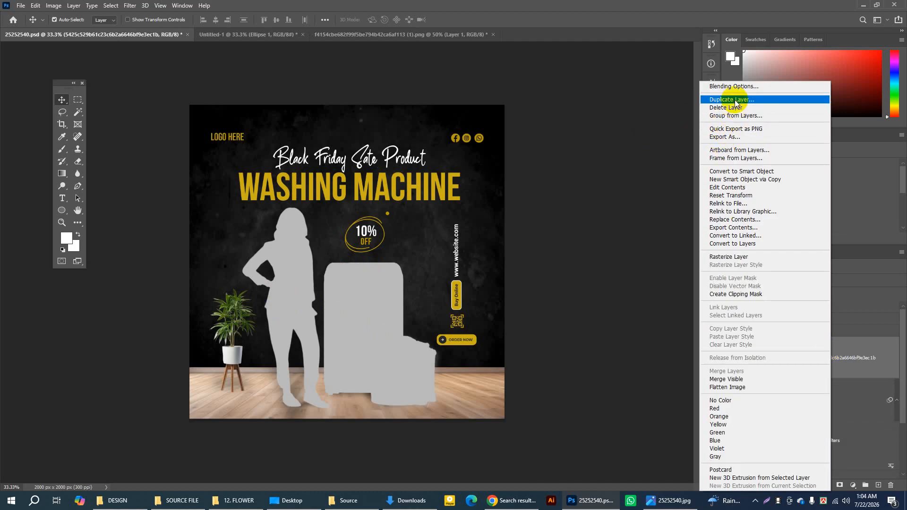
{"action": "left_click", "coordinate": [727, 116]}
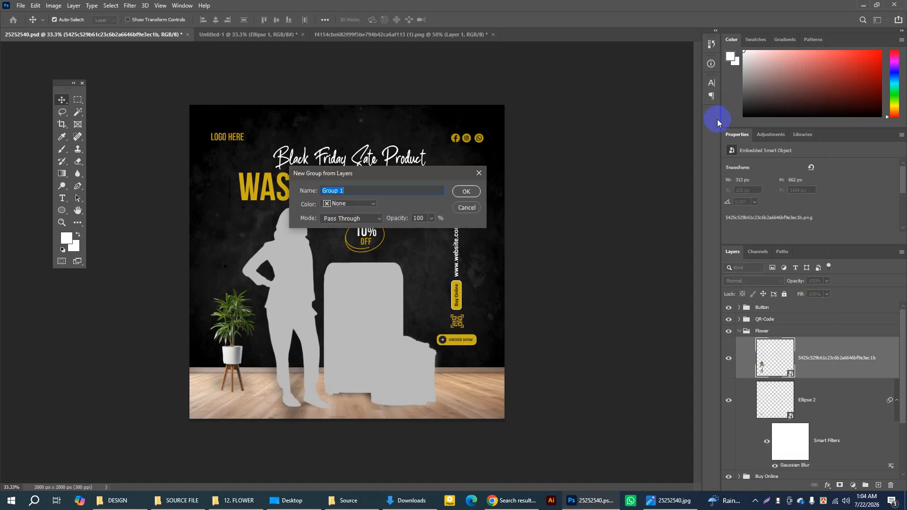
{"action": "left_click", "coordinate": [379, 202]}
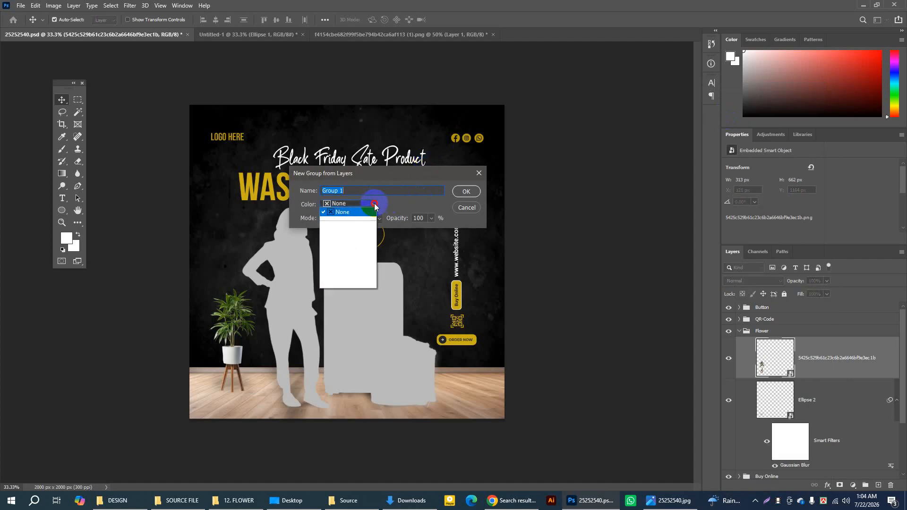
{"action": "left_click", "coordinate": [374, 203]}
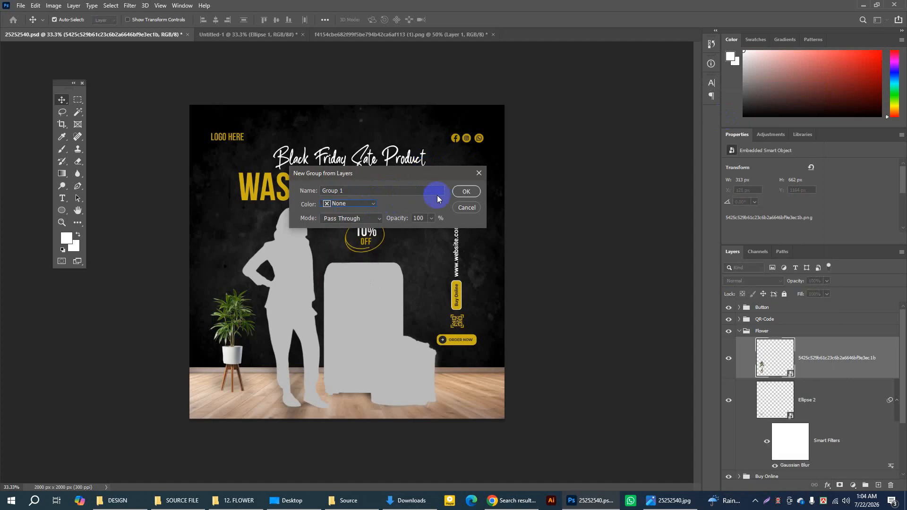
{"action": "left_click", "coordinate": [465, 208]}
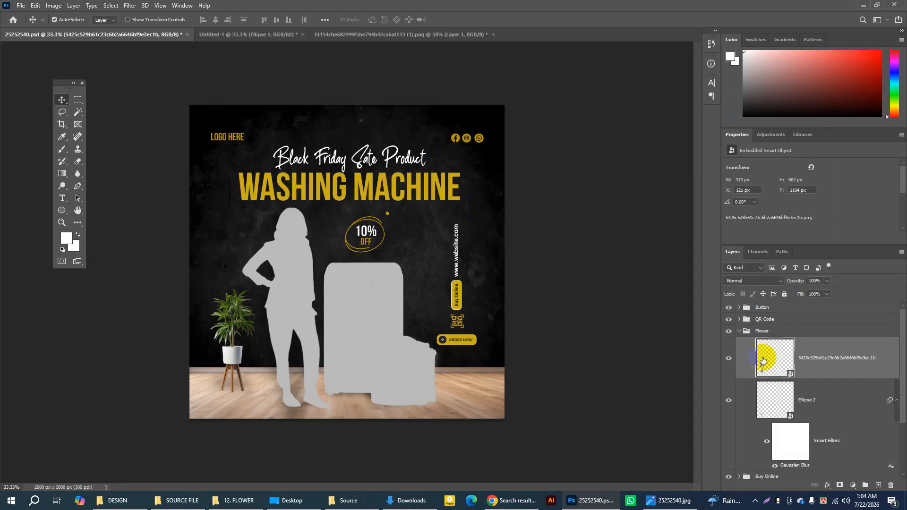
{"action": "left_click", "coordinate": [729, 362]}
{"action": "left_click", "coordinate": [729, 363]}
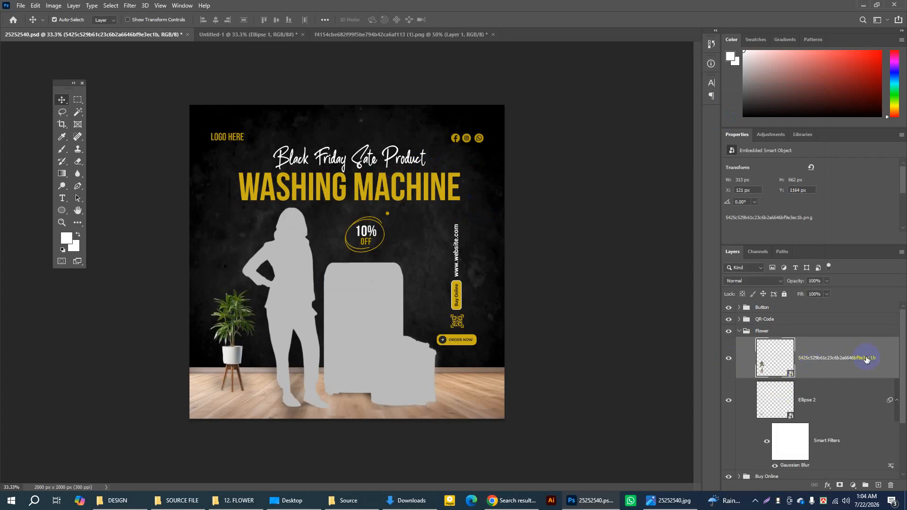
{"action": "right_click", "coordinate": [881, 348]}
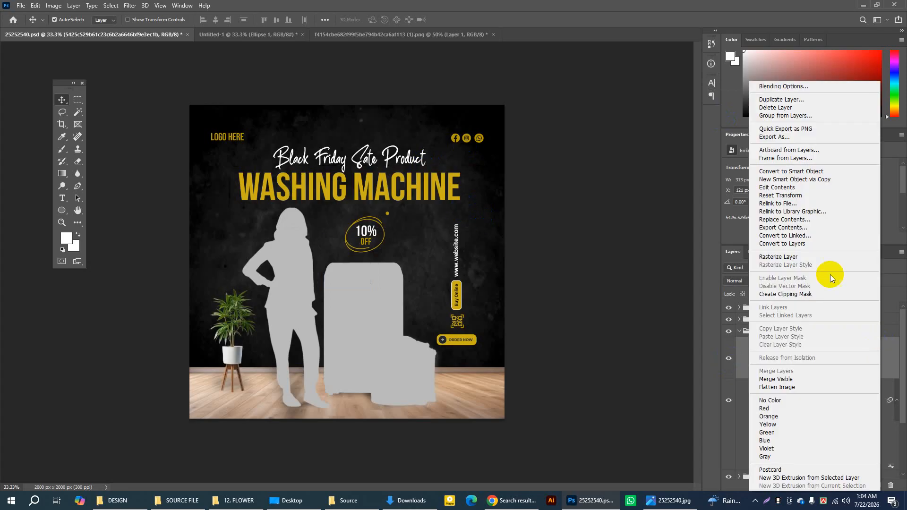
{"action": "left_click", "coordinate": [785, 101]}
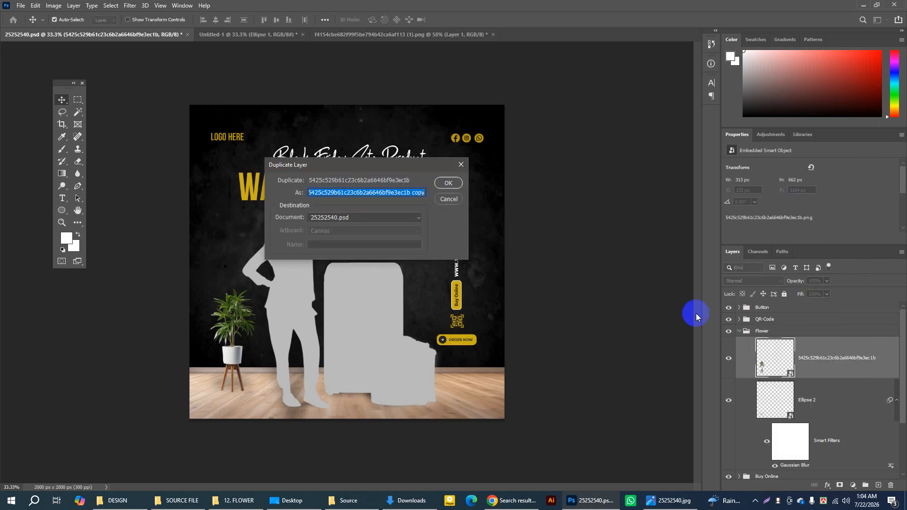
{"action": "left_click", "coordinate": [449, 198]}
{"action": "left_click", "coordinate": [778, 347]}
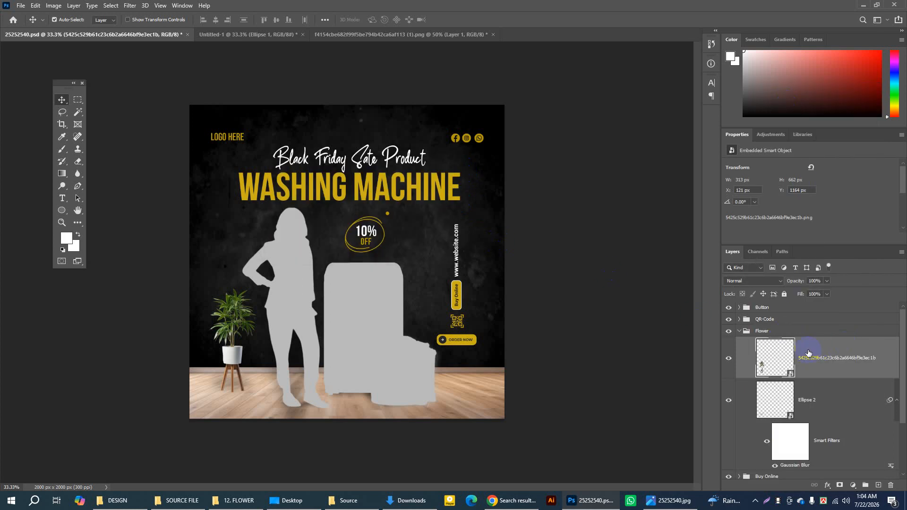
Step: Duplicate the potted plant's layer into the Untitled-1 document
{"action": "left_click", "coordinate": [728, 360]}
{"action": "left_click", "coordinate": [728, 359]}
{"action": "left_click", "coordinate": [823, 346]}
{"action": "right_click", "coordinate": [824, 346]}
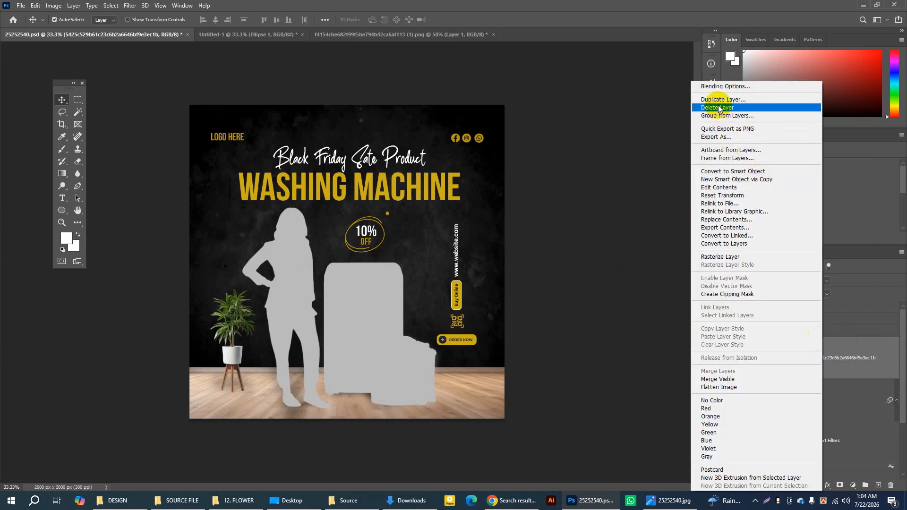
{"action": "left_click", "coordinate": [717, 100]}
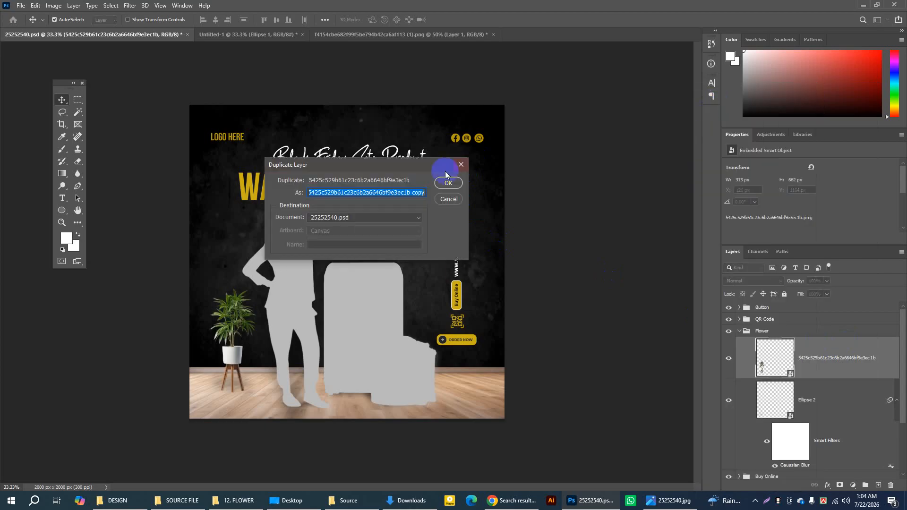
{"action": "left_click", "coordinate": [403, 217]}
{"action": "left_click", "coordinate": [324, 234]}
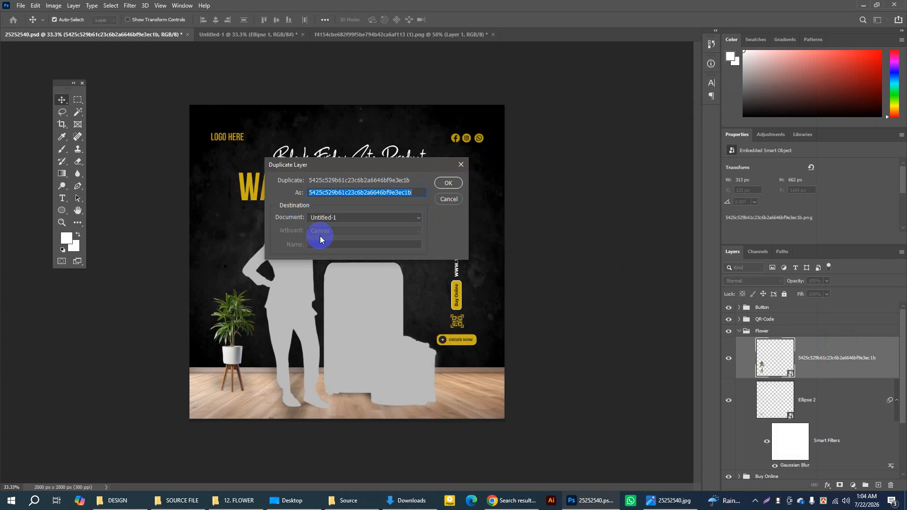
{"action": "left_click", "coordinate": [446, 184]}
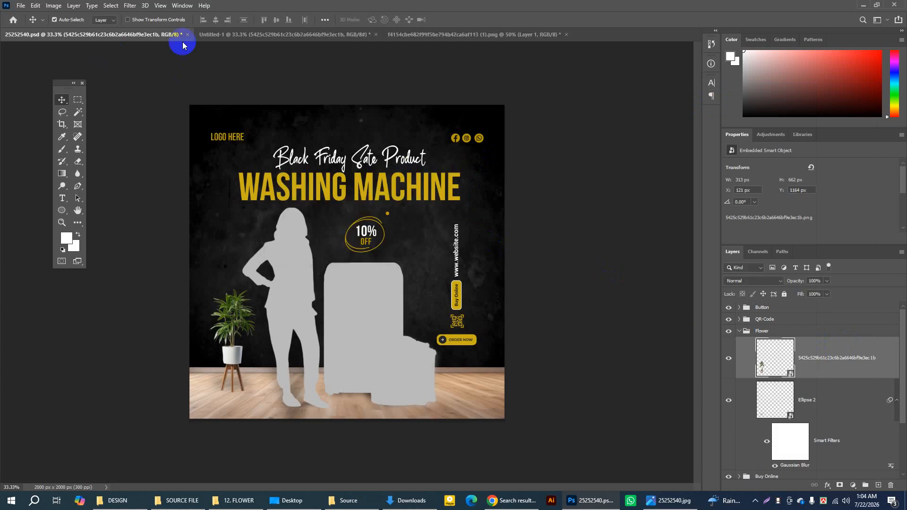
Step: Switch to the Untitled-1 document and move the potted plant to X 129 px, Y 1152 px
{"action": "left_click", "coordinate": [230, 38]}
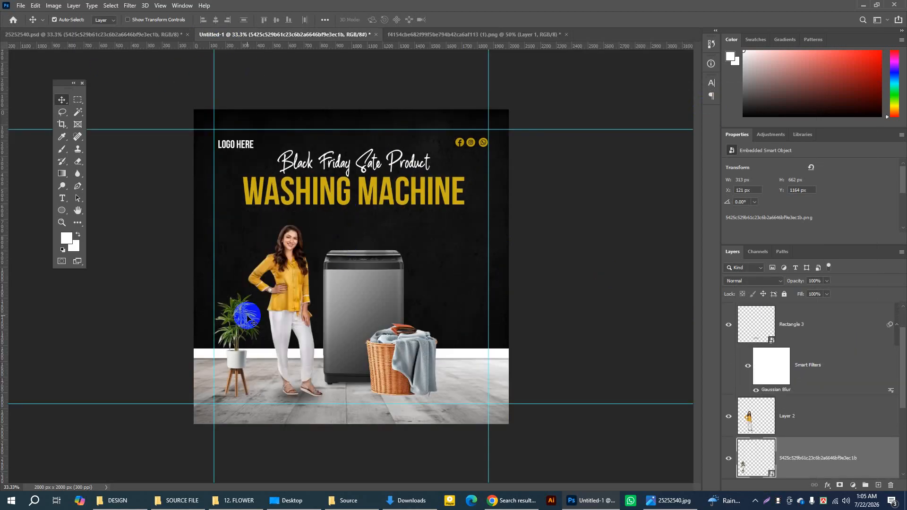
{"action": "left_click_drag", "start_coordinate": [239, 358], "coordinate": [240, 355]}
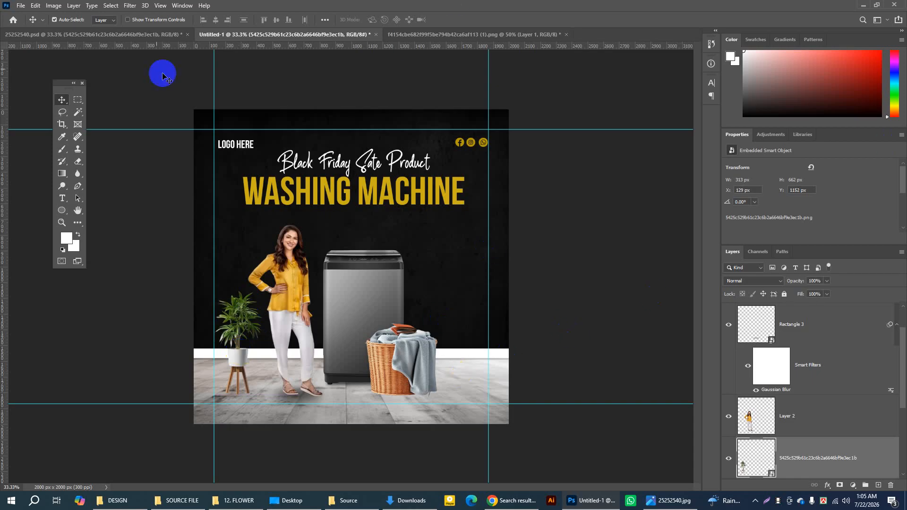
{"action": "left_click", "coordinate": [138, 35]}
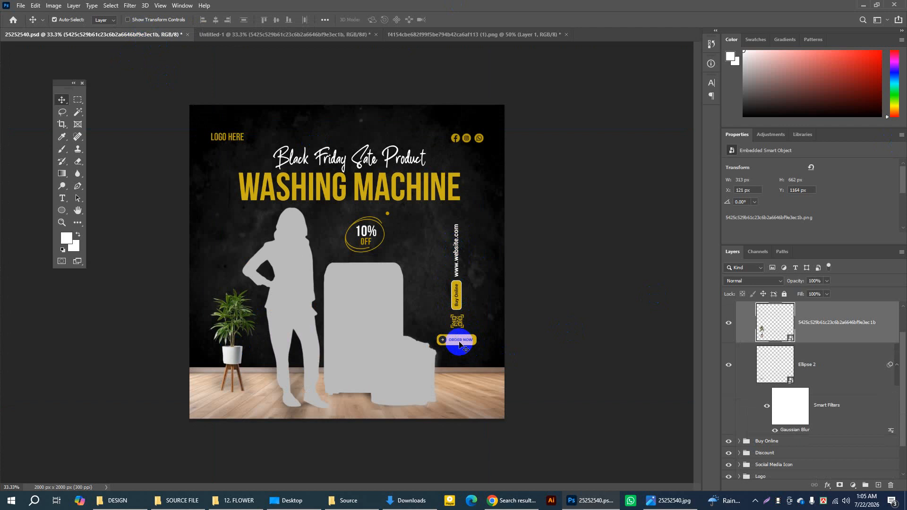
{"action": "left_click", "coordinate": [281, 37]}
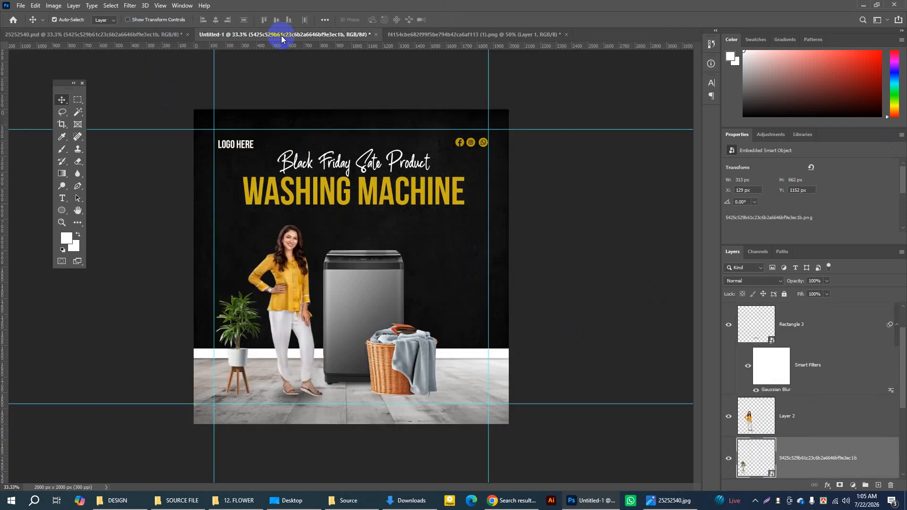
Step: Move the Ellipse 1 shadow layer above the potted plant's layer, directly below the woman's layer
{"action": "left_click", "coordinate": [62, 223]}
{"action": "left_click", "coordinate": [425, 334]}
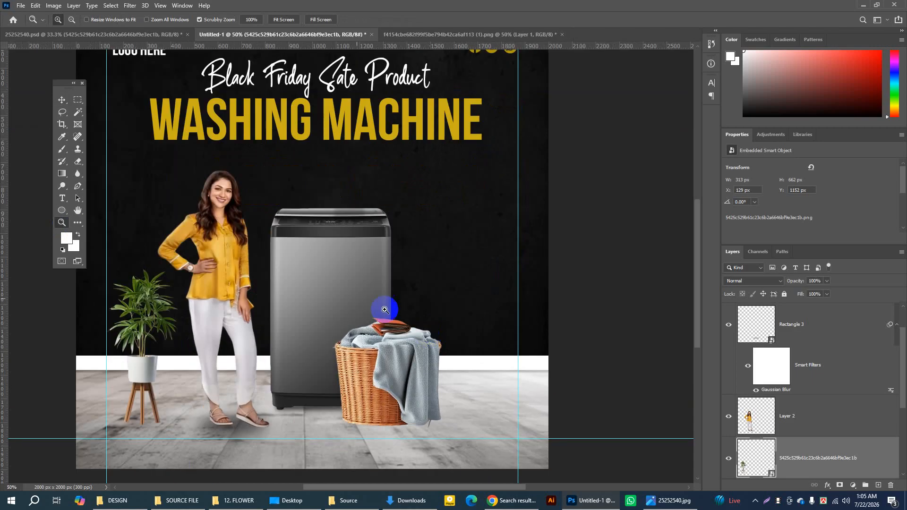
{"action": "scroll", "coordinate": [820, 325], "scroll_direction": "up", "scroll_amount": 2}
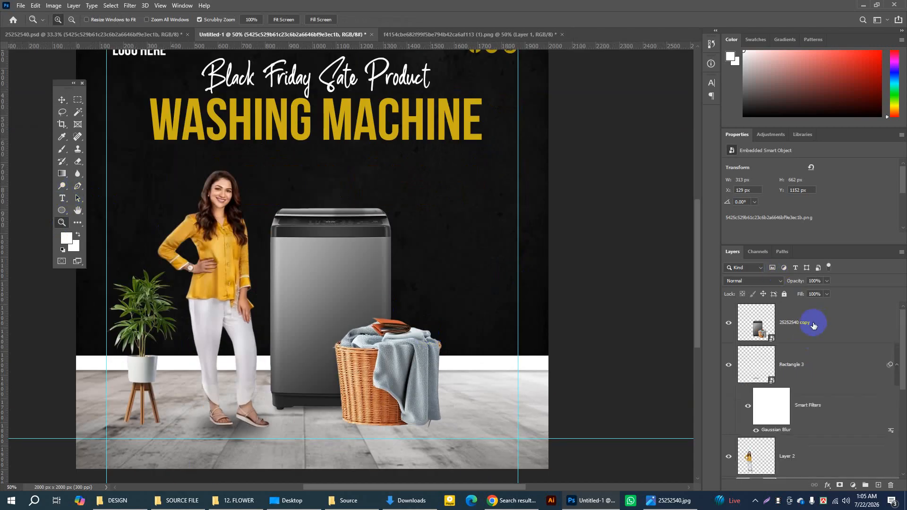
{"action": "left_click", "coordinate": [815, 327]}
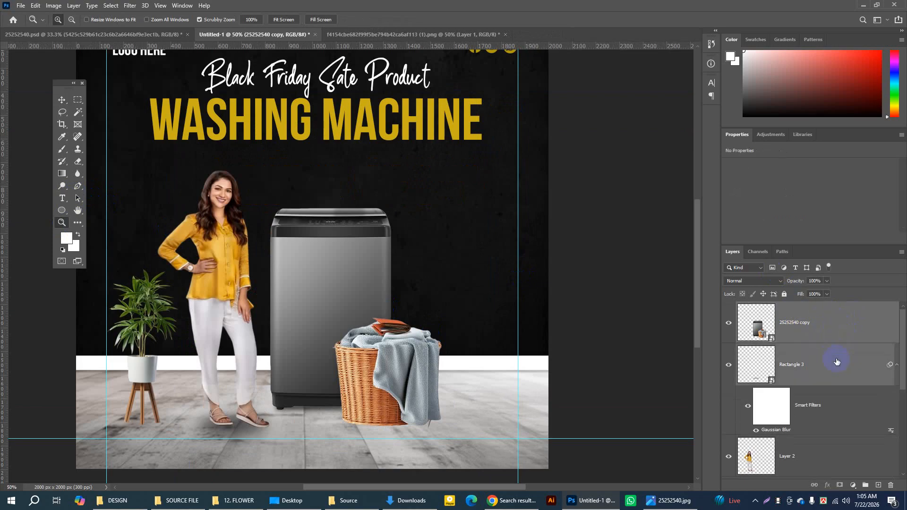
{"action": "left_click", "coordinate": [844, 450]}
{"action": "scroll", "coordinate": [839, 430], "scroll_direction": "down", "scroll_amount": 1}
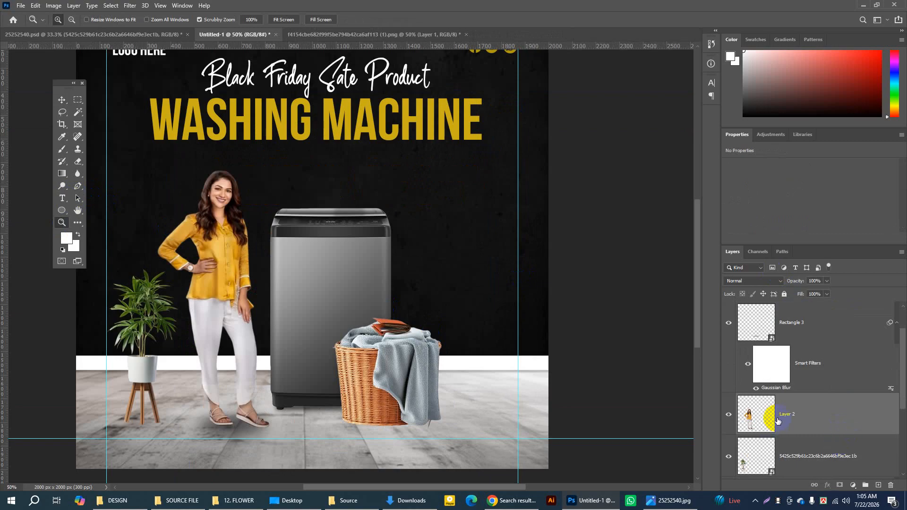
{"action": "scroll", "coordinate": [768, 411], "scroll_direction": "down", "scroll_amount": 1}
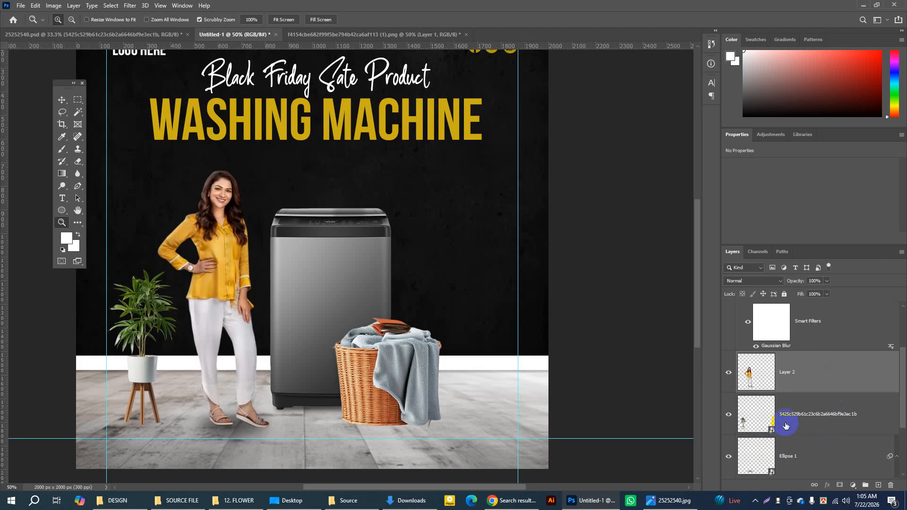
{"action": "left_click", "coordinate": [757, 451]}
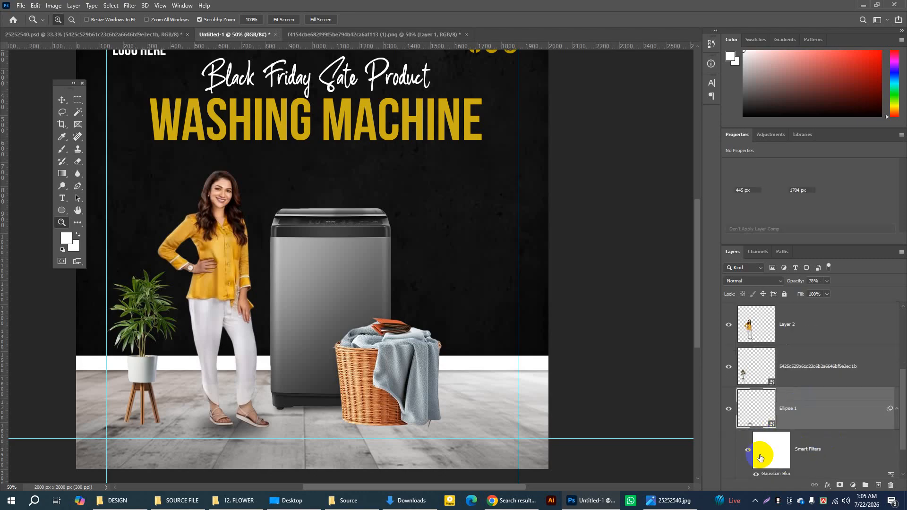
{"action": "left_click", "coordinate": [729, 409]}
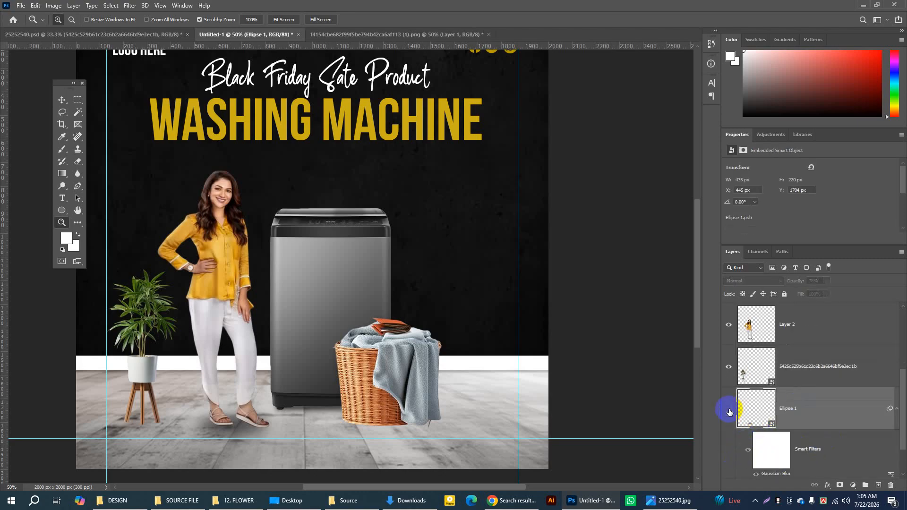
{"action": "left_click", "coordinate": [728, 410]}
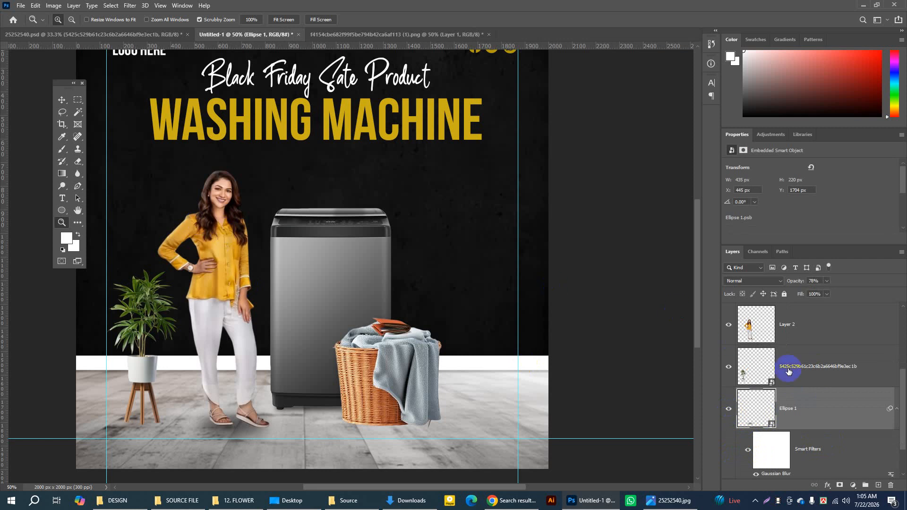
{"action": "left_click_drag", "start_coordinate": [814, 409], "coordinate": [800, 341]}
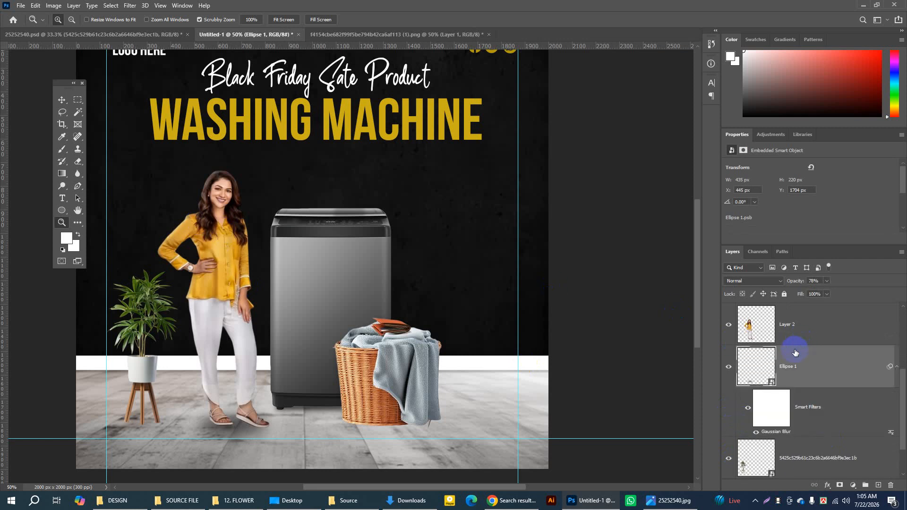
Step: Group the washing machine, the woman and their two blurred shadow layers, and name the group Image
{"action": "scroll", "coordinate": [783, 377], "scroll_direction": "up", "scroll_amount": 3}
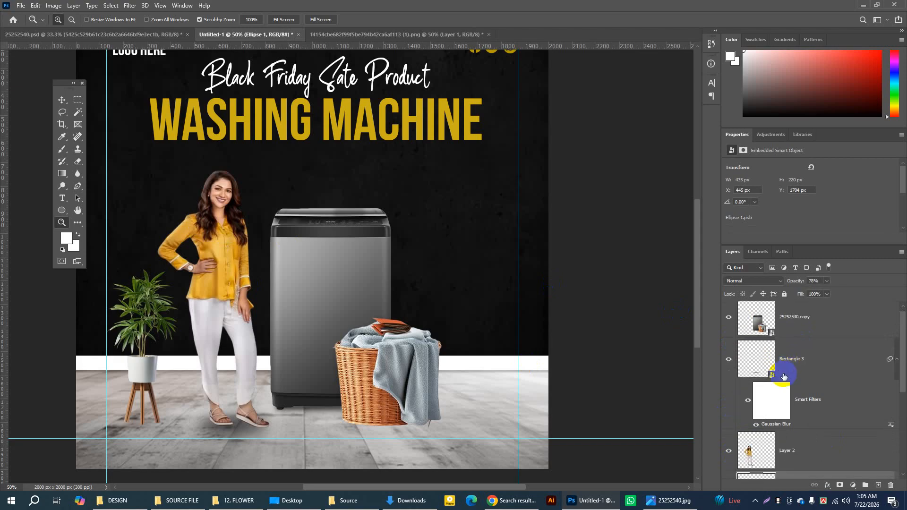
{"action": "left_click", "coordinate": [829, 327]}
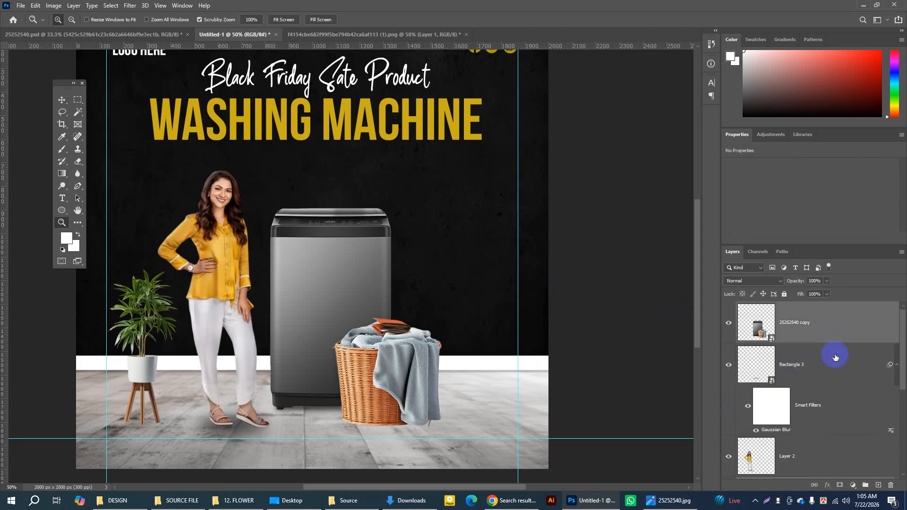
{"action": "left_click", "coordinate": [834, 366], "text": "shift"}
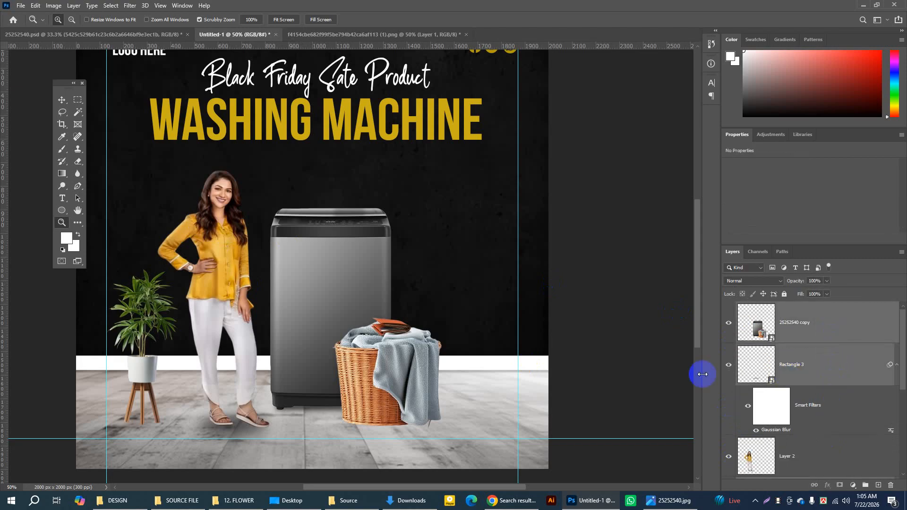
{"action": "left_click", "coordinate": [728, 367]}
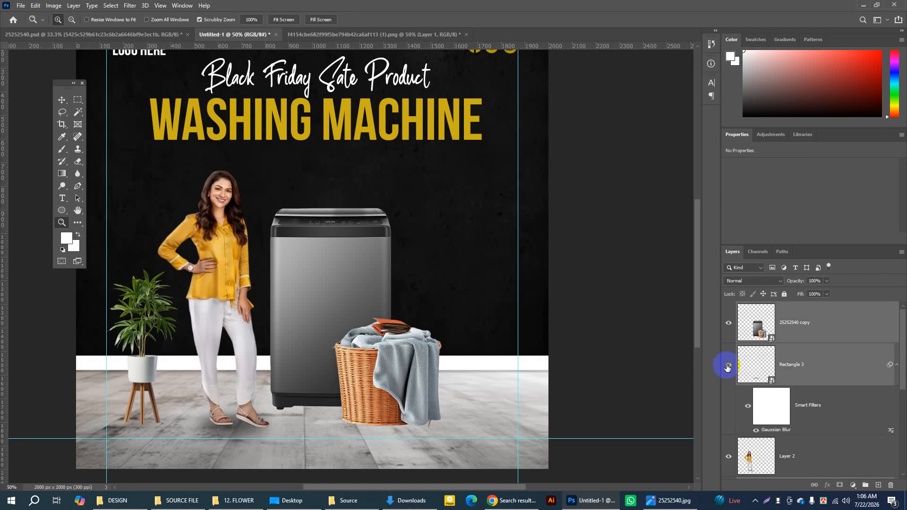
{"action": "left_click", "coordinate": [727, 367]}
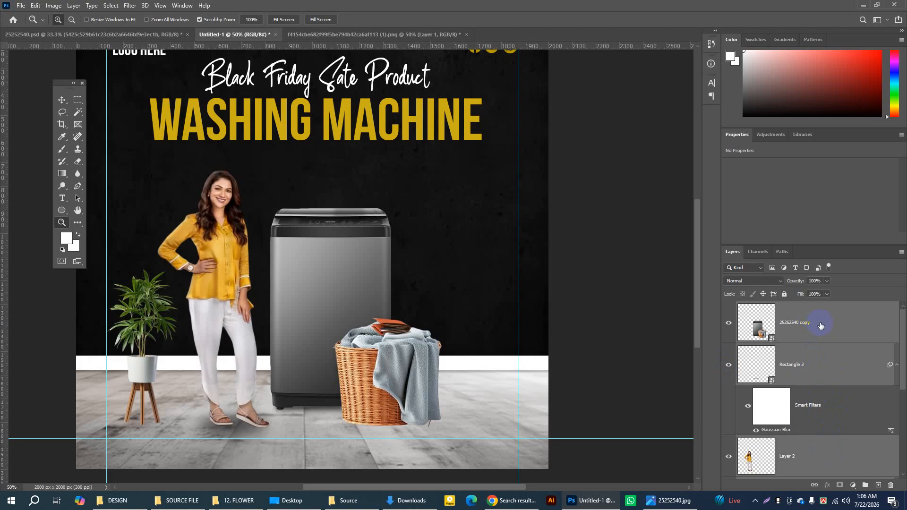
{"action": "key", "text": "ctrl+g"}
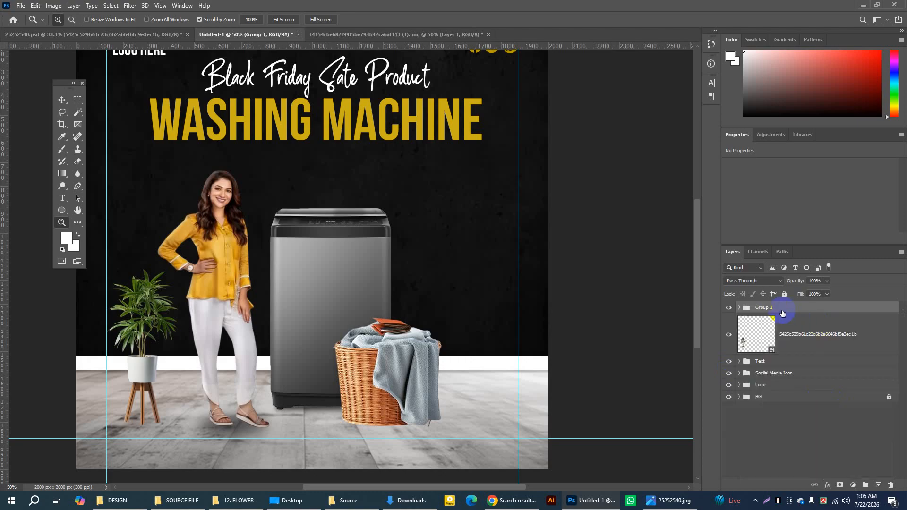
{"action": "double_click", "coordinate": [764, 310]}
{"action": "type", "text": "Image"}
{"action": "key", "text": "Return"}
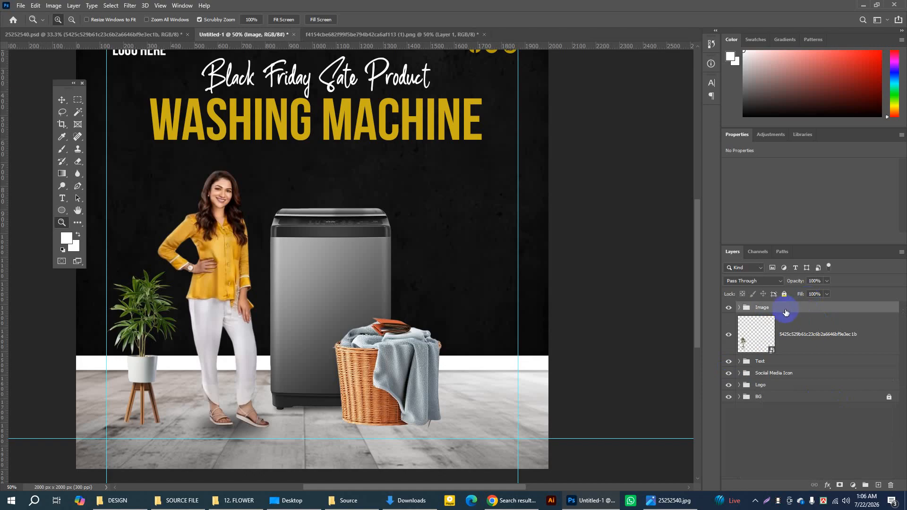
Step: Group the potted plant's layer on its own, name the group Flower and collapse it
{"action": "left_click", "coordinate": [749, 331]}
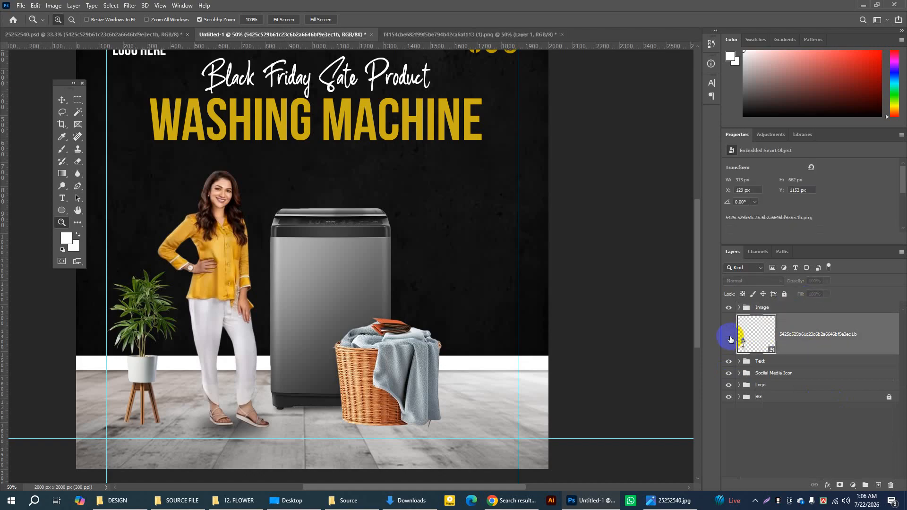
{"action": "left_click", "coordinate": [729, 336]}
{"action": "key", "text": "ctrl+g"}
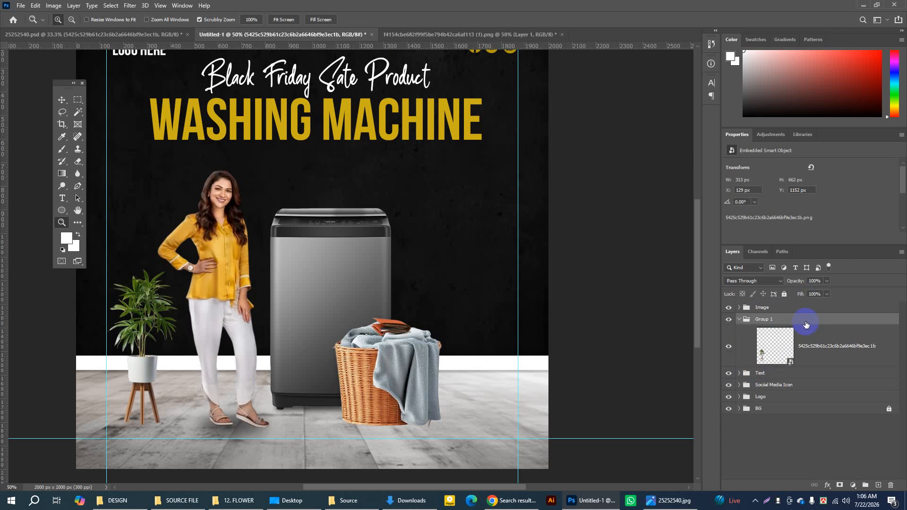
{"action": "left_click", "coordinate": [766, 324]}
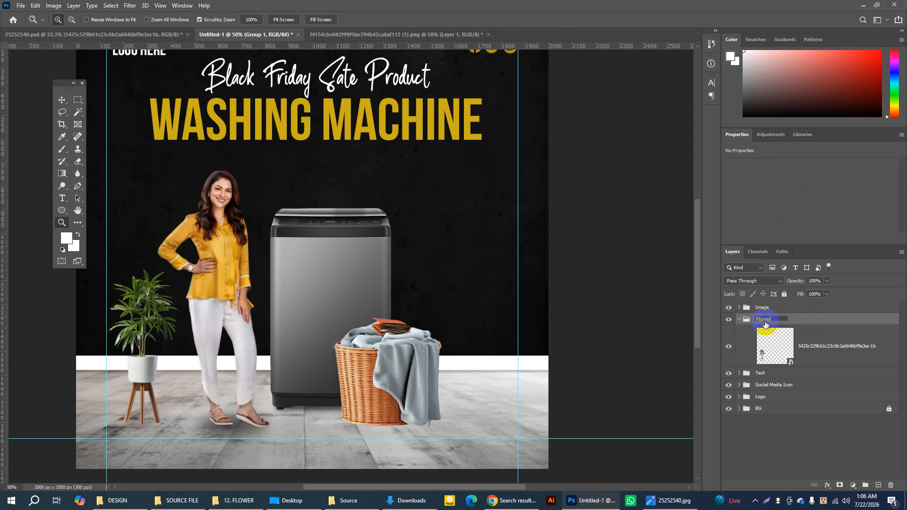
{"action": "key", "text": "Return"}
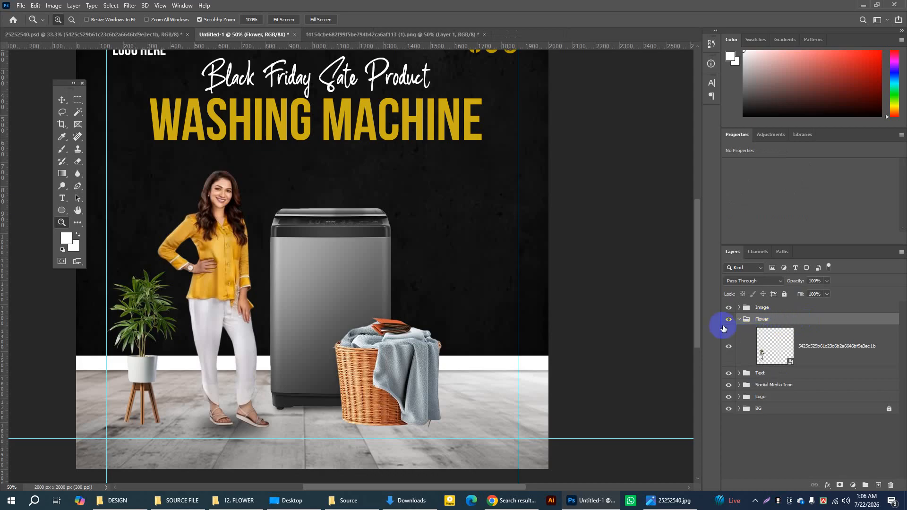
{"action": "left_click", "coordinate": [740, 320]}
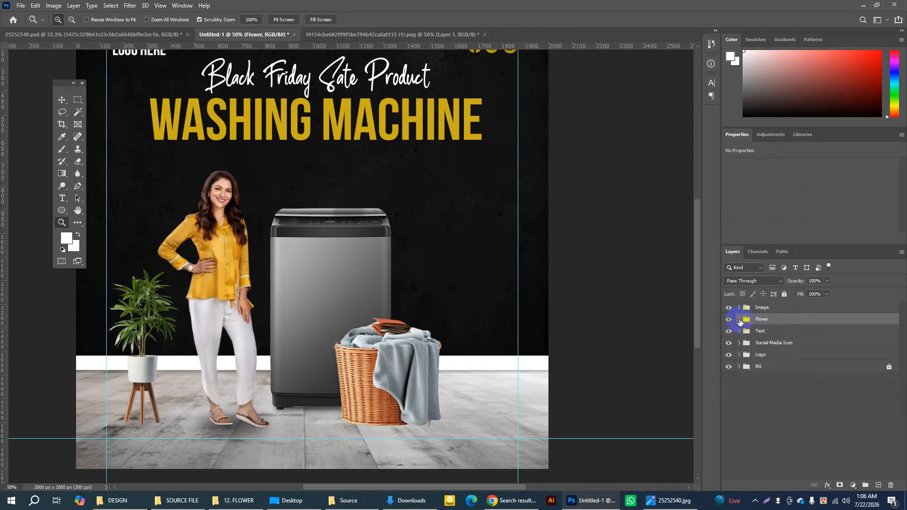
Step: Duplicate the Discount group from 25252540.psd into the Untitled-1 document, above the Image group
{"action": "left_click", "coordinate": [764, 309]}
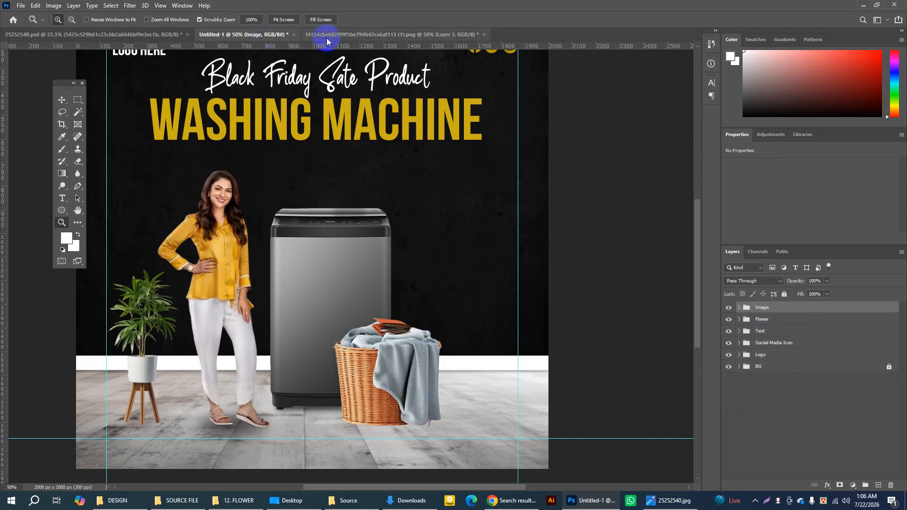
{"action": "left_click", "coordinate": [161, 35]}
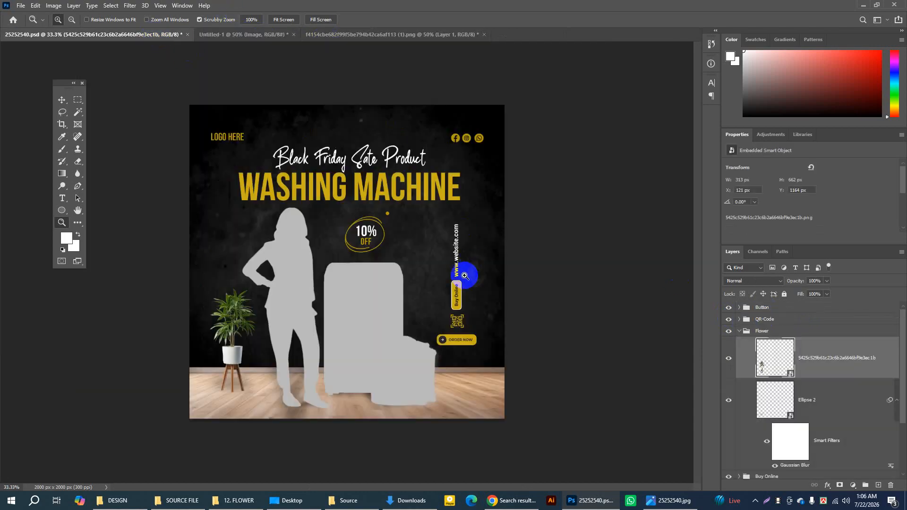
{"action": "left_click", "coordinate": [61, 99]}
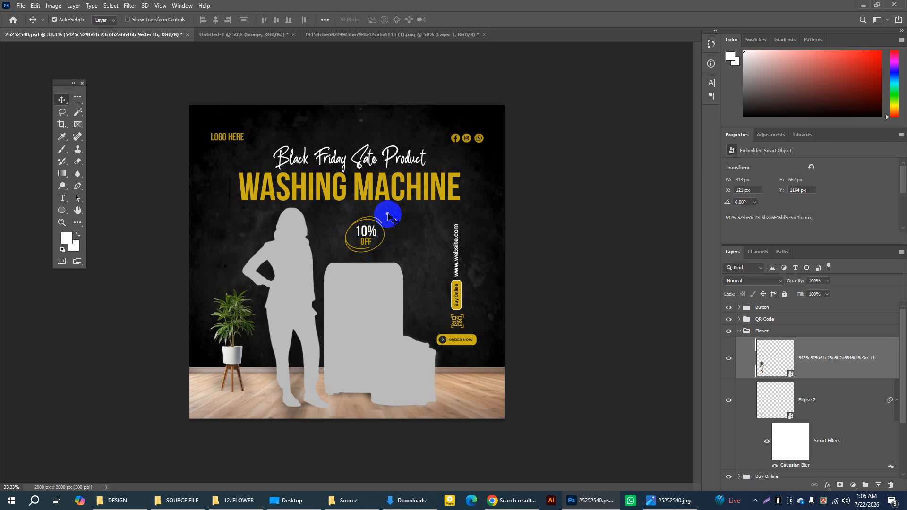
{"action": "left_click", "coordinate": [739, 331]}
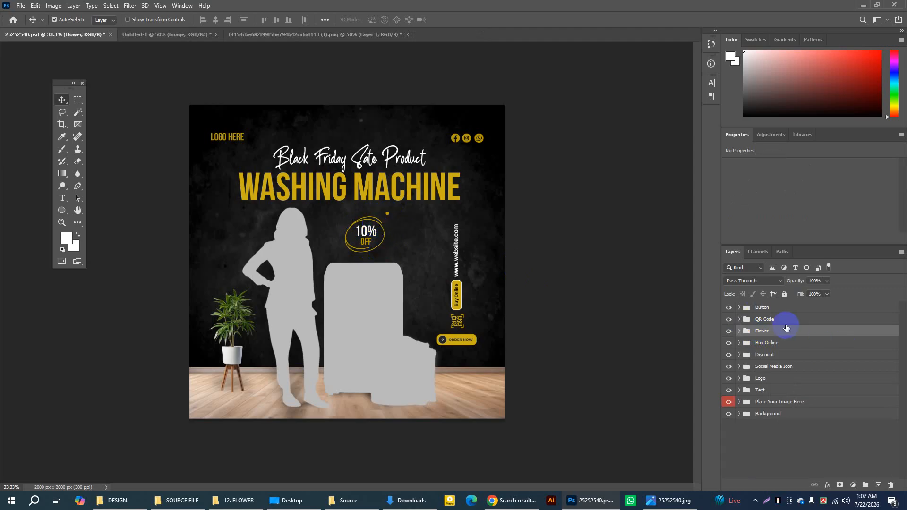
{"action": "left_click", "coordinate": [773, 358]}
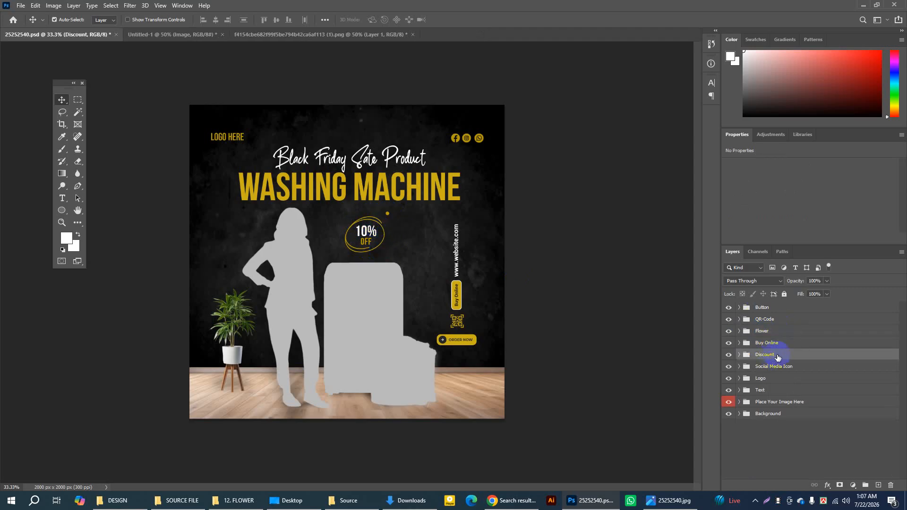
{"action": "right_click", "coordinate": [805, 354]}
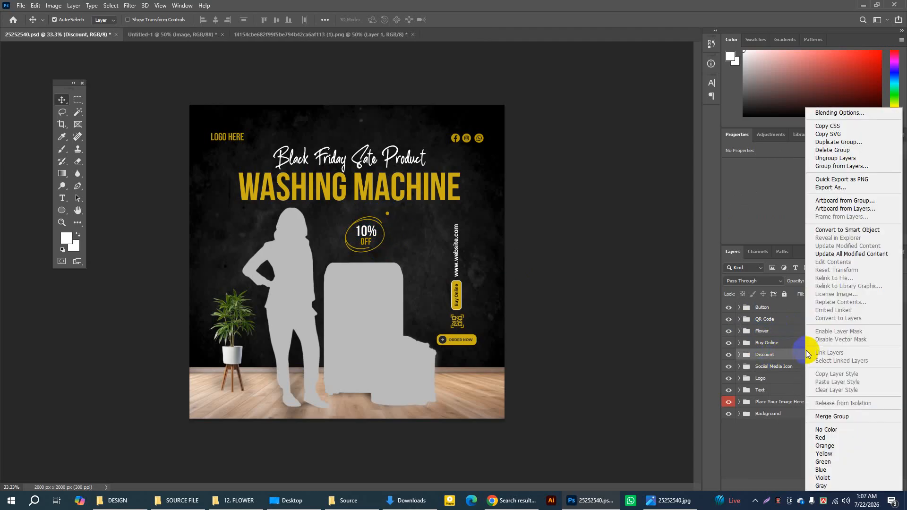
{"action": "left_click", "coordinate": [820, 142]}
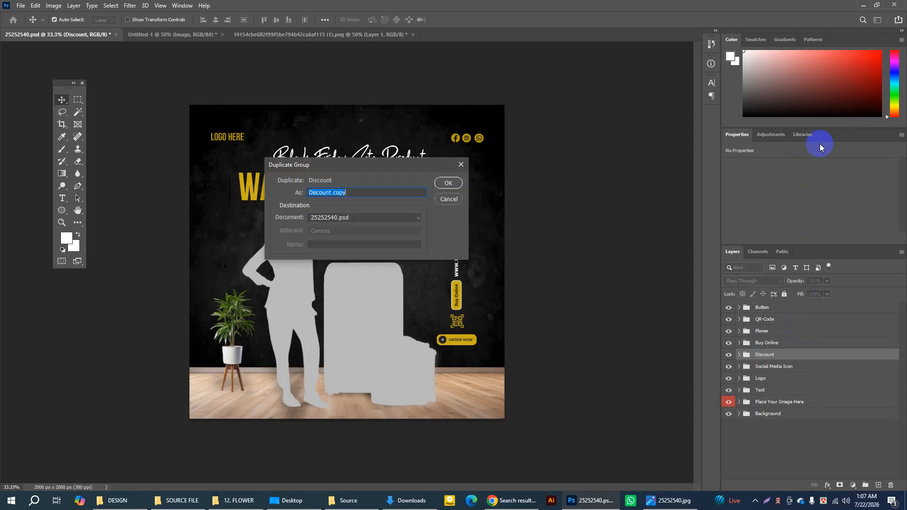
{"action": "left_click", "coordinate": [415, 217]}
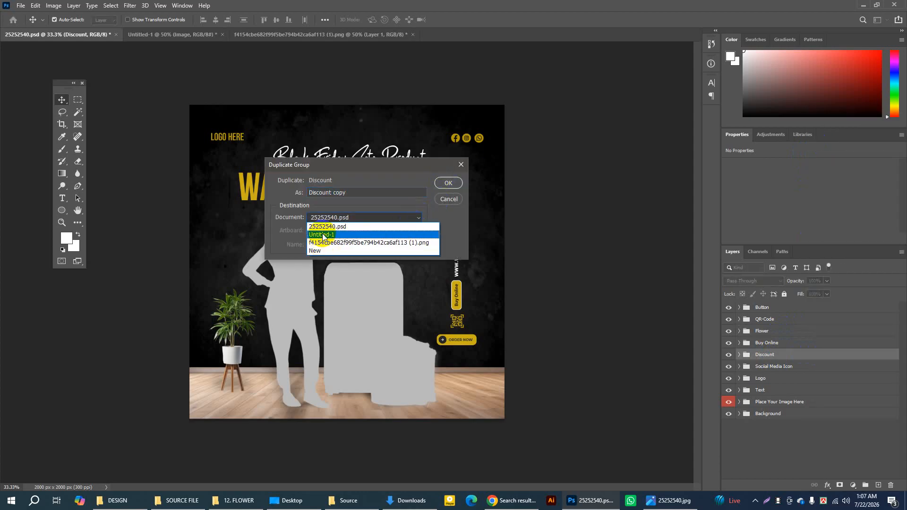
{"action": "left_click", "coordinate": [323, 235]}
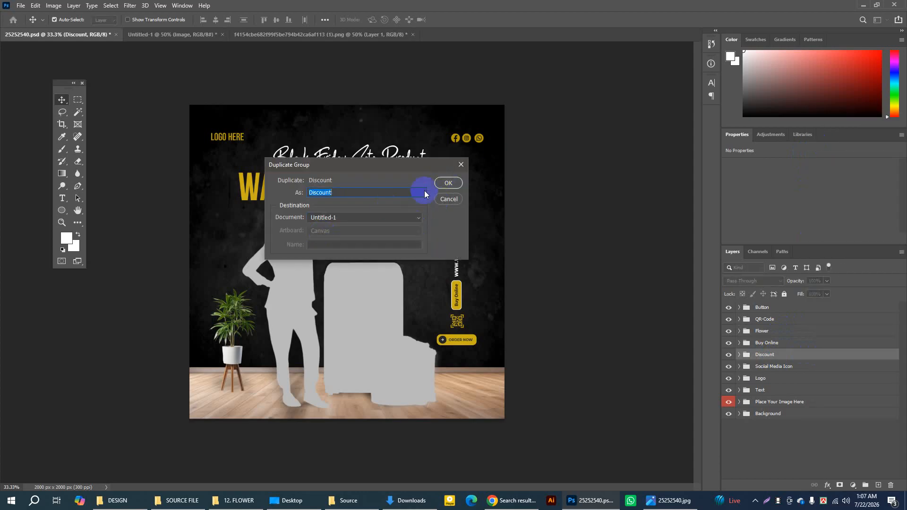
{"action": "left_click", "coordinate": [449, 183]}
Step: In Untitled-1, set the Move tool's auto-select to Group and move the 10% OFF badge clear of the washing machine, to its upper right
{"action": "left_click", "coordinate": [174, 35]}
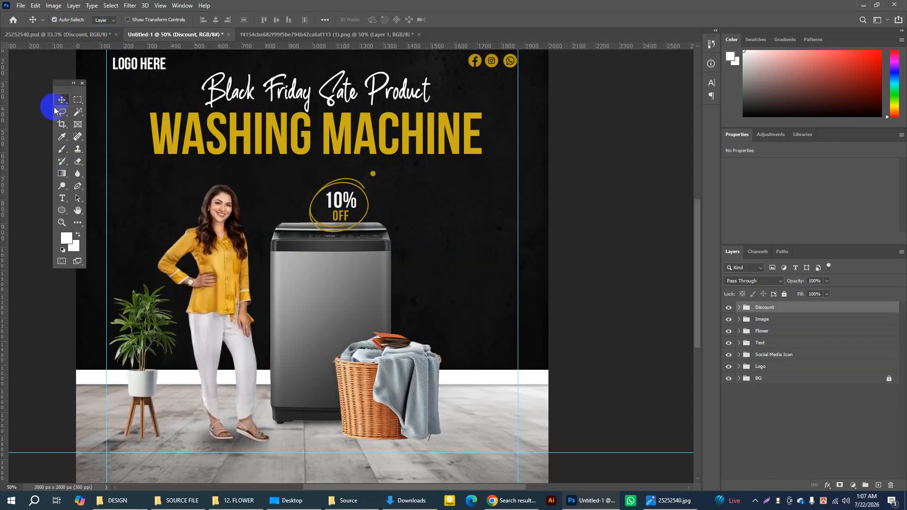
{"action": "left_click", "coordinate": [104, 20]}
{"action": "left_click", "coordinate": [106, 28]}
{"action": "left_click", "coordinate": [348, 203]}
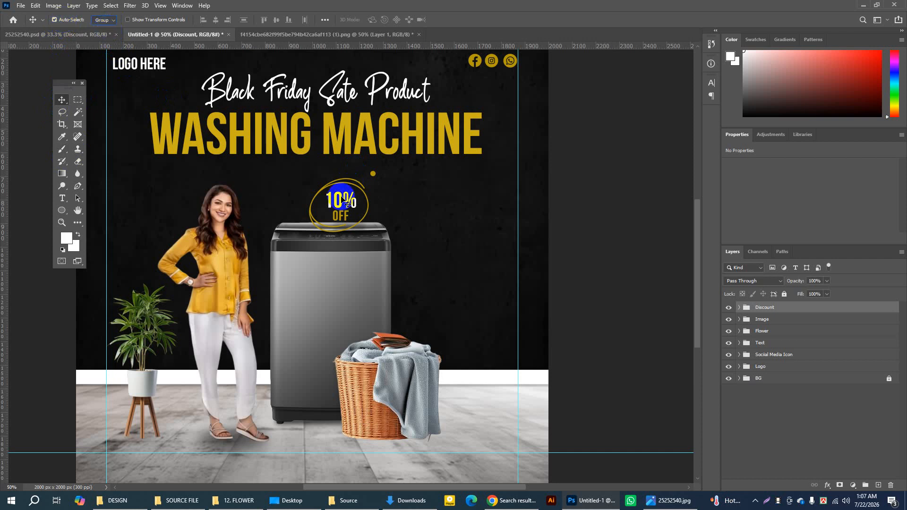
{"action": "left_click_drag", "start_coordinate": [348, 203], "coordinate": [422, 196]}
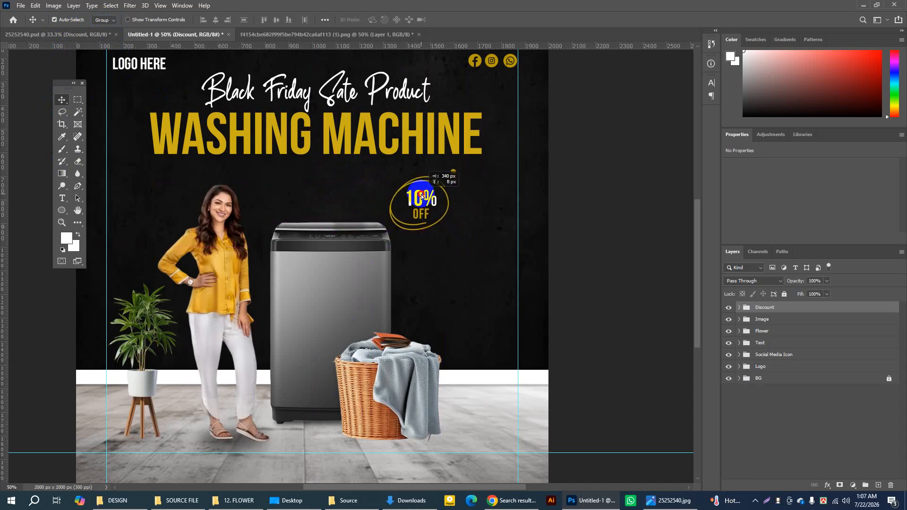
Step: Scale the 10% OFF badge to about 70.56% and center it above the washing machine's lid
{"action": "left_click", "coordinate": [729, 308]}
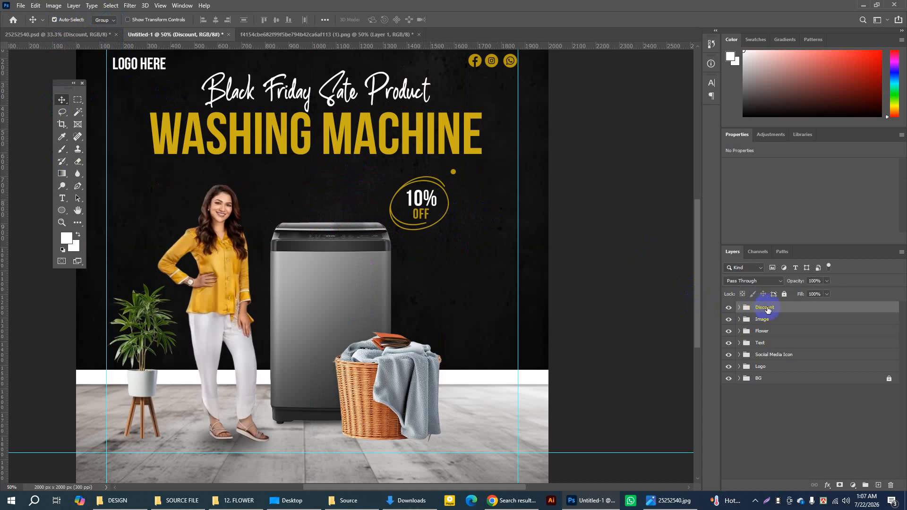
{"action": "key", "text": "ctrl+t"}
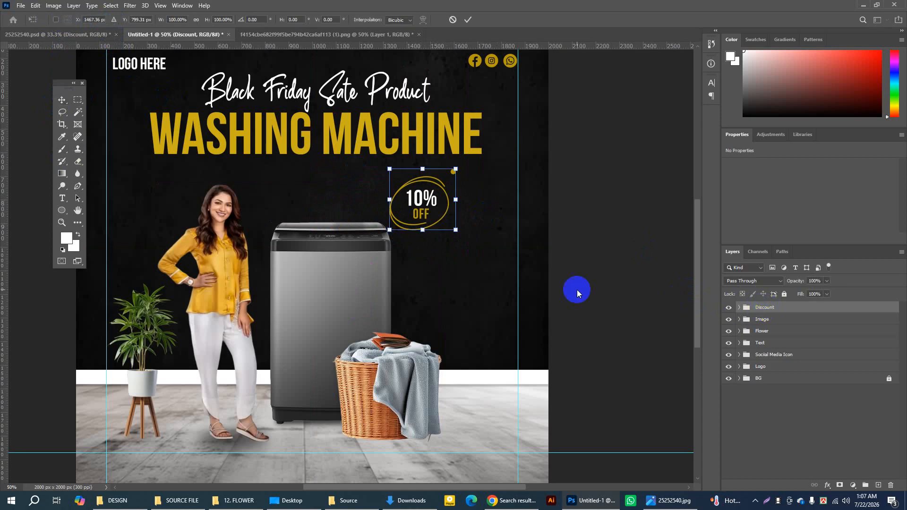
{"action": "left_click_drag", "start_coordinate": [456, 230], "coordinate": [435, 215]}
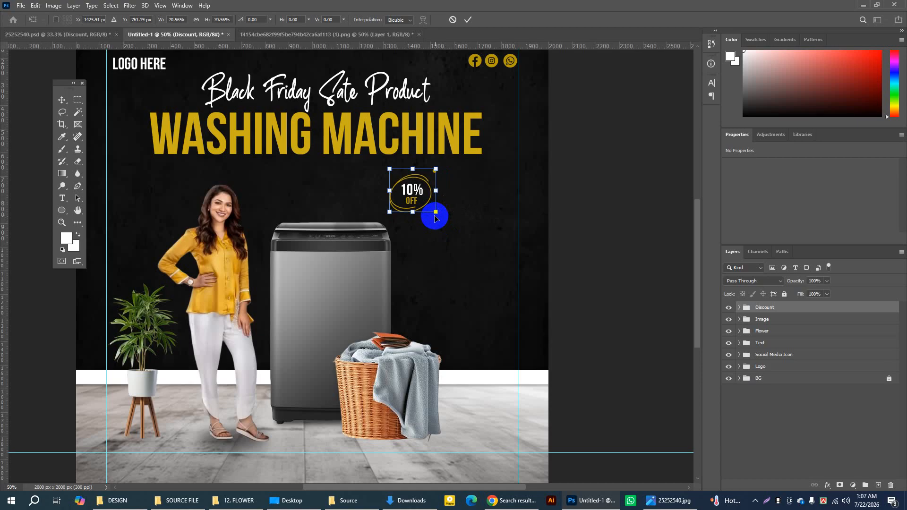
{"action": "left_click", "coordinate": [468, 21]}
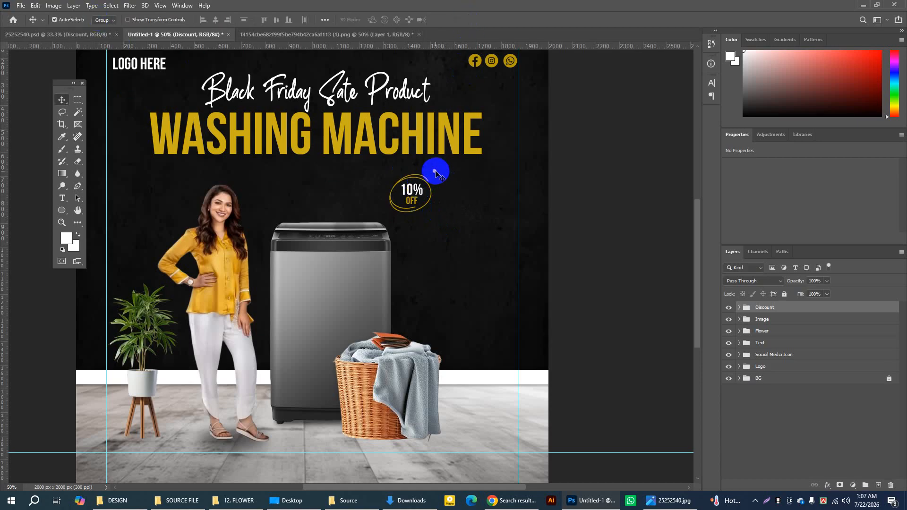
{"action": "left_click_drag", "start_coordinate": [434, 175], "coordinate": [358, 171]}
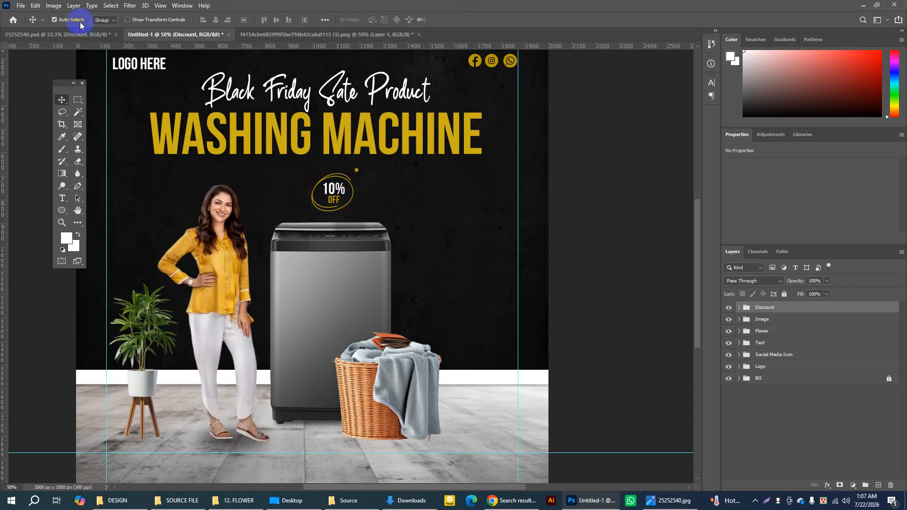
Step: Check the reference poster, then add a layer in Untitled-1 and draw a white rectangle about 404 × 86 px above the laundry basket
{"action": "left_click", "coordinate": [76, 34]}
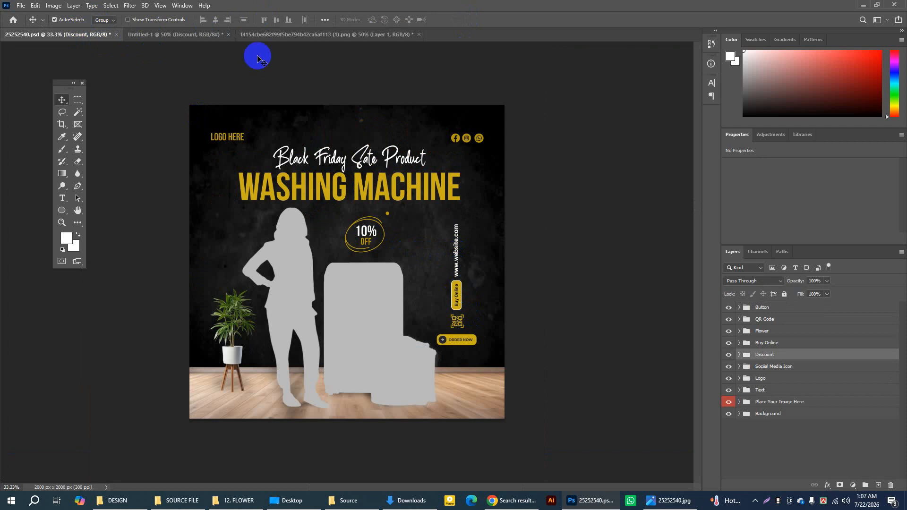
{"action": "left_click", "coordinate": [186, 36]}
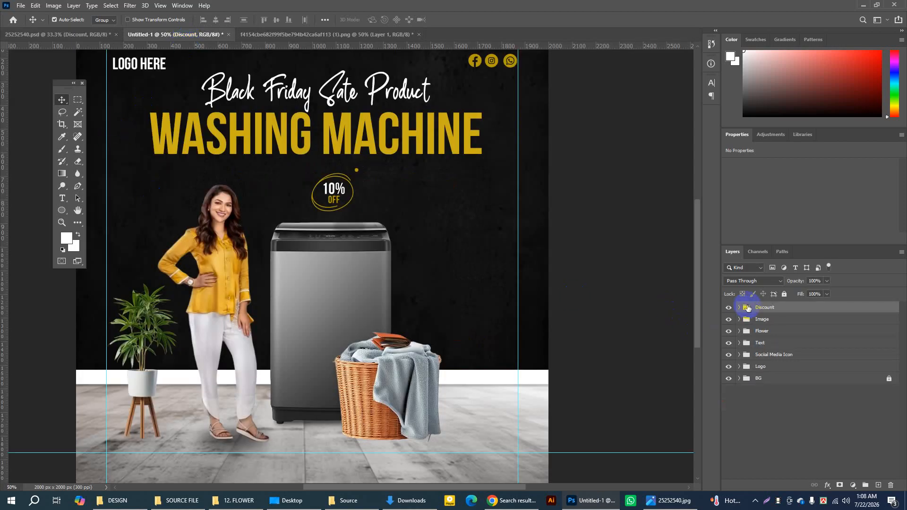
{"action": "left_click", "coordinate": [879, 486]}
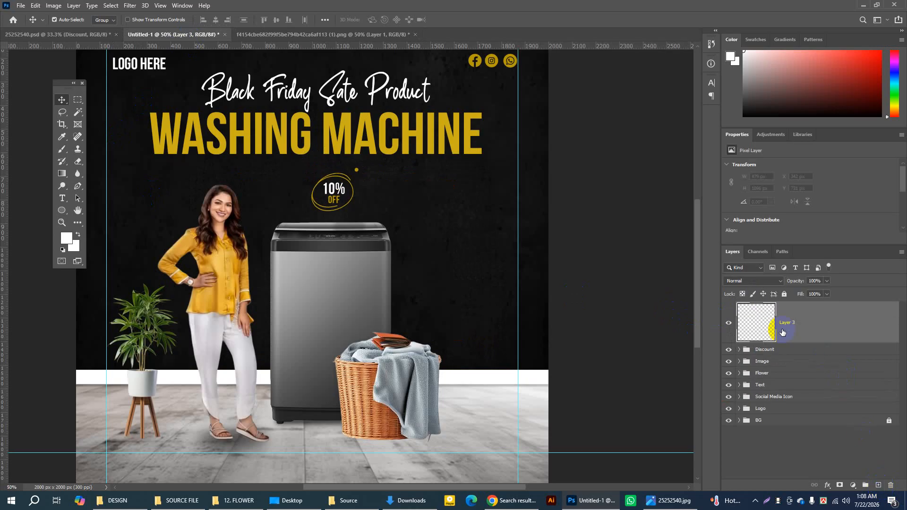
{"action": "left_click", "coordinate": [61, 215]}
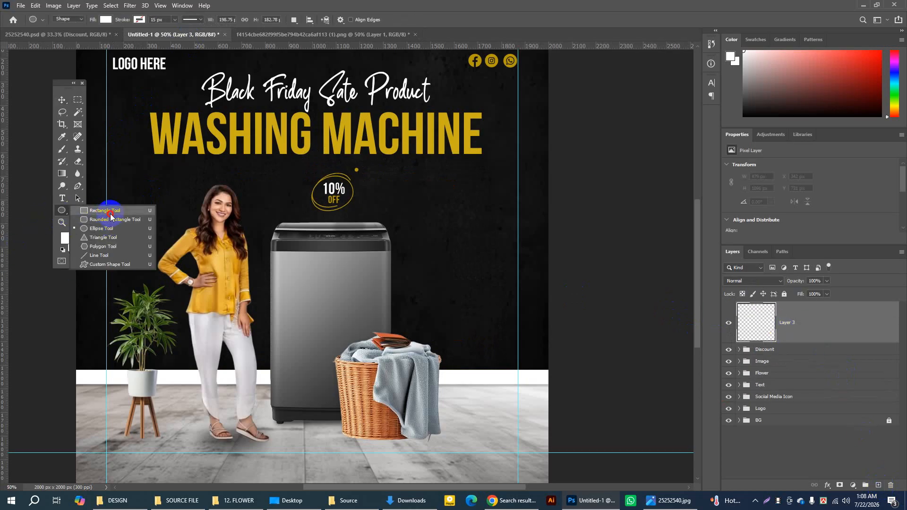
{"action": "left_click", "coordinate": [108, 211]}
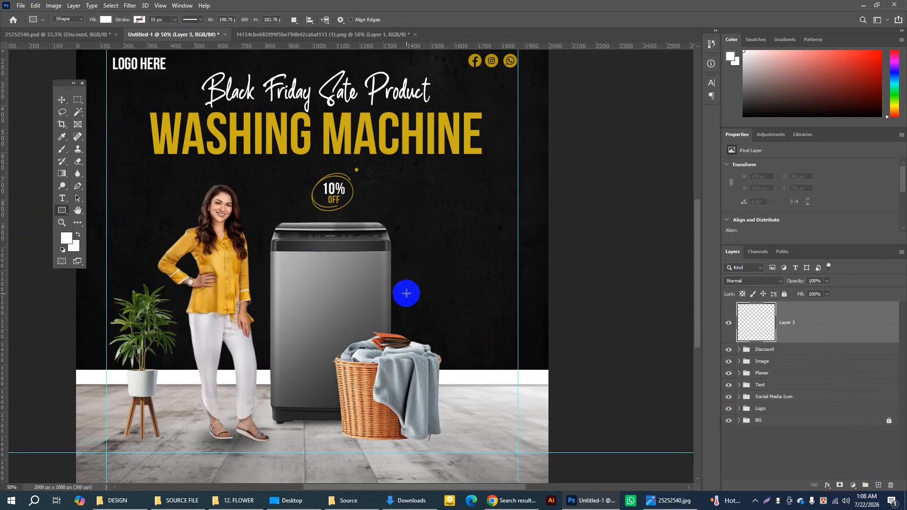
{"action": "left_click_drag", "start_coordinate": [406, 295], "coordinate": [501, 315]}
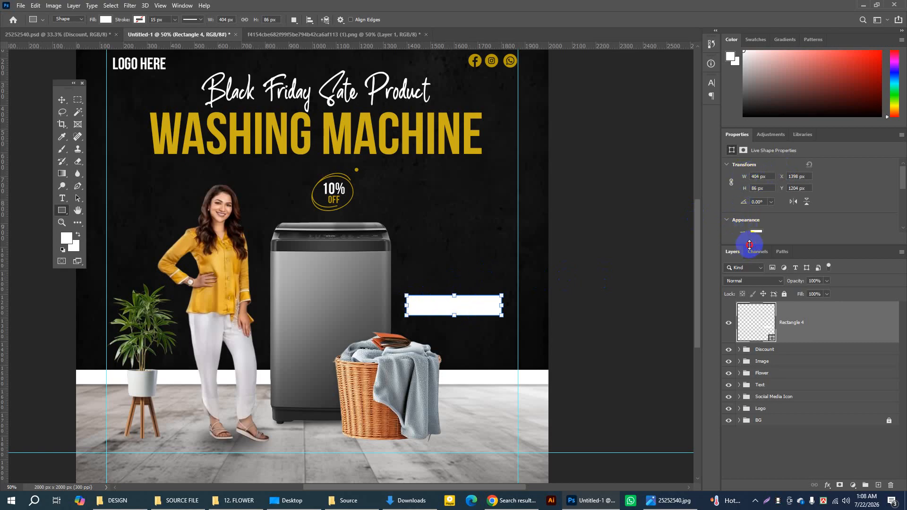
Step: Round all four corners of the white rectangle with a linked 50 px radius
{"action": "left_click_drag", "start_coordinate": [750, 245], "coordinate": [758, 332]}
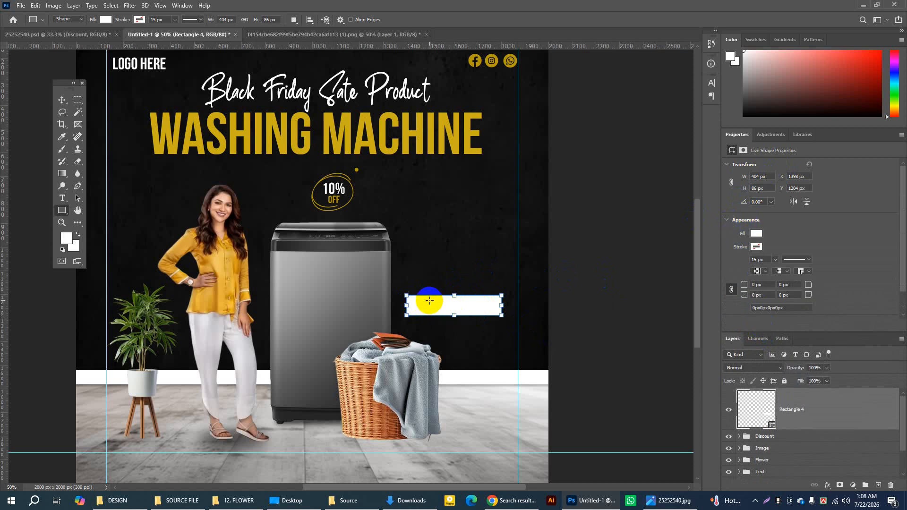
{"action": "left_click", "coordinate": [751, 285]}
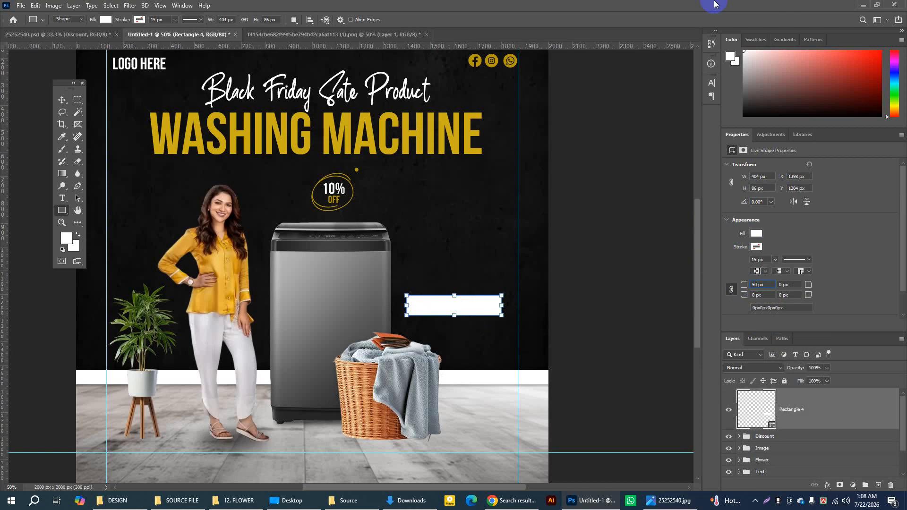
{"action": "type", "text": "50"}
{"action": "key", "text": "Return"}
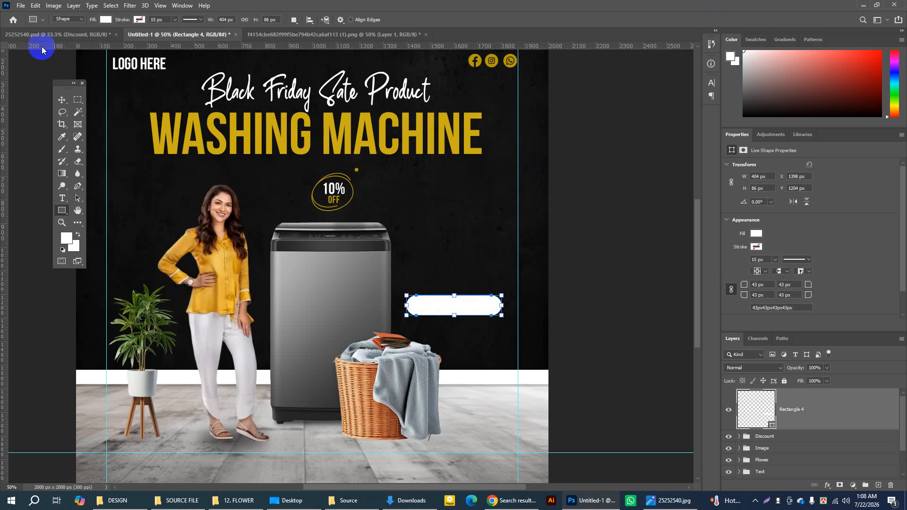
Step: Move the white rounded rectangle down closer to the laundry basket and scale it to about 79.16%
{"action": "left_click", "coordinate": [62, 101]}
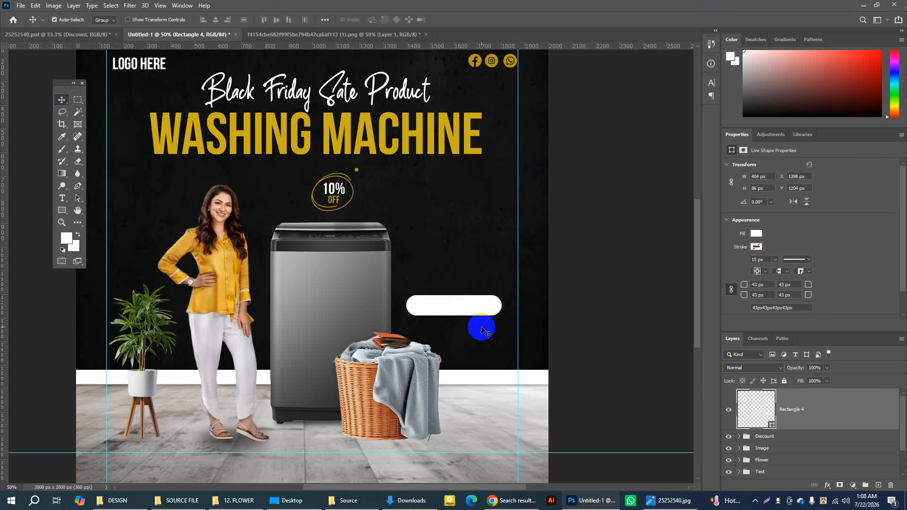
{"action": "left_click", "coordinate": [474, 310]}
{"action": "left_click_drag", "start_coordinate": [475, 310], "coordinate": [478, 326]}
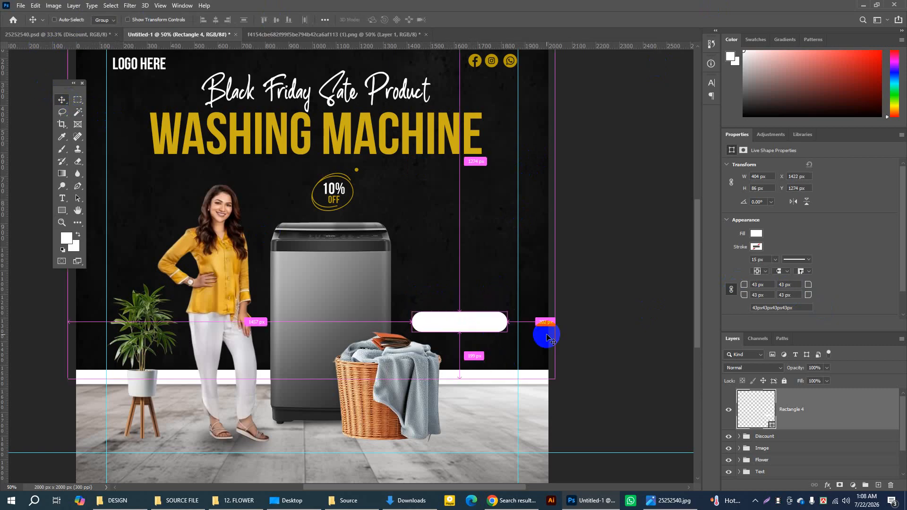
{"action": "key", "text": "ctrl+t"}
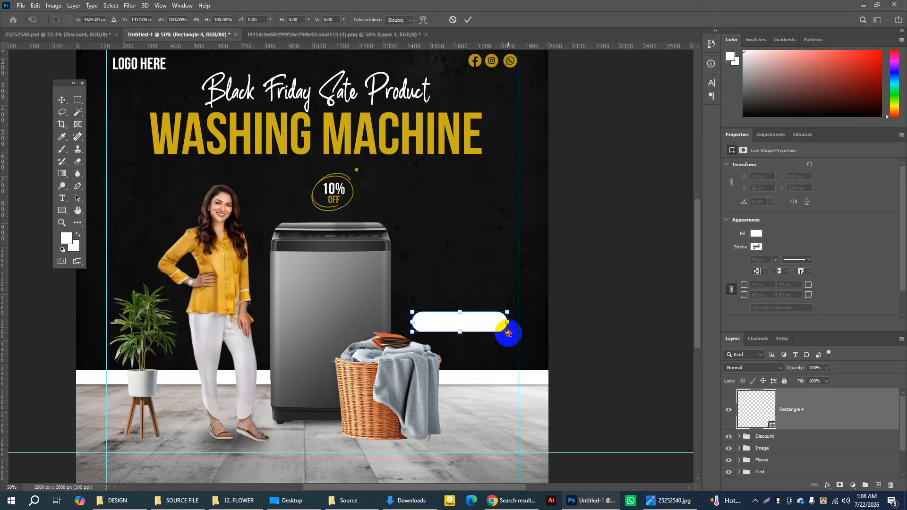
{"action": "left_click_drag", "start_coordinate": [508, 334], "coordinate": [498, 333]}
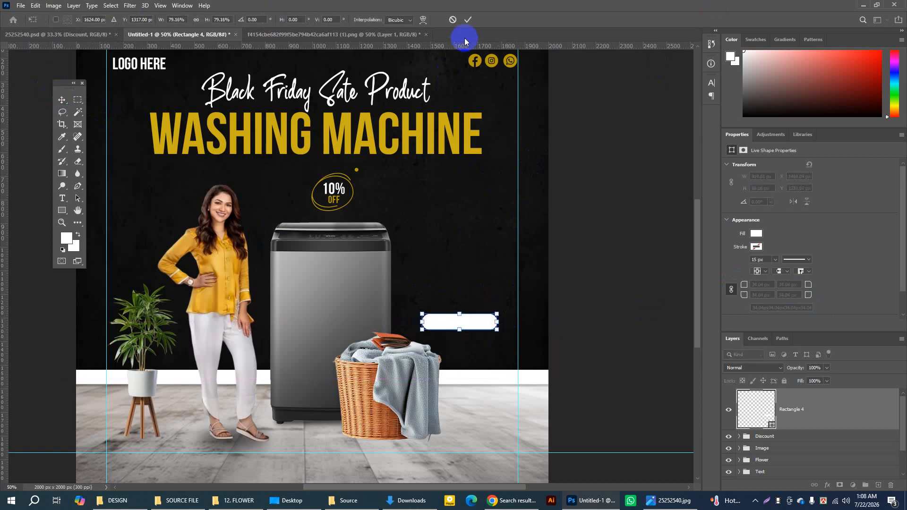
{"action": "left_click", "coordinate": [468, 19]}
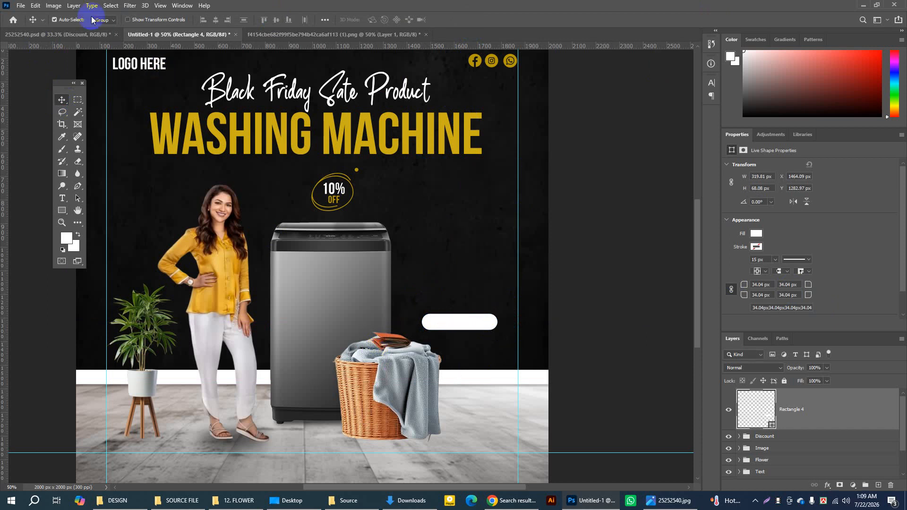
Step: Check the reference poster, then shift the rounded rectangle in Untitled-1 slightly right and down to about X 1501, Y 1292 px
{"action": "left_click", "coordinate": [71, 34]}
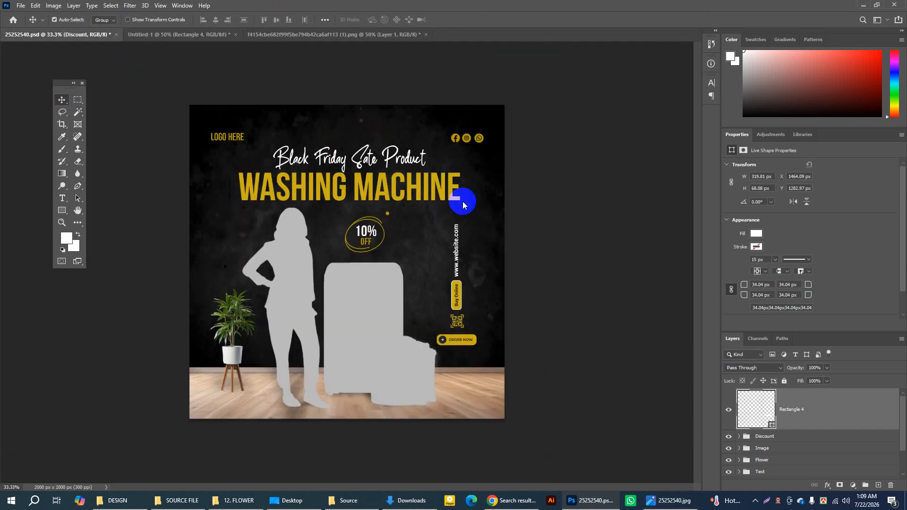
{"action": "left_click", "coordinate": [138, 34]}
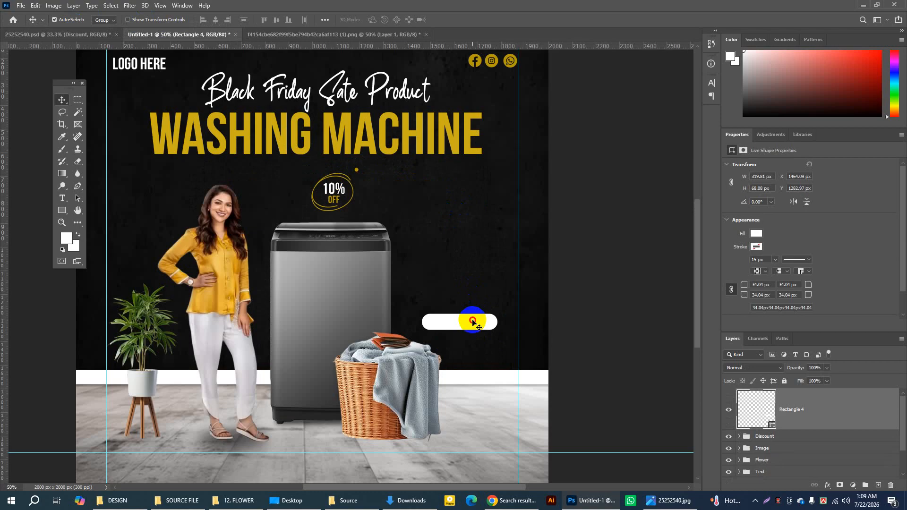
{"action": "left_click_drag", "start_coordinate": [473, 322], "coordinate": [482, 324]}
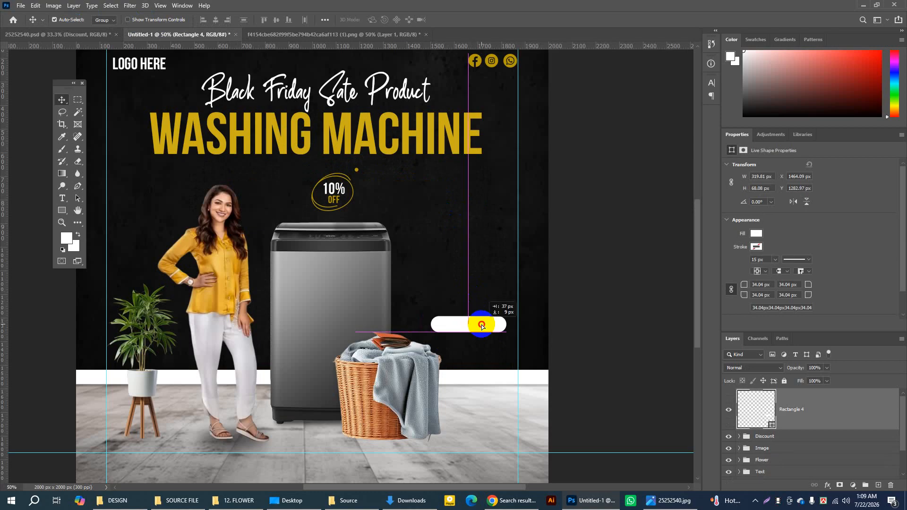
Step: Apply a Color Overlay to the rounded rectangle, sampling the yellow edc45d from the woman's shirt
{"action": "double_click", "coordinate": [841, 383]}
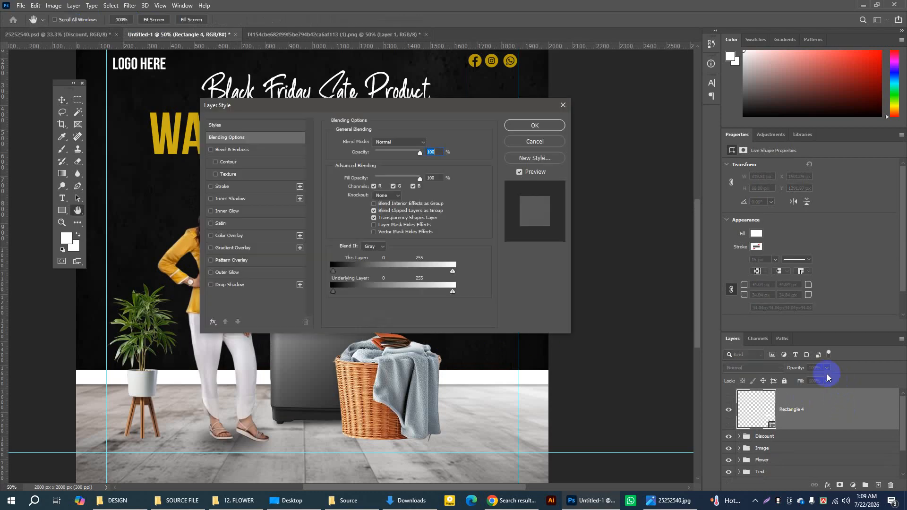
{"action": "left_click", "coordinate": [241, 236]}
{"action": "left_click_drag", "start_coordinate": [337, 105], "coordinate": [441, 102]}
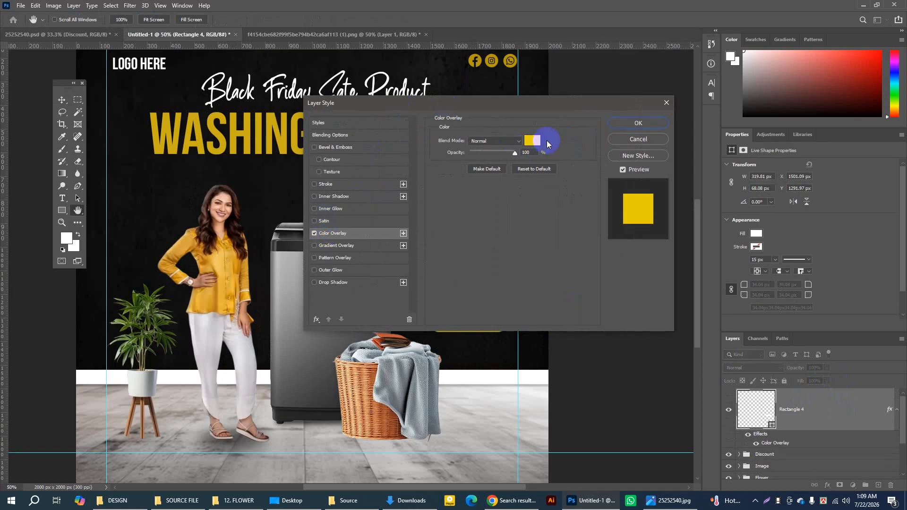
{"action": "left_click", "coordinate": [531, 143]}
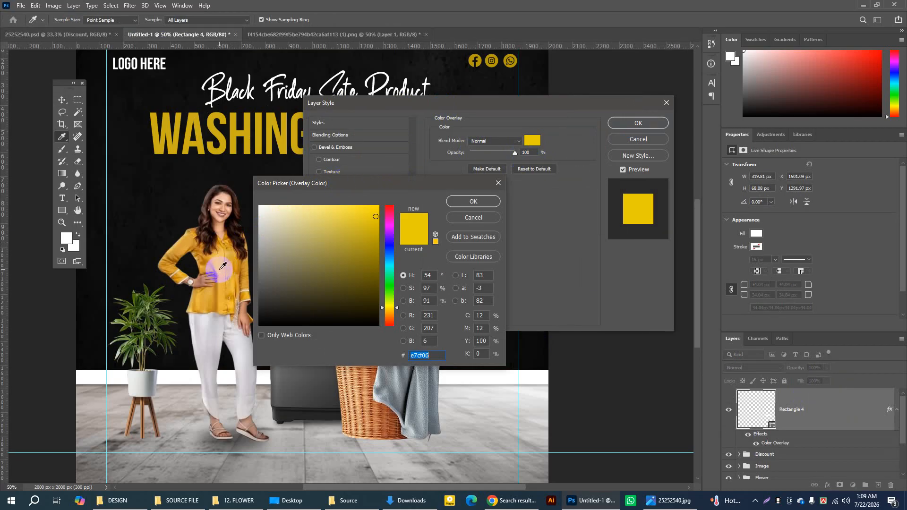
{"action": "left_click", "coordinate": [223, 266]}
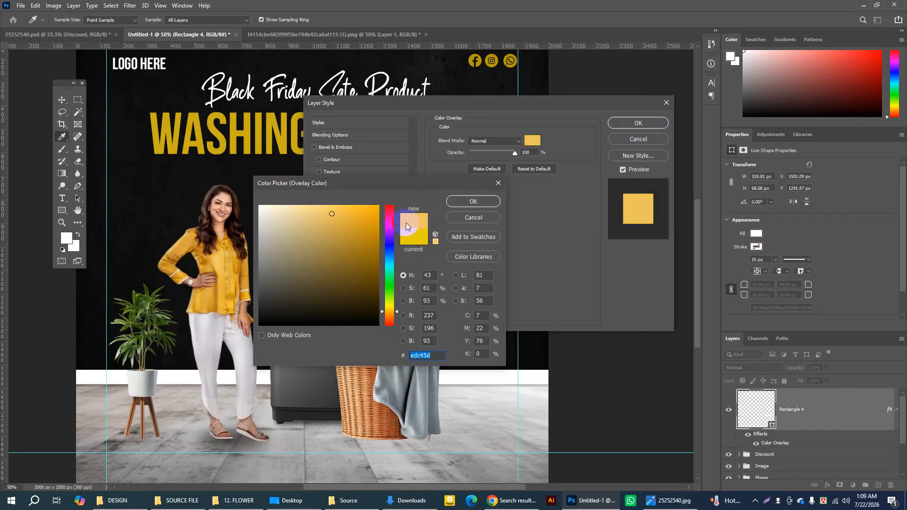
{"action": "left_click", "coordinate": [472, 201]}
{"action": "left_click", "coordinate": [642, 123]}
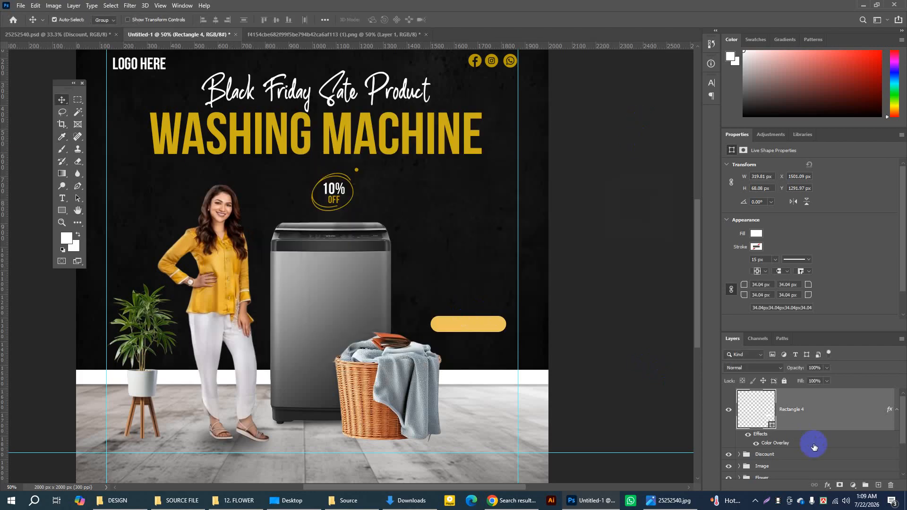
Step: Add a layer and start a 36 pt text above the yellow button in the Bebas Regular font
{"action": "left_click", "coordinate": [878, 487]}
{"action": "left_click", "coordinate": [62, 198]}
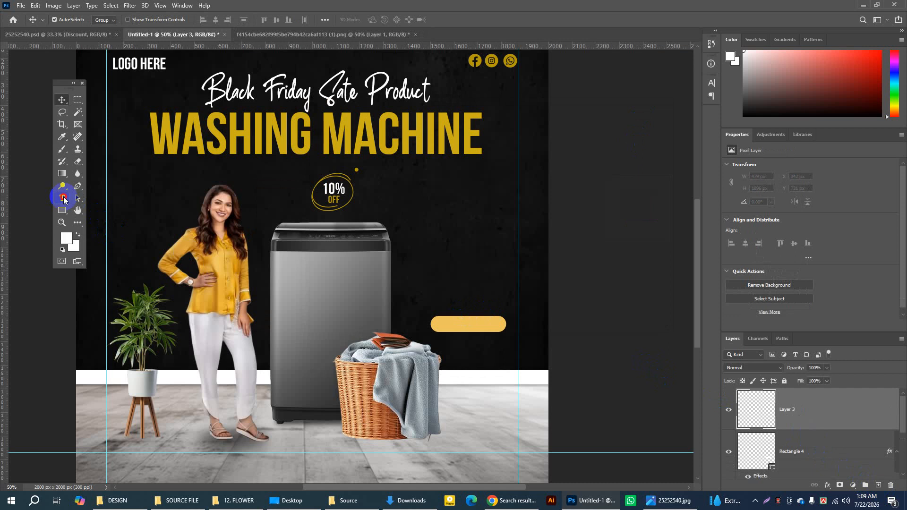
{"action": "left_click", "coordinate": [417, 286]}
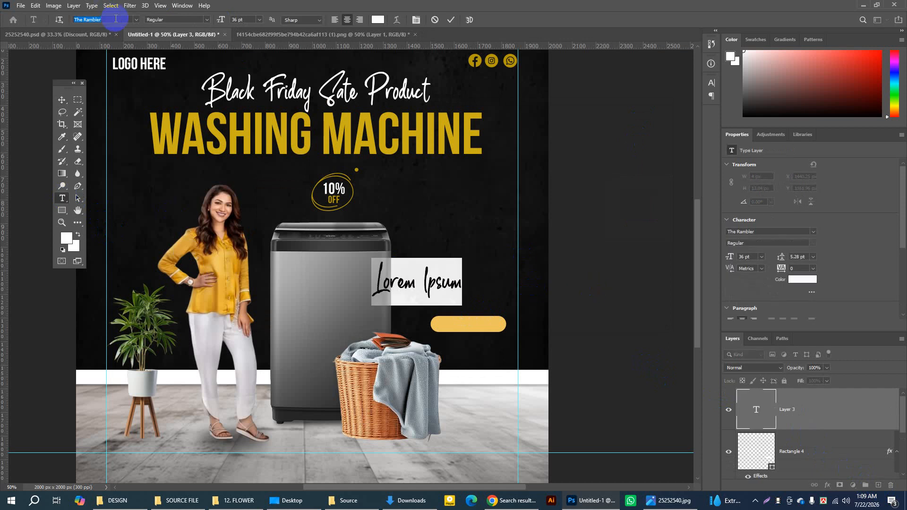
{"action": "type", "text": "be"}
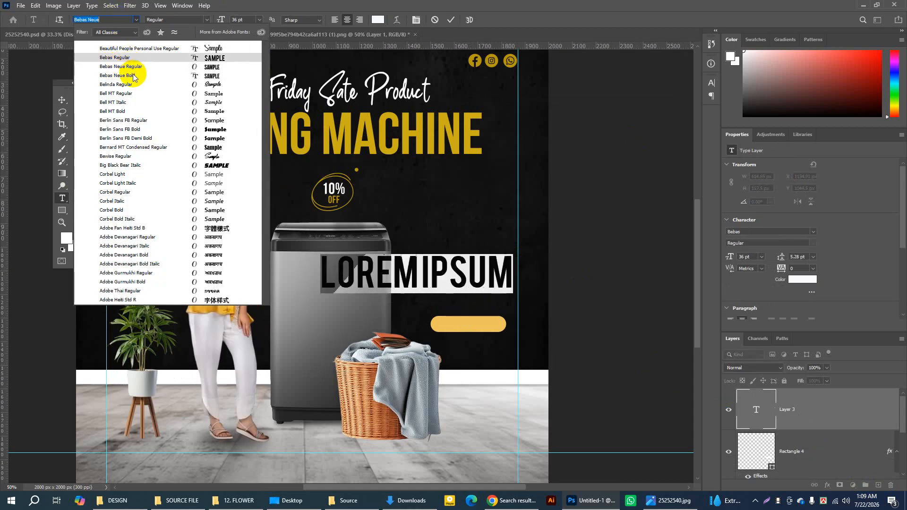
{"action": "left_click", "coordinate": [132, 58]}
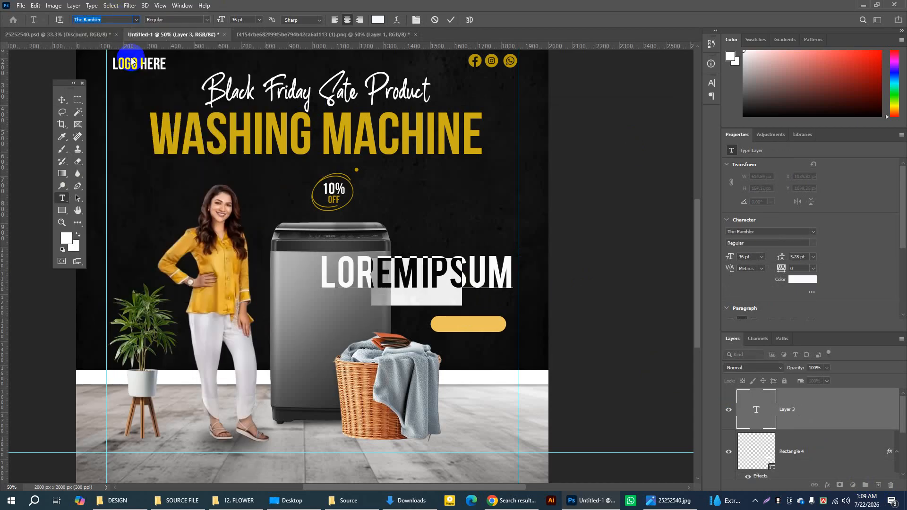
Step: Replace the placeholder text with "ORDER NOW" and commit it
{"action": "left_click", "coordinate": [336, 271]}
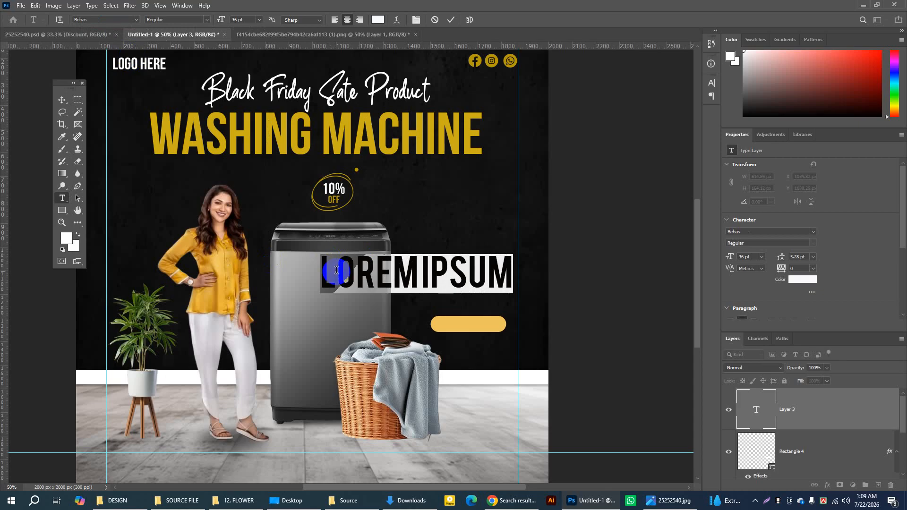
{"action": "left_click", "coordinate": [511, 206]}
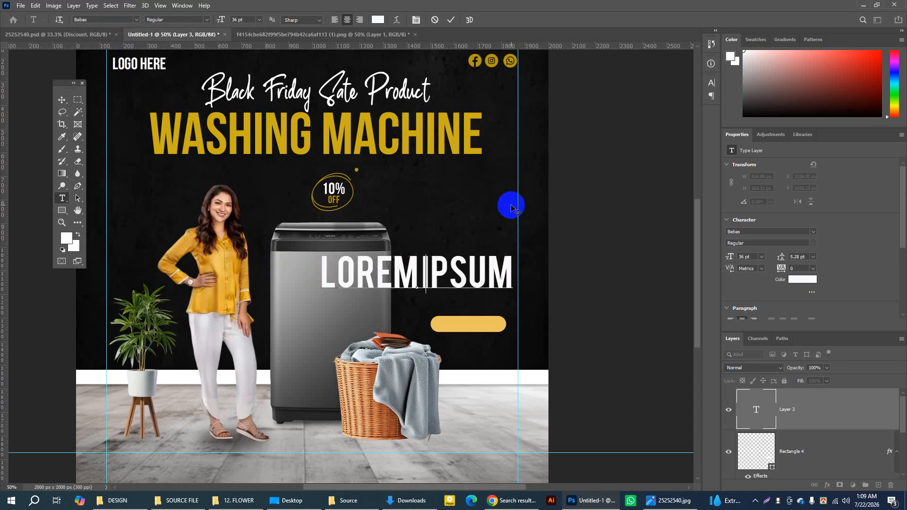
{"action": "type", "text": "ORD"}
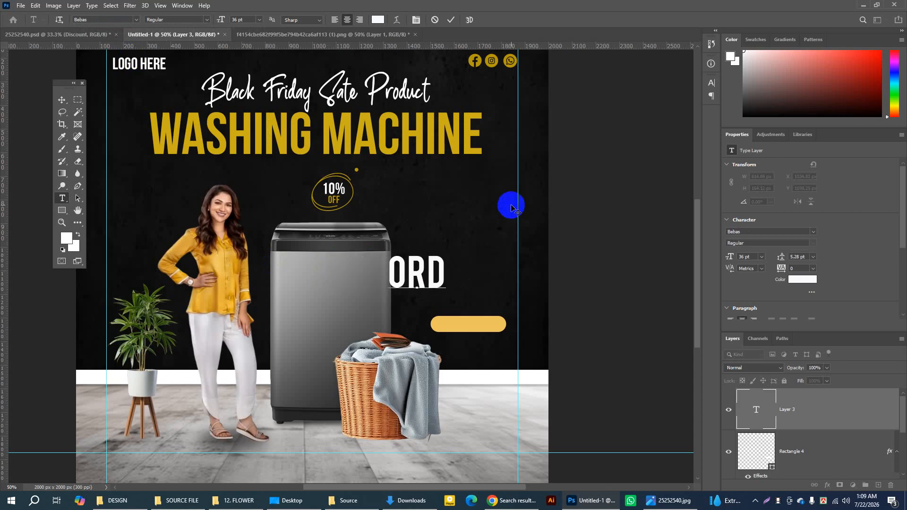
{"action": "type", "text": "ER"}
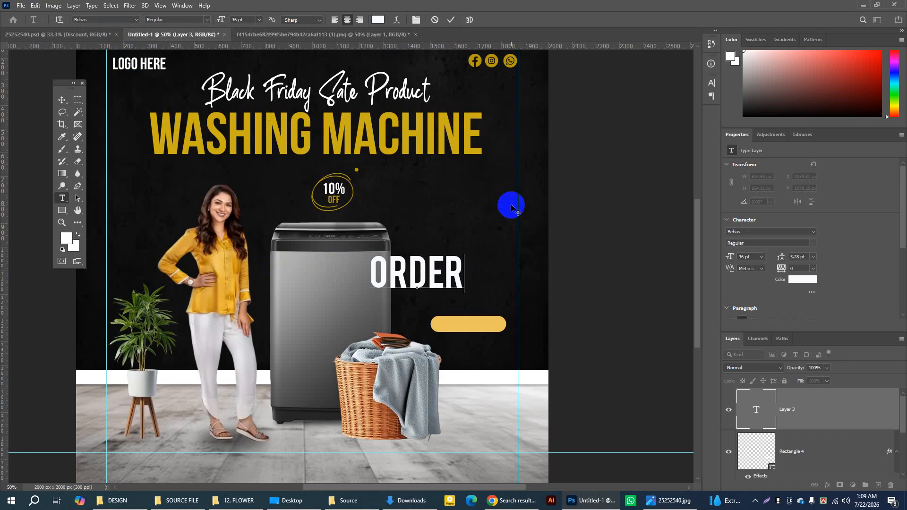
{"action": "type", "text": " NOW"}
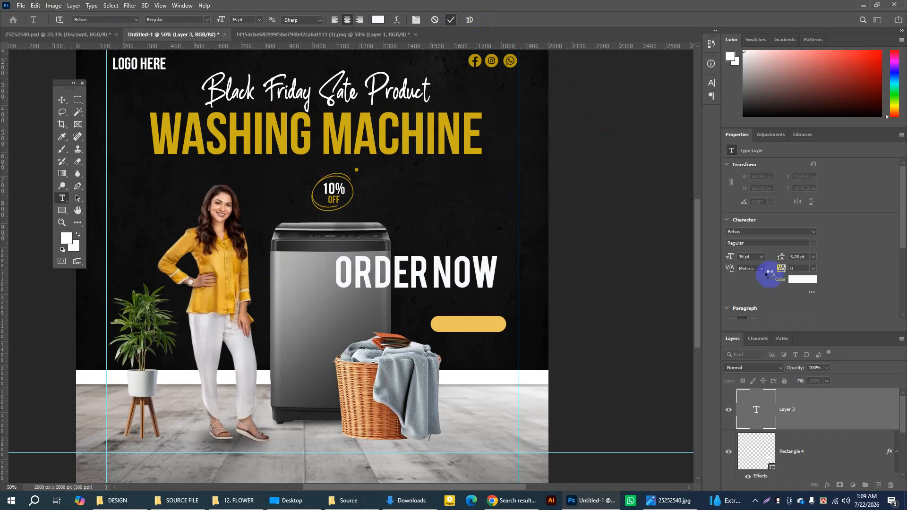
{"action": "left_click", "coordinate": [770, 274]}
Step: Scale the ORDER NOW text down to about 17.32%
{"action": "key", "text": "ctrl+t"}
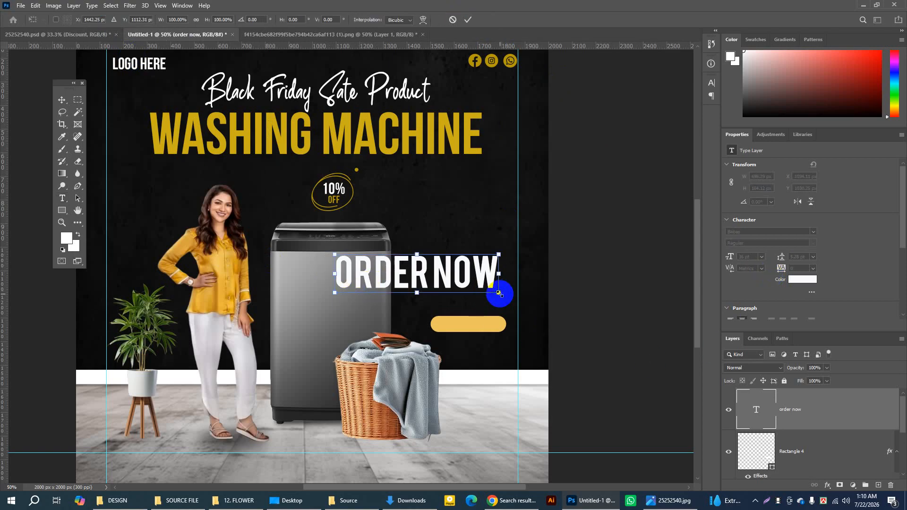
{"action": "left_click_drag", "start_coordinate": [500, 294], "coordinate": [364, 262]}
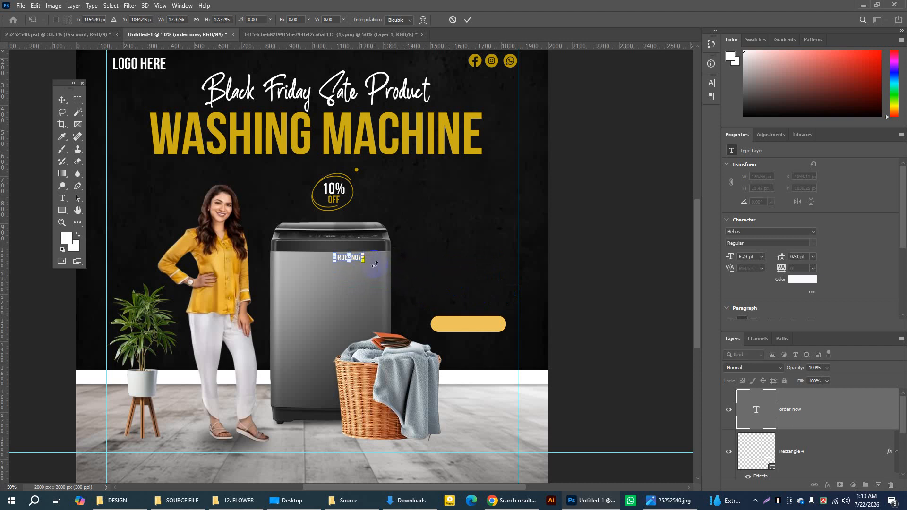
{"action": "left_click", "coordinate": [468, 21]}
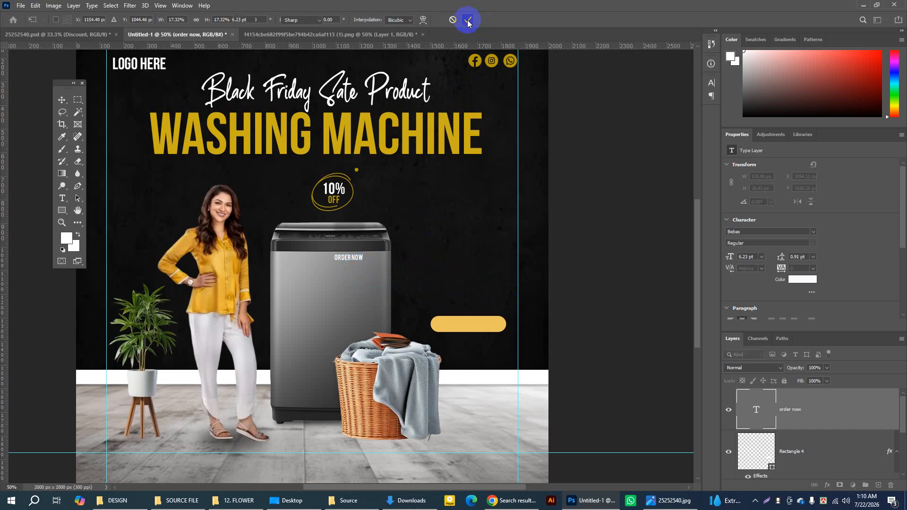
Step: Set the Move tool's auto-select to Layer and move the ORDER NOW text onto the center of the yellow button
{"action": "left_click", "coordinate": [61, 100]}
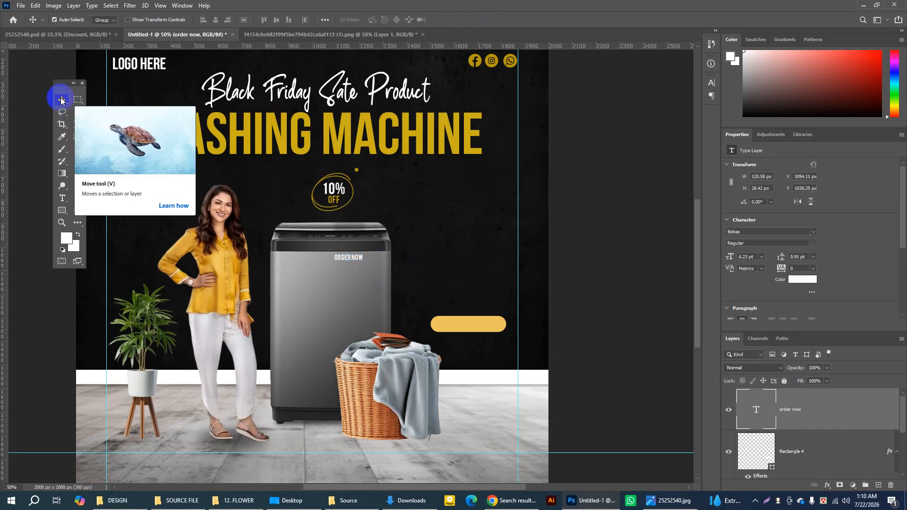
{"action": "left_click", "coordinate": [113, 21]}
{"action": "left_click", "coordinate": [101, 31]}
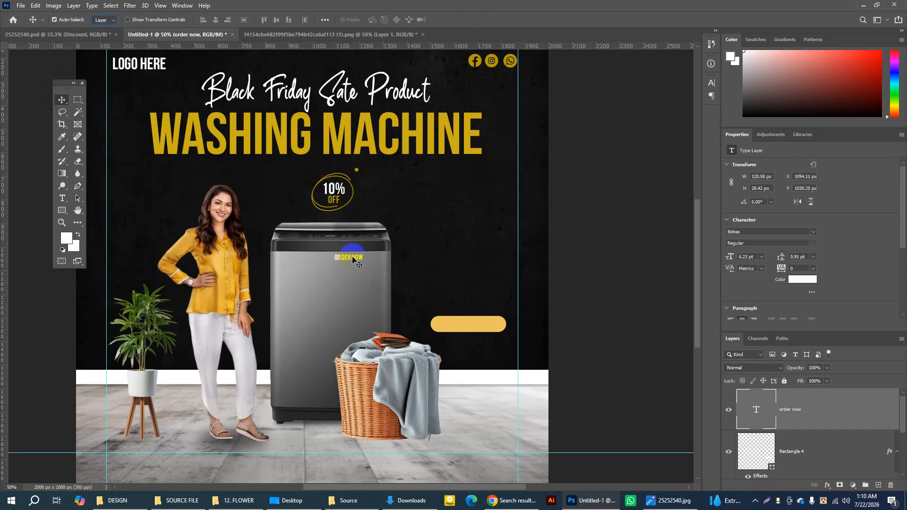
{"action": "left_click_drag", "start_coordinate": [353, 257], "coordinate": [470, 324]}
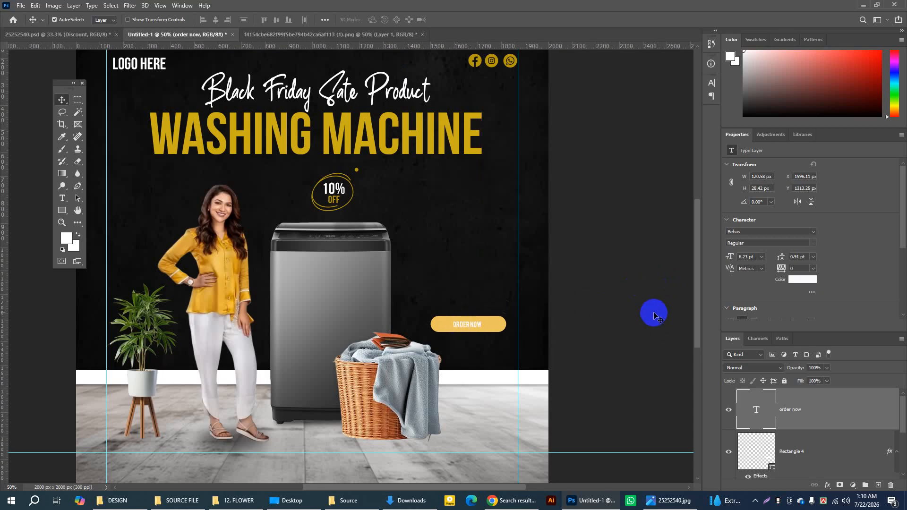
Step: Enlarge the ORDER NOW text on the button to about 124.04%
{"action": "key", "text": "ctrl+t"}
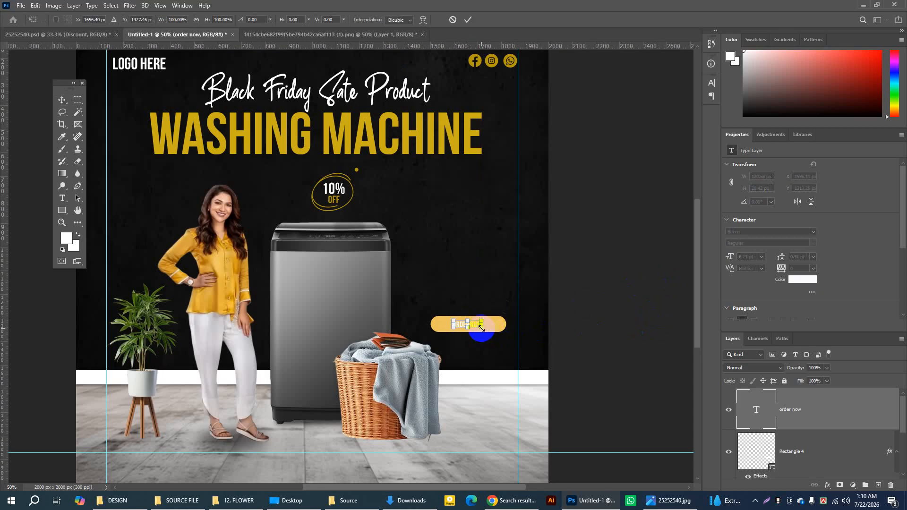
{"action": "left_click_drag", "start_coordinate": [482, 329], "coordinate": [484, 332]}
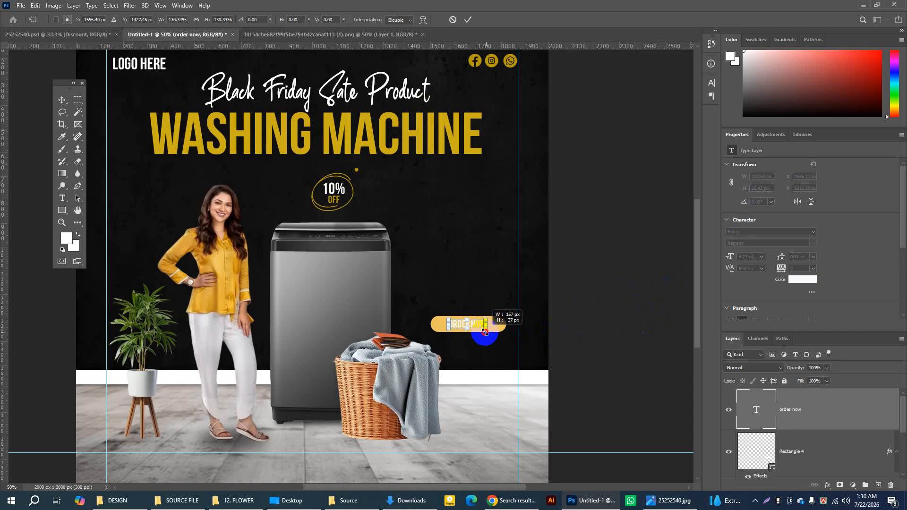
{"action": "left_click", "coordinate": [467, 20]}
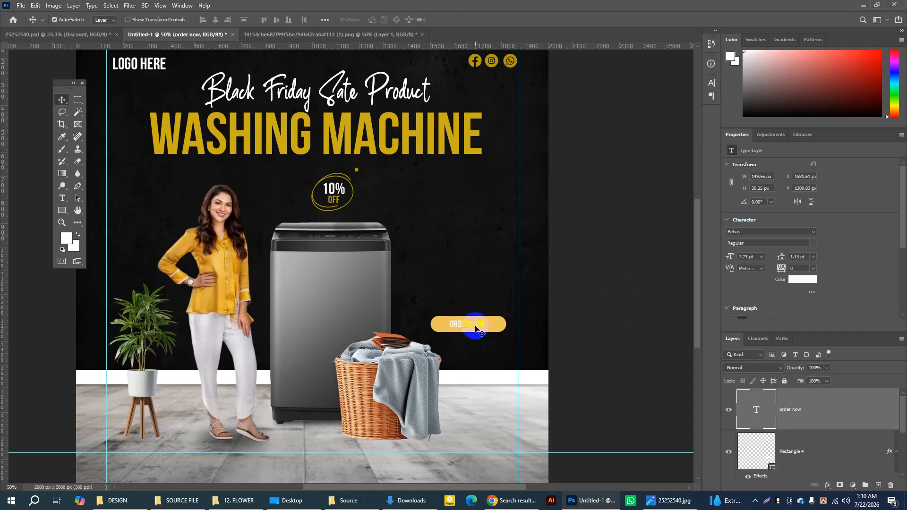
Step: Apply a Color Overlay of near-black #131312 to the ORDER NOW text layer
{"action": "left_click", "coordinate": [783, 415]}
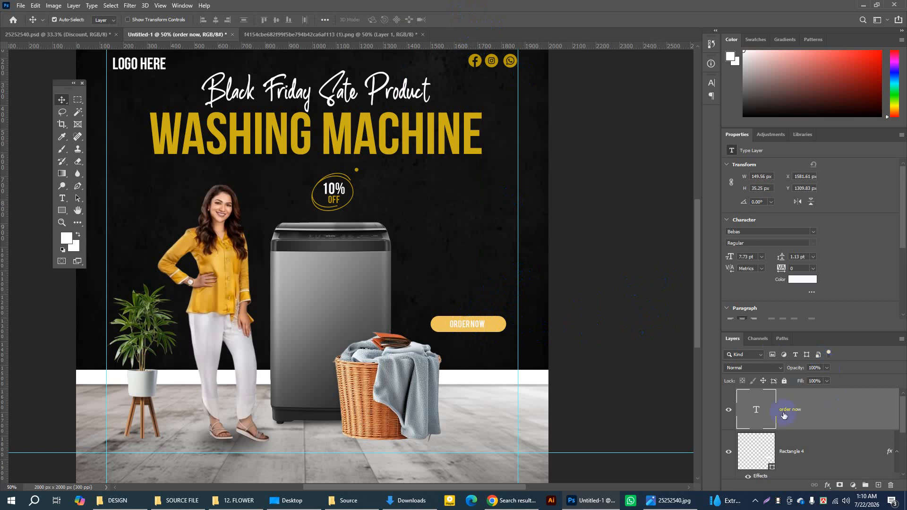
{"action": "left_click", "coordinate": [730, 410]}
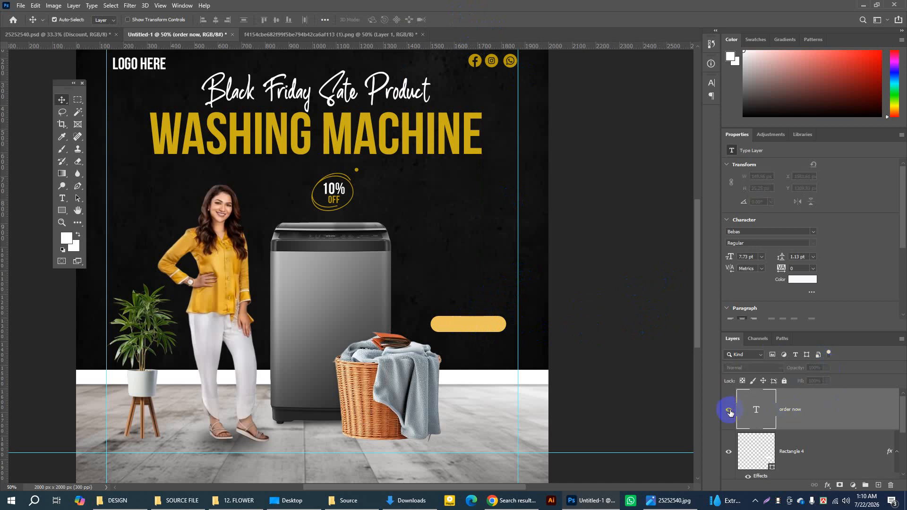
{"action": "left_click", "coordinate": [729, 411]}
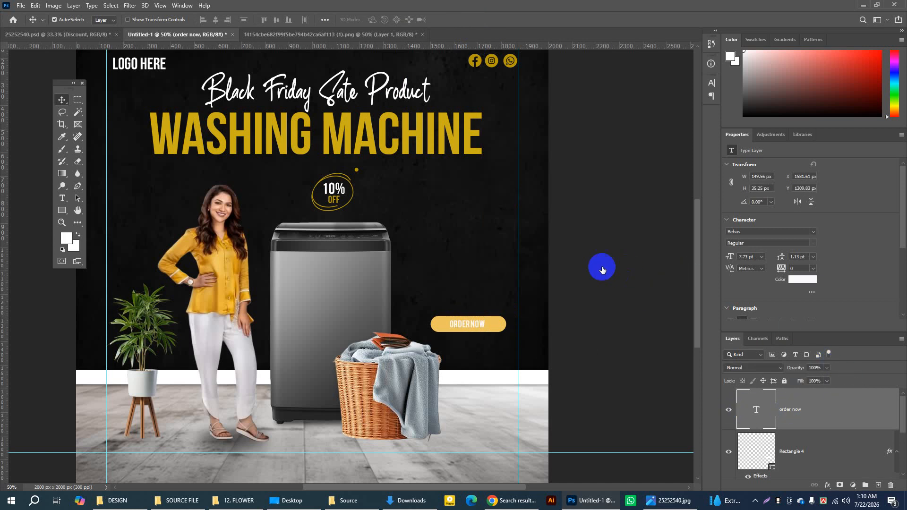
{"action": "left_click", "coordinate": [325, 234]}
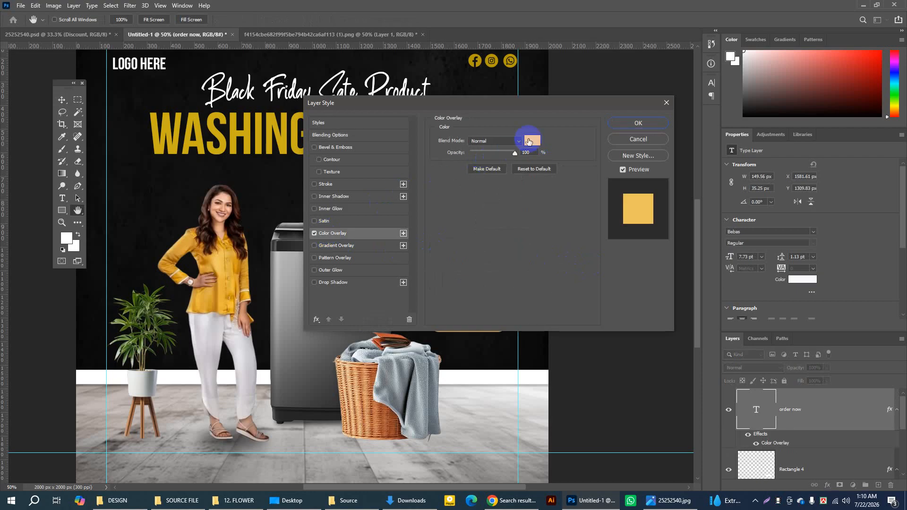
{"action": "left_click", "coordinate": [532, 140]}
{"action": "left_click", "coordinate": [262, 316]}
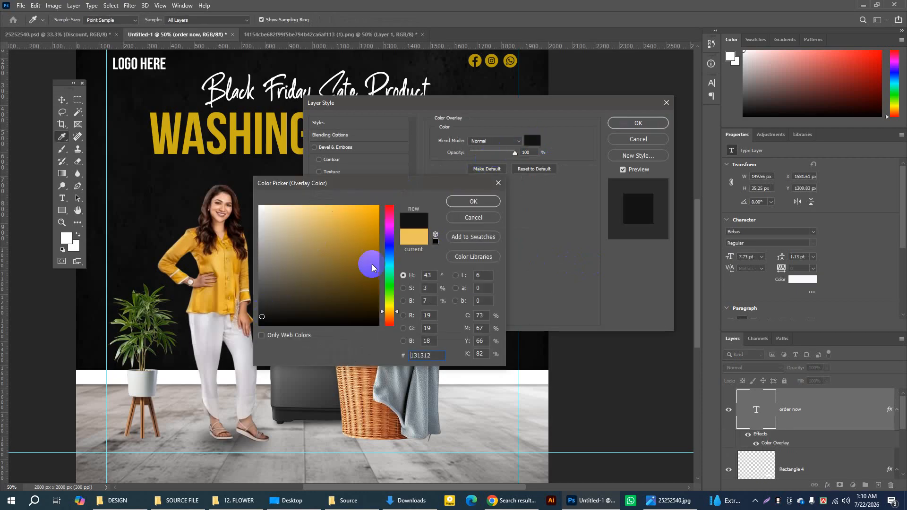
{"action": "left_click", "coordinate": [452, 202]}
{"action": "left_click", "coordinate": [620, 122]}
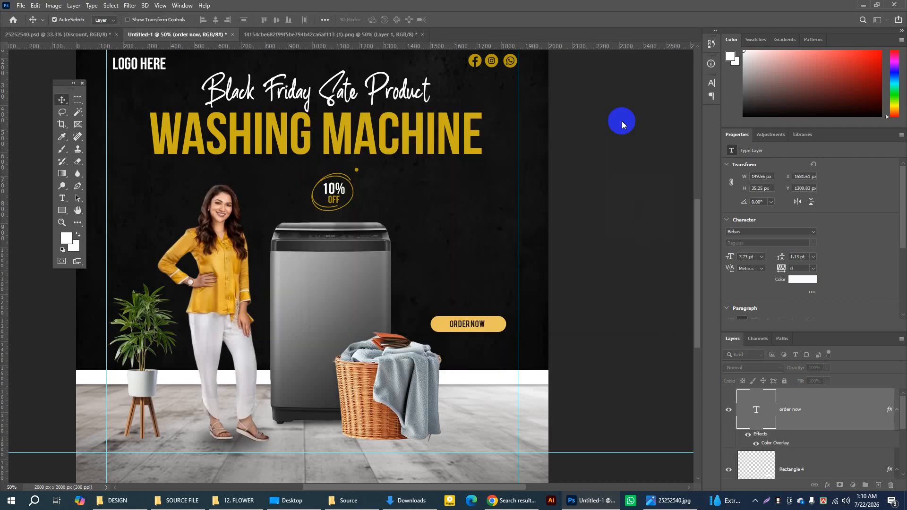
Step: Check the button in the reference document 25252540.psd, and search Flaticon in Chrome for "arrow" icons
{"action": "left_click", "coordinate": [87, 35]}
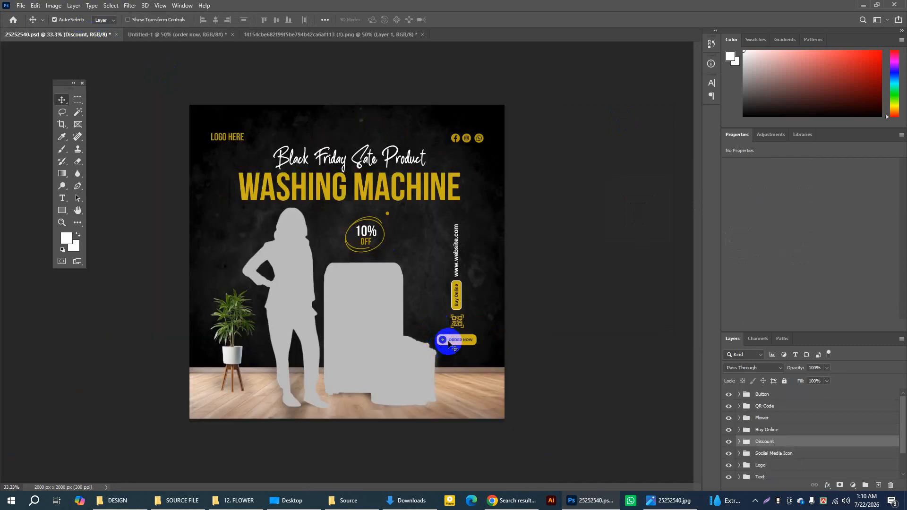
{"action": "key", "text": "ctrl+plus"}
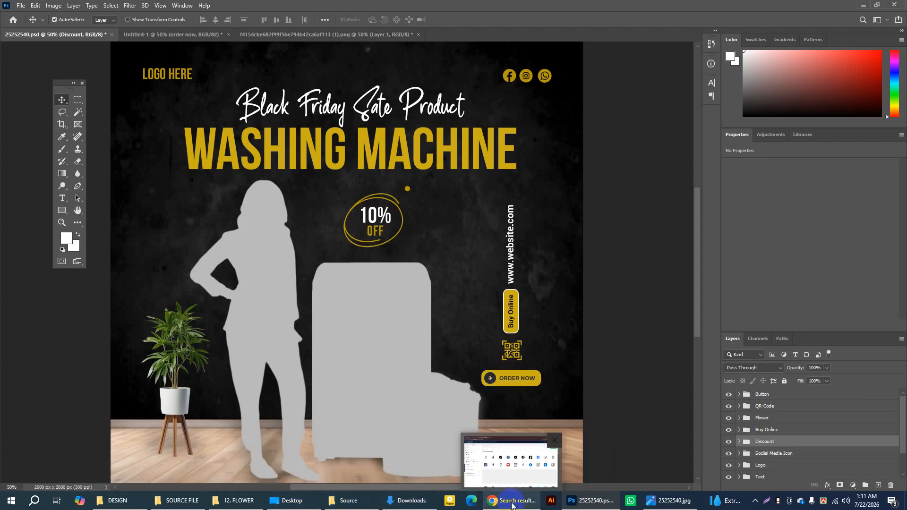
{"action": "left_click", "coordinate": [506, 460]}
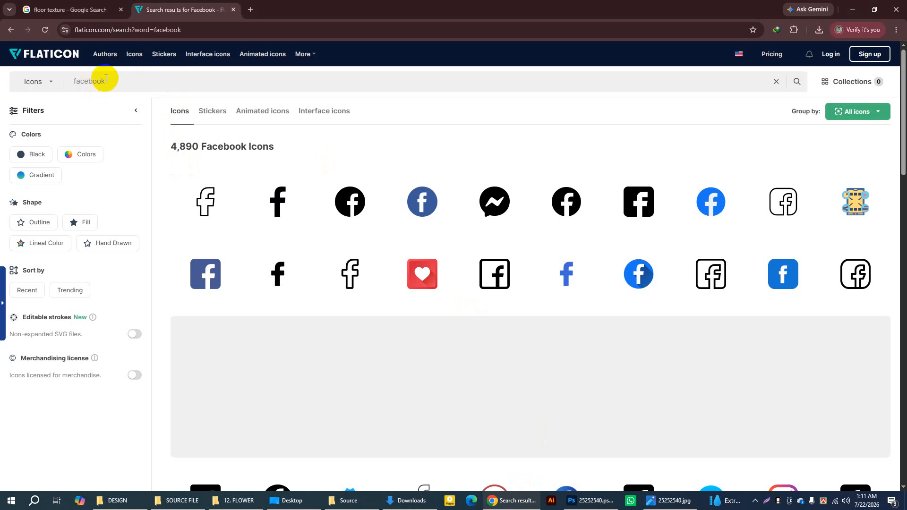
{"action": "left_click_drag", "start_coordinate": [105, 82], "coordinate": [68, 82]}
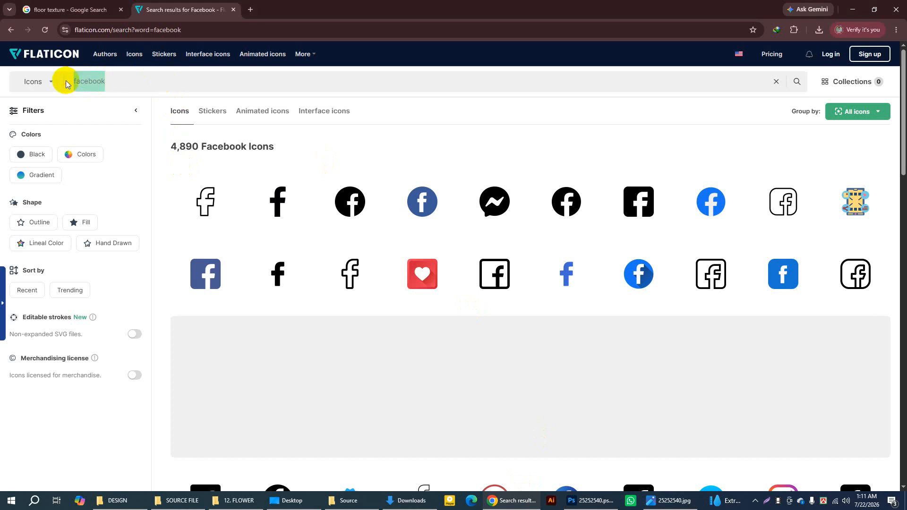
{"action": "type", "text": "arrow"}
{"action": "key", "text": "Return"}
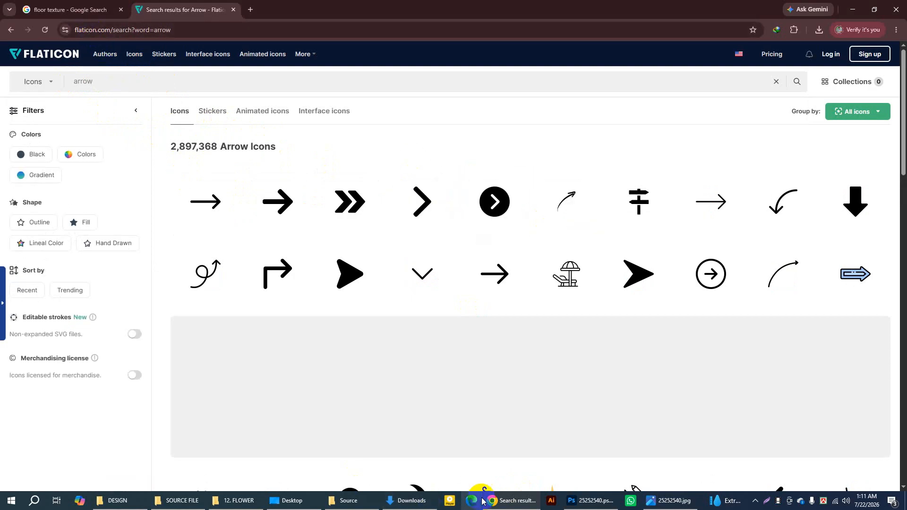
Step: Download the bold black right-arrow icon by Roundicons from the Flaticon results with the free option
{"action": "left_click", "coordinate": [577, 505]}
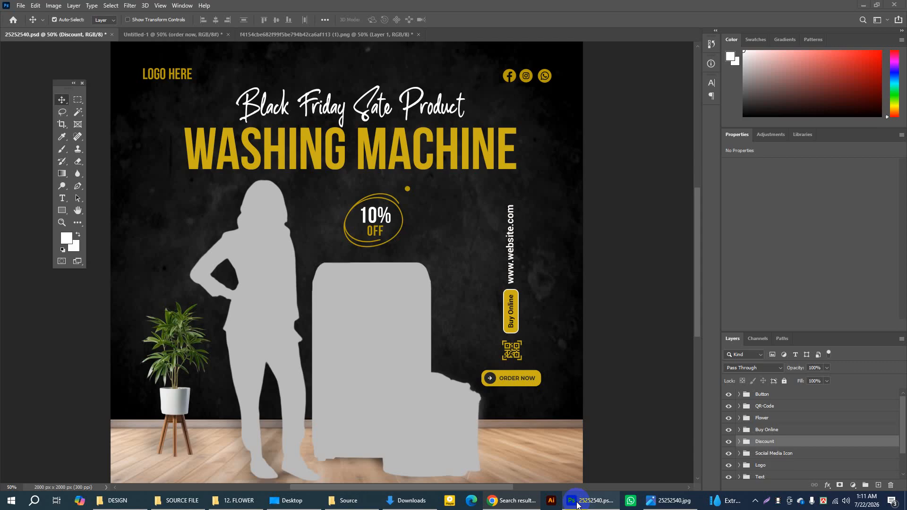
{"action": "left_click", "coordinate": [580, 504]}
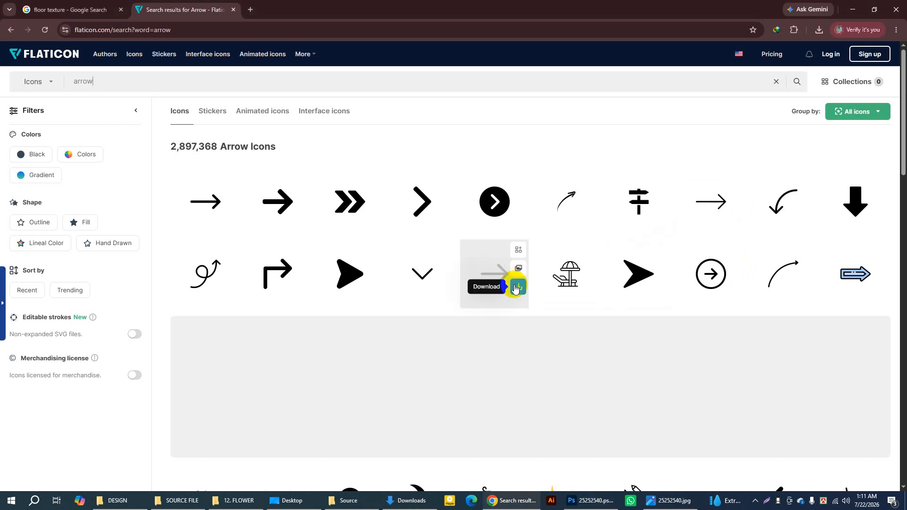
{"action": "scroll", "coordinate": [509, 287], "scroll_direction": "down", "scroll_amount": 4}
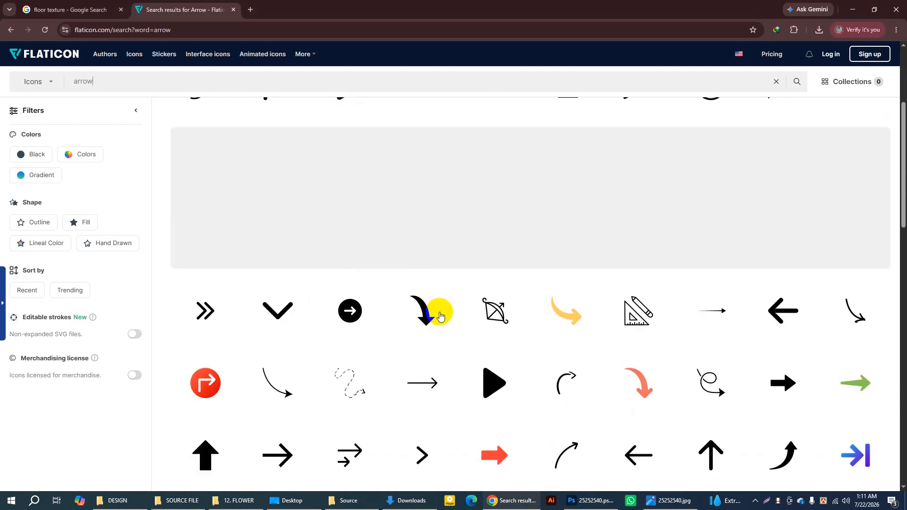
{"action": "scroll", "coordinate": [441, 314], "scroll_direction": "down", "scroll_amount": 1}
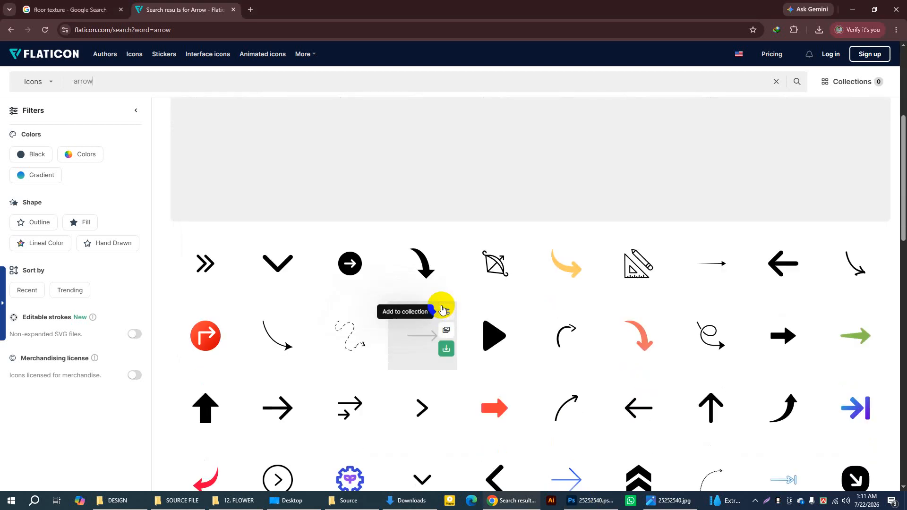
{"action": "scroll", "coordinate": [418, 256], "scroll_direction": "up", "scroll_amount": 5}
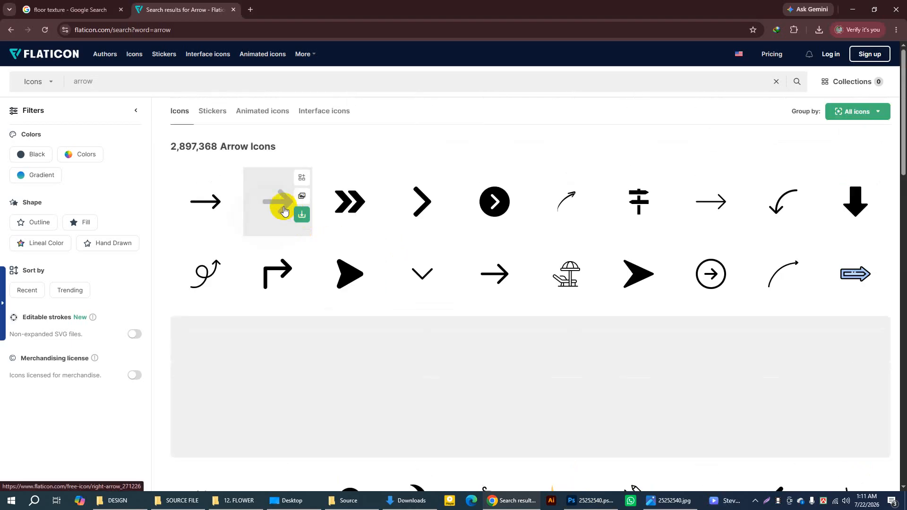
{"action": "mouse_move", "coordinate": [289, 196]}
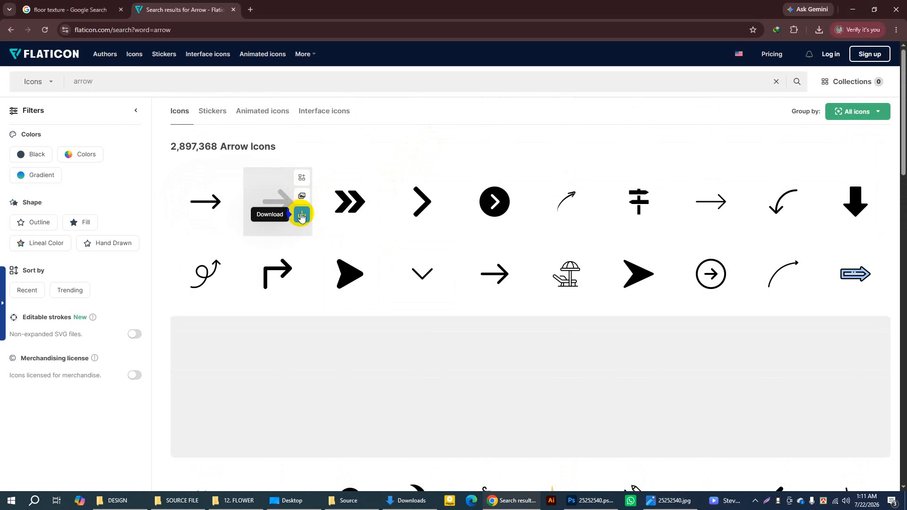
{"action": "left_click", "coordinate": [301, 216]}
{"action": "left_click", "coordinate": [277, 268]}
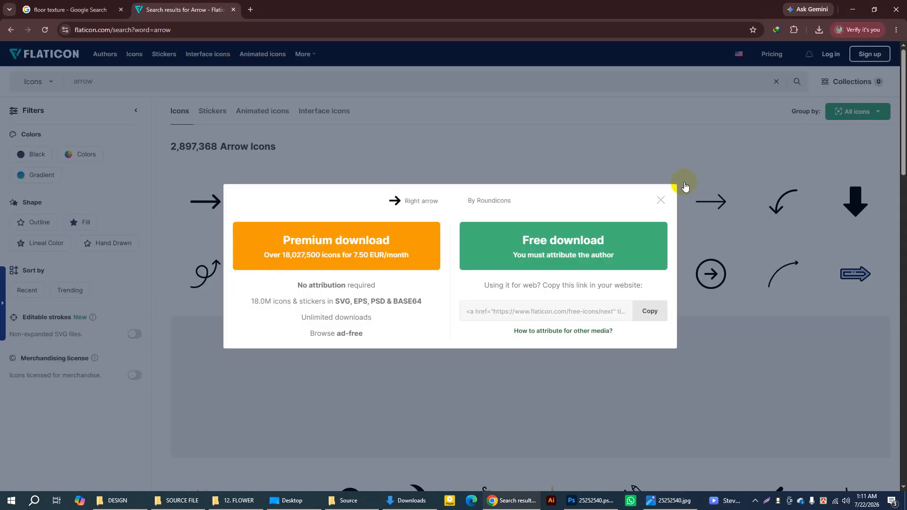
{"action": "left_click", "coordinate": [578, 242]}
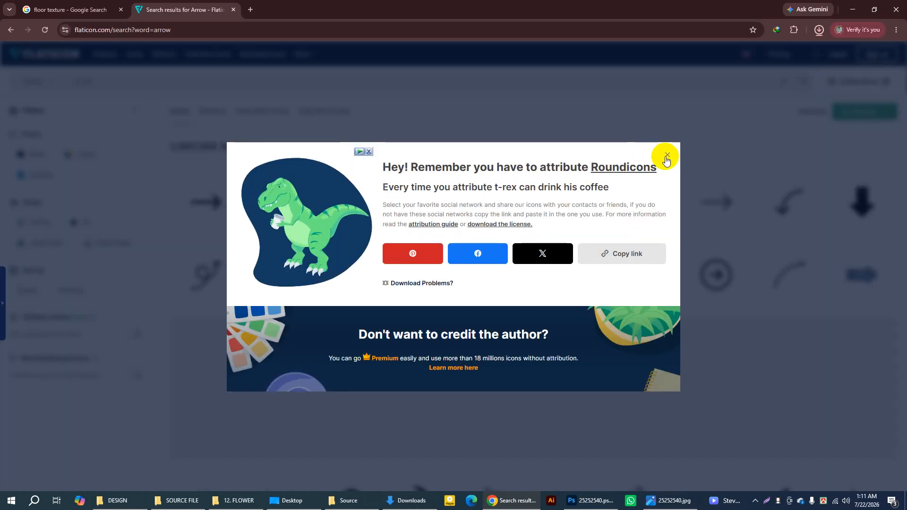
{"action": "left_click", "coordinate": [667, 156]}
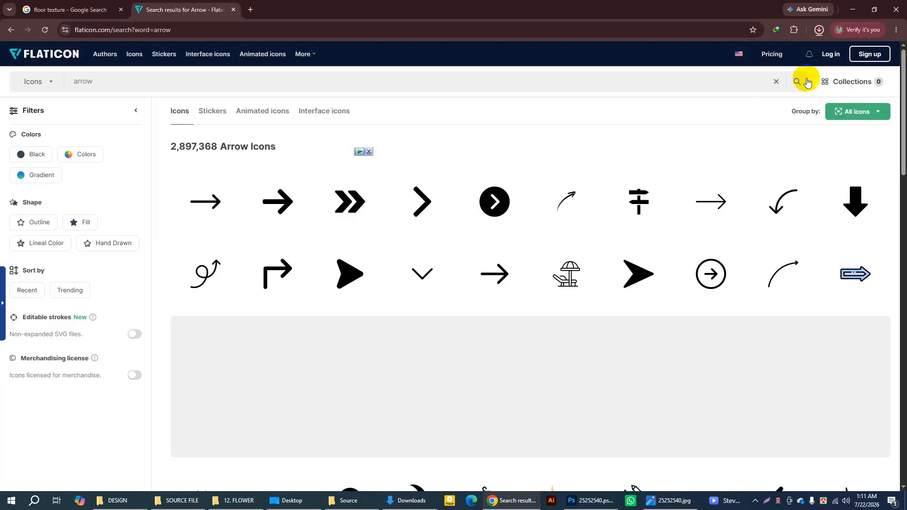
Step: Locate the downloaded right-arrow (1).png in the Downloads folder and place it into the Untitled-1 poster in Photoshop
{"action": "left_click", "coordinate": [819, 31]}
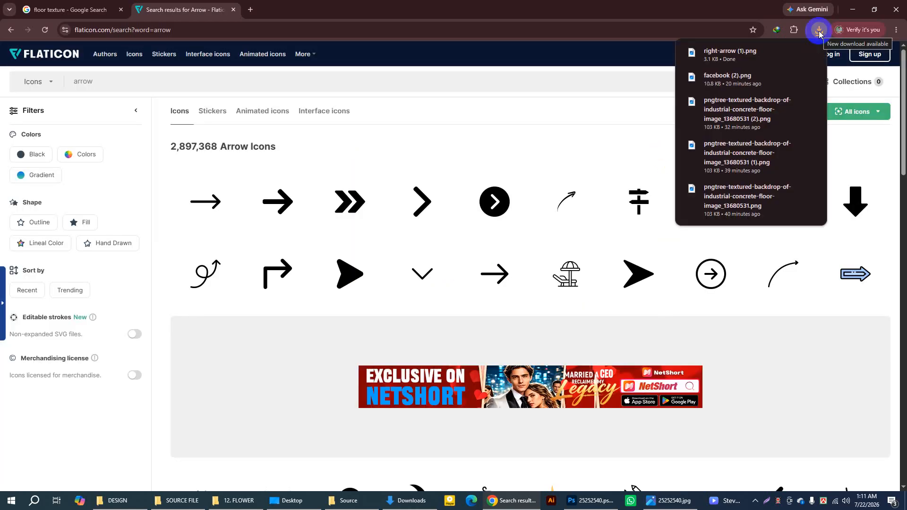
{"action": "left_click", "coordinate": [793, 56]}
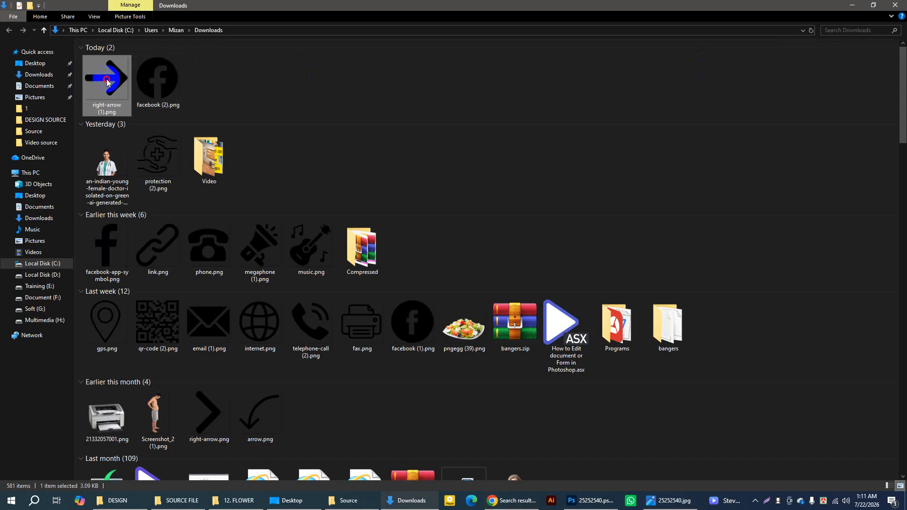
{"action": "left_click_drag", "start_coordinate": [109, 78], "coordinate": [428, 240]}
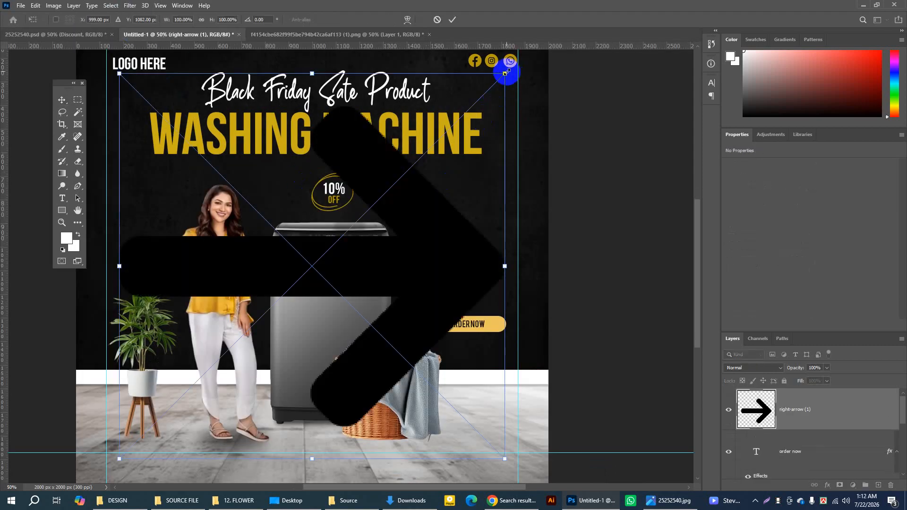
Step: Scale the placed arrow down to 1.77% and move it onto the white strip beneath the ORDER NOW button
{"action": "left_click_drag", "start_coordinate": [505, 72], "coordinate": [455, 399]}
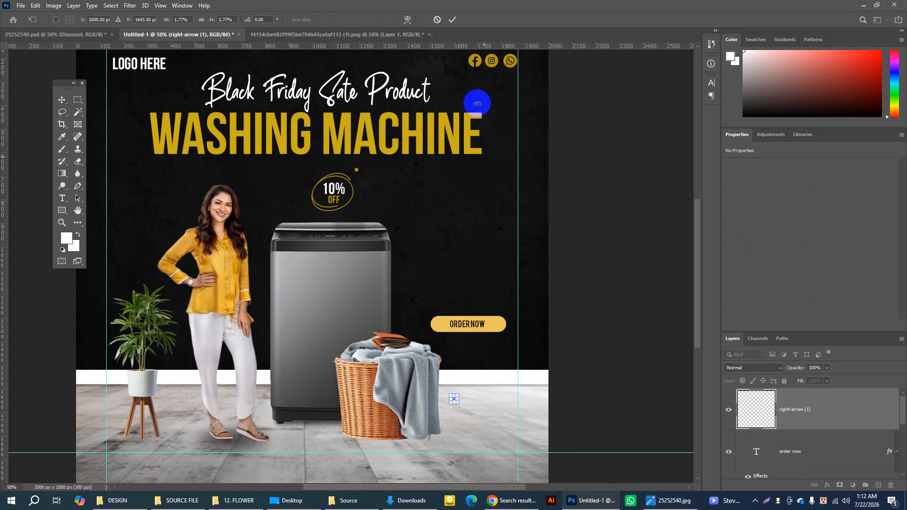
{"action": "left_click", "coordinate": [552, 116]}
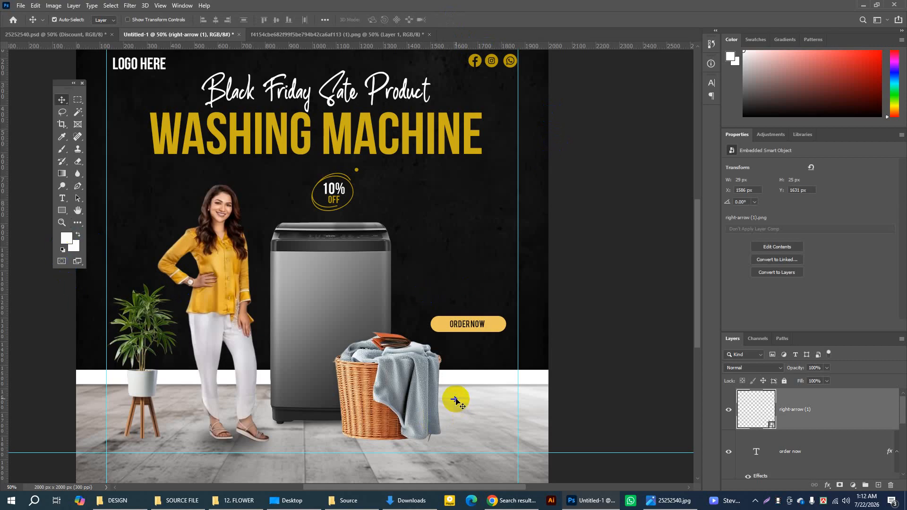
{"action": "left_click_drag", "start_coordinate": [456, 401], "coordinate": [466, 376]}
Step: Shift the ORDER NOW text about 21 px to the right within the yellow button, to X 1602.61 px
{"action": "left_click", "coordinate": [62, 222]}
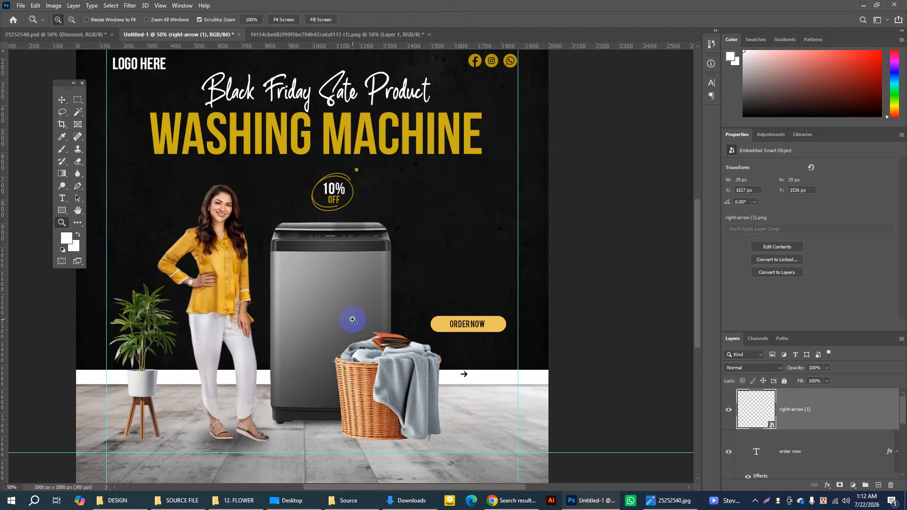
{"action": "left_click", "coordinate": [460, 339]}
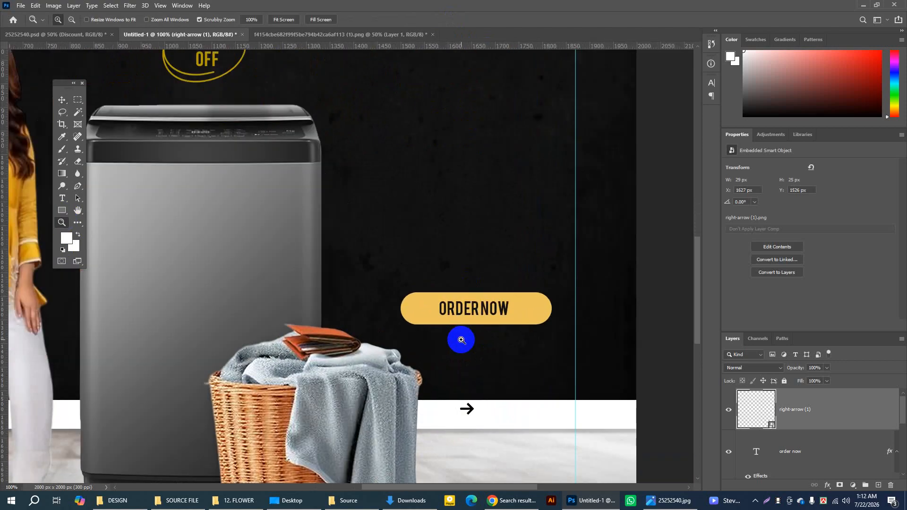
{"action": "left_click", "coordinate": [461, 340]}
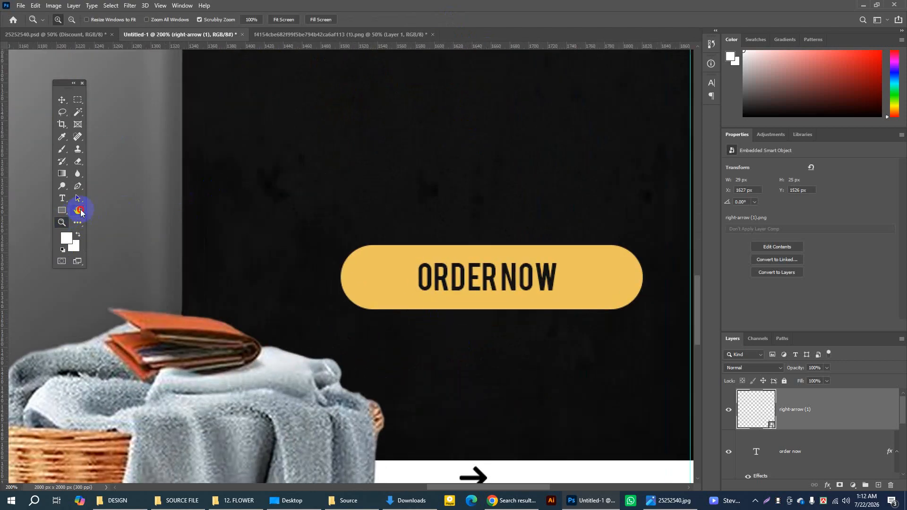
{"action": "left_click", "coordinate": [79, 210]}
{"action": "left_click_drag", "start_coordinate": [433, 304], "coordinate": [434, 263]}
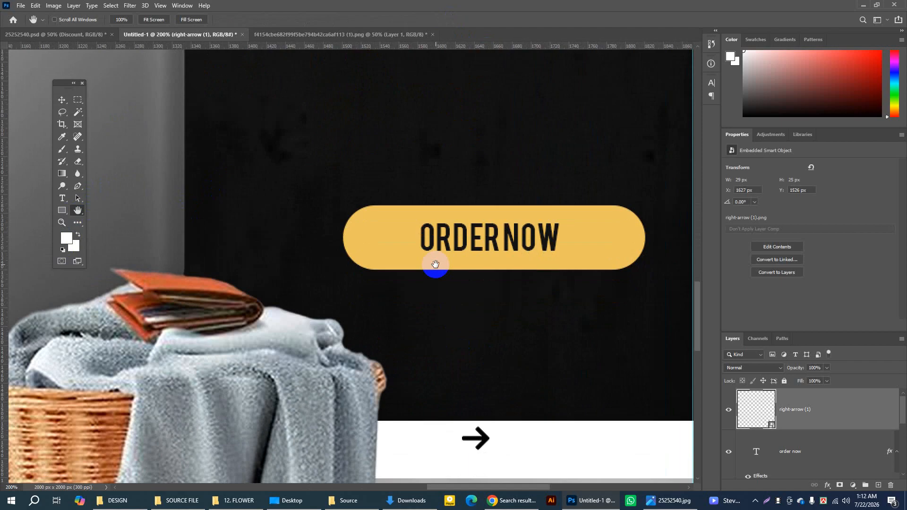
{"action": "left_click", "coordinate": [62, 101]}
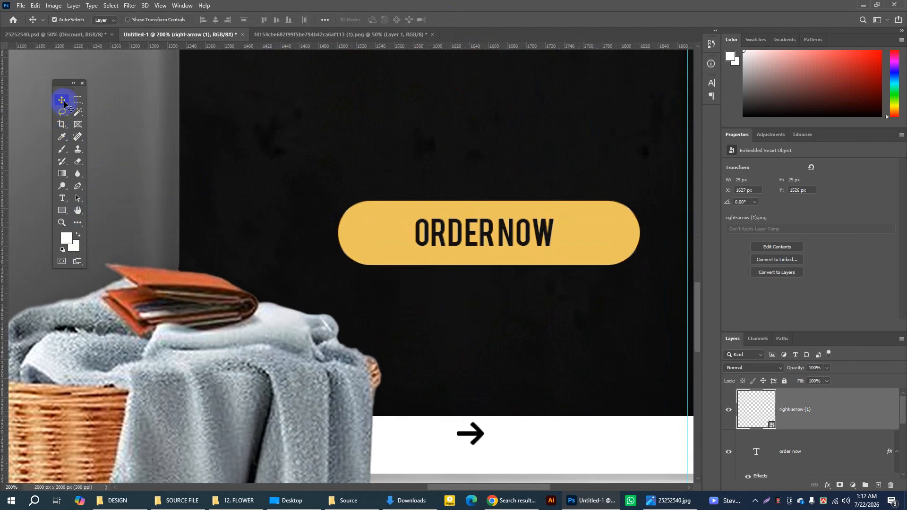
{"action": "left_click", "coordinate": [474, 226]}
{"action": "key", "text": "Right"}
{"action": "key", "text": "Right"}
{"action": "key", "text": "Right"}
{"action": "key", "text": "Right"}
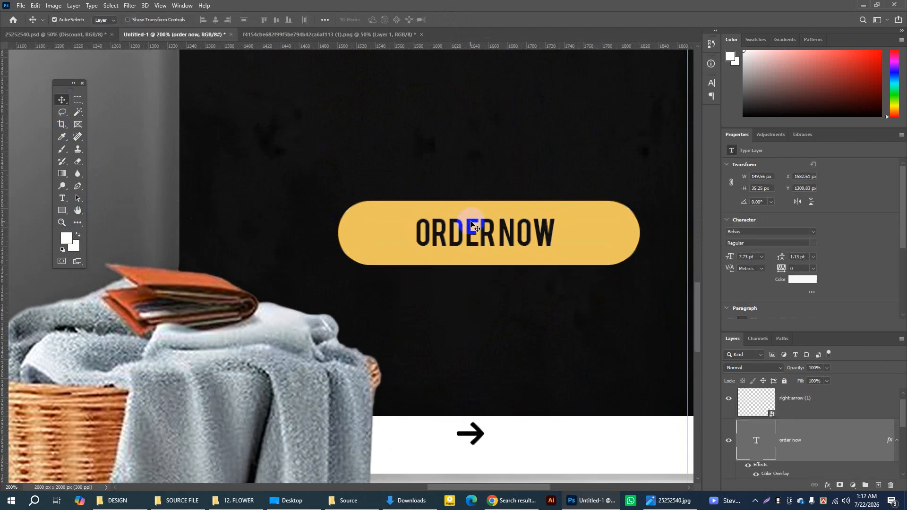
{"action": "key", "text": "Right"}
{"action": "key", "text": "Right"}
{"action": "key", "text": "Right"}
{"action": "key", "text": "Right"}
{"action": "key", "text": "Right"}
{"action": "key", "text": "Right"}
{"action": "key", "text": "Right"}
{"action": "key", "text": "Right"}
{"action": "key", "text": "Right"}
{"action": "key", "text": "Right"}
{"action": "key", "text": "Right"}
{"action": "key", "text": "Right"}
{"action": "key", "text": "Right"}
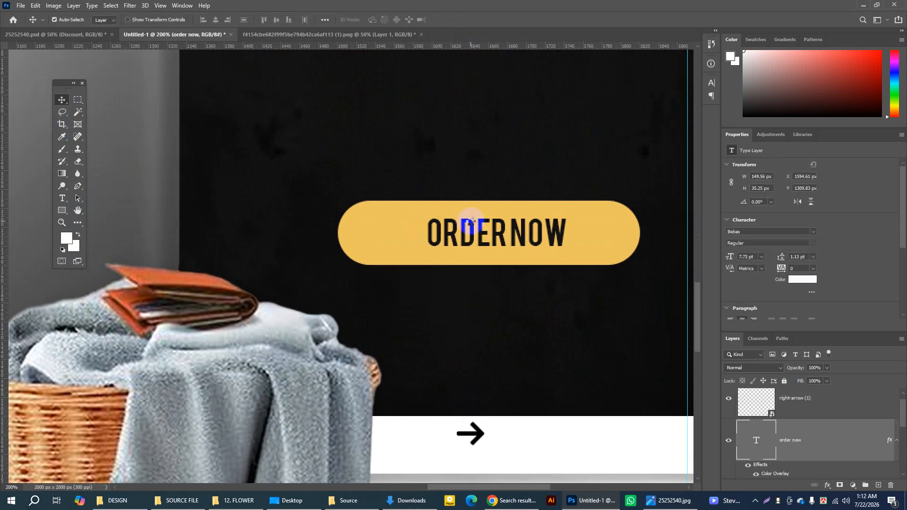
{"action": "key", "text": "Right"}
{"action": "key", "text": "Right"}
{"action": "key", "text": "Right"}
{"action": "key", "text": "Right"}
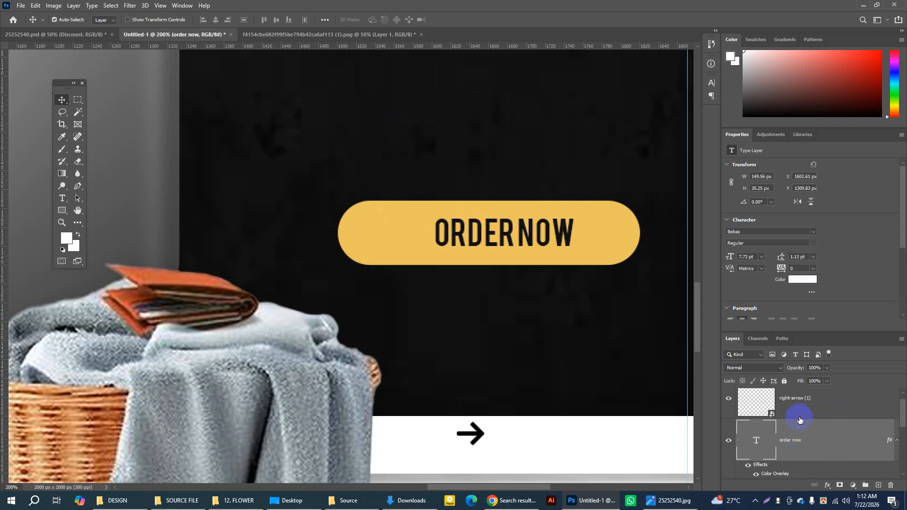
Step: Add a new layer directly above the yellow button shape and draw a 52 px circle inside the button's left end
{"action": "left_click", "coordinate": [728, 400]}
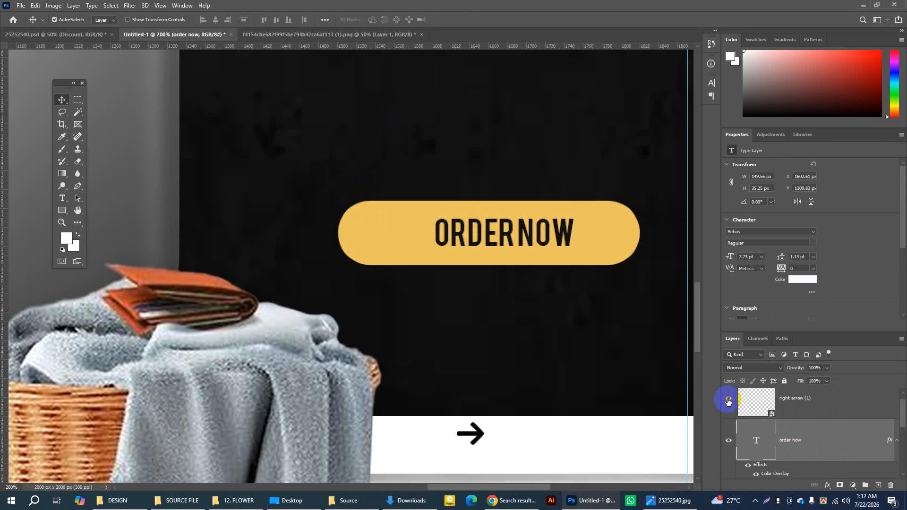
{"action": "left_click", "coordinate": [618, 236]}
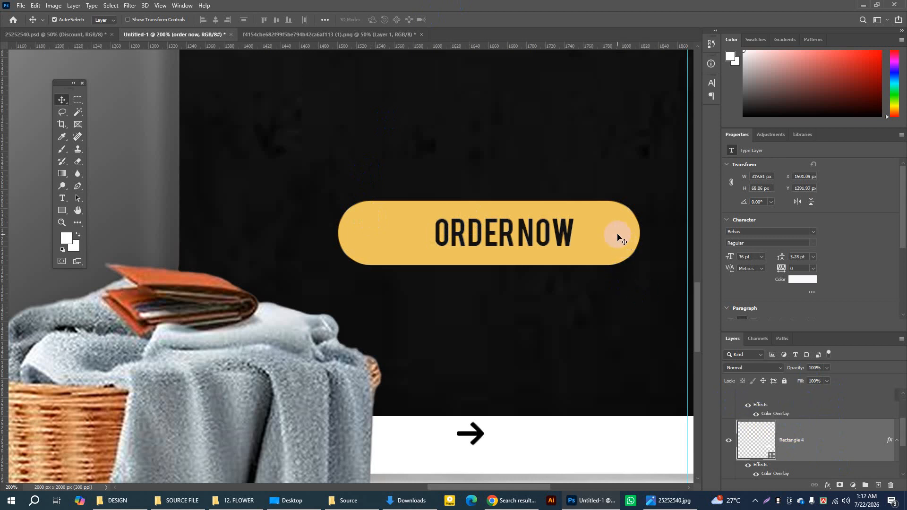
{"action": "left_click", "coordinate": [728, 443]}
{"action": "left_click", "coordinate": [729, 443]}
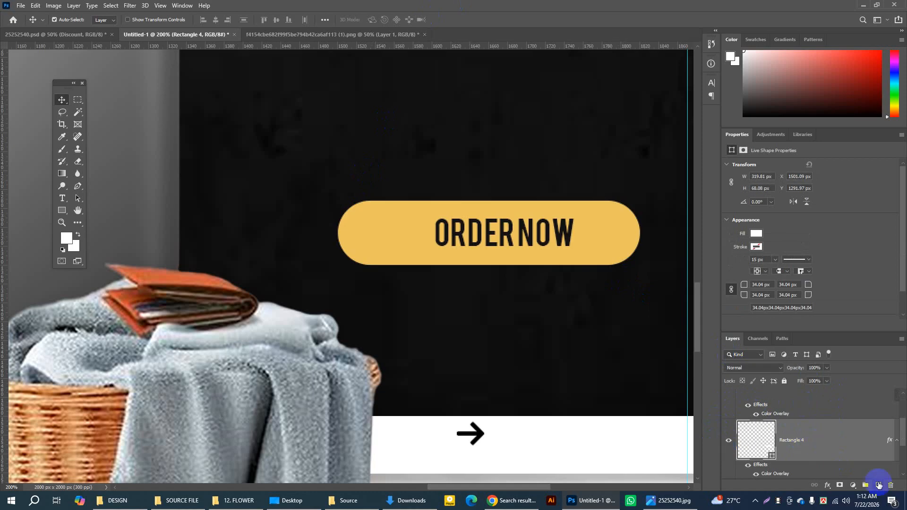
{"action": "left_click", "coordinate": [878, 486]}
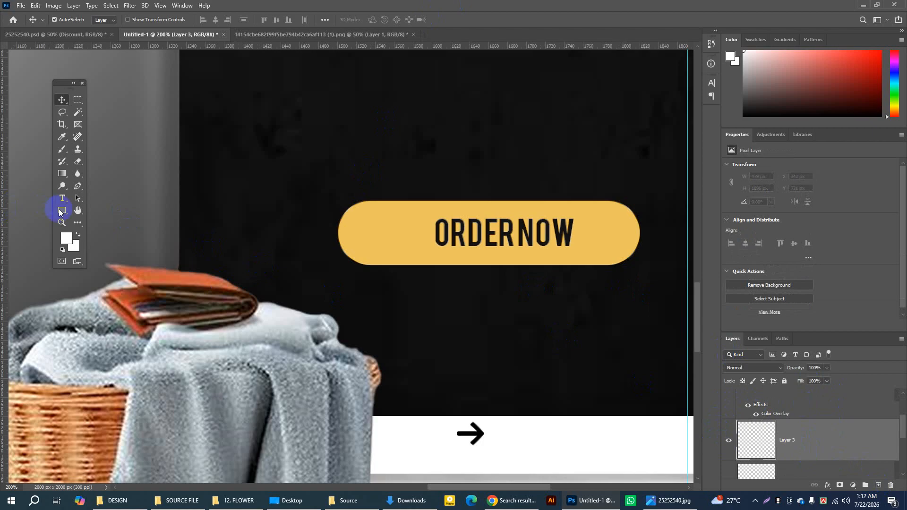
{"action": "left_click", "coordinate": [60, 210]}
{"action": "left_click", "coordinate": [323, 235]}
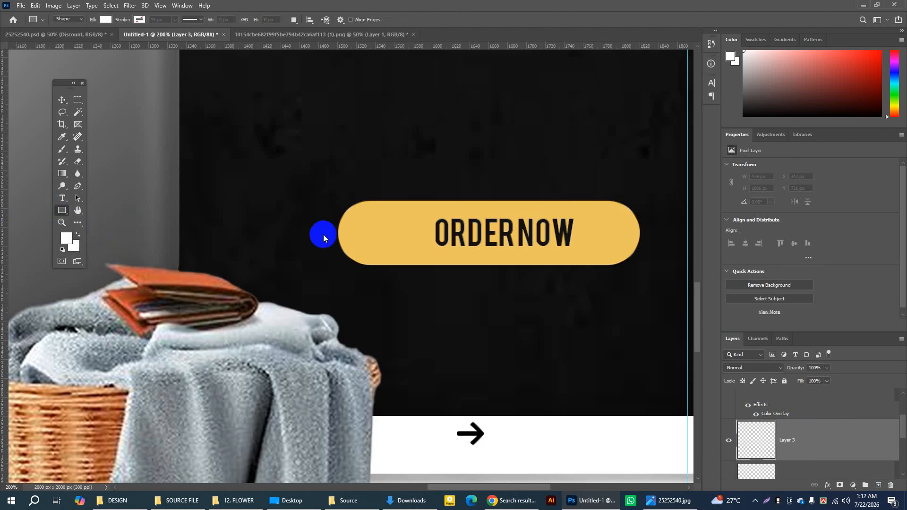
{"action": "key", "text": "shift+u"}
{"action": "left_click_drag", "start_coordinate": [380, 231], "coordinate": [410, 270]}
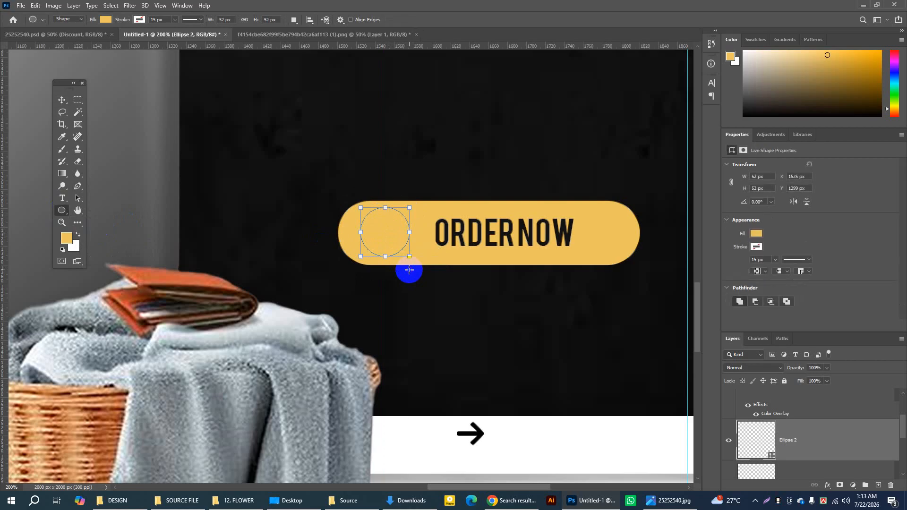
Step: Try a near-black #131312 colour overlay on the circle
{"action": "double_click", "coordinate": [825, 432]}
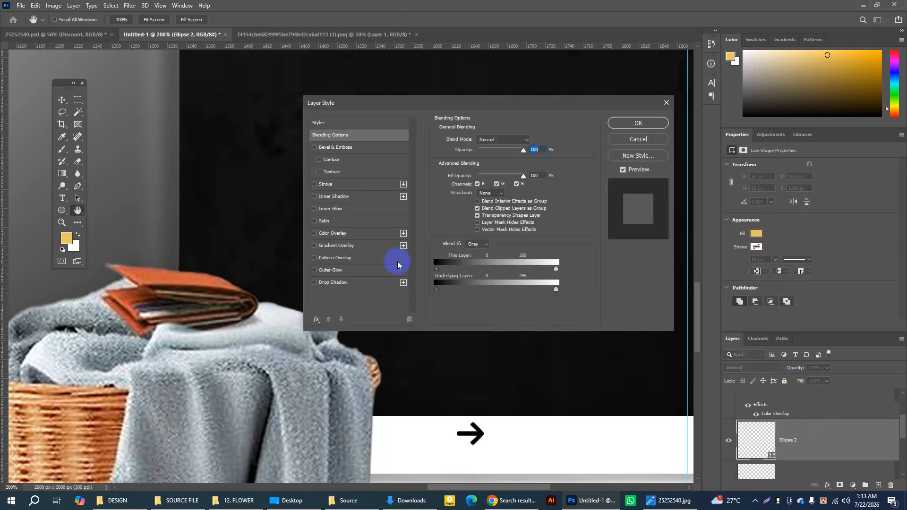
{"action": "left_click", "coordinate": [331, 234]}
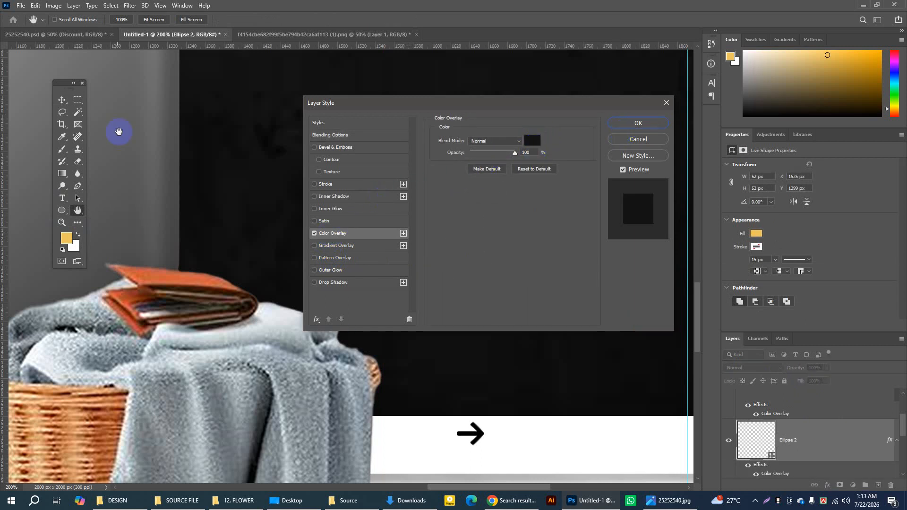
{"action": "left_click", "coordinate": [638, 123]}
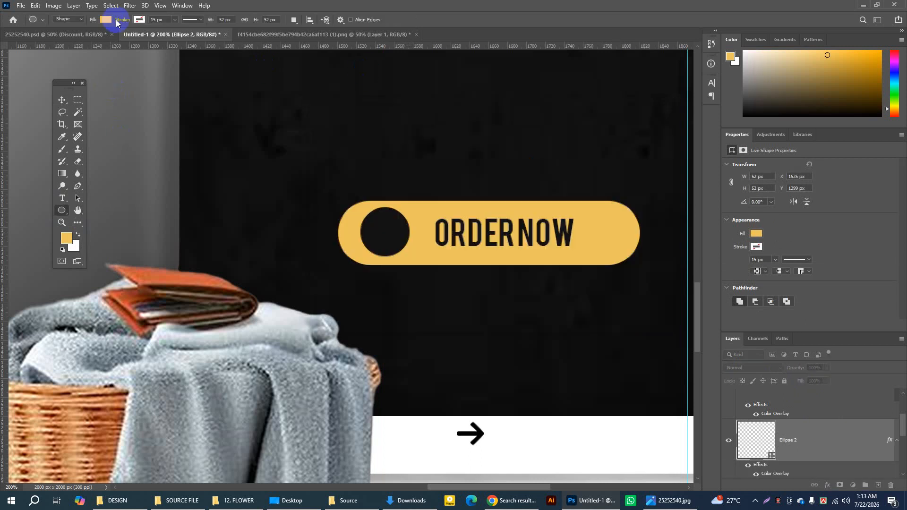
Step: Check the arrow badge in the reference poster 25252540.psd and give the circle a dark grey #2f2f2e colour overlay
{"action": "left_click", "coordinate": [72, 33]}
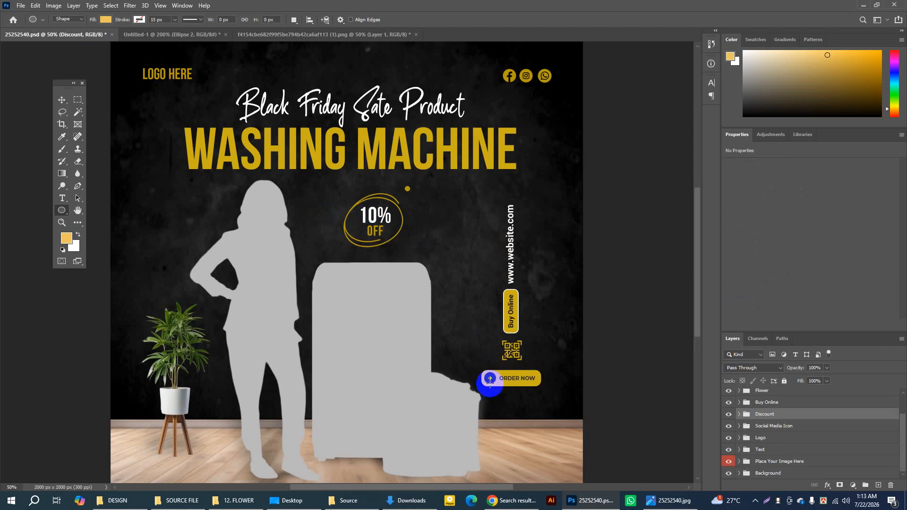
{"action": "left_click", "coordinate": [143, 33]}
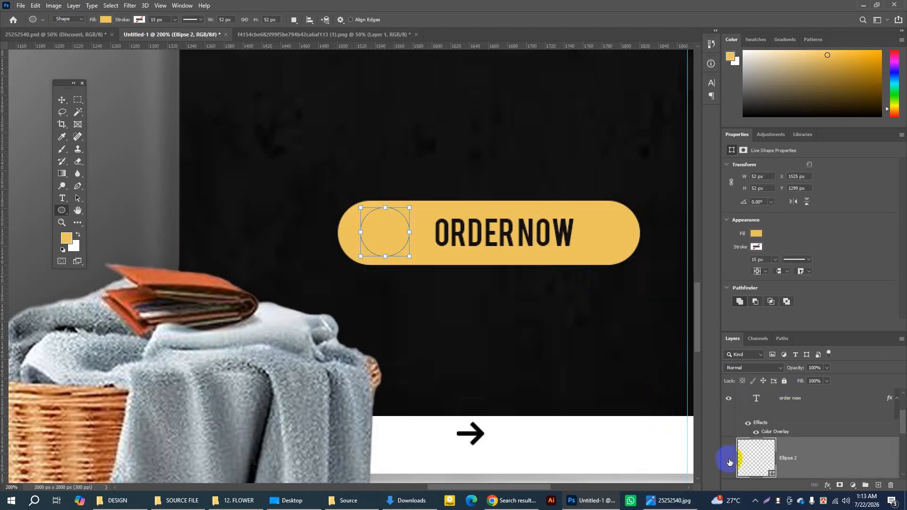
{"action": "left_click", "coordinate": [729, 462]}
{"action": "left_click", "coordinate": [730, 461]}
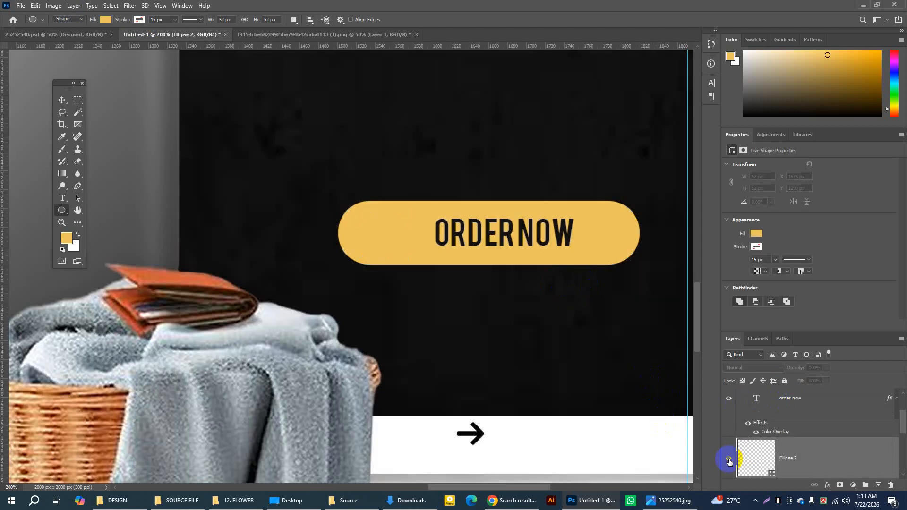
{"action": "double_click", "coordinate": [813, 457]}
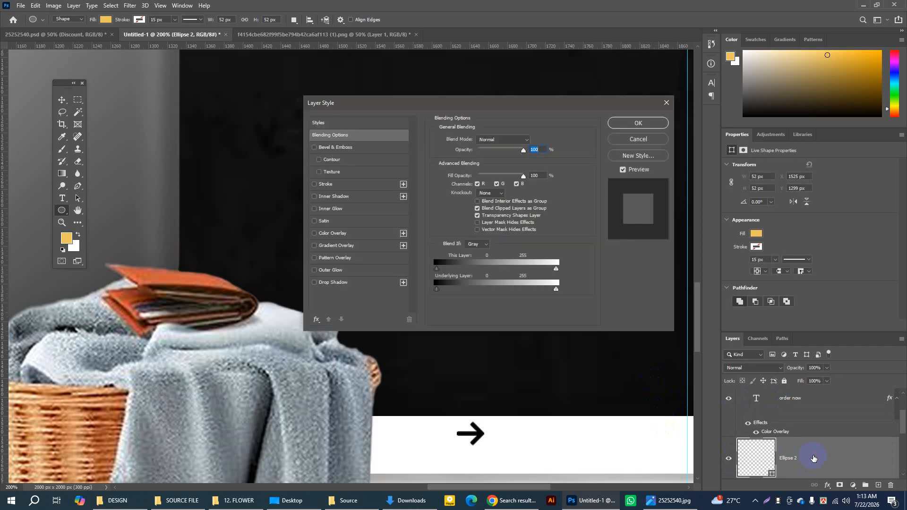
{"action": "left_click", "coordinate": [331, 233]}
{"action": "left_click", "coordinate": [531, 141]}
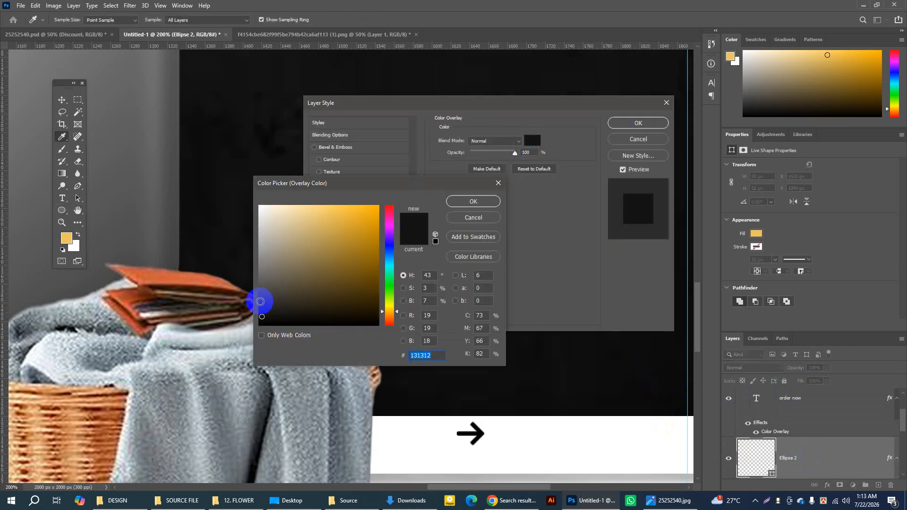
{"action": "left_click_drag", "start_coordinate": [260, 300], "coordinate": [260, 305]}
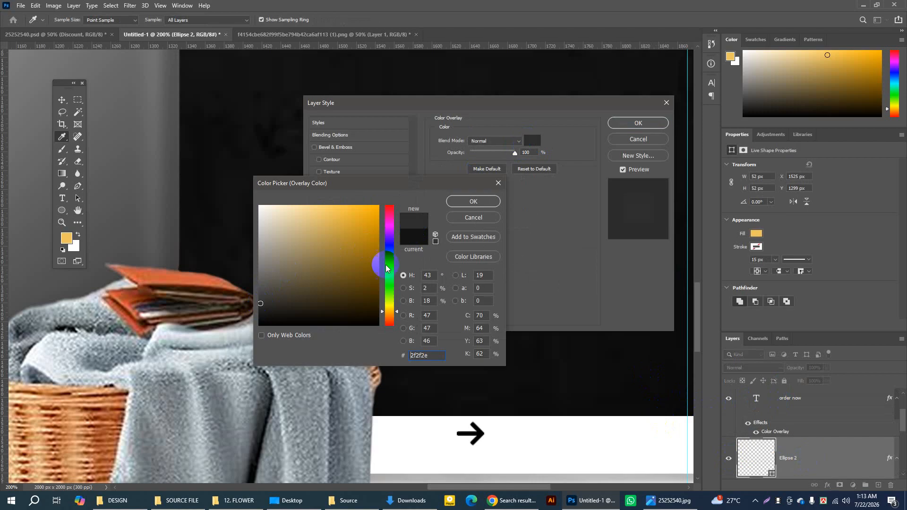
{"action": "left_click", "coordinate": [466, 200]}
{"action": "left_click", "coordinate": [617, 123]}
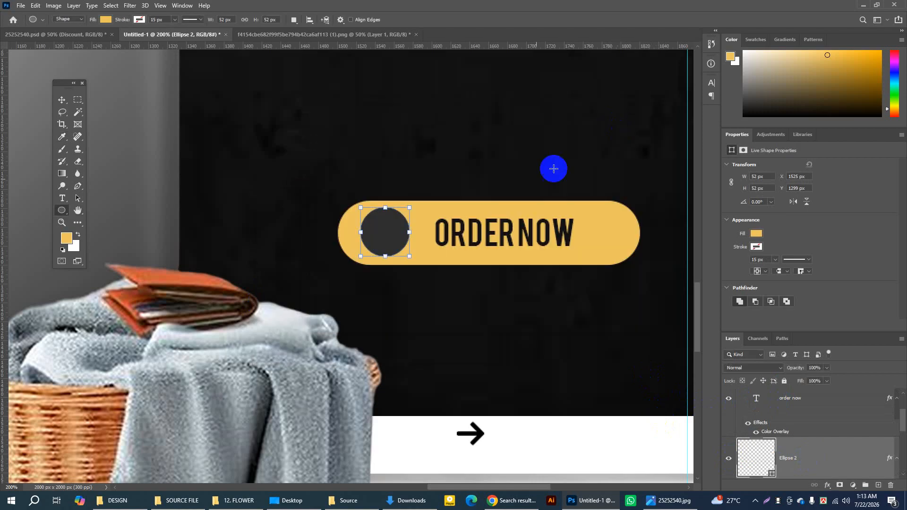
Step: Nudge the dark circle left and slightly down within the button to X 1514 px, Y 1300 px
{"action": "left_click", "coordinate": [62, 100]}
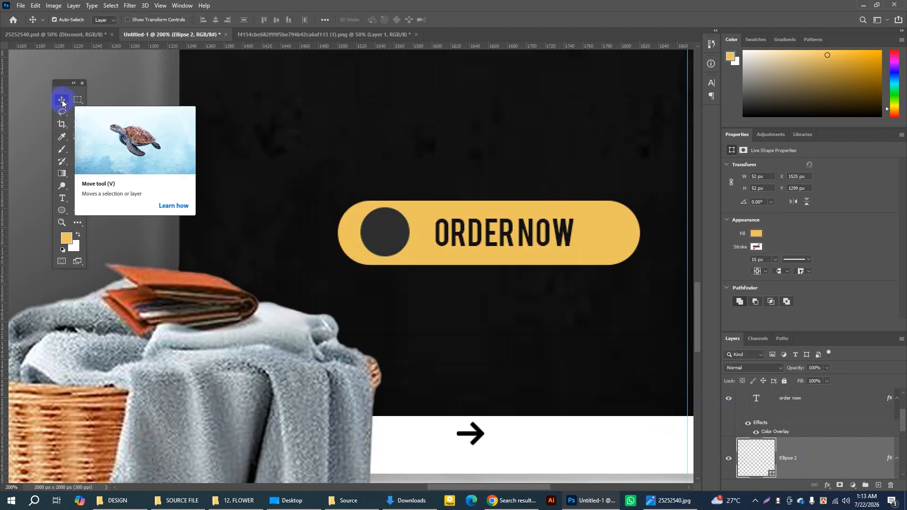
{"action": "key", "text": "Down"}
{"action": "key", "text": "Left"}
{"action": "key", "text": "Left"}
{"action": "key", "text": "Left"}
{"action": "key", "text": "Left"}
{"action": "key", "text": "Left"}
{"action": "key", "text": "Left"}
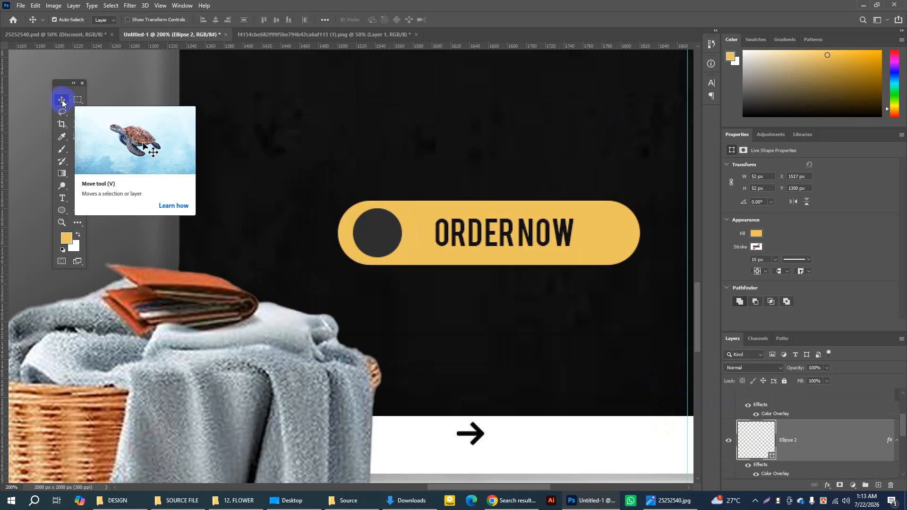
{"action": "key", "text": "Down"}
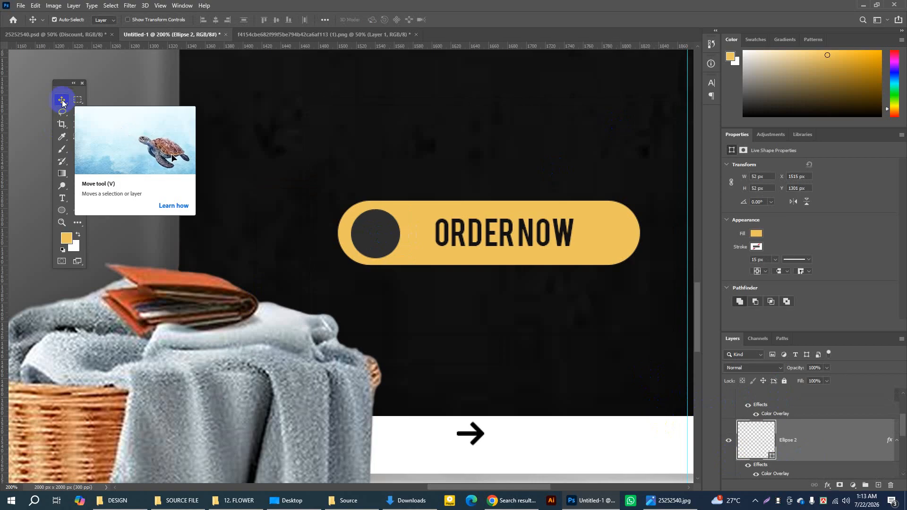
{"action": "key", "text": "Left"}
{"action": "key", "text": "Left"}
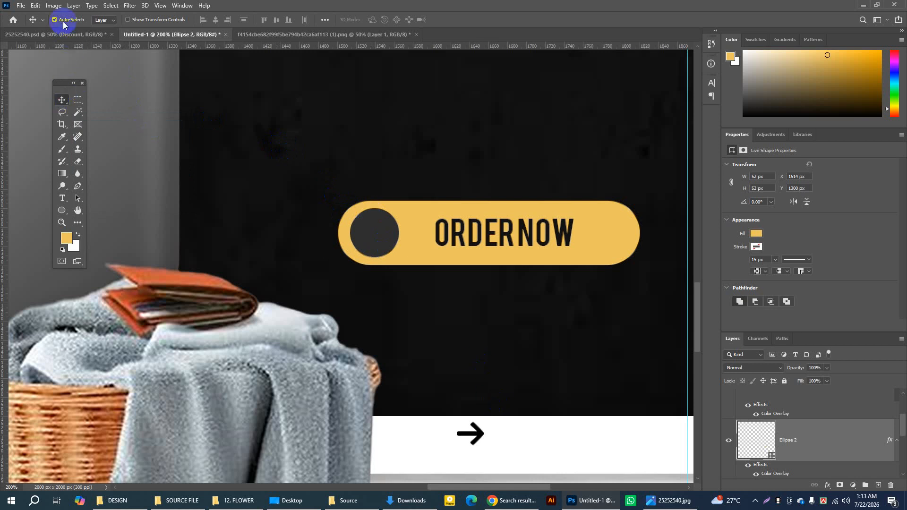
Step: Move the arrow icon from the white strip onto the dark circle at X 1526 px, Y 1314 px
{"action": "left_click", "coordinate": [104, 20]}
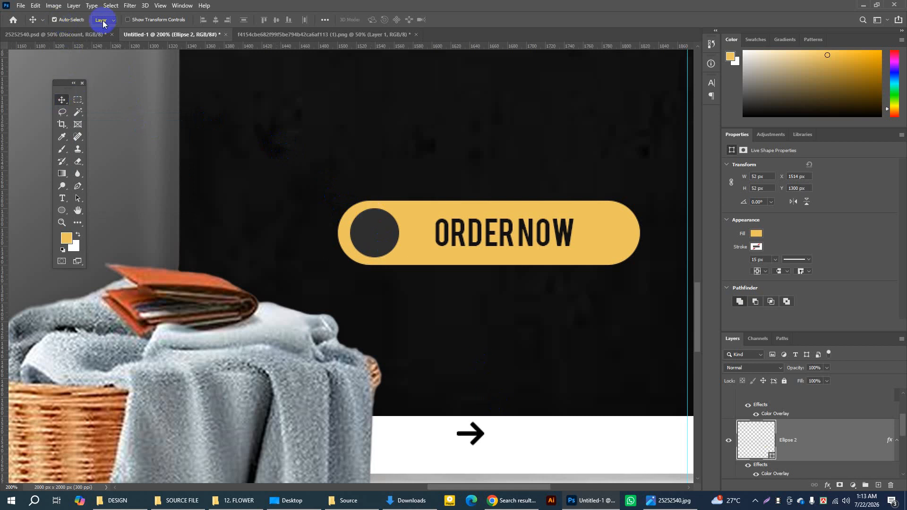
{"action": "left_click", "coordinate": [103, 30]}
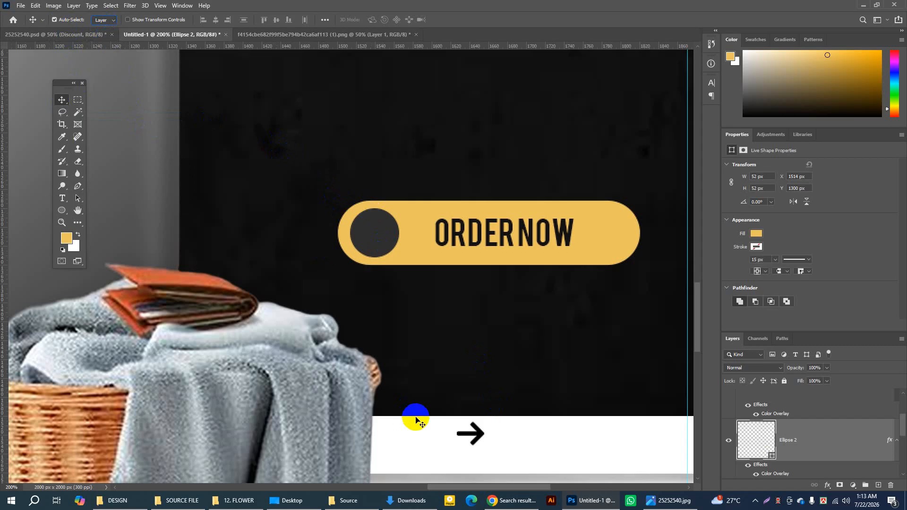
{"action": "left_click", "coordinate": [475, 433]}
{"action": "left_click_drag", "start_coordinate": [478, 434], "coordinate": [384, 235]}
{"action": "left_click", "coordinate": [727, 410]}
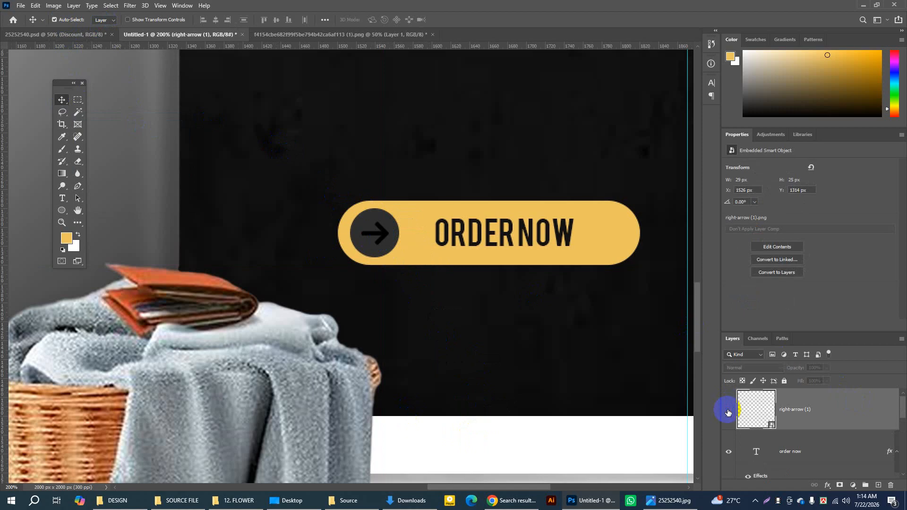
{"action": "left_click", "coordinate": [728, 411]}
{"action": "left_click", "coordinate": [728, 410]}
{"action": "left_click", "coordinate": [728, 411]}
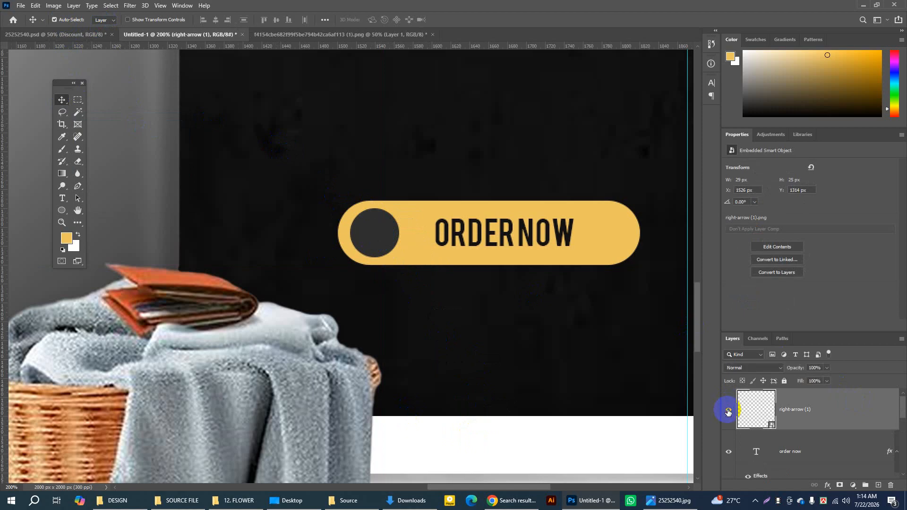
Step: Give the arrow icon an off-white #fefdfb colour overlay and shift it left to X 1525 px
{"action": "double_click", "coordinate": [838, 405]}
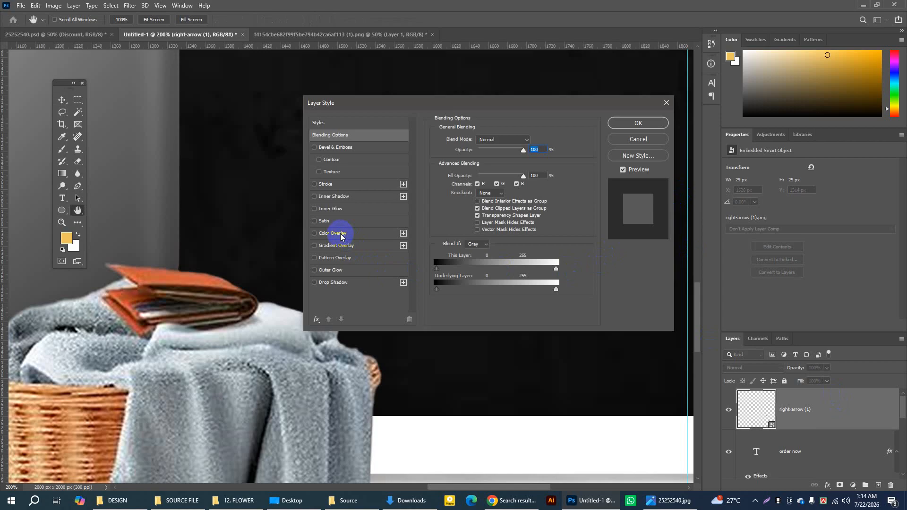
{"action": "left_click", "coordinate": [339, 233]}
{"action": "left_click", "coordinate": [531, 140]}
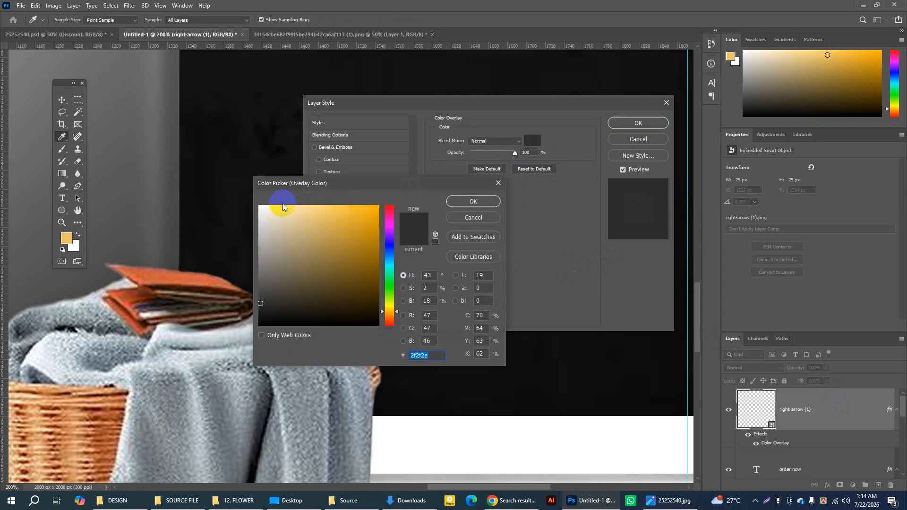
{"action": "left_click", "coordinate": [261, 206]}
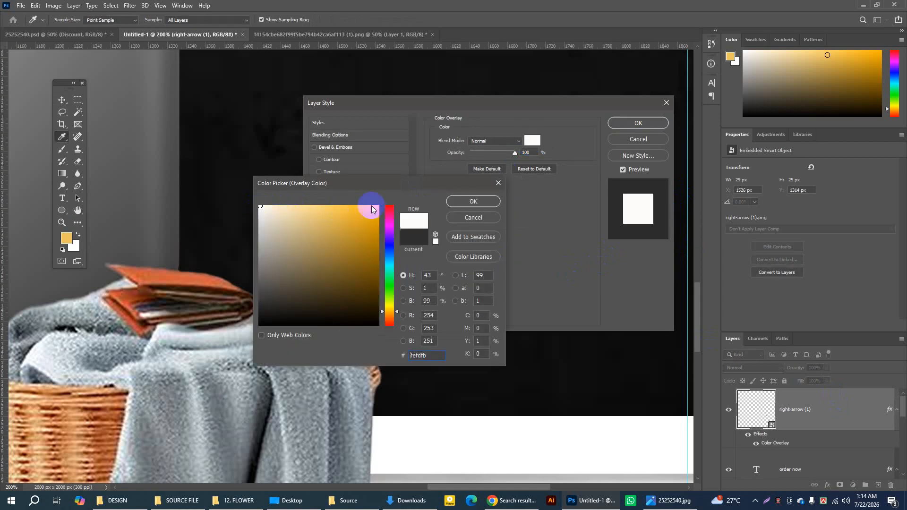
{"action": "left_click", "coordinate": [473, 201]}
{"action": "left_click", "coordinate": [616, 125]}
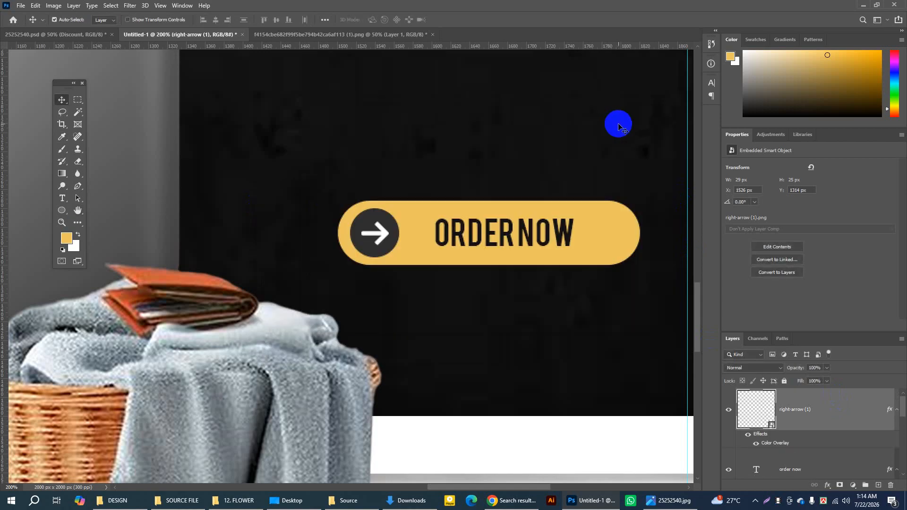
{"action": "left_click_drag", "start_coordinate": [391, 233], "coordinate": [385, 236]}
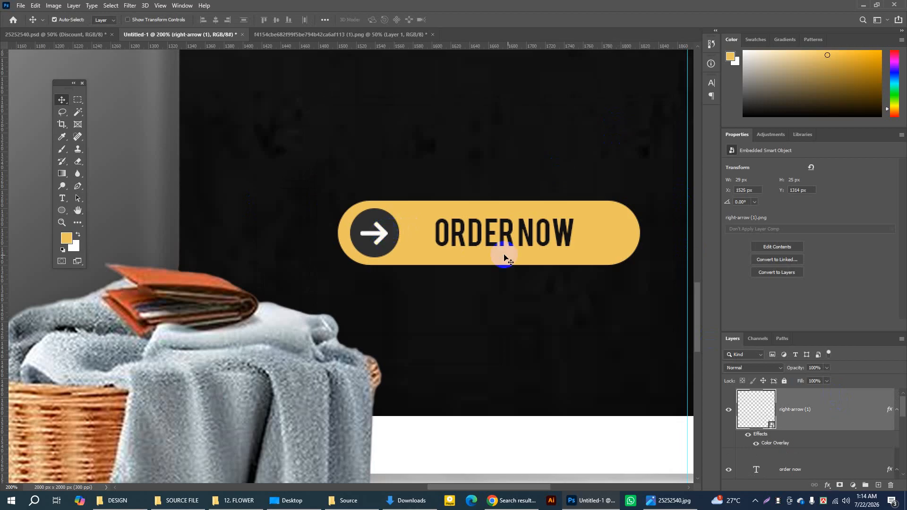
Step: Scale the ORDER NOW text up to 114.53% about its centre and nudge it slightly down to centre Y 1327.96 px
{"action": "left_click", "coordinate": [564, 235]}
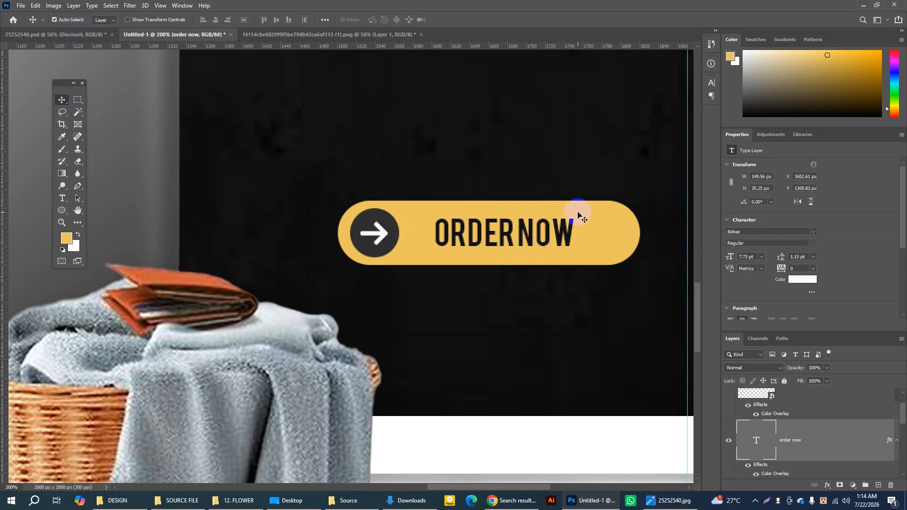
{"action": "left_click", "coordinate": [563, 236]}
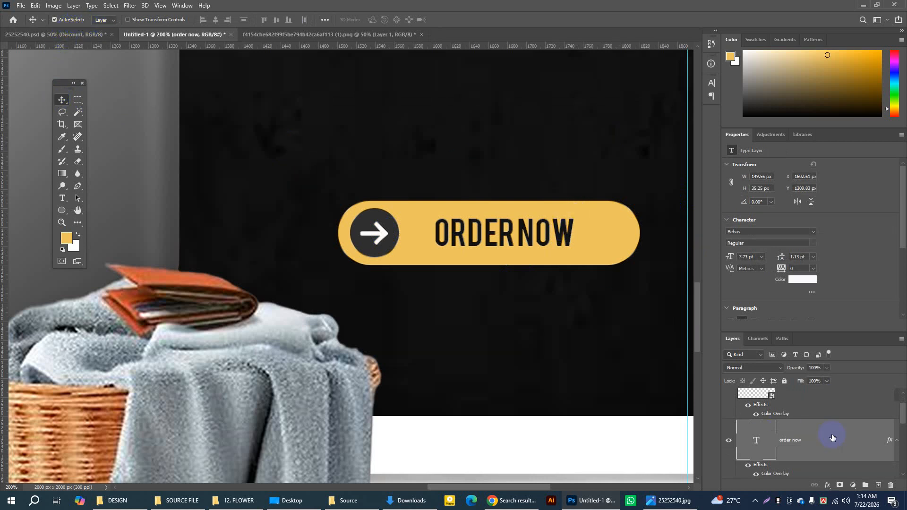
{"action": "key", "text": "ctrl+t"}
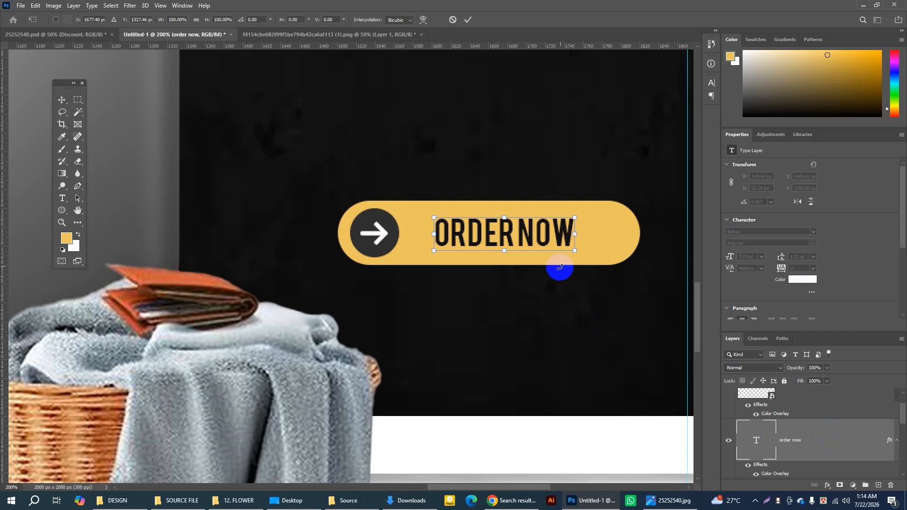
{"action": "left_click_drag", "start_coordinate": [576, 252], "coordinate": [585, 254]}
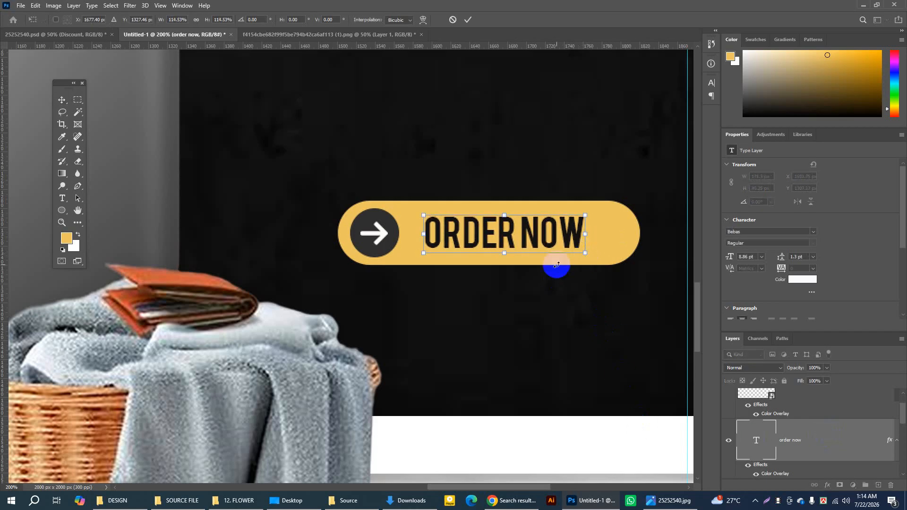
{"action": "key", "text": "Down"}
{"action": "key", "text": "Up"}
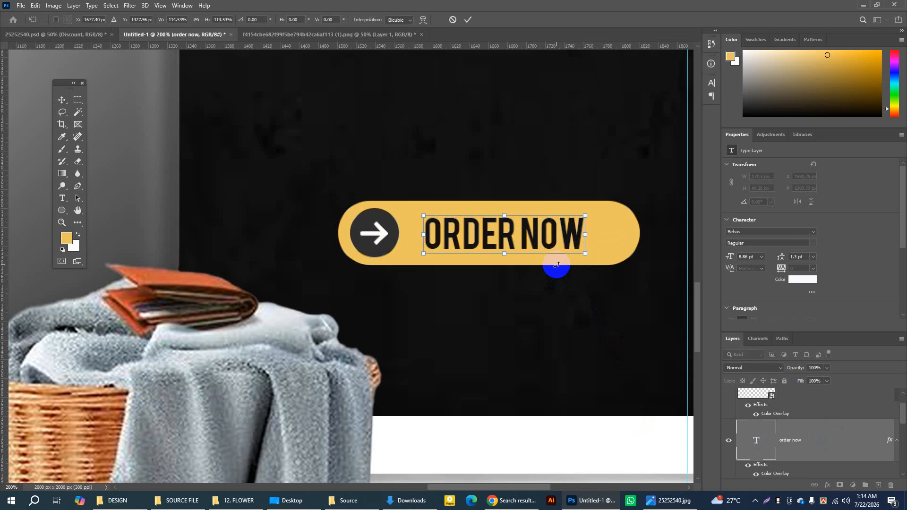
Step: Shift the ORDER NOW text right to centre X 1684.40 px and enlarge it to 122.58% of its original size
{"action": "key", "text": "Right"}
{"action": "key", "text": "Right"}
{"action": "key", "text": "Right"}
{"action": "key", "text": "Right"}
{"action": "key", "text": "Right"}
{"action": "key", "text": "Right"}
{"action": "key", "text": "Right"}
{"action": "key", "text": "Right"}
{"action": "key", "text": "Right"}
{"action": "key", "text": "Right"}
{"action": "key", "text": "Right"}
{"action": "key", "text": "Right"}
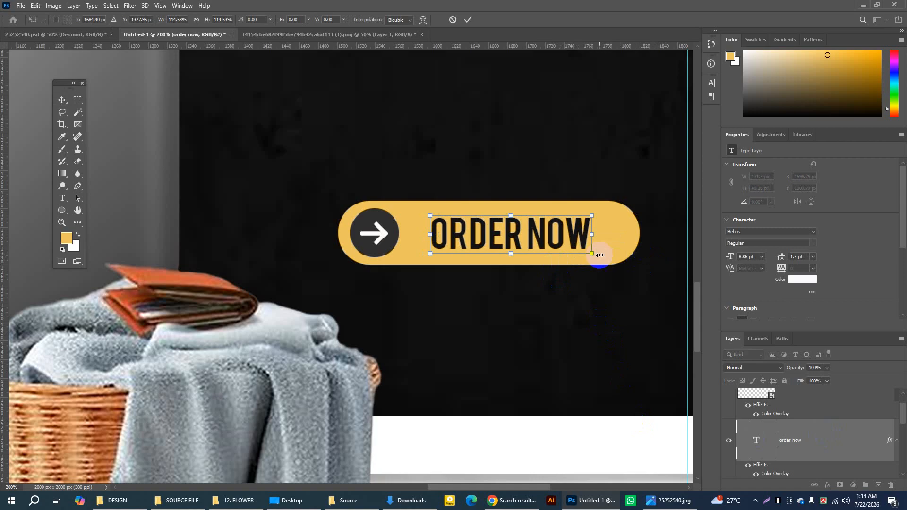
{"action": "left_click_drag", "start_coordinate": [592, 255], "coordinate": [598, 255]}
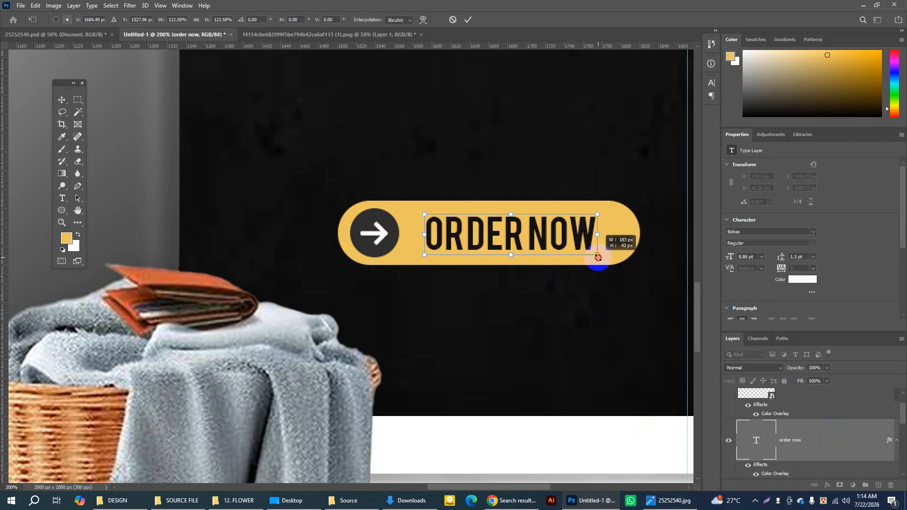
{"action": "left_click", "coordinate": [467, 19]}
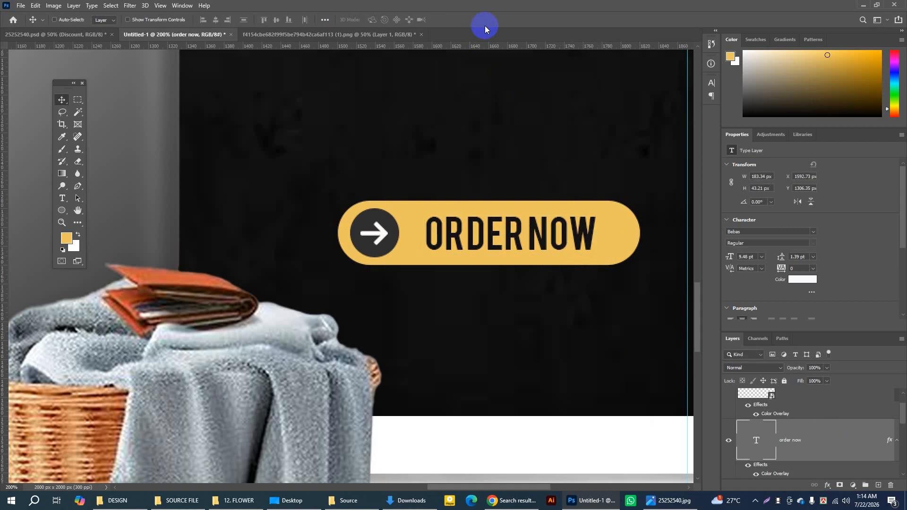
Step: Make the layer list taller and identify the right-arrow (1) layer by briefly hiding it
{"action": "key", "text": "ctrl+minus"}
{"action": "key", "text": "ctrl+minus"}
{"action": "key", "text": "ctrl+minus"}
{"action": "key", "text": "ctrl+minus"}
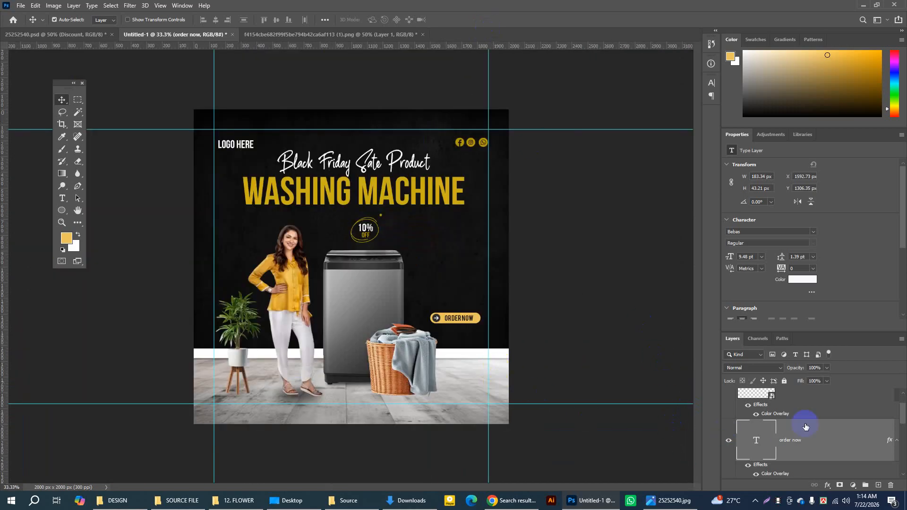
{"action": "scroll", "coordinate": [806, 425], "scroll_direction": "up", "scroll_amount": 1}
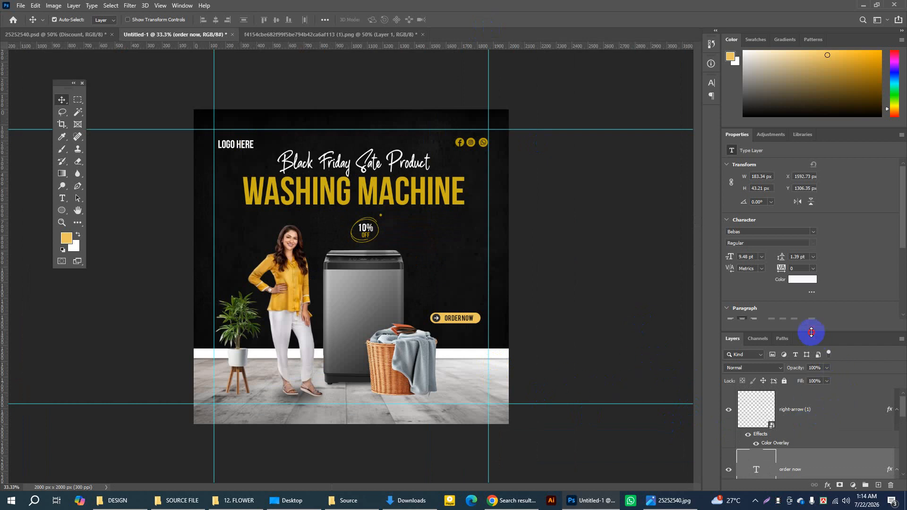
{"action": "left_click_drag", "start_coordinate": [811, 332], "coordinate": [770, 236]}
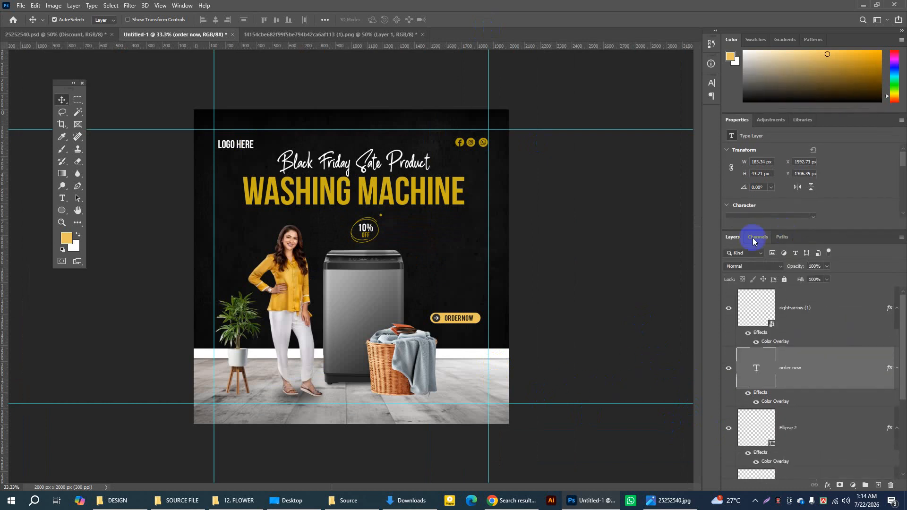
{"action": "left_click", "coordinate": [799, 314]}
{"action": "left_click", "coordinate": [729, 308]}
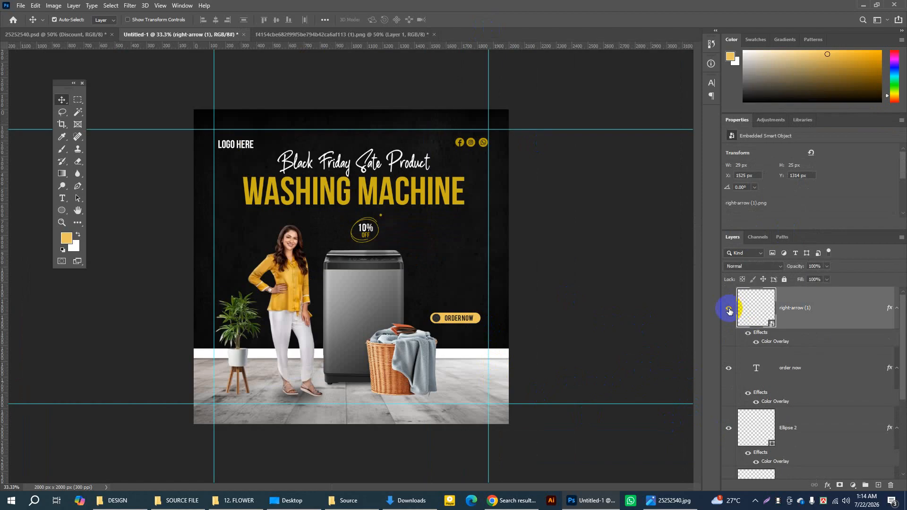
{"action": "left_click", "coordinate": [729, 309]}
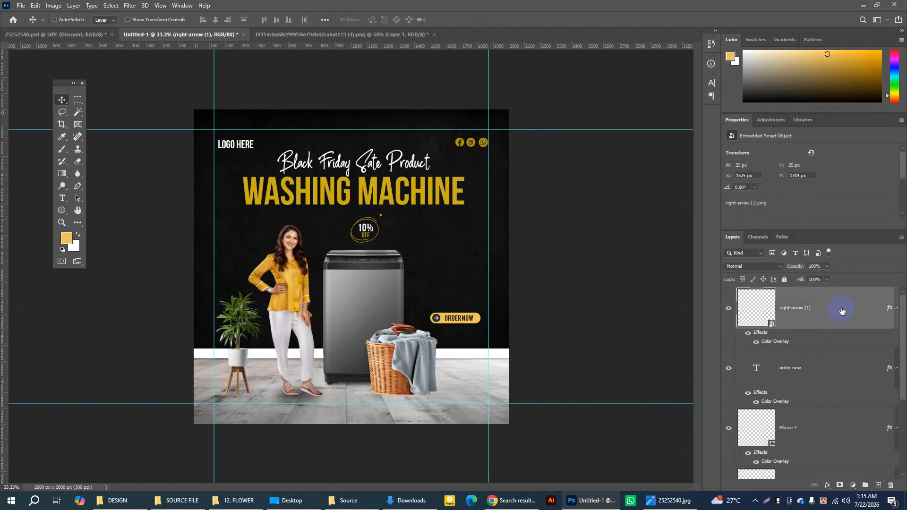
Step: Check the button's layers by toggling their visibility, and group the order now text, Ellipse 2 and Rectangle 4 layers
{"action": "left_click", "coordinate": [841, 311], "text": "ctrl"}
{"action": "left_click", "coordinate": [729, 369]}
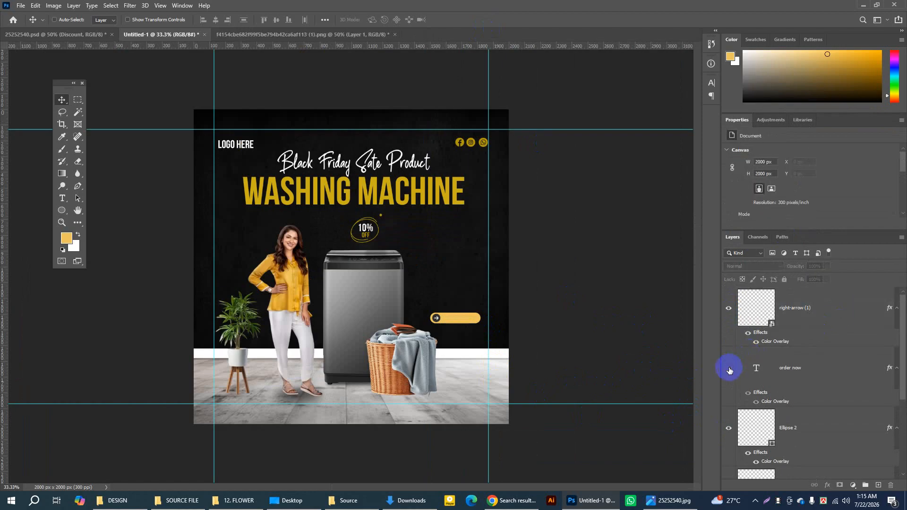
{"action": "left_click", "coordinate": [729, 369]}
{"action": "left_click", "coordinate": [820, 371]}
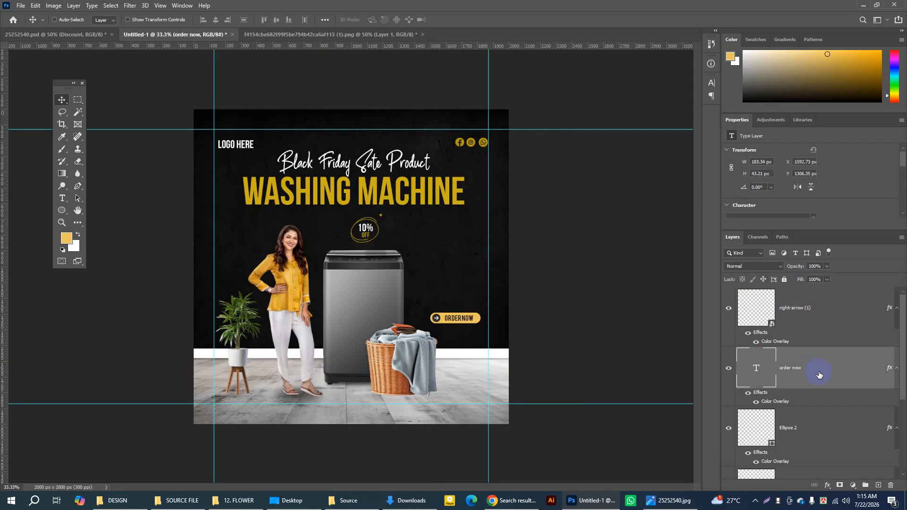
{"action": "left_click", "coordinate": [729, 430]}
{"action": "left_click", "coordinate": [835, 426]}
{"action": "left_click_drag", "start_coordinate": [904, 388], "coordinate": [900, 437]}
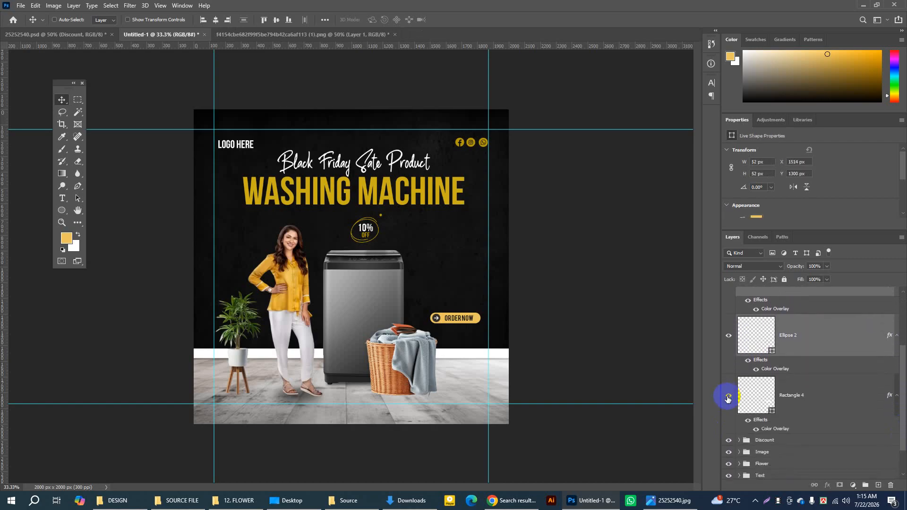
{"action": "left_click", "coordinate": [728, 399]}
{"action": "left_click", "coordinate": [728, 399]}
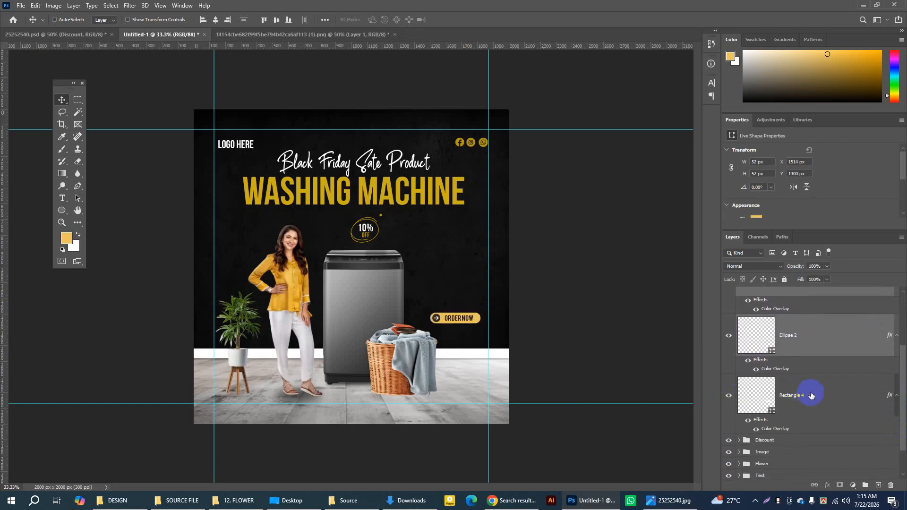
{"action": "left_click", "coordinate": [825, 395]}
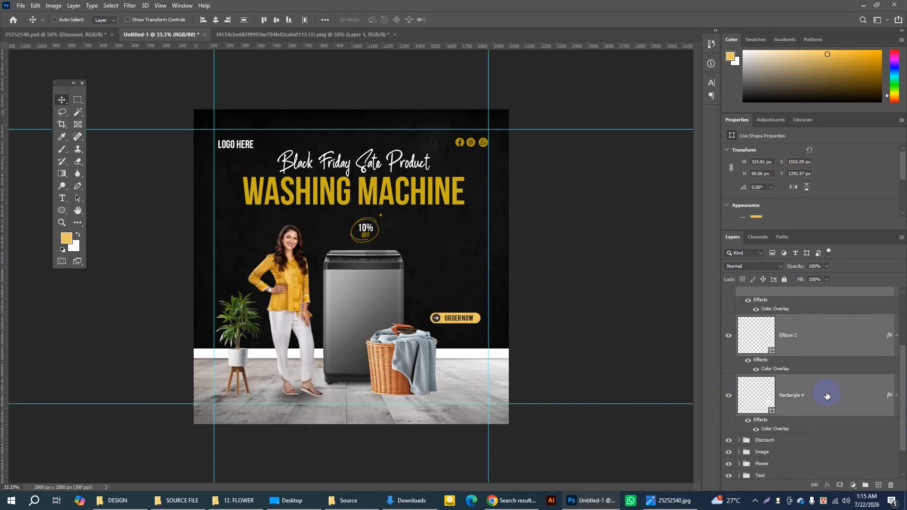
{"action": "key", "text": "ctrl+g"}
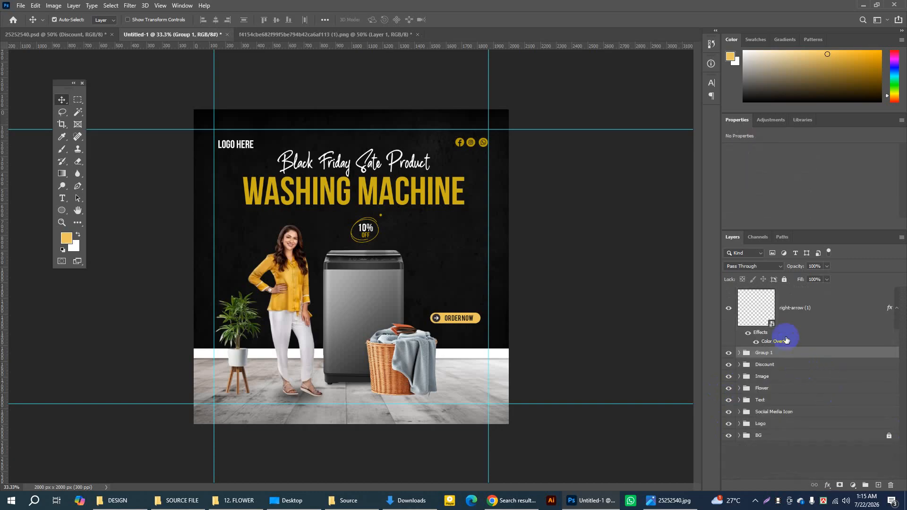
Step: Move the right-arrow (1) layer into the new group and rename the group Button
{"action": "left_click", "coordinate": [729, 310]}
{"action": "left_click_drag", "start_coordinate": [793, 309], "coordinate": [774, 356]}
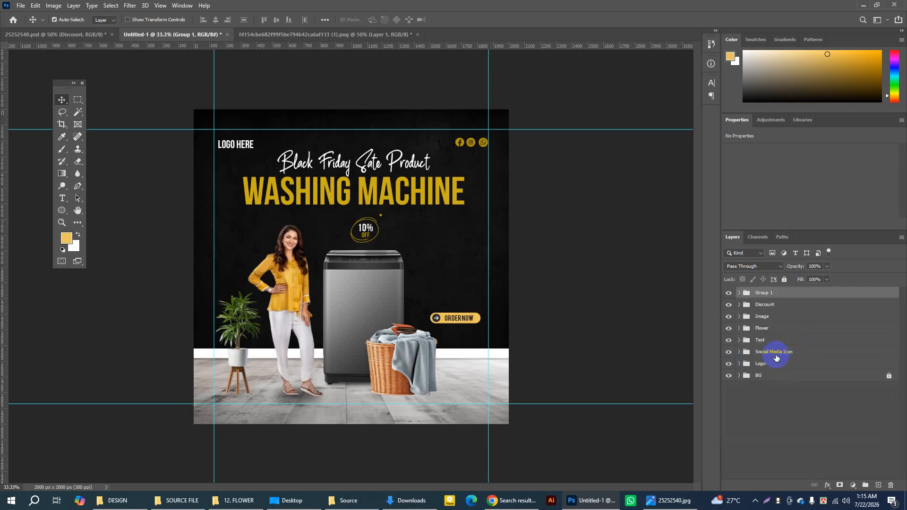
{"action": "left_click", "coordinate": [729, 294]}
{"action": "left_click", "coordinate": [729, 294]}
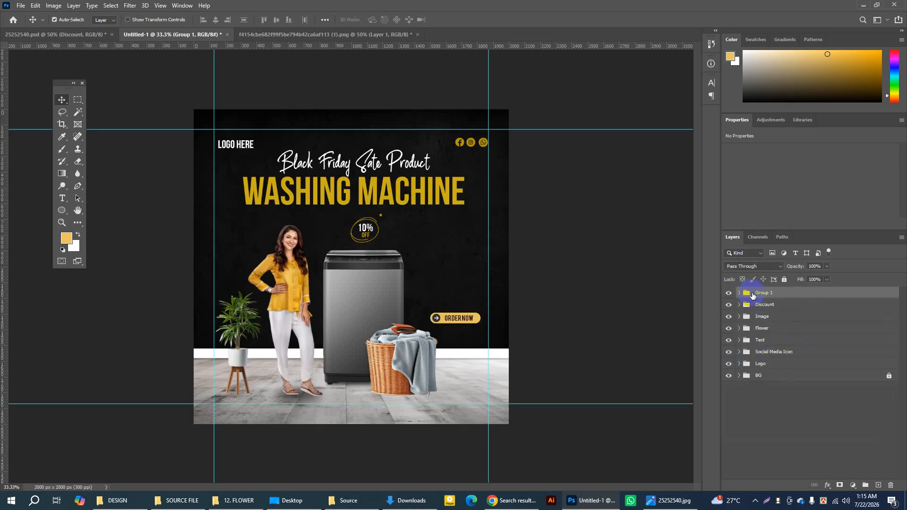
{"action": "double_click", "coordinate": [766, 293]}
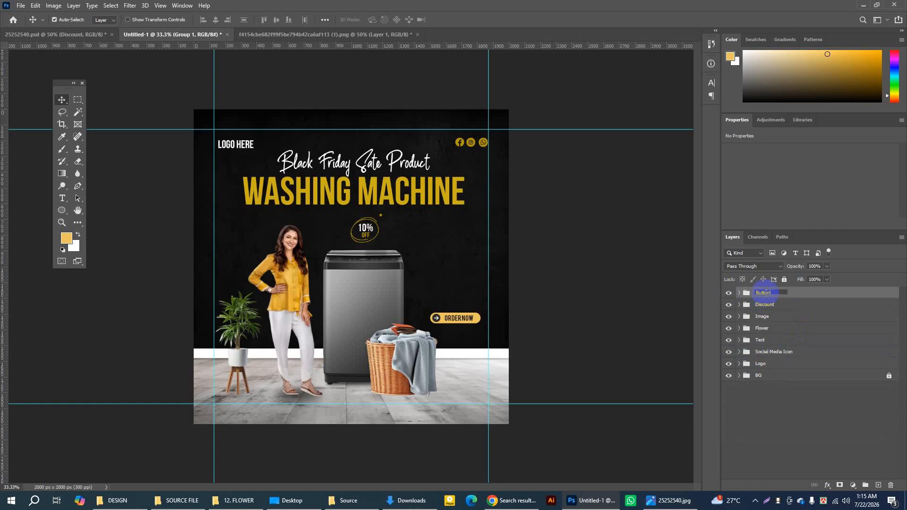
{"action": "key", "text": "Return"}
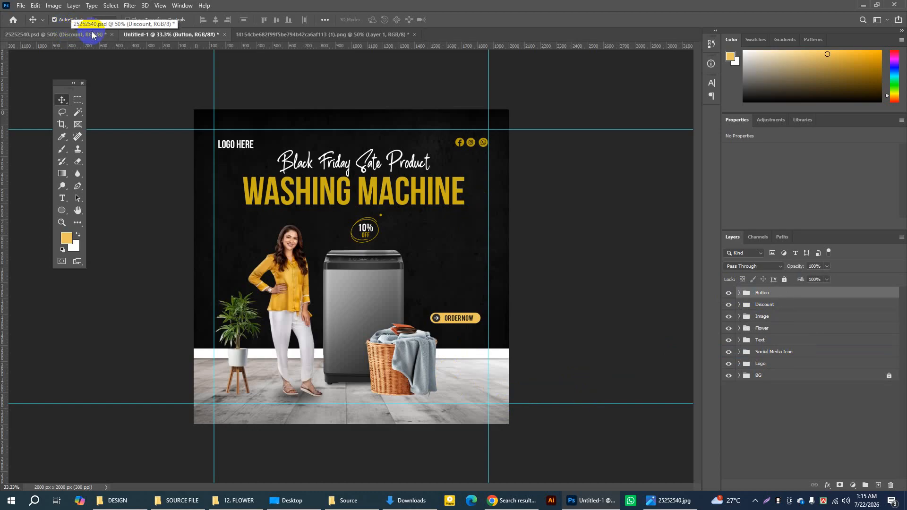
Step: In 25252540.psd, set auto-select to Group, duplicate the Buy Online group into the Untitled-1 document, and return to Untitled-1
{"action": "left_click", "coordinate": [71, 34]}
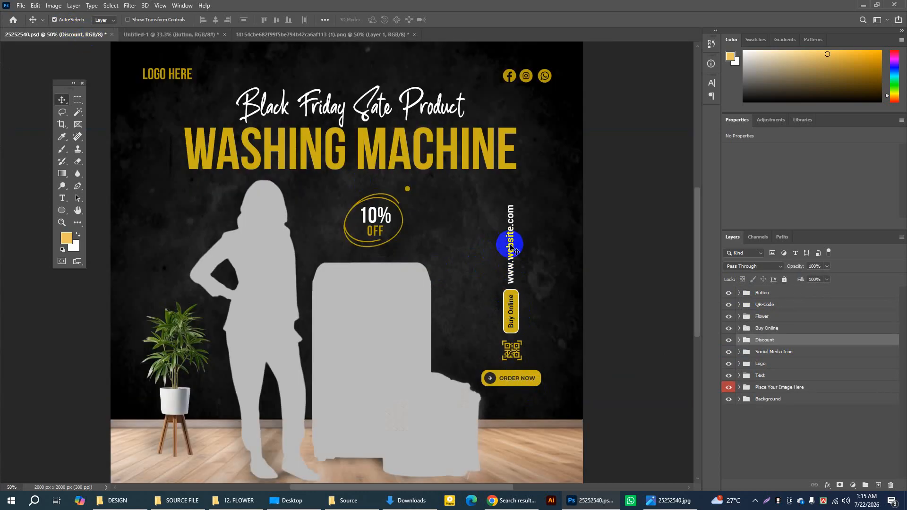
{"action": "left_click", "coordinate": [103, 20]}
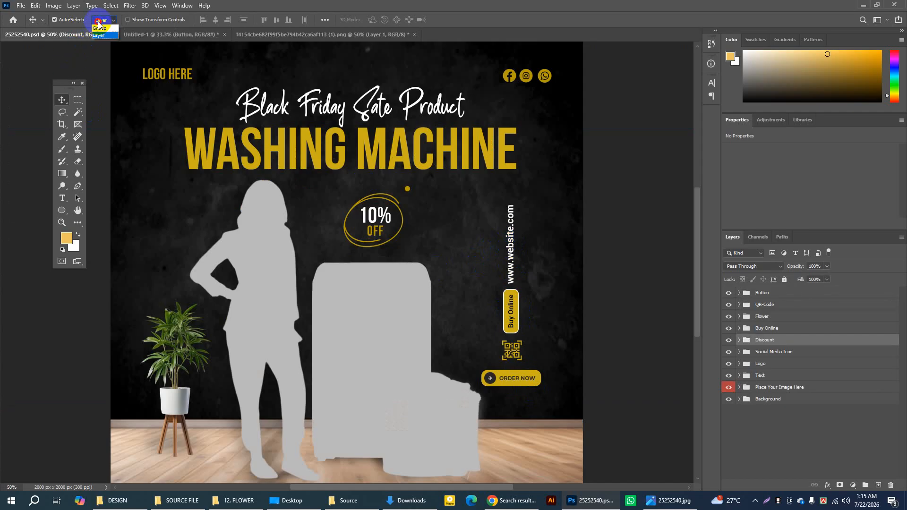
{"action": "left_click", "coordinate": [103, 29]}
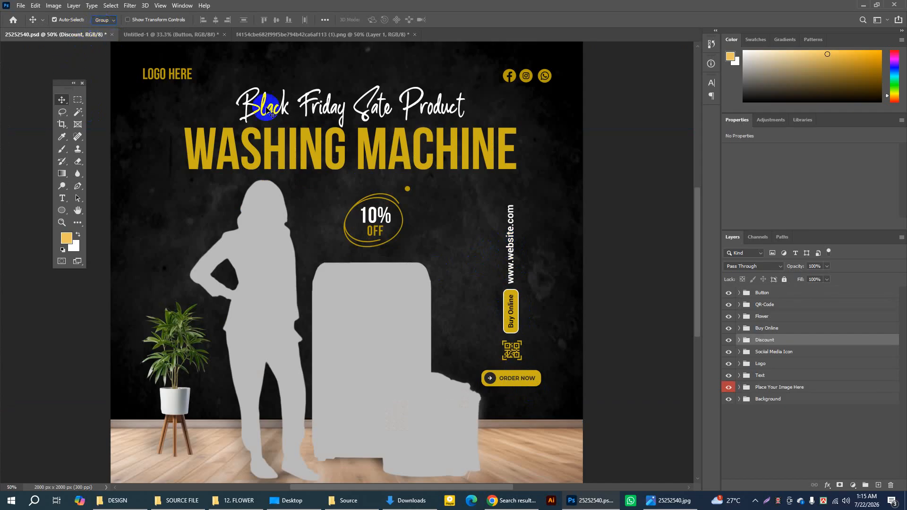
{"action": "left_click", "coordinate": [513, 322]}
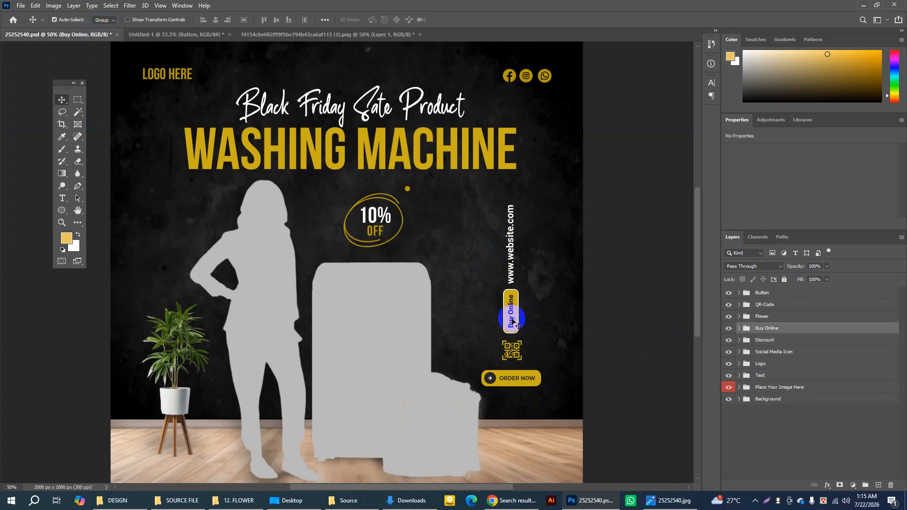
{"action": "right_click", "coordinate": [776, 331]}
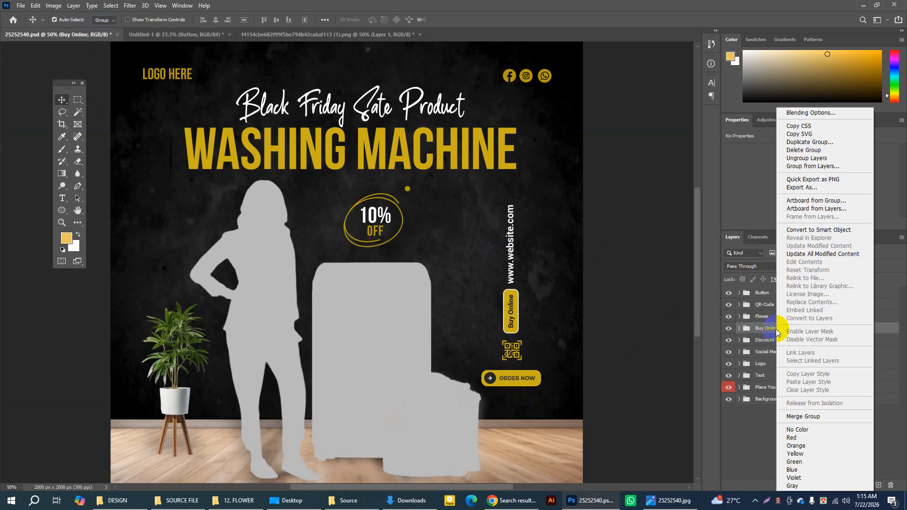
{"action": "left_click", "coordinate": [792, 144]}
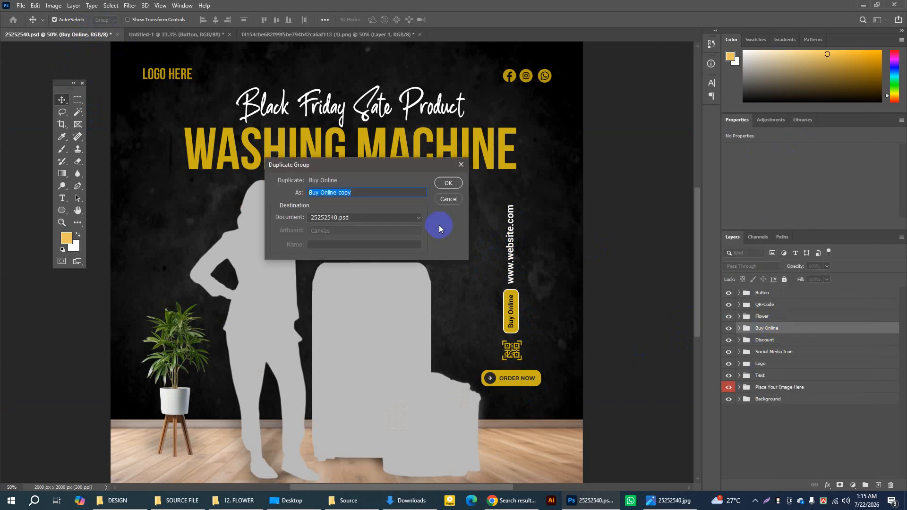
{"action": "left_click", "coordinate": [416, 217]}
{"action": "left_click", "coordinate": [322, 235]}
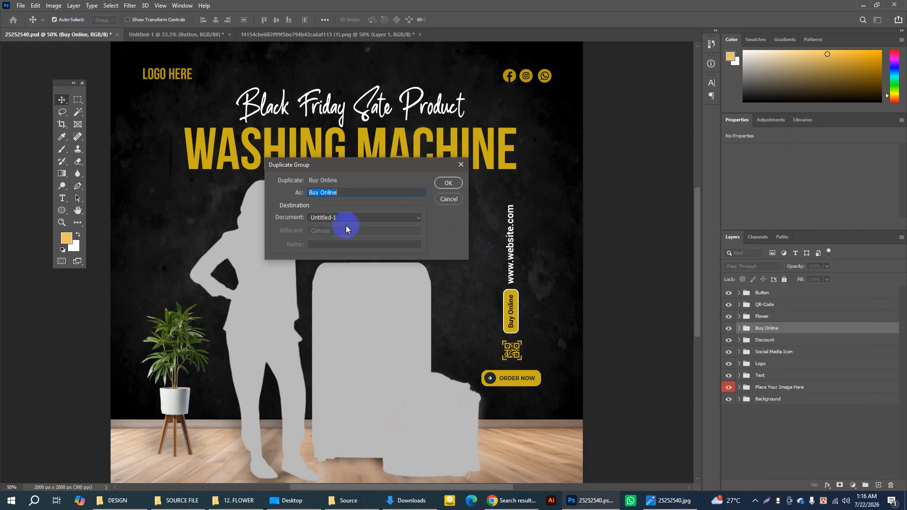
{"action": "left_click", "coordinate": [449, 183]}
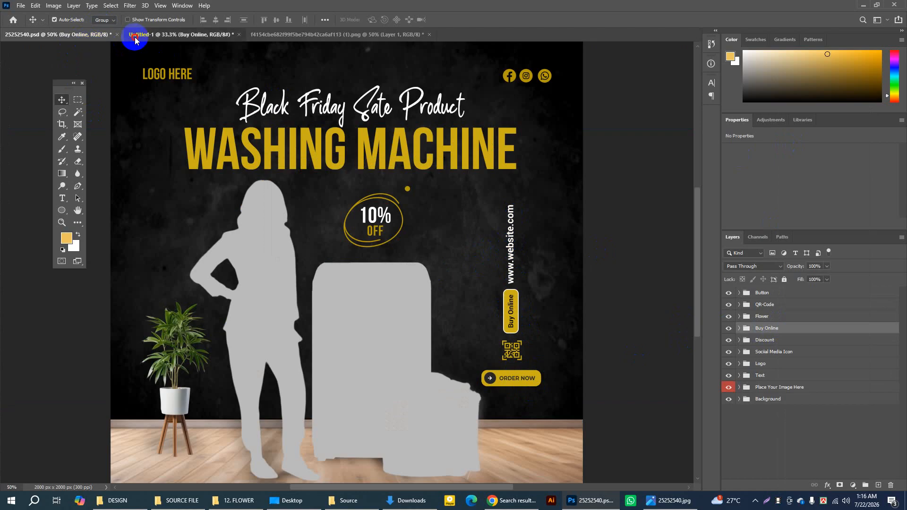
{"action": "left_click", "coordinate": [138, 35]}
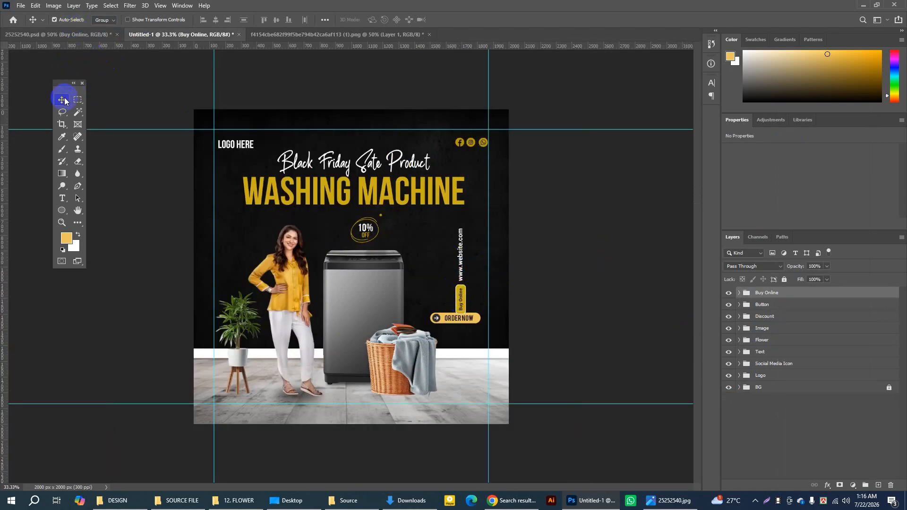
Step: With auto-select set to Group, move the Buy Online group up and slightly left, clear of the ORDER NOW button
{"action": "left_click", "coordinate": [103, 20]}
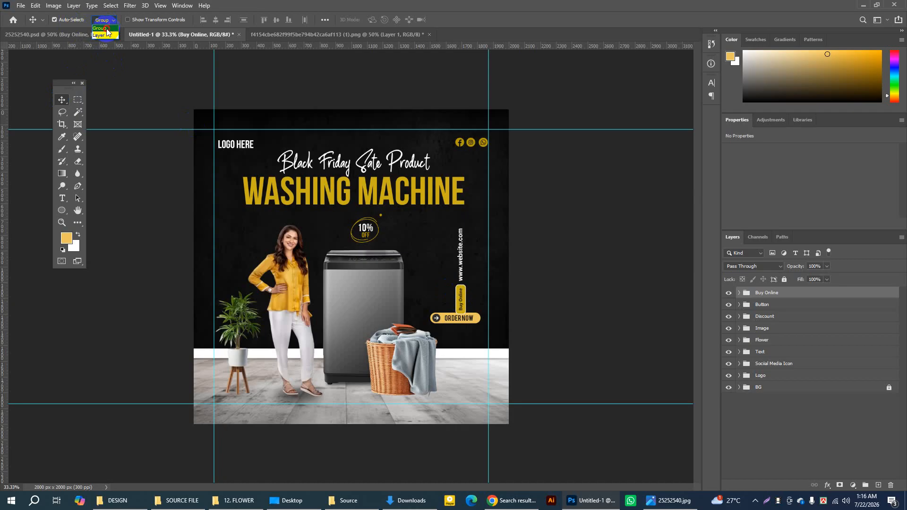
{"action": "left_click", "coordinate": [106, 28]}
{"action": "left_click_drag", "start_coordinate": [461, 290], "coordinate": [455, 279]}
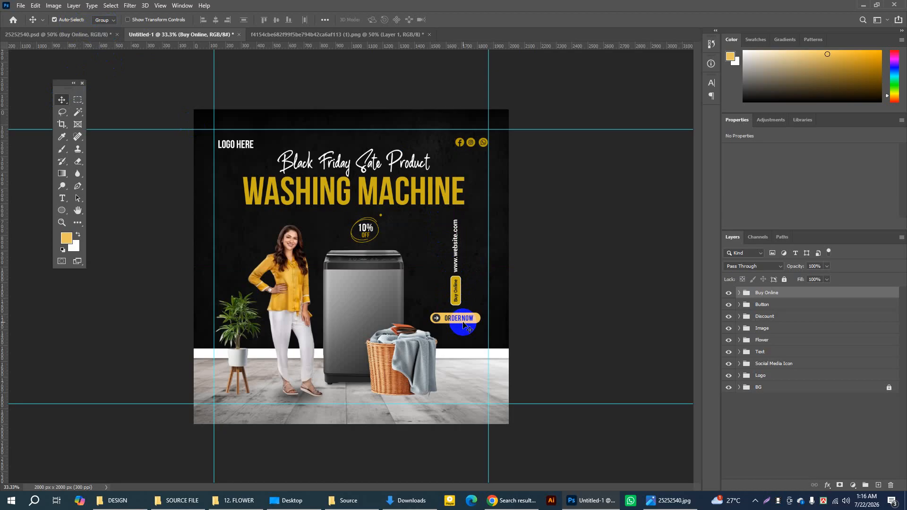
Step: Shift the Image group slightly left and check its contents by briefly hiding it
{"action": "left_click_drag", "start_coordinate": [388, 302], "coordinate": [384, 301]}
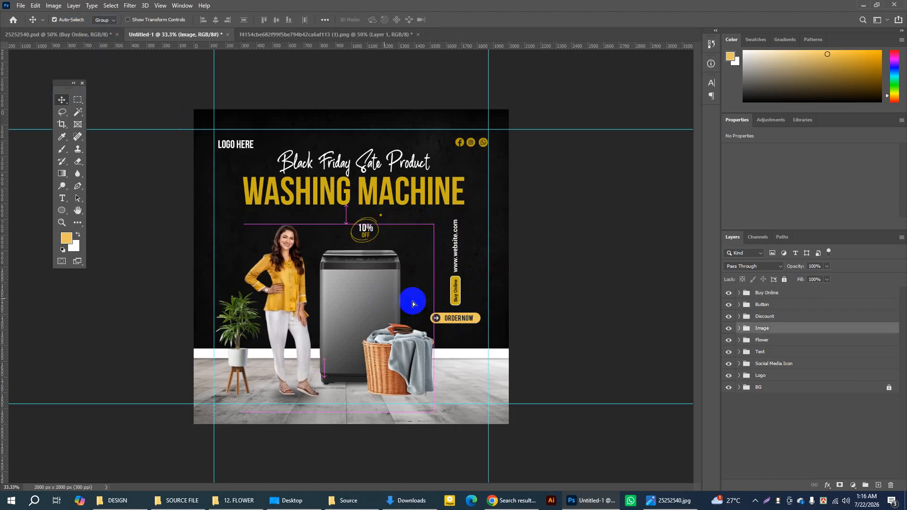
{"action": "left_click", "coordinate": [729, 329]}
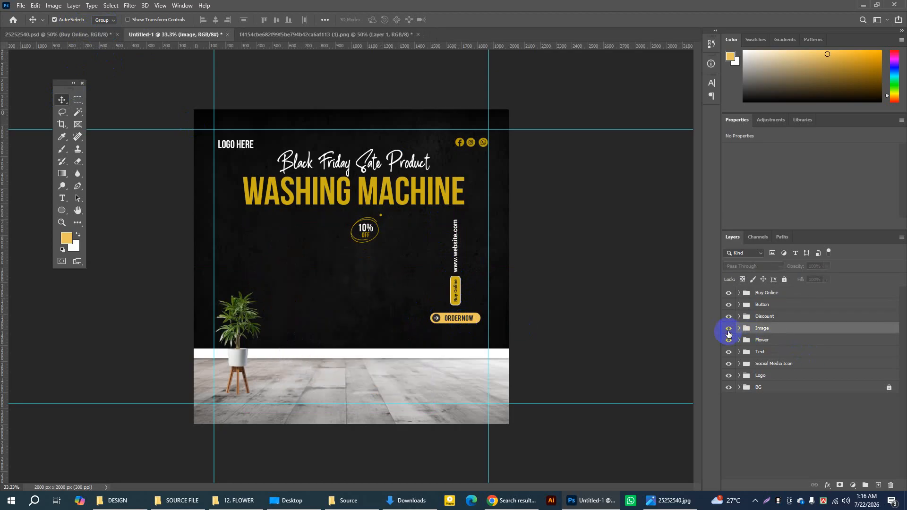
{"action": "left_click", "coordinate": [729, 330]}
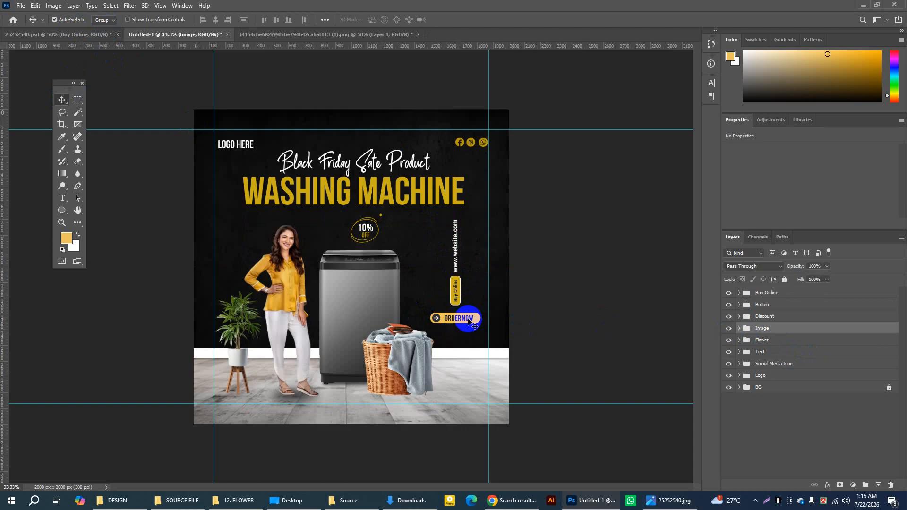
Step: Select the Button group and switch auto-select between Layer and Group, ending on Group
{"action": "left_click", "coordinate": [763, 305]}
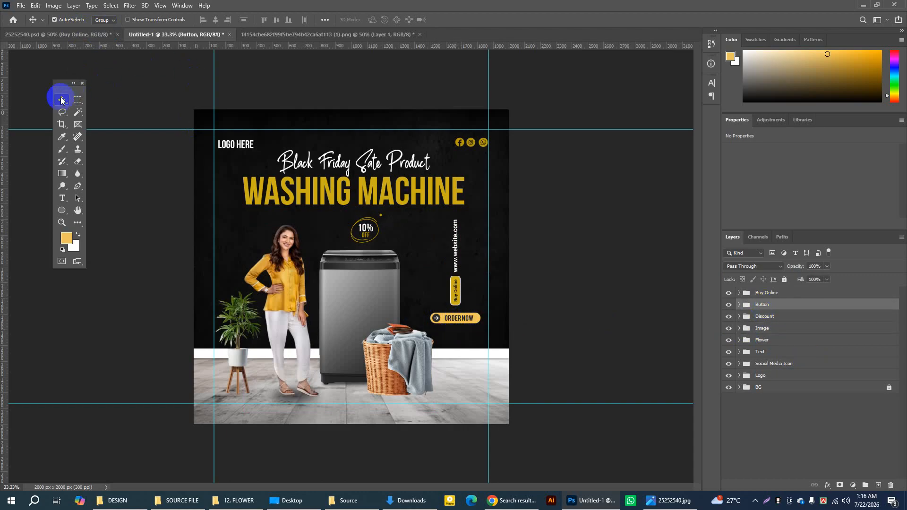
{"action": "left_click", "coordinate": [101, 21]}
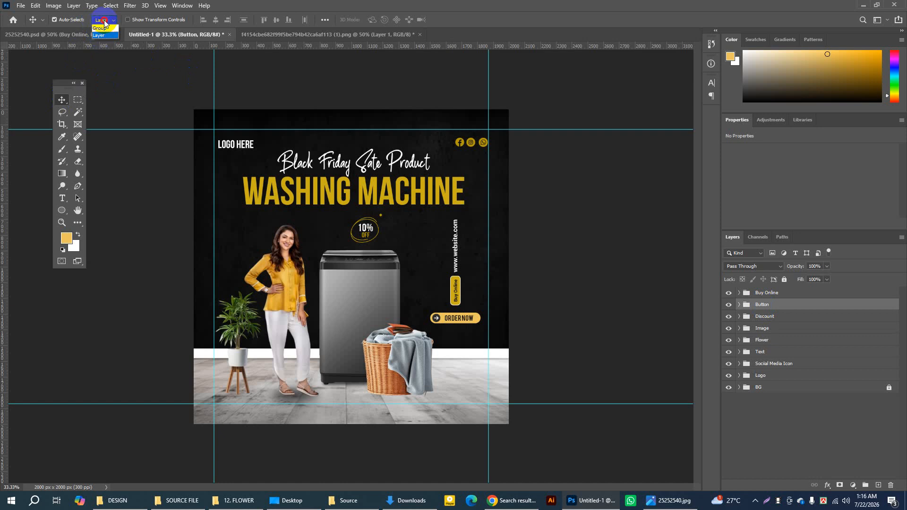
{"action": "left_click", "coordinate": [104, 29]}
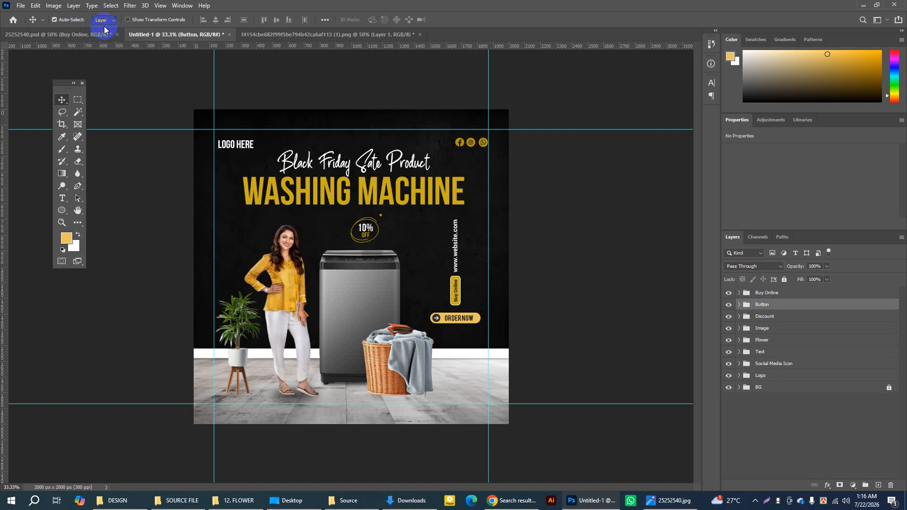
{"action": "left_click", "coordinate": [101, 20]}
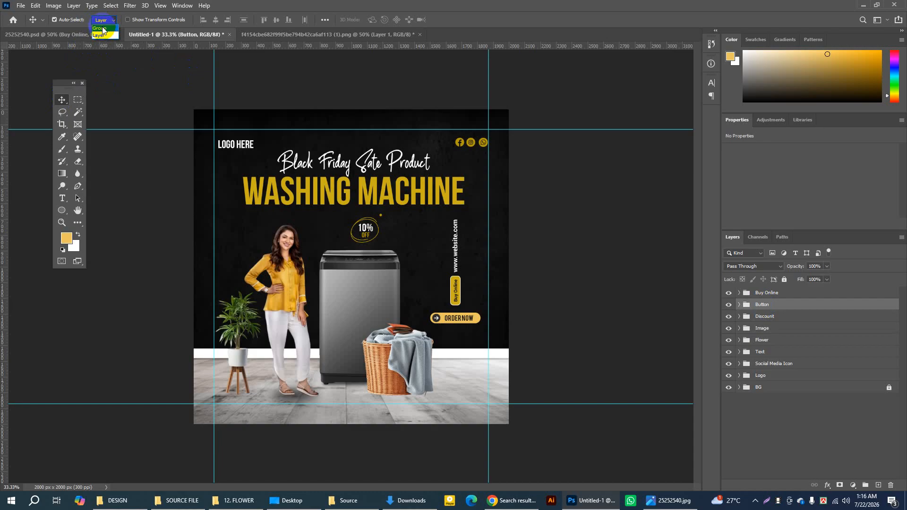
{"action": "left_click", "coordinate": [112, 36]}
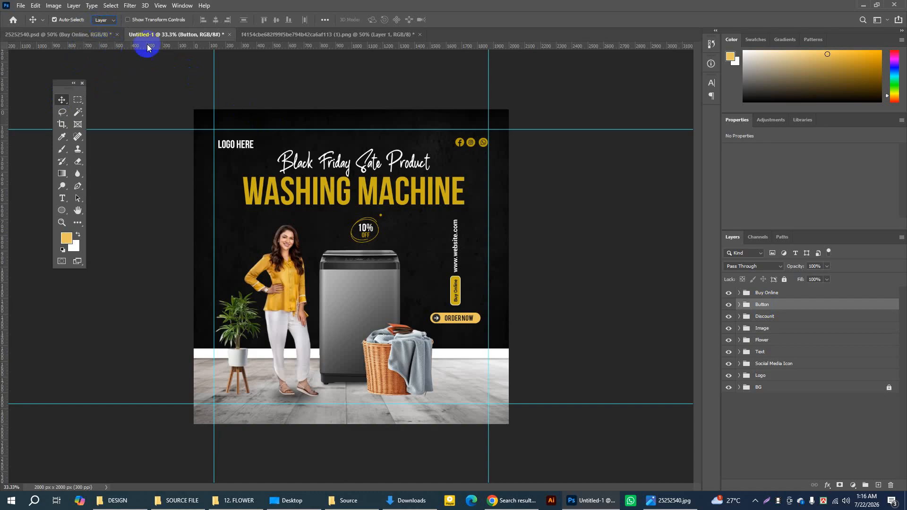
{"action": "left_click", "coordinate": [109, 21]}
{"action": "left_click", "coordinate": [98, 28]}
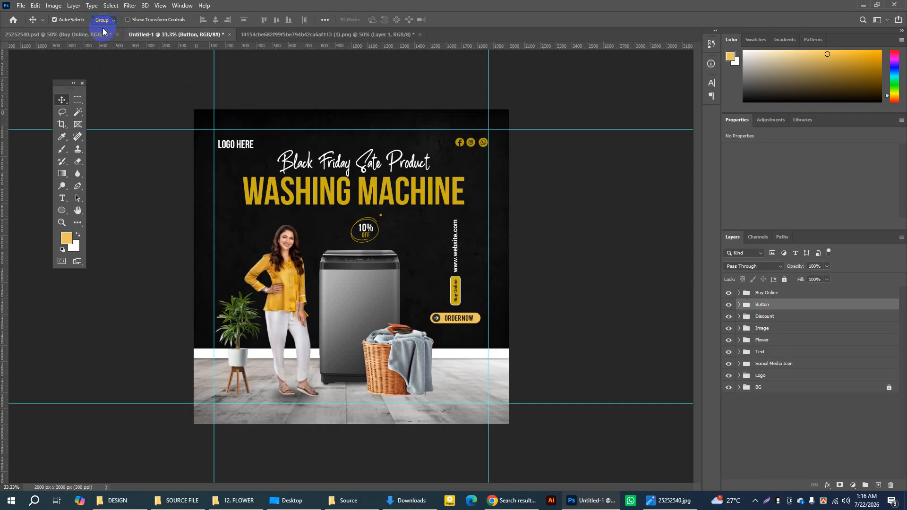
Step: Check the Button group by toggling its visibility, and transform it down to Y 1374 px at about 78% scale
{"action": "left_click", "coordinate": [729, 305]}
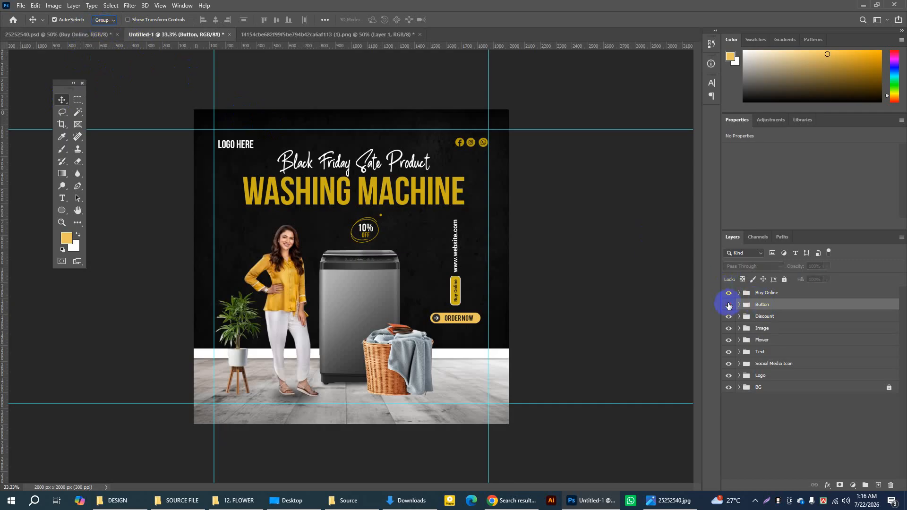
{"action": "left_click", "coordinate": [728, 305]}
{"action": "left_click", "coordinate": [815, 300]}
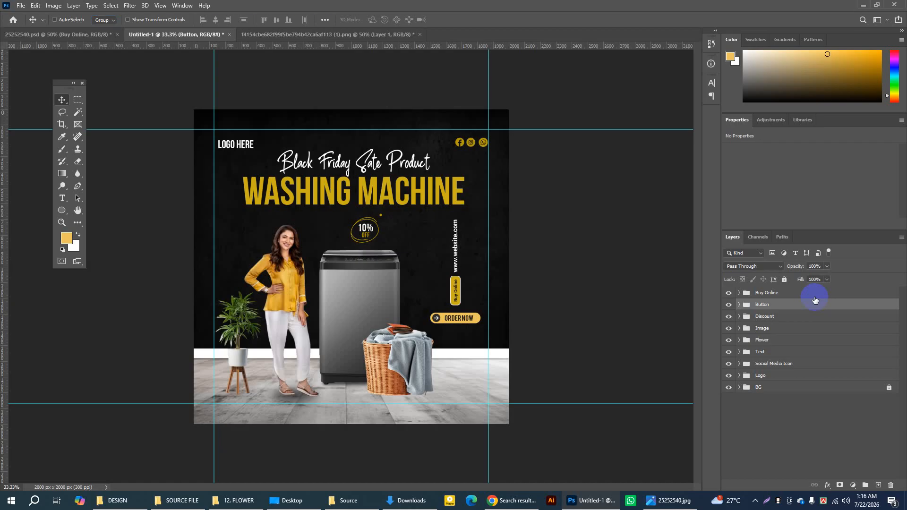
{"action": "key", "text": "ctrl+t"}
{"action": "key", "text": "Down"}
{"action": "key", "text": "Down"}
{"action": "key", "text": "Down"}
{"action": "key", "text": "Down"}
{"action": "key", "text": "Down"}
{"action": "key", "text": "Down"}
{"action": "key", "text": "Down"}
{"action": "key", "text": "Down"}
{"action": "key", "text": "Down"}
{"action": "key", "text": "Down"}
{"action": "key", "text": "Down"}
{"action": "key", "text": "Down"}
{"action": "key", "text": "Down"}
{"action": "key", "text": "Down"}
{"action": "key", "text": "Down"}
{"action": "key", "text": "Down"}
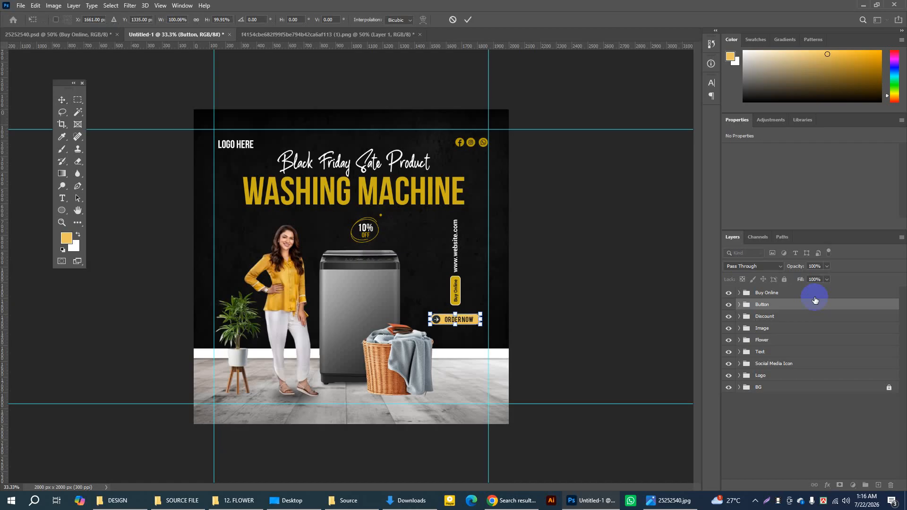
{"action": "key", "text": "Down"}
{"action": "key", "text": "Down"}
{"action": "key", "text": "Down"}
{"action": "key", "text": "Down"}
{"action": "key", "text": "Down"}
{"action": "key", "text": "Down"}
{"action": "key", "text": "Down"}
{"action": "key", "text": "Down"}
{"action": "key", "text": "Down"}
{"action": "key", "text": "Down"}
{"action": "key", "text": "Down"}
{"action": "key", "text": "Down"}
{"action": "key", "text": "Down"}
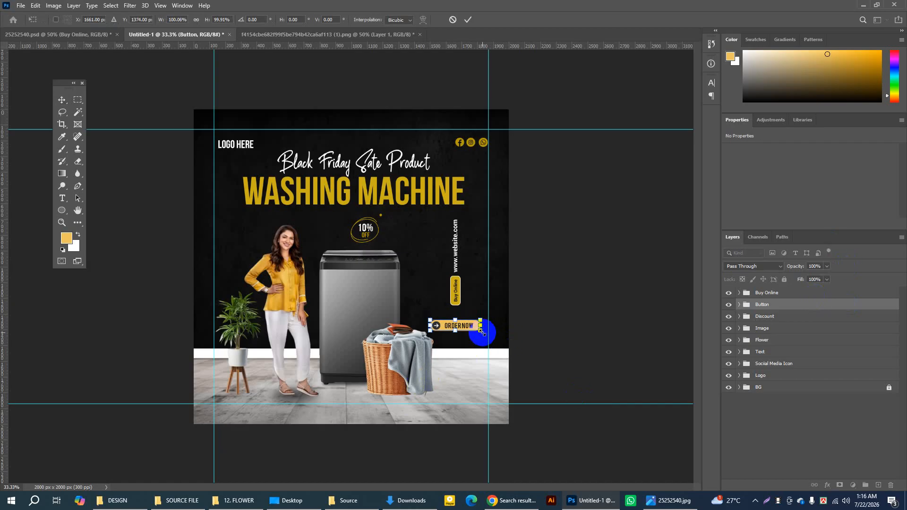
{"action": "left_click_drag", "start_coordinate": [482, 333], "coordinate": [476, 329]}
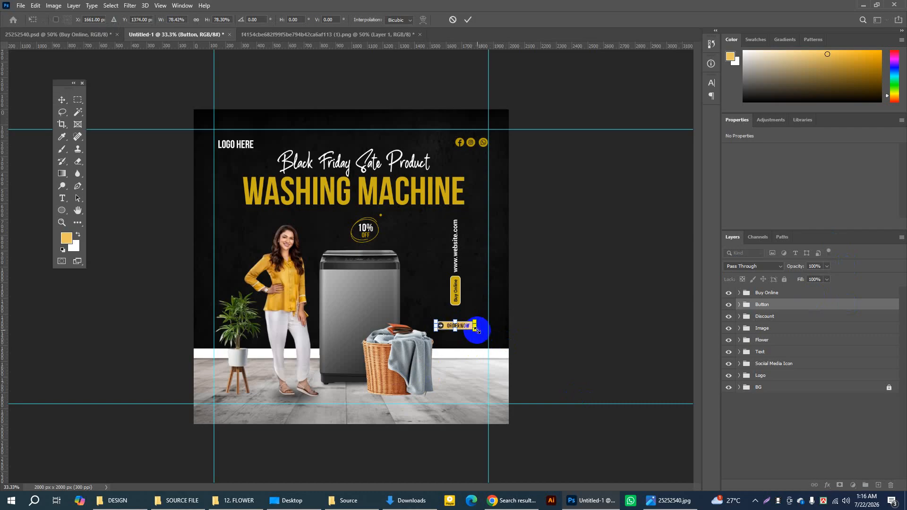
{"action": "left_click", "coordinate": [469, 21]}
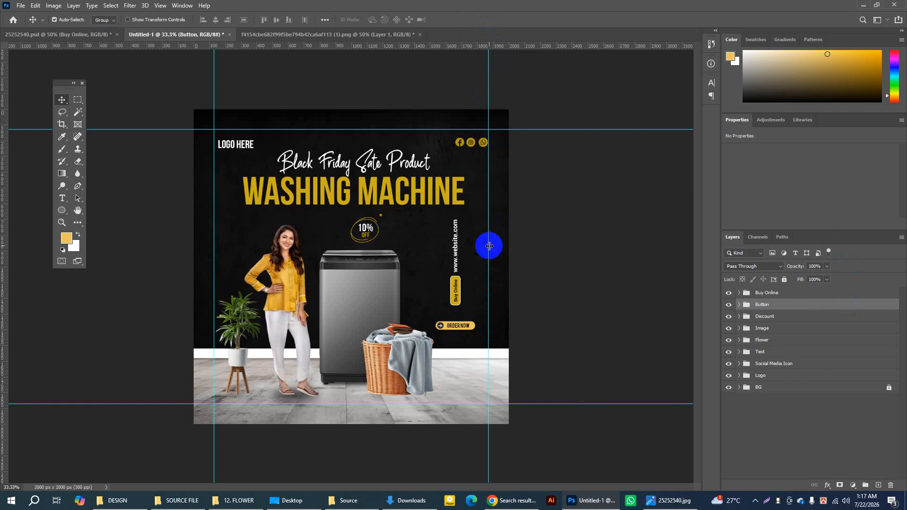
Step: Widen the gap between the two groups by moving Buy Online slightly up and Button slightly down
{"action": "left_click", "coordinate": [100, 22]}
{"action": "left_click", "coordinate": [100, 23]}
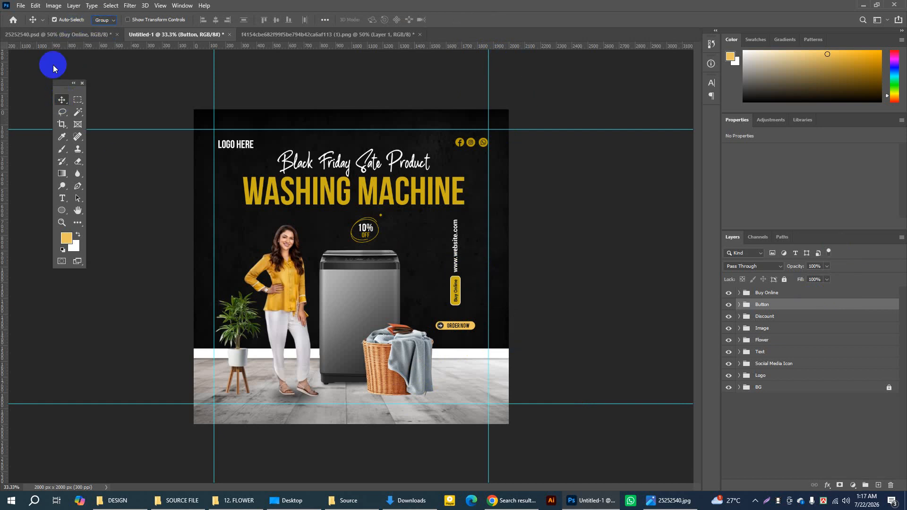
{"action": "left_click", "coordinate": [456, 290]}
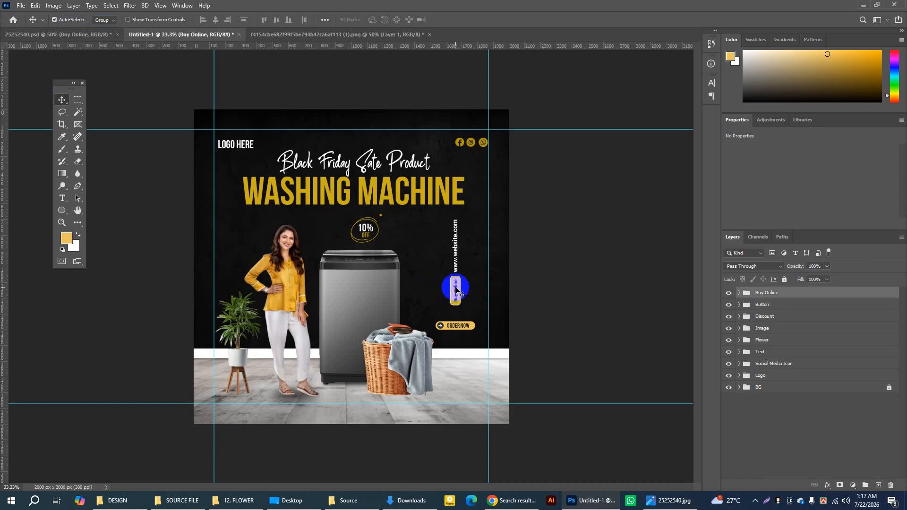
{"action": "left_click_drag", "start_coordinate": [456, 289], "coordinate": [455, 283]}
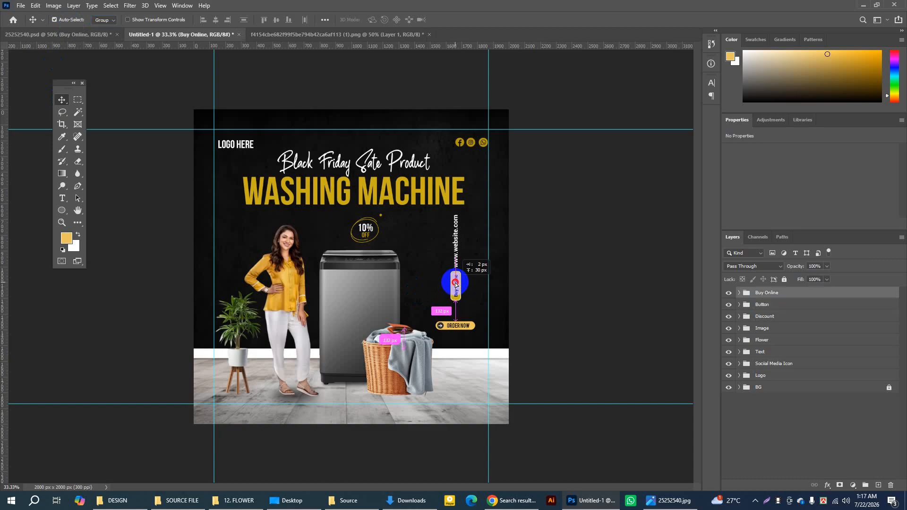
{"action": "left_click", "coordinate": [455, 327]}
{"action": "left_click_drag", "start_coordinate": [455, 326], "coordinate": [455, 333]}
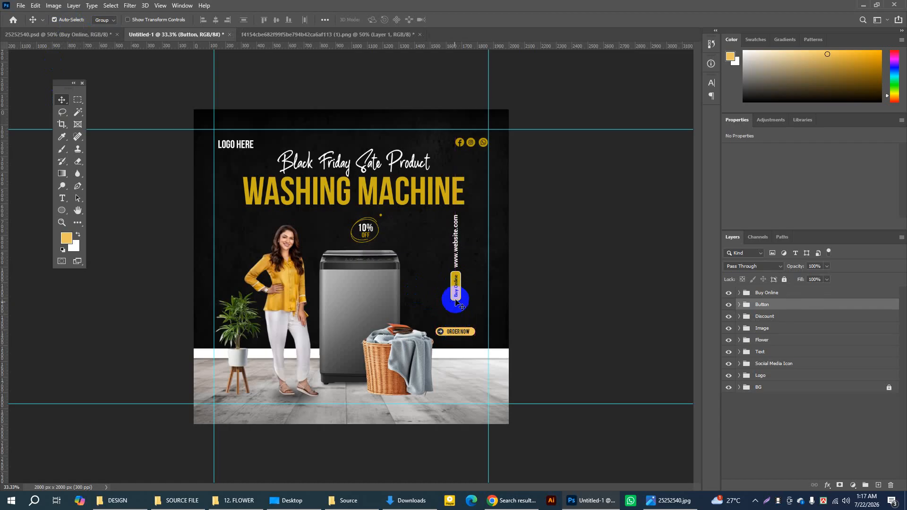
Step: Check the QR code above the order button in 25252540.psd, and search Flaticon in Chrome for qr code icons
{"action": "left_click", "coordinate": [93, 35]}
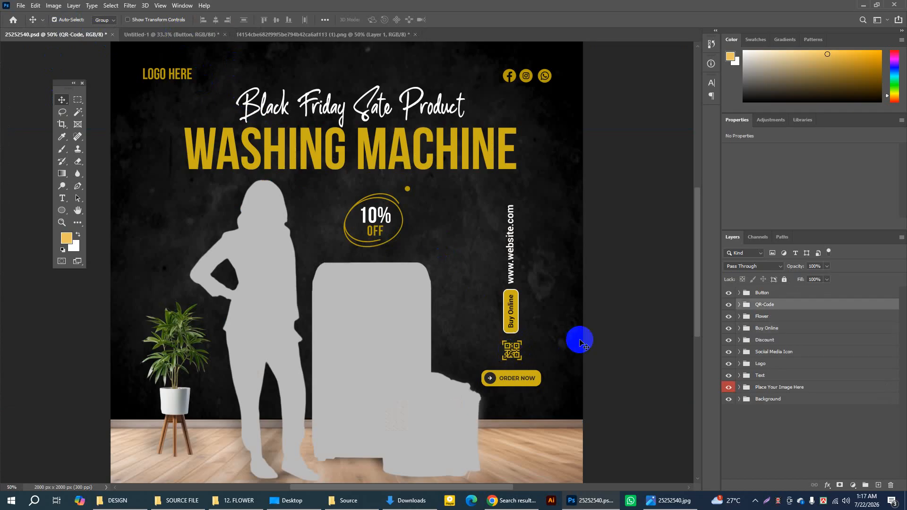
{"action": "left_click", "coordinate": [513, 356]}
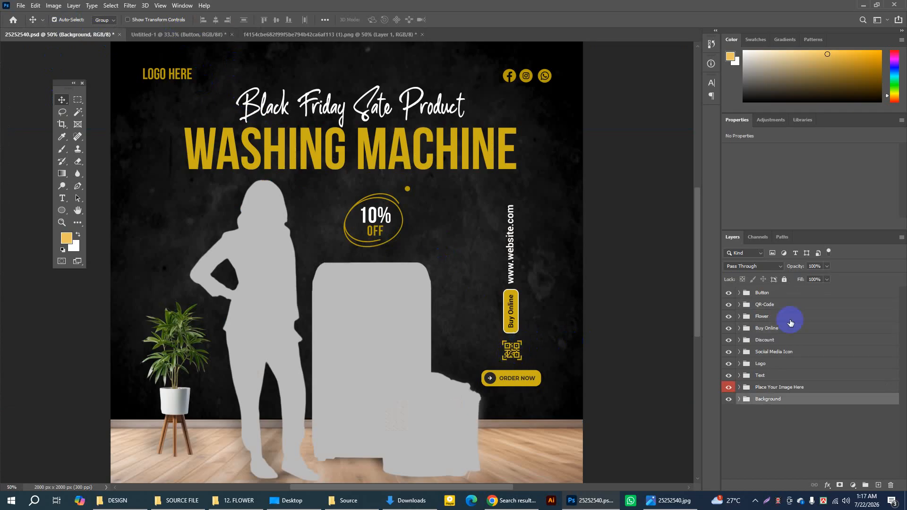
{"action": "left_click", "coordinate": [512, 502]}
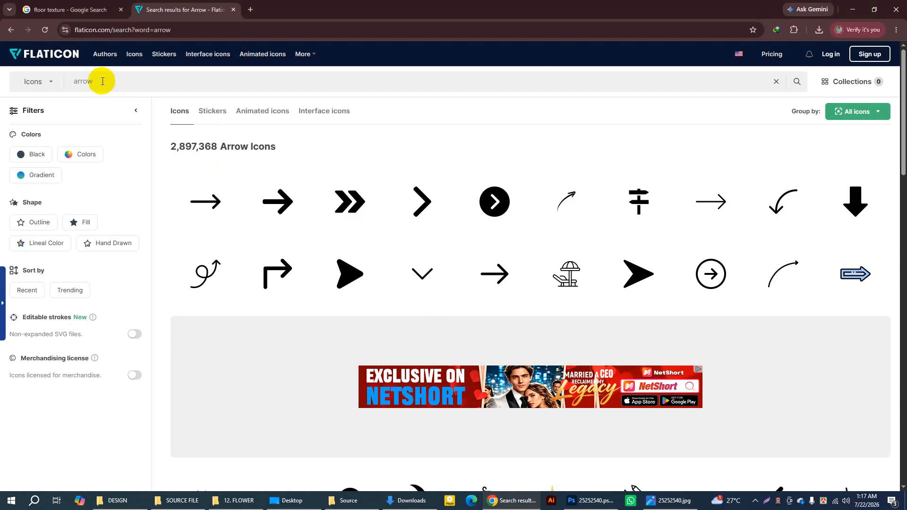
{"action": "left_click_drag", "start_coordinate": [101, 80], "coordinate": [13, 83]}
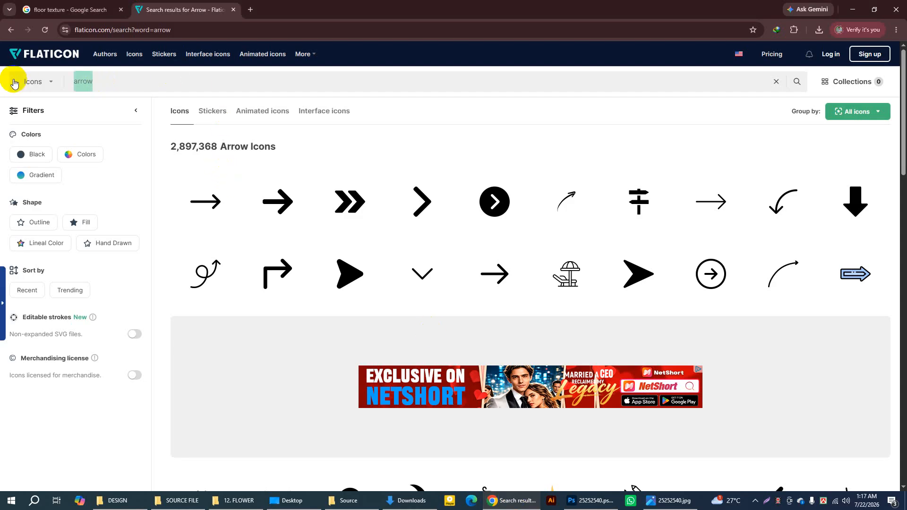
{"action": "type", "text": "qur code"}
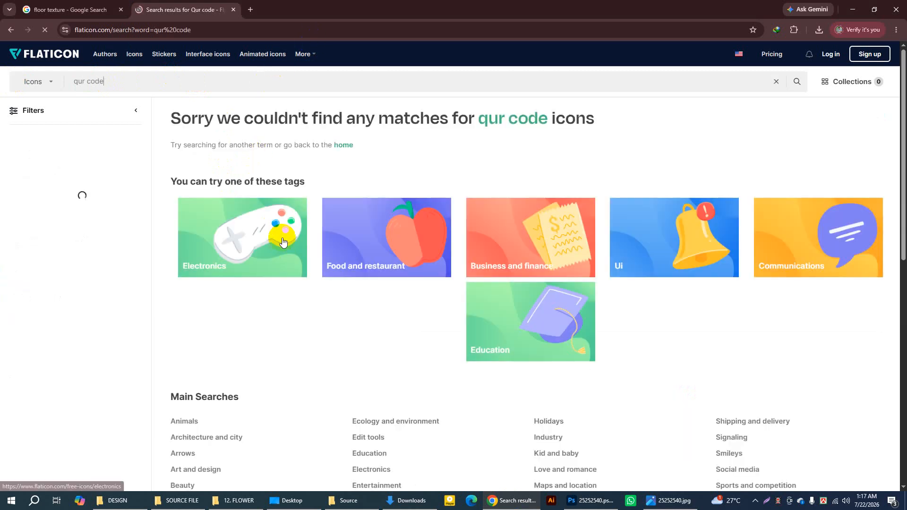
{"action": "left_click_drag", "start_coordinate": [108, 87], "coordinate": [55, 82]}
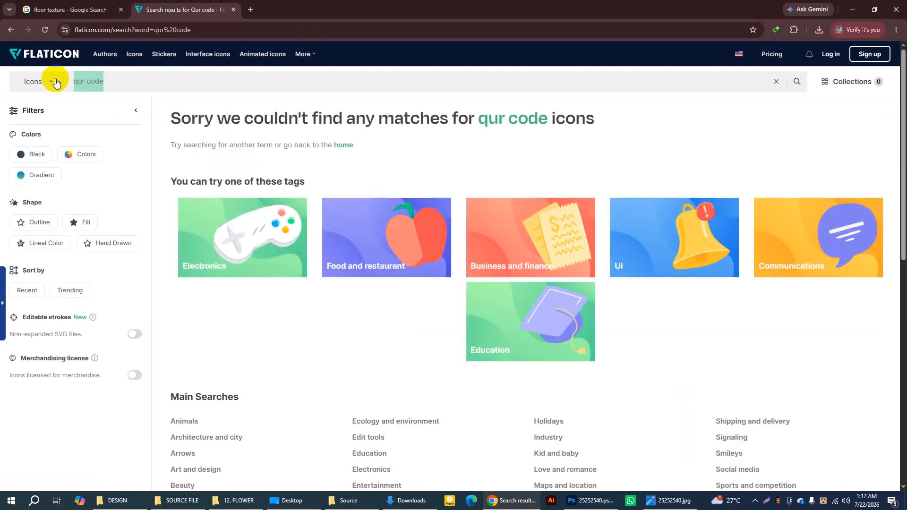
{"action": "type", "text": "qr"}
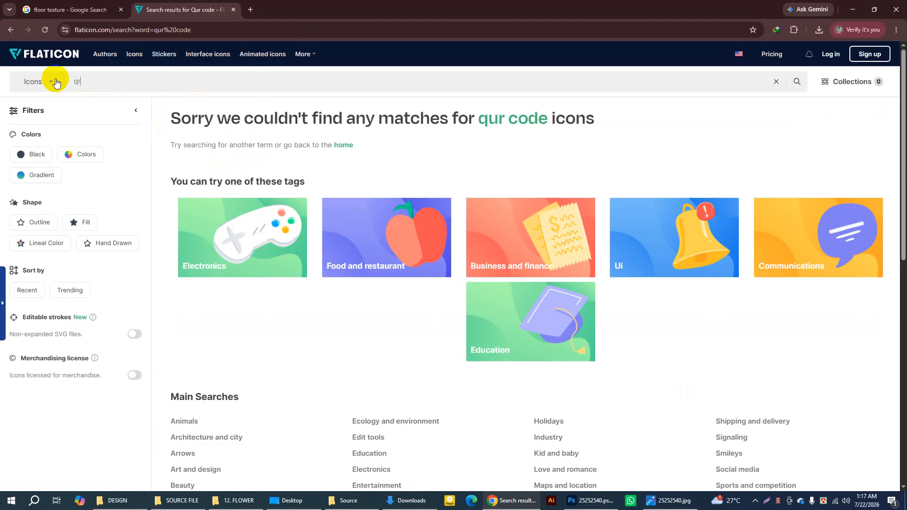
{"action": "type", "text": " code"}
{"action": "key", "text": "Return"}
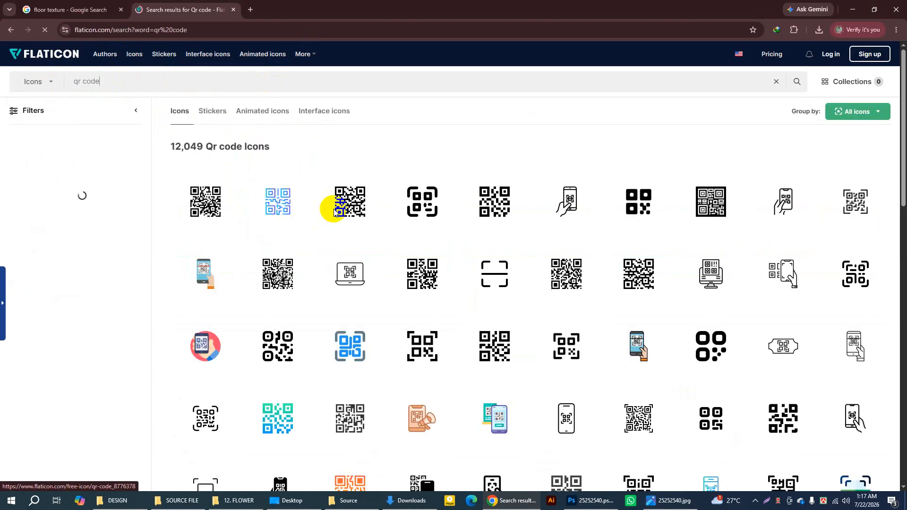
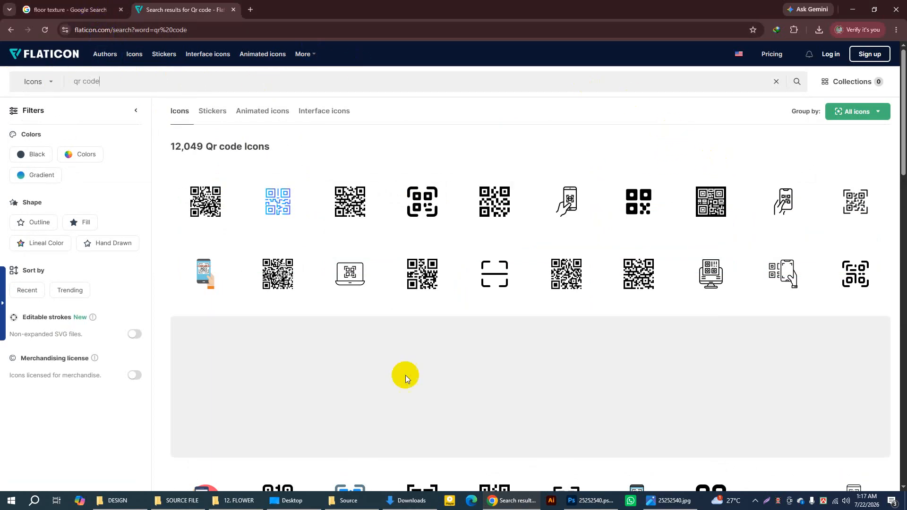
Step: Duplicate the QR-Code group from 25252540.psd into Untitled-1 and position it between Buy Online and ORDER NOW
{"action": "left_click", "coordinate": [586, 499]}
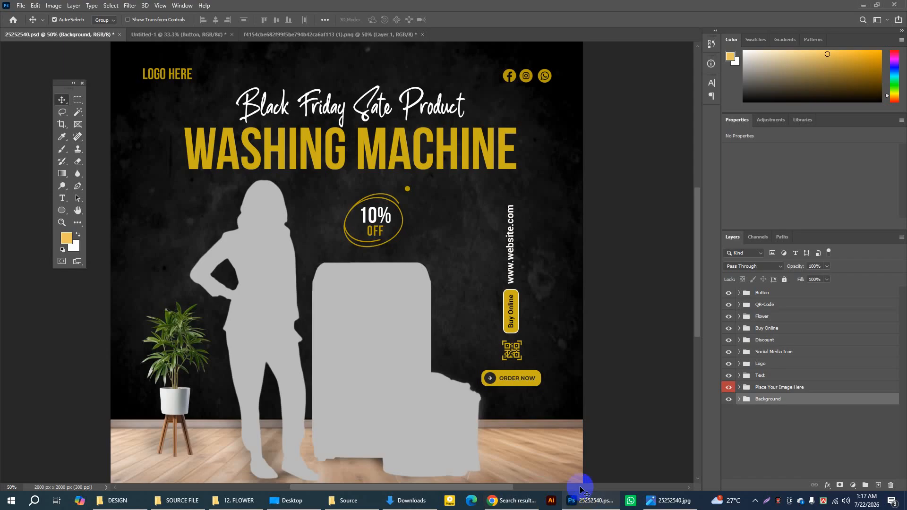
{"action": "left_click", "coordinate": [521, 347]}
{"action": "right_click", "coordinate": [782, 305]}
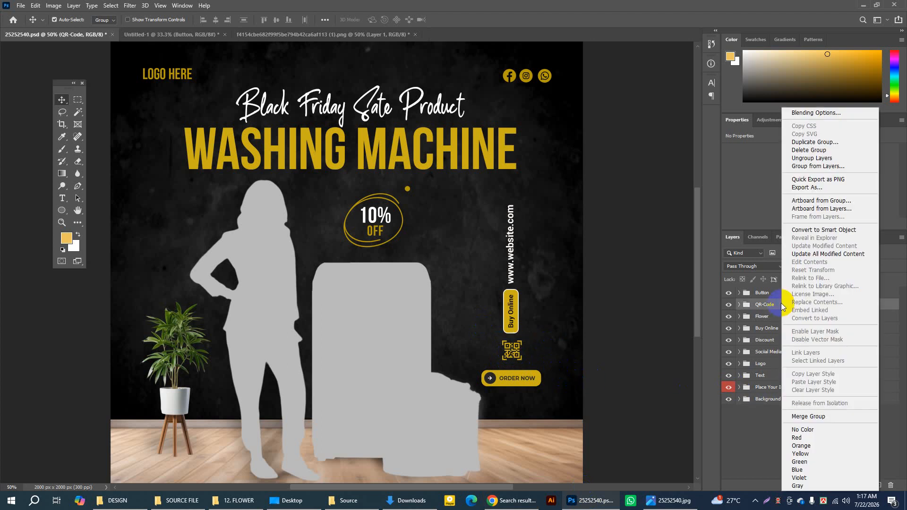
{"action": "left_click", "coordinate": [803, 143]}
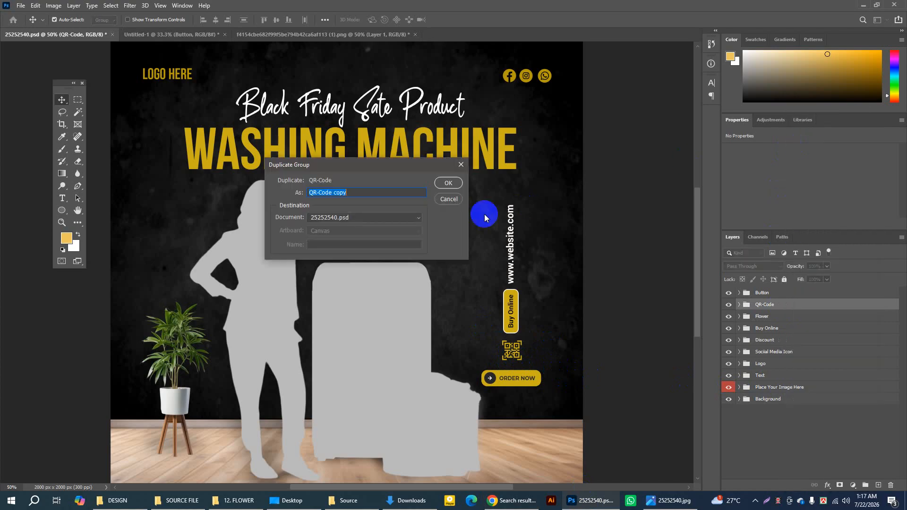
{"action": "left_click", "coordinate": [406, 217]}
{"action": "left_click", "coordinate": [313, 235]}
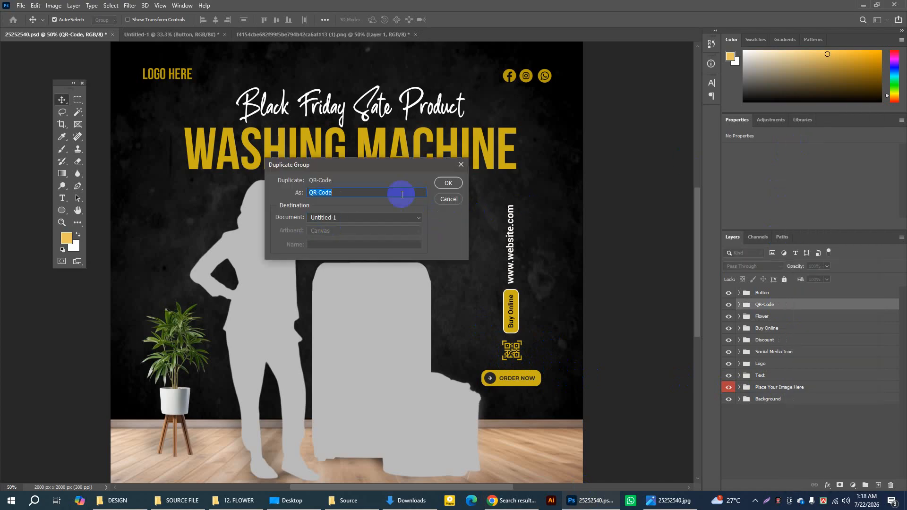
{"action": "left_click", "coordinate": [444, 183]}
{"action": "left_click", "coordinate": [144, 34]}
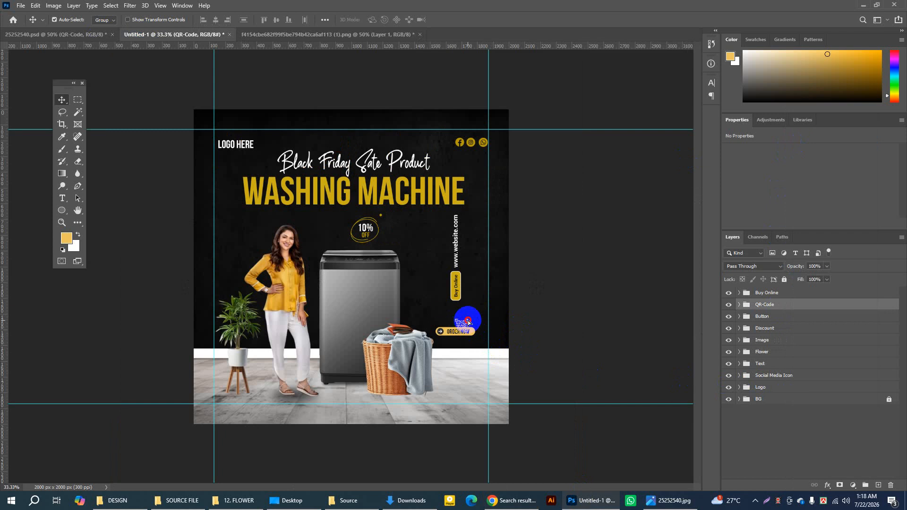
{"action": "left_click_drag", "start_coordinate": [467, 321], "coordinate": [463, 313]}
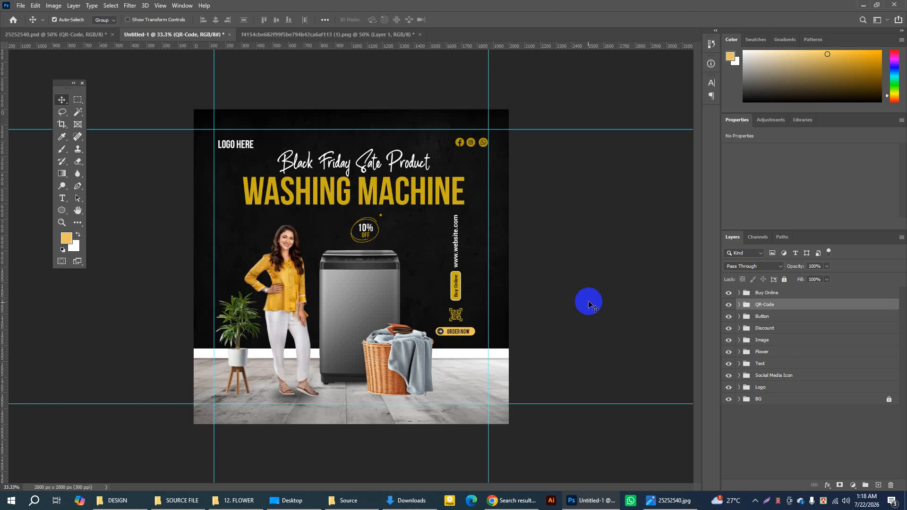
Step: Set auto-select to Layer, select the washing machine and basket layer, and check it by toggling its visibility
{"action": "left_click", "coordinate": [423, 371]}
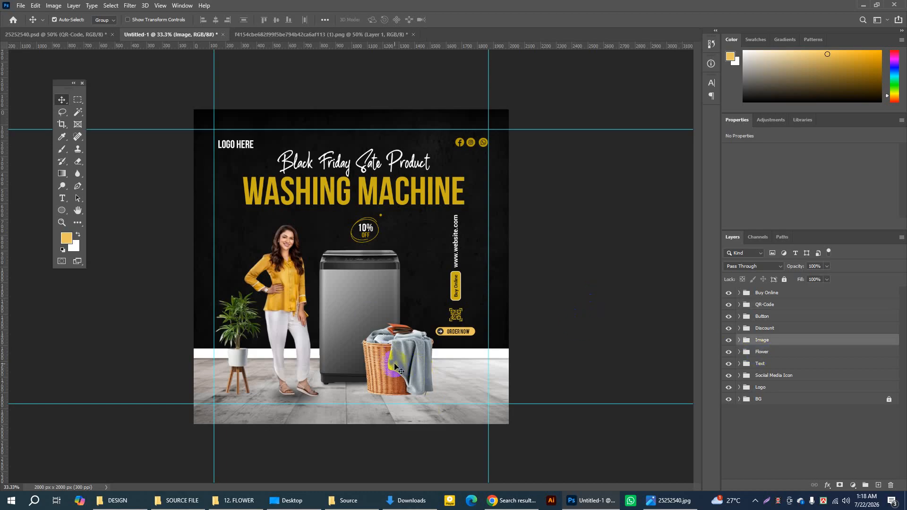
{"action": "left_click", "coordinate": [102, 21]}
{"action": "left_click", "coordinate": [103, 37]}
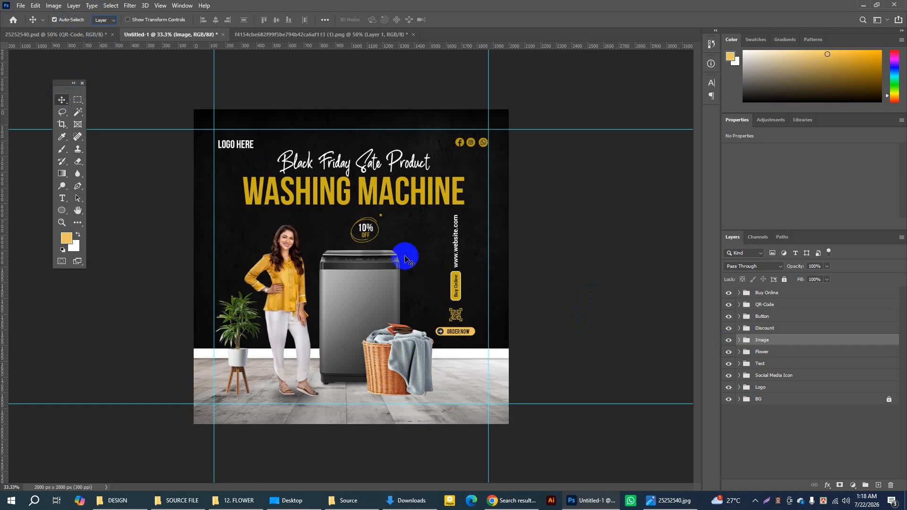
{"action": "left_click", "coordinate": [415, 352]}
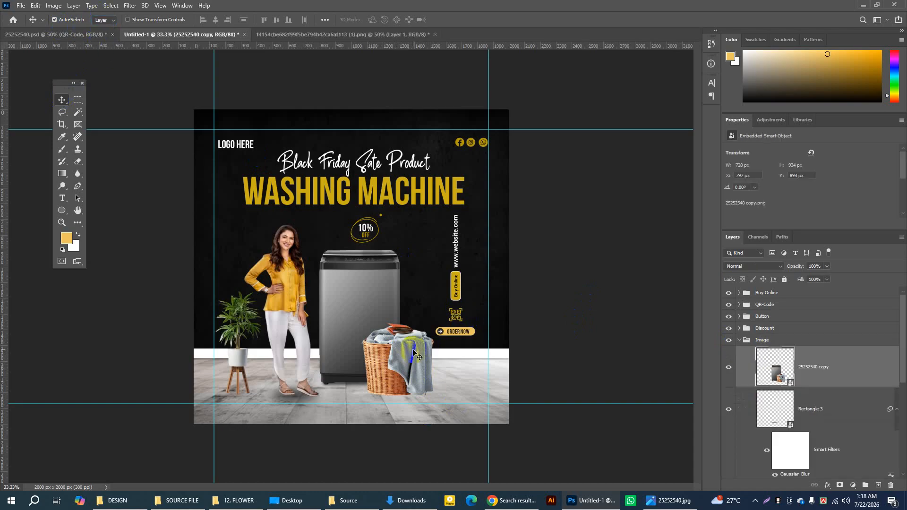
{"action": "left_click", "coordinate": [729, 367]}
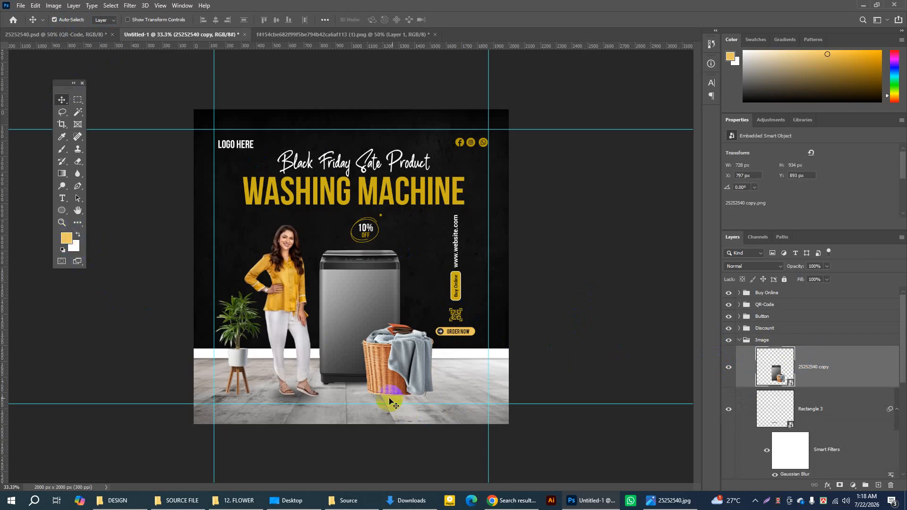
{"action": "left_click", "coordinate": [731, 369]}
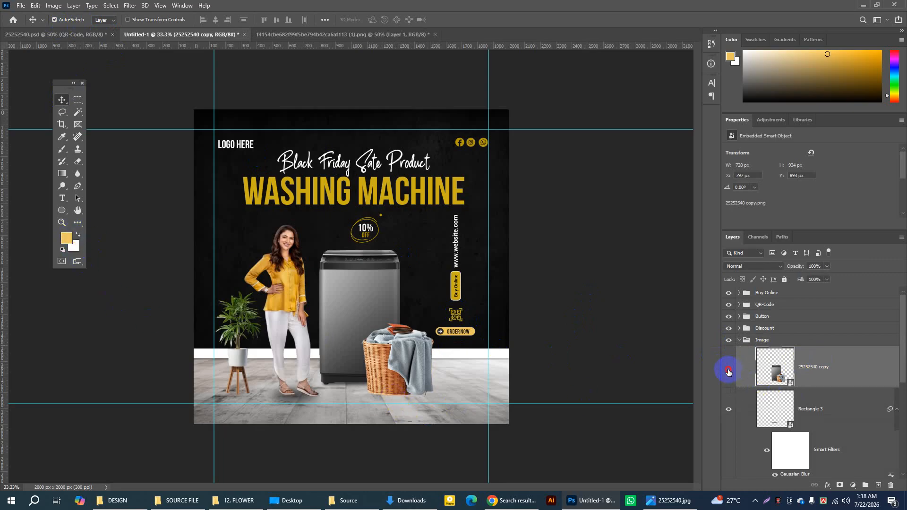
{"action": "left_click", "coordinate": [728, 370]}
{"action": "left_click", "coordinate": [728, 369]}
{"action": "left_click", "coordinate": [728, 369]}
Step: Add a layer beneath the 25252540 copy layer and draw a black-filled ellipse about 469 × 40 px under the laundry basket
{"action": "left_click", "coordinate": [878, 485], "text": "ctrl"}
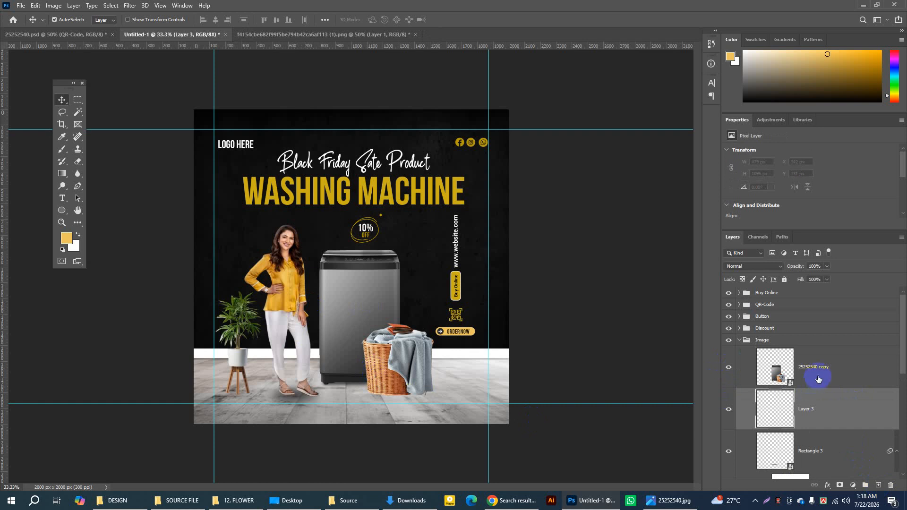
{"action": "left_click", "coordinate": [64, 211]}
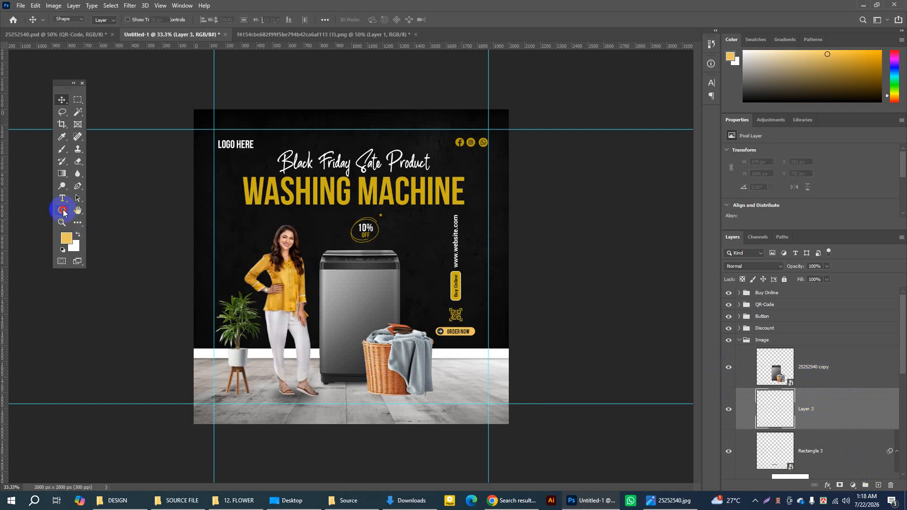
{"action": "left_click", "coordinate": [101, 229]}
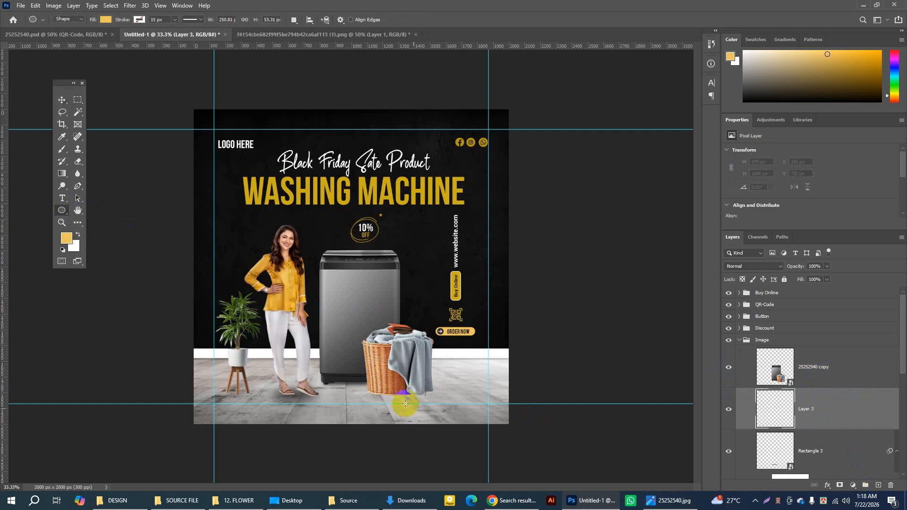
{"action": "left_click_drag", "start_coordinate": [367, 392], "coordinate": [441, 397]}
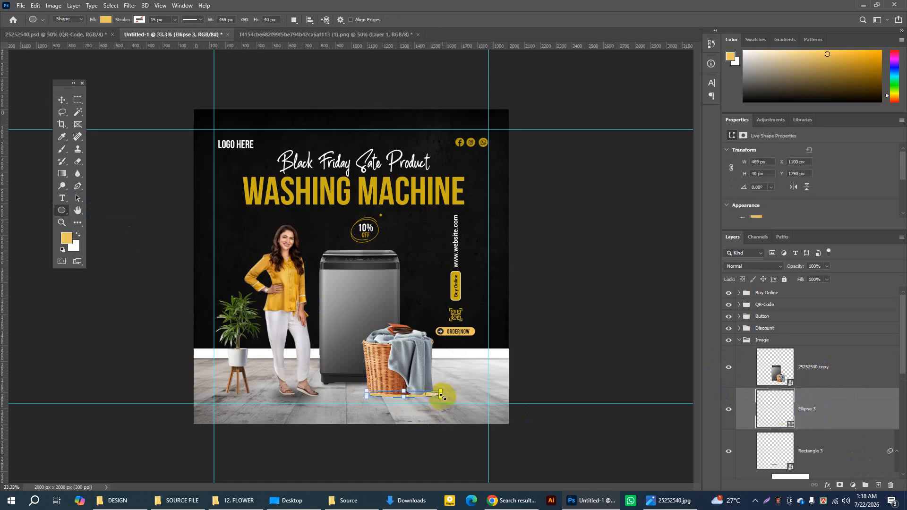
{"action": "left_click", "coordinate": [105, 20]}
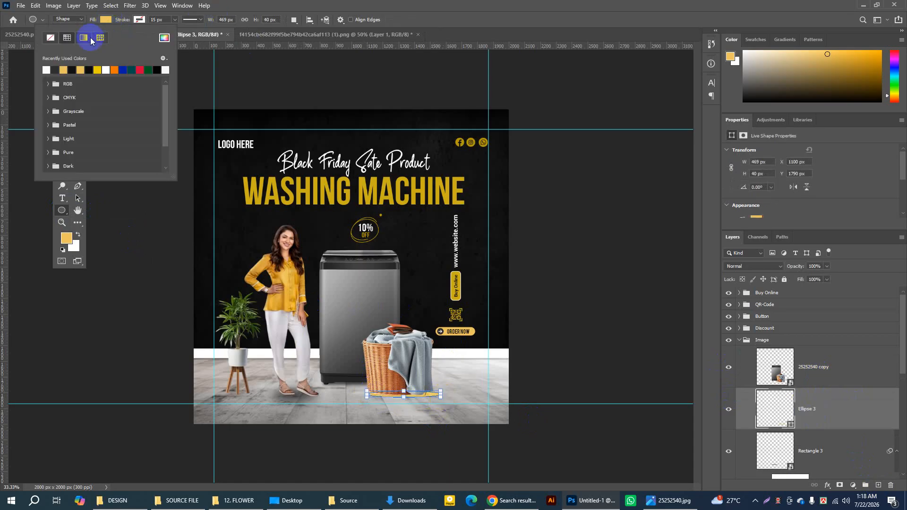
{"action": "left_click", "coordinate": [73, 70]}
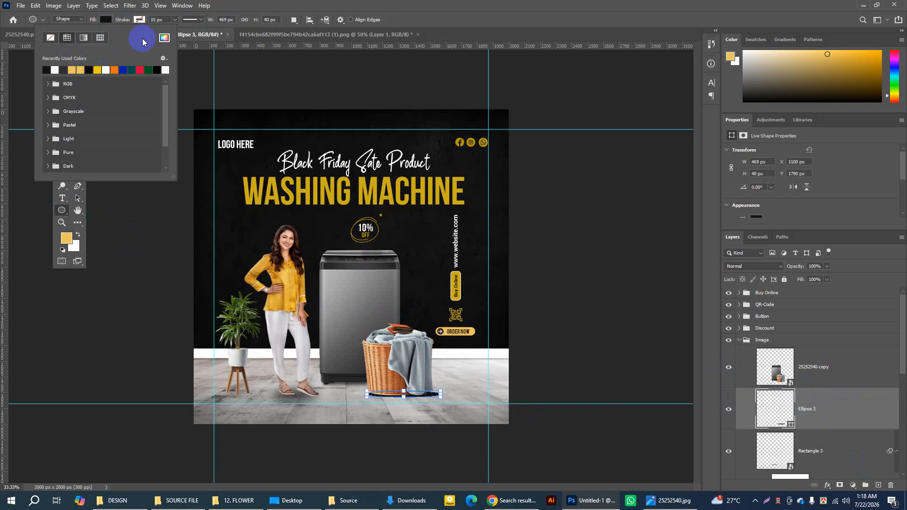
Step: Convert the basket shadow ellipse to a smart object with an 11.1 px Gaussian Blur and set its opacity to 64%
{"action": "left_click", "coordinate": [128, 6]}
{"action": "mouse_move", "coordinate": [152, 128]}
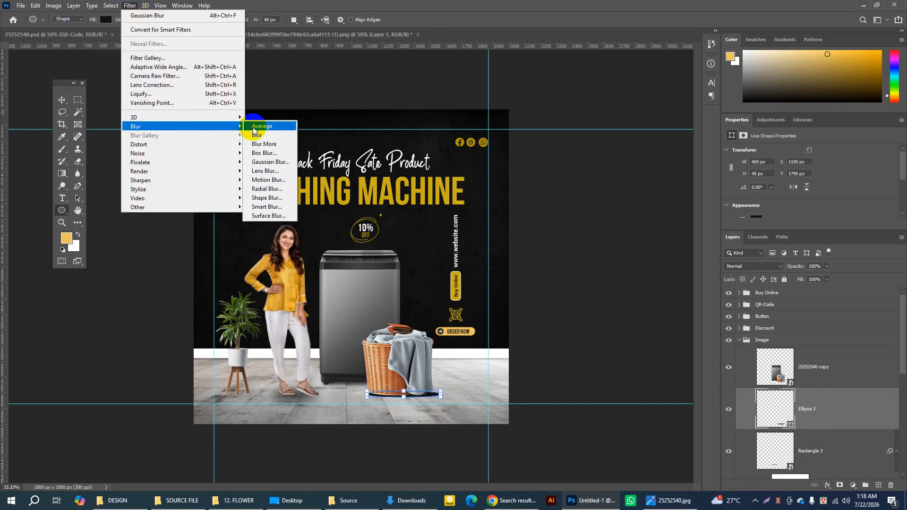
{"action": "left_click", "coordinate": [264, 179]}
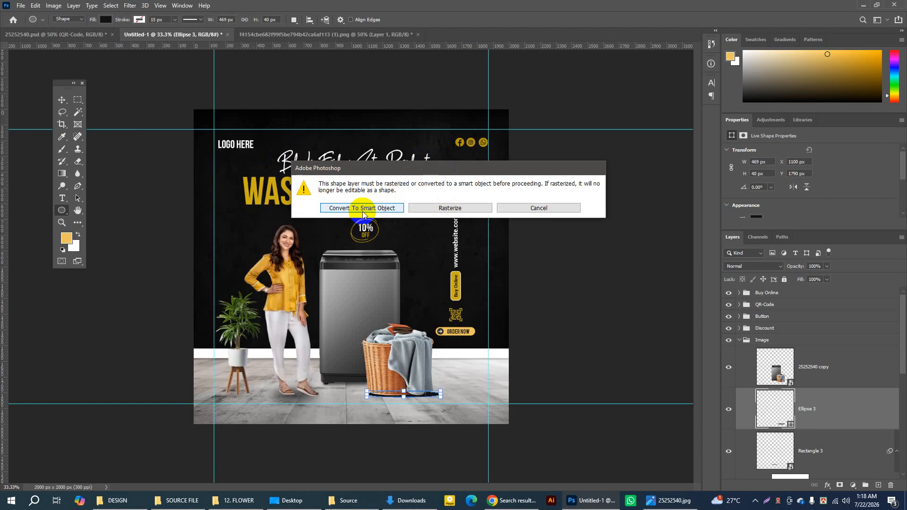
{"action": "left_click", "coordinate": [387, 208]}
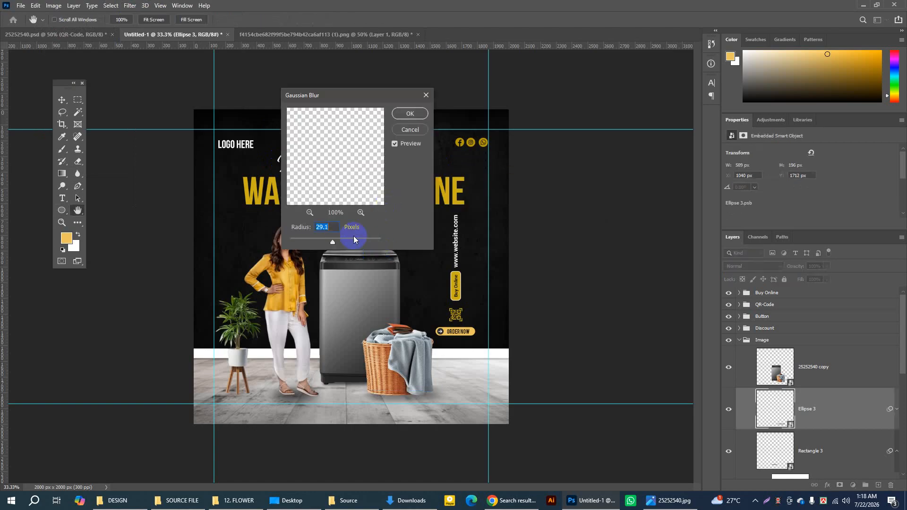
{"action": "left_click_drag", "start_coordinate": [348, 243], "coordinate": [330, 243]}
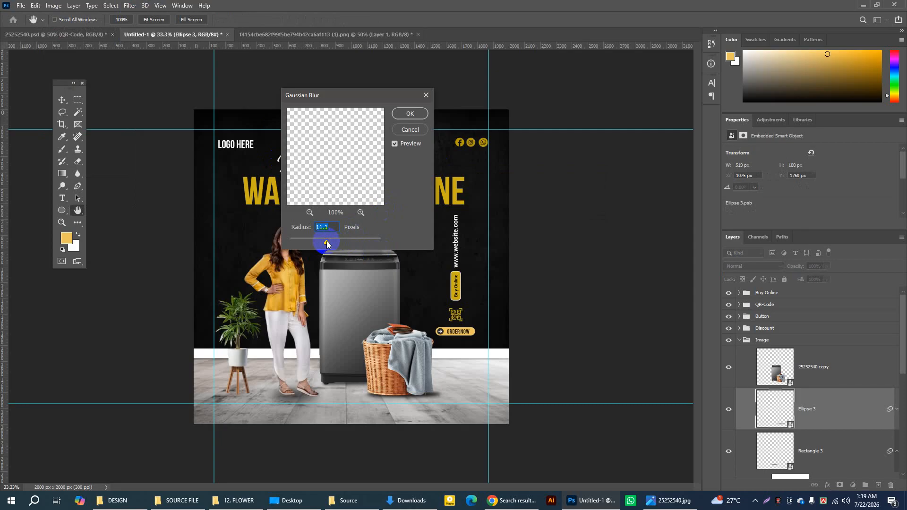
{"action": "left_click", "coordinate": [407, 115]}
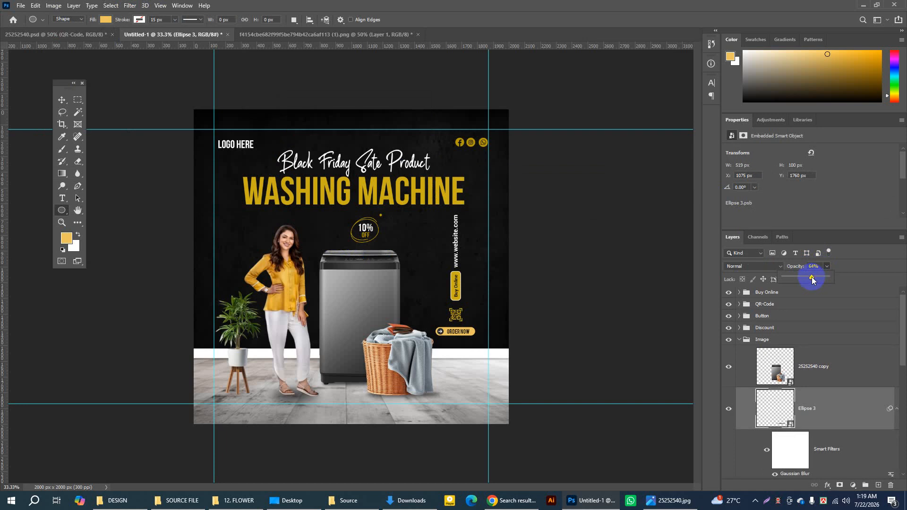
{"action": "left_click", "coordinate": [62, 100]}
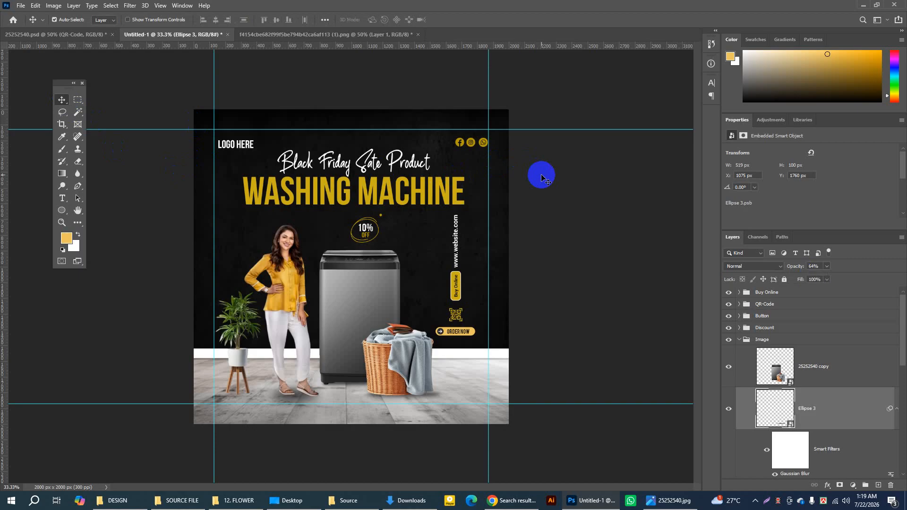
Step: Compare the poster with the 25252540.psd reference and hide the guides in Untitled-1
{"action": "left_click", "coordinate": [64, 35]}
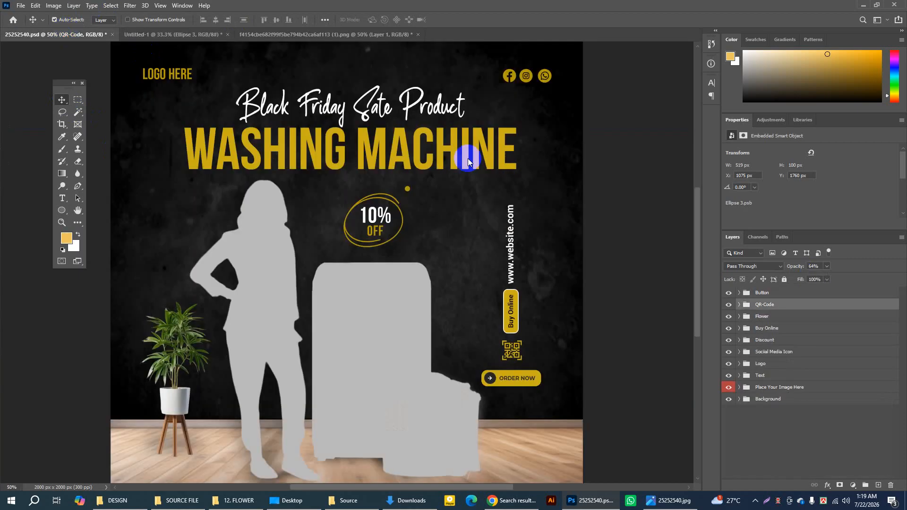
{"action": "left_click", "coordinate": [132, 34]}
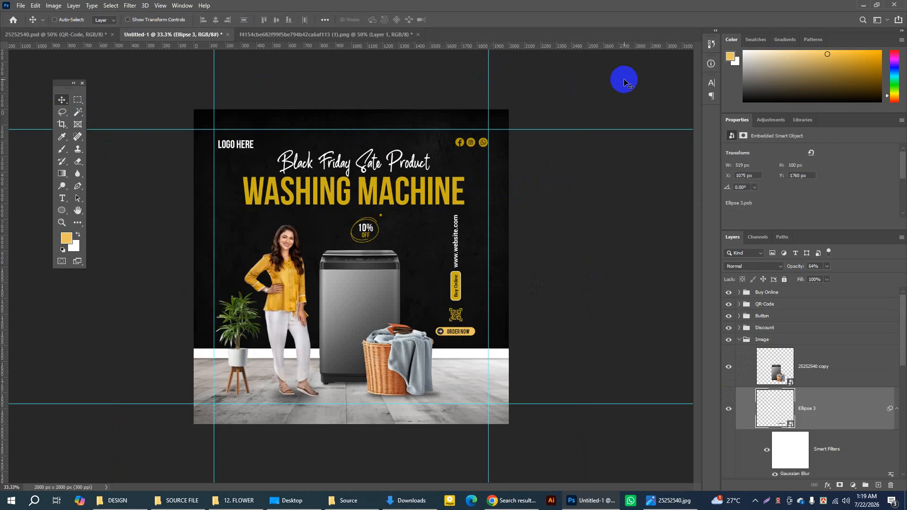
{"action": "key", "text": "ctrl+semicolon"}
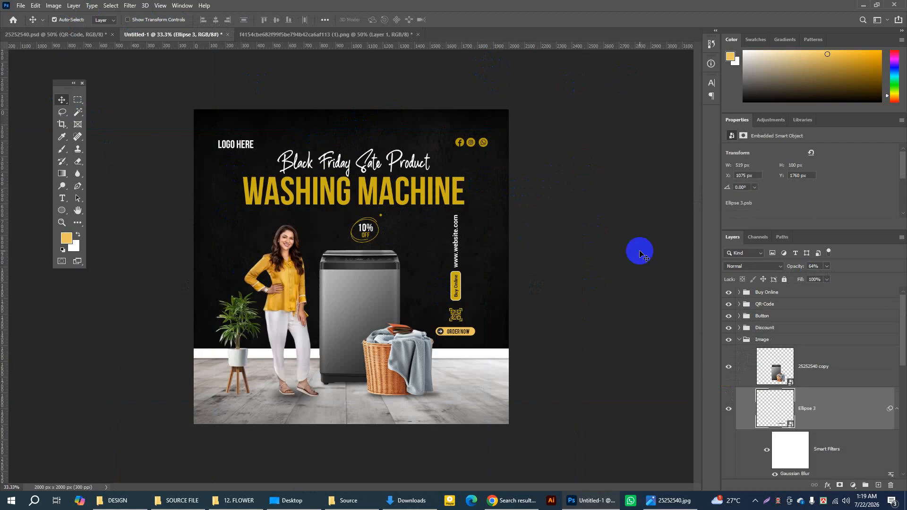
Step: Select the potted plant layer in the Flower group and check it by toggling its visibility
{"action": "left_click", "coordinate": [240, 360]}
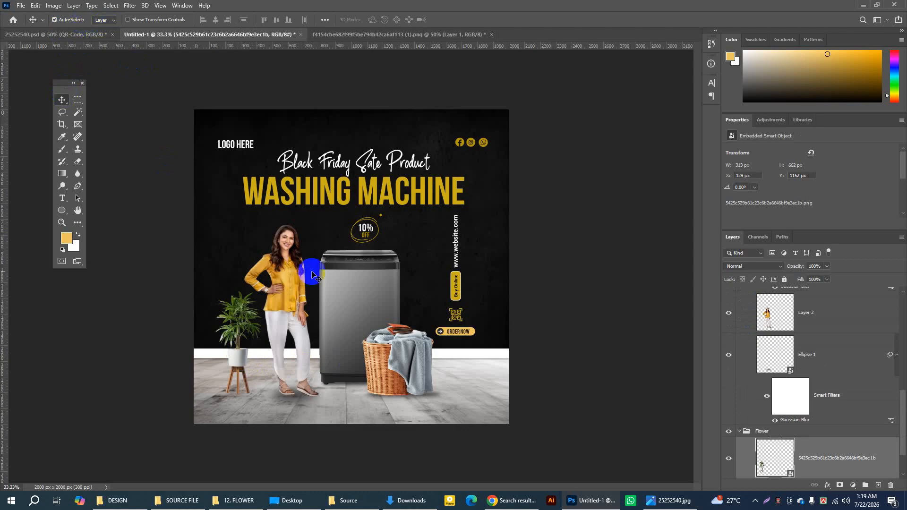
{"action": "left_click", "coordinate": [236, 366]}
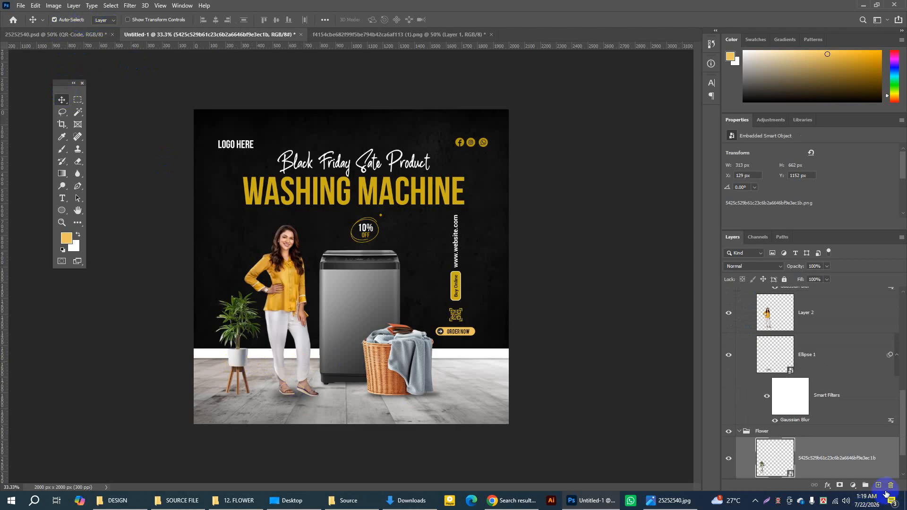
{"action": "left_click", "coordinate": [728, 460]}
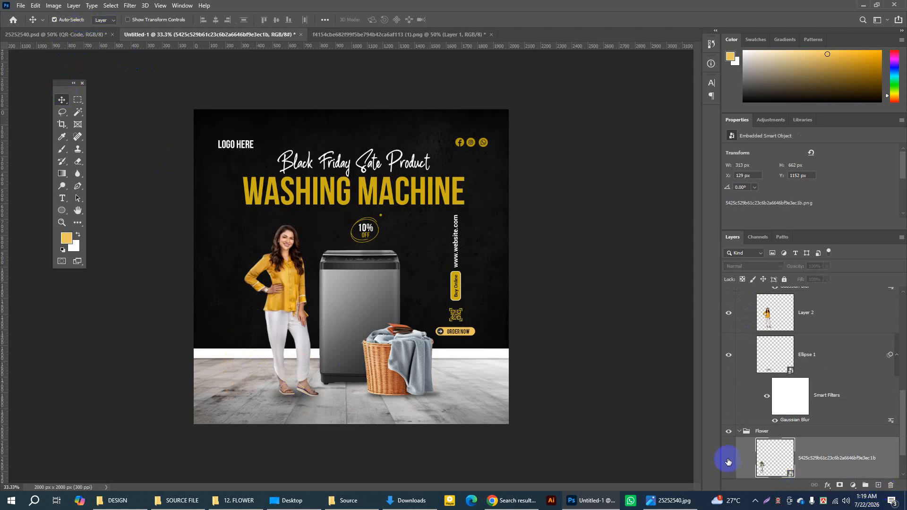
{"action": "left_click", "coordinate": [727, 459]}
Step: Add a layer beneath the plant layer and draw a black-filled ellipse about 268 × 82 px under the plant stand
{"action": "left_click", "coordinate": [880, 485]}
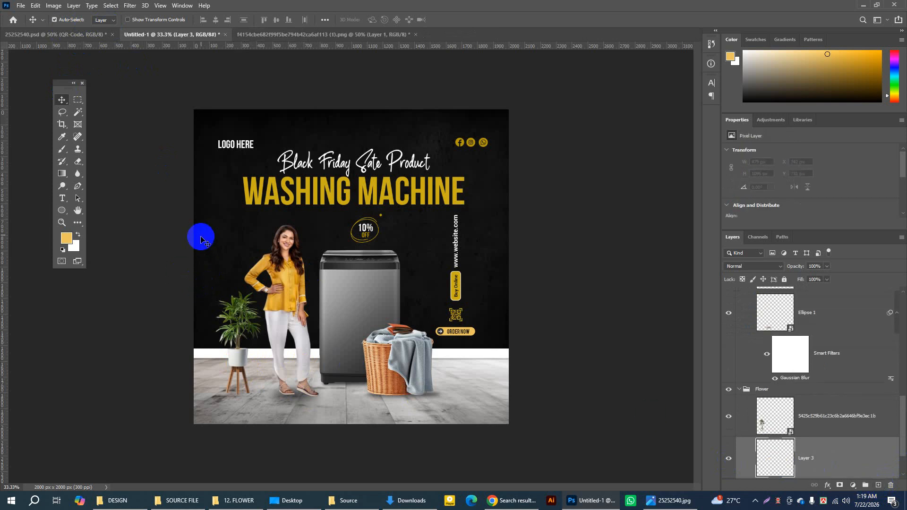
{"action": "left_click", "coordinate": [61, 211]}
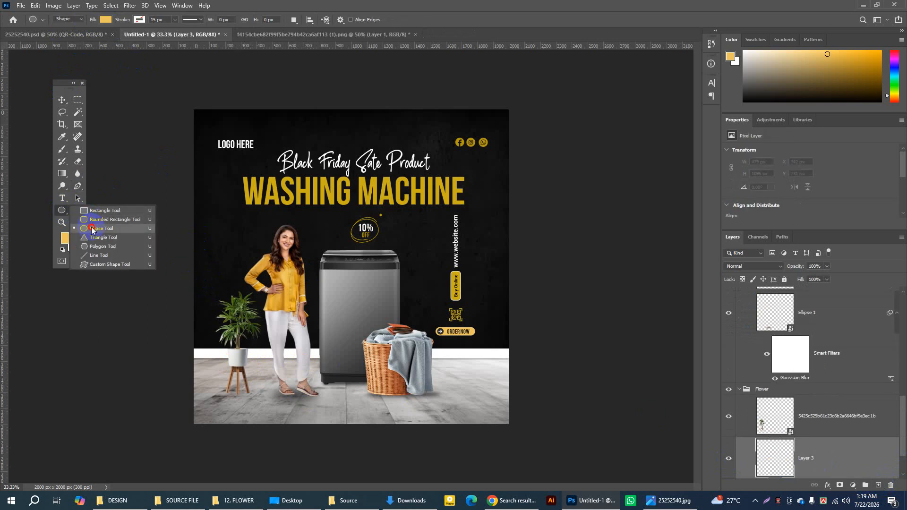
{"action": "left_click", "coordinate": [92, 229]}
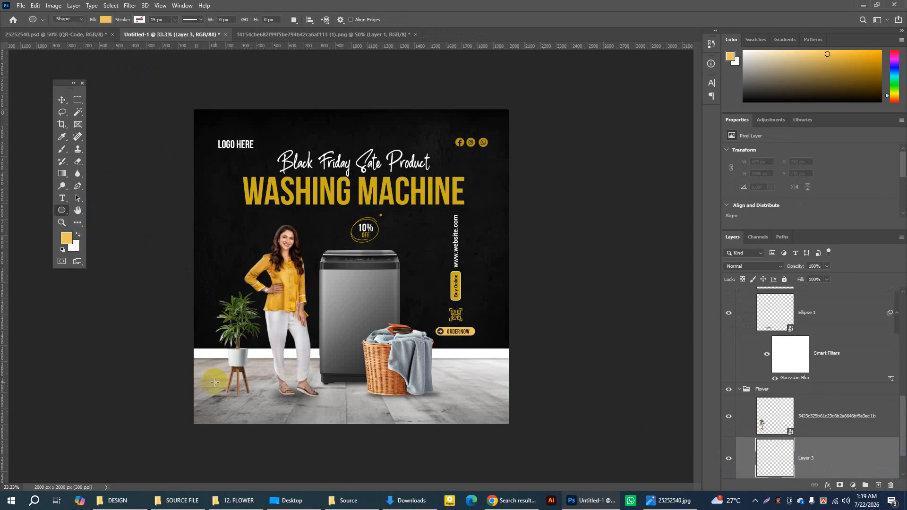
{"action": "left_click_drag", "start_coordinate": [216, 386], "coordinate": [258, 396]}
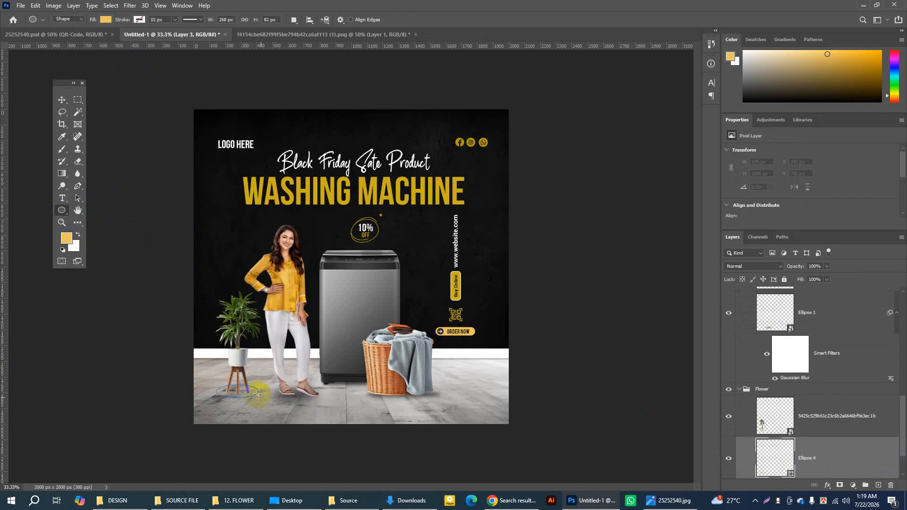
{"action": "left_click", "coordinate": [103, 21]}
{"action": "left_click", "coordinate": [91, 69]}
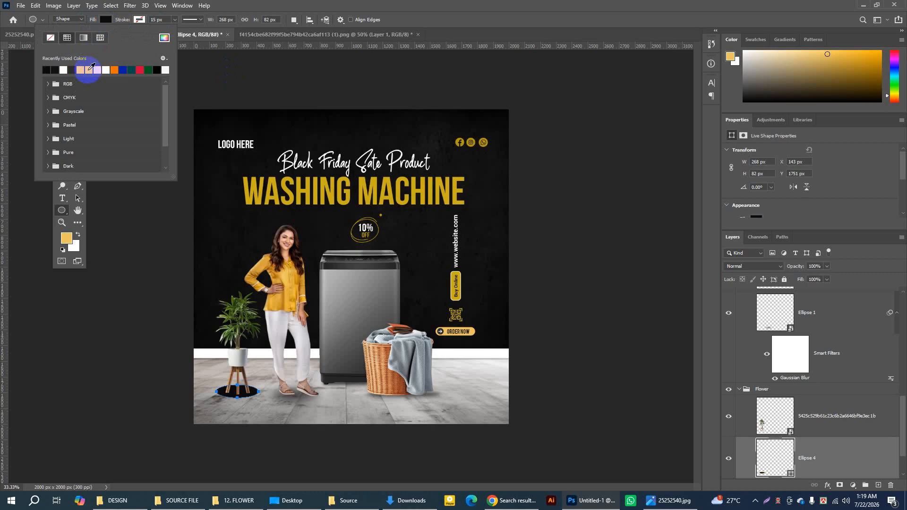
Step: Convert the plant shadow ellipse to a smart object with a 45.6 px Gaussian Blur and set its opacity to 74%
{"action": "left_click", "coordinate": [130, 5]}
{"action": "left_click", "coordinate": [130, 5]}
{"action": "mouse_move", "coordinate": [157, 127]}
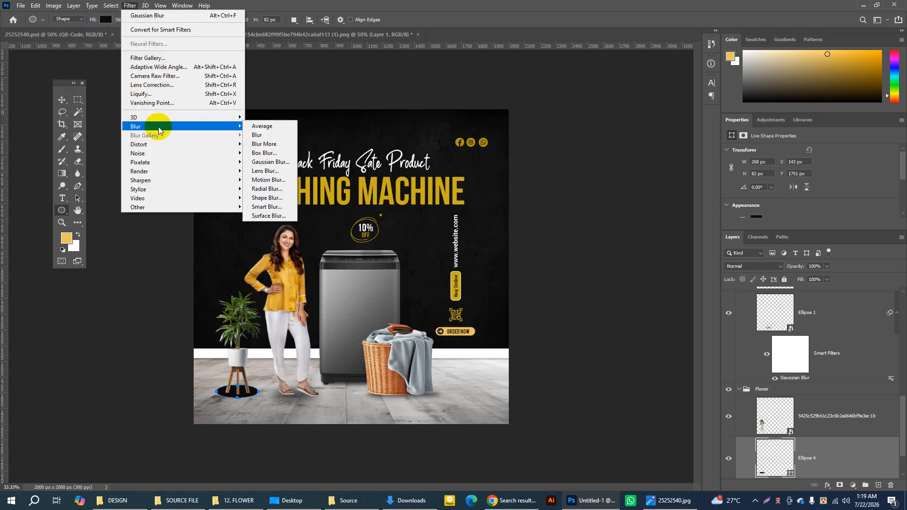
{"action": "left_click", "coordinate": [267, 161]}
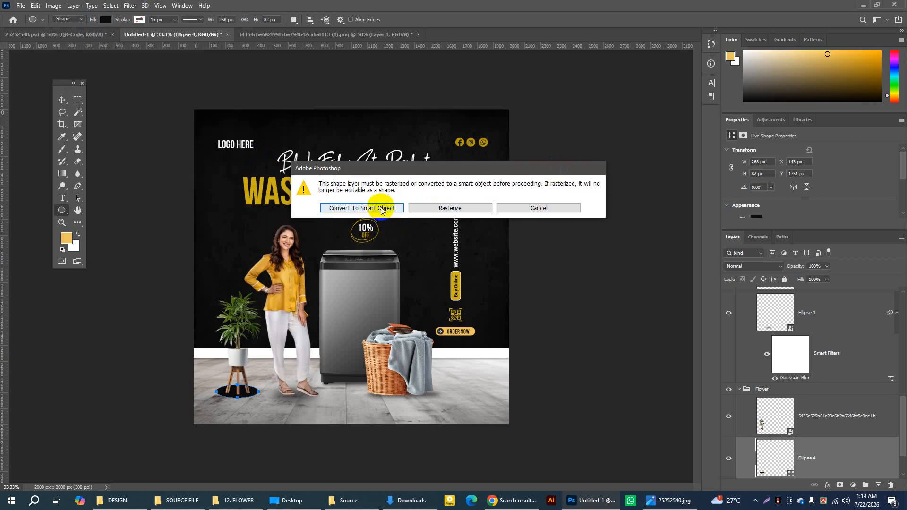
{"action": "left_click", "coordinate": [362, 208]}
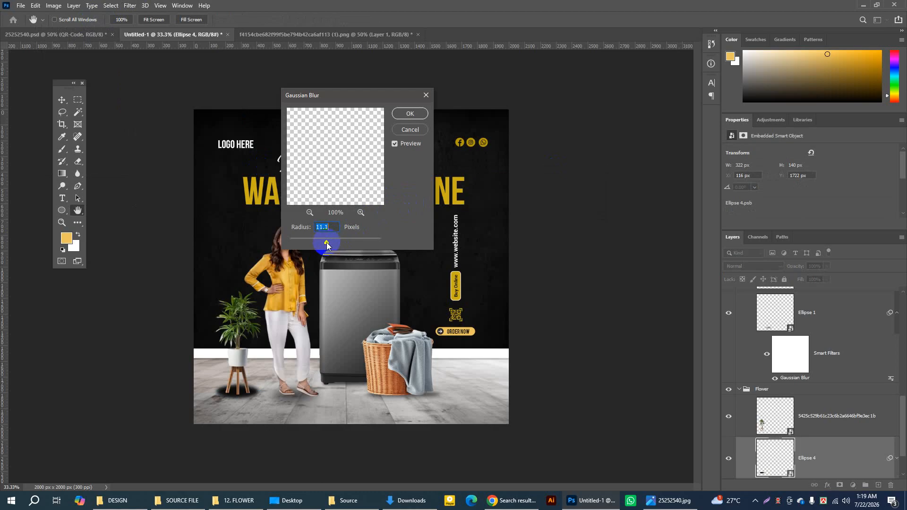
{"action": "left_click_drag", "start_coordinate": [326, 244], "coordinate": [356, 244]}
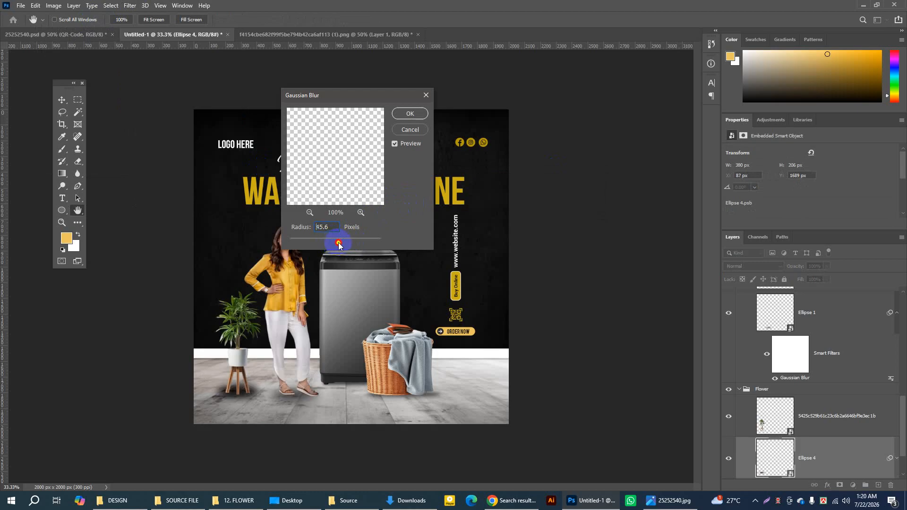
{"action": "left_click", "coordinate": [410, 113]}
{"action": "left_click", "coordinate": [827, 266]}
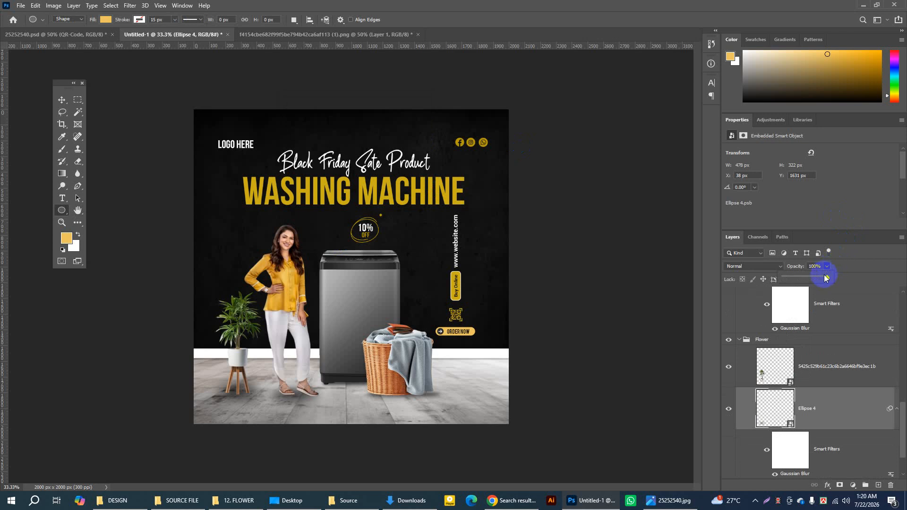
{"action": "left_click_drag", "start_coordinate": [825, 279], "coordinate": [816, 280]}
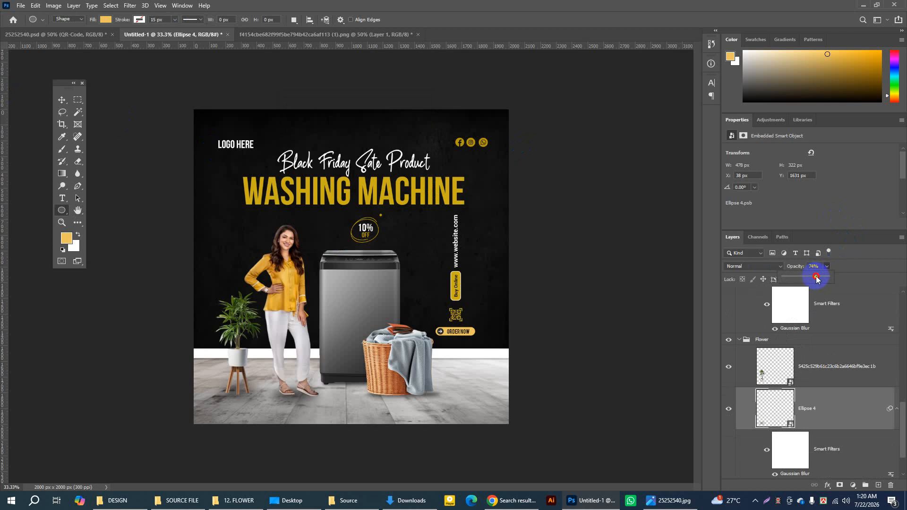
{"action": "left_click", "coordinate": [499, 282]}
Step: Flatten the plant shadow ellipse to 69.51% of its height, keeping its width at 100%, under the plant stand
{"action": "key", "text": "ctrl+t"}
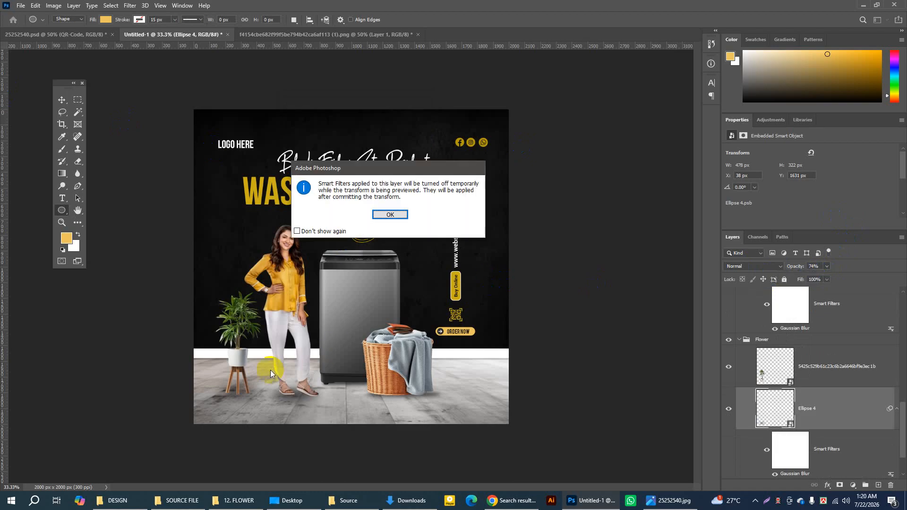
{"action": "left_click", "coordinate": [393, 216]}
{"action": "left_click_drag", "start_coordinate": [239, 386], "coordinate": [239, 391]}
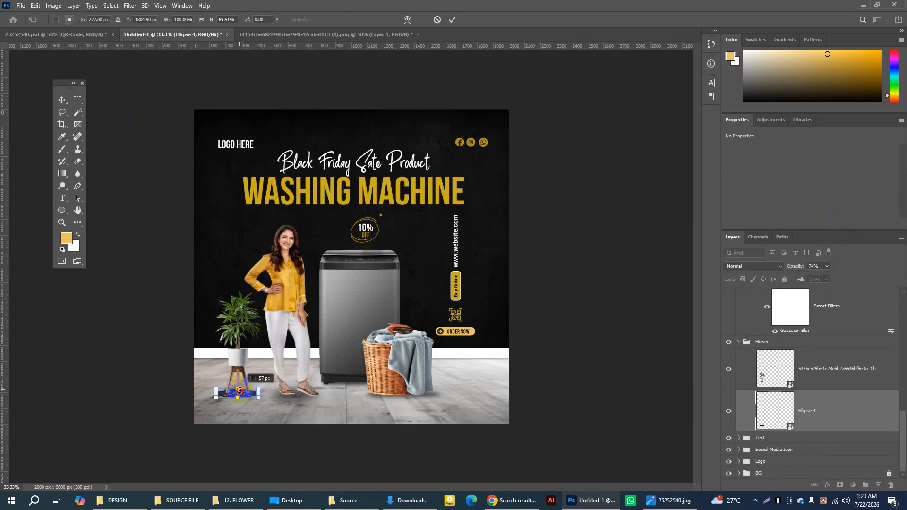
{"action": "left_click", "coordinate": [452, 19]}
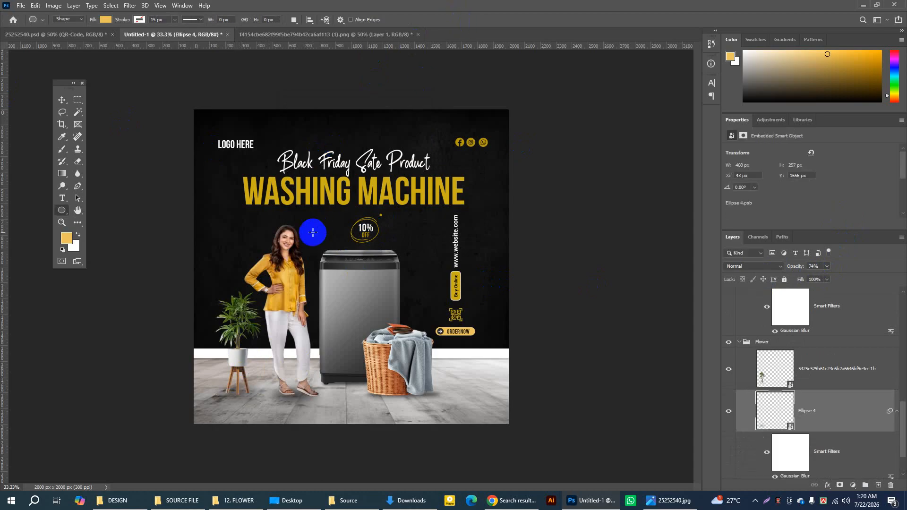
Step: Switch to the Move tool and collapse the Flower and Image layer groups
{"action": "left_click", "coordinate": [63, 100]}
{"action": "scroll", "coordinate": [737, 295], "scroll_direction": "up", "scroll_amount": 2}
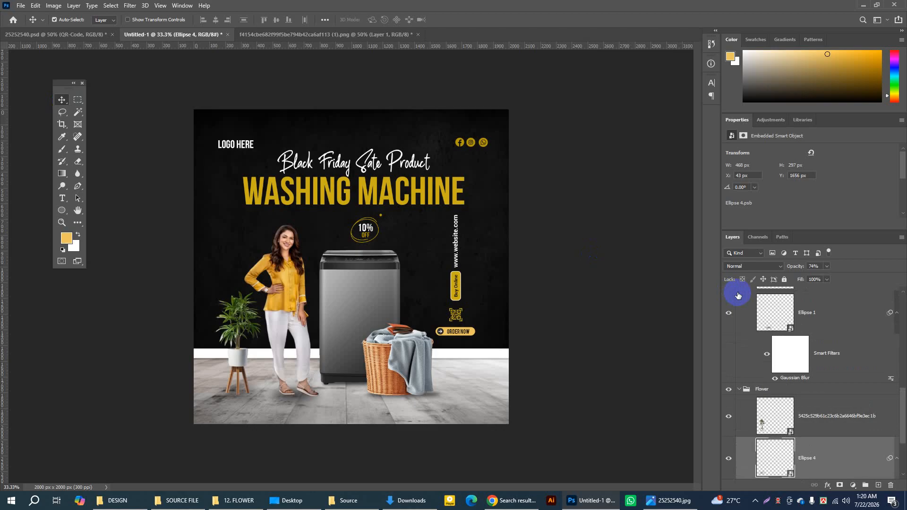
{"action": "left_click", "coordinate": [741, 389]}
{"action": "left_click", "coordinate": [740, 391]}
{"action": "scroll", "coordinate": [751, 338], "scroll_direction": "up", "scroll_amount": 3}
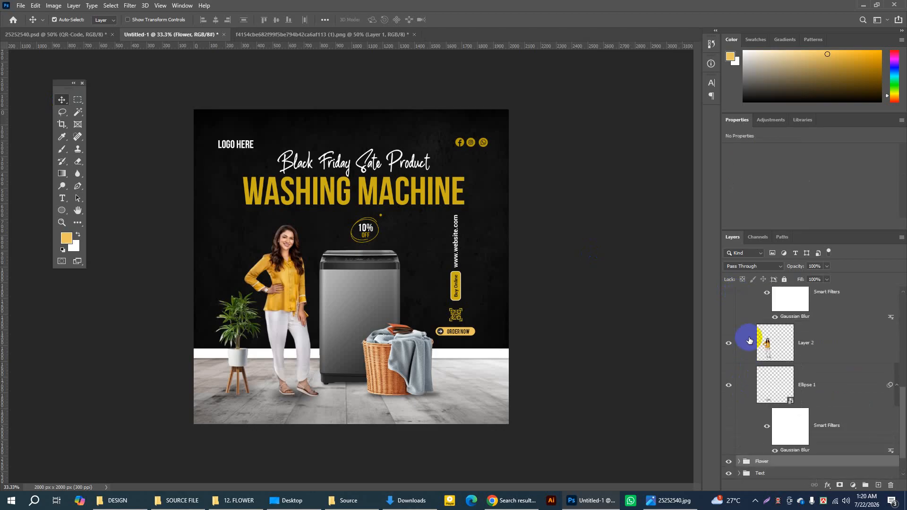
{"action": "scroll", "coordinate": [753, 330], "scroll_direction": "up", "scroll_amount": 5}
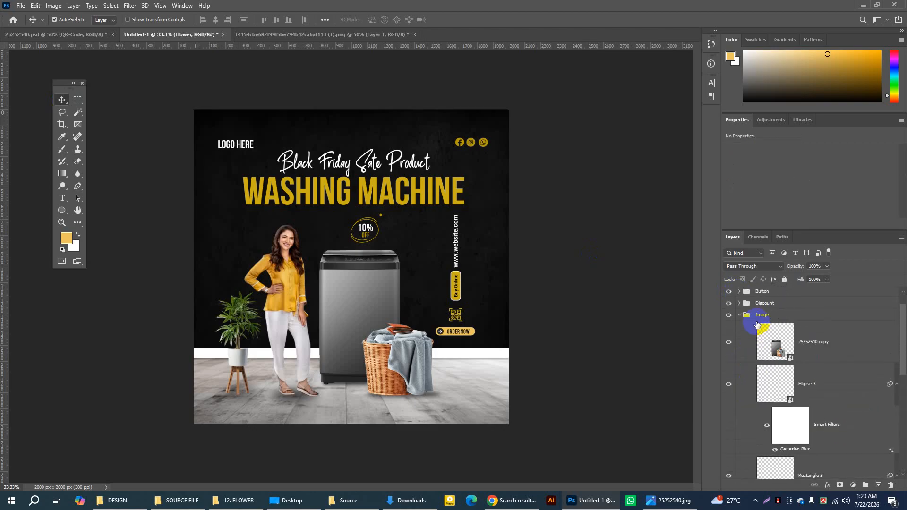
{"action": "left_click", "coordinate": [740, 316]}
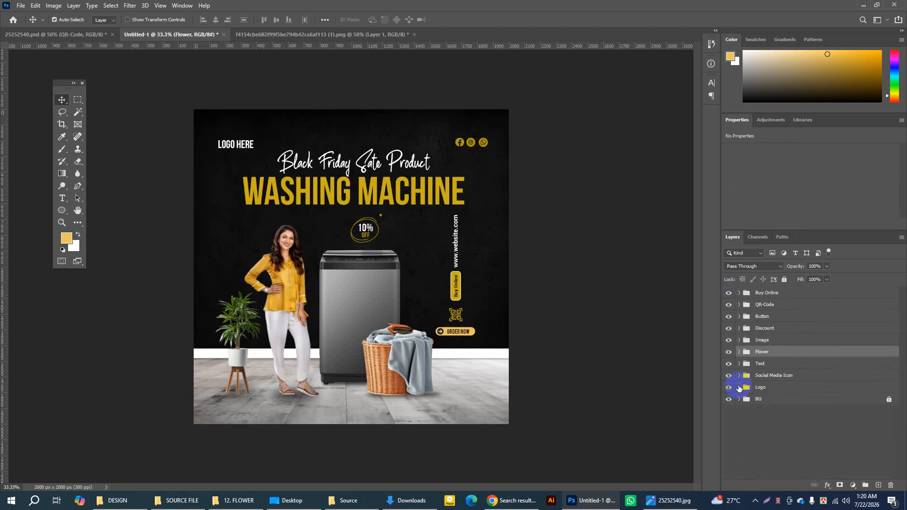
Step: Select the BG layer group and unlock it
{"action": "left_click", "coordinate": [786, 293]}
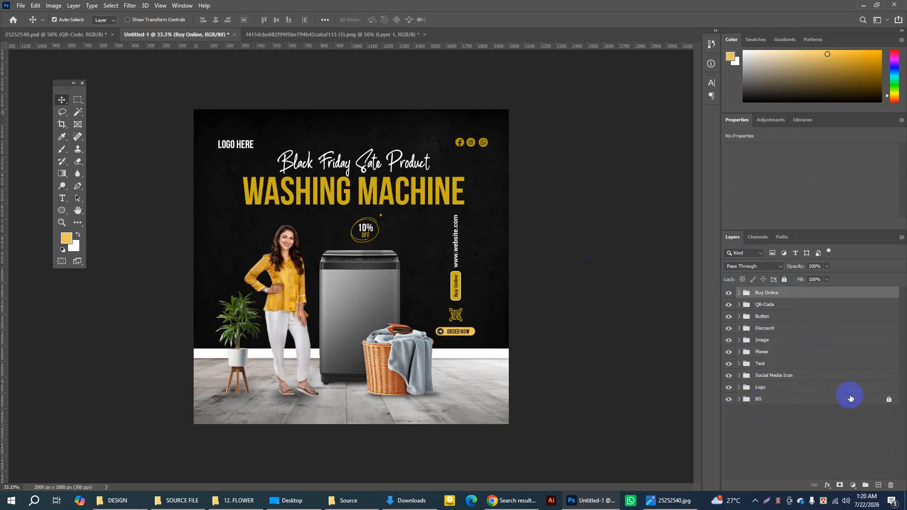
{"action": "left_click", "coordinate": [857, 401]}
{"action": "left_click", "coordinate": [783, 280]}
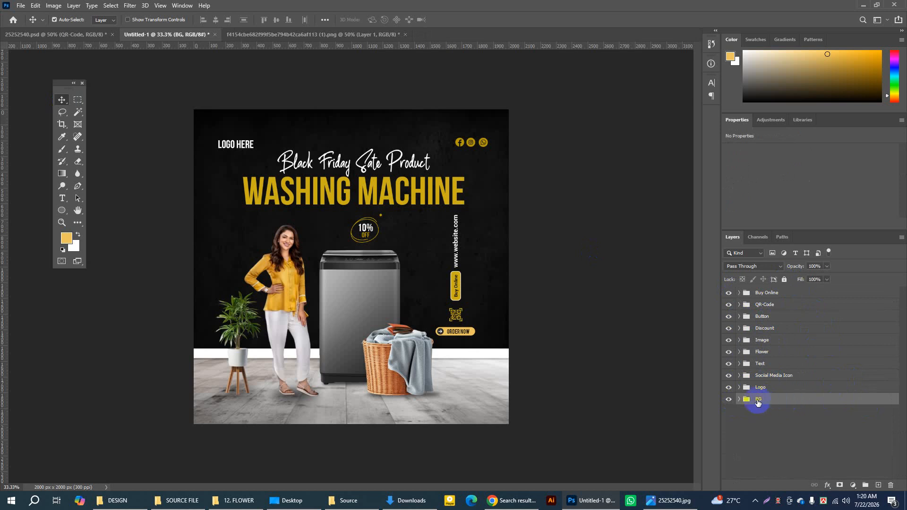
Step: Check the contents of each layer group from BG up to Buy Online by toggling its visibility, leaving all groups shown
{"action": "left_click", "coordinate": [728, 401]}
{"action": "left_click", "coordinate": [729, 400]}
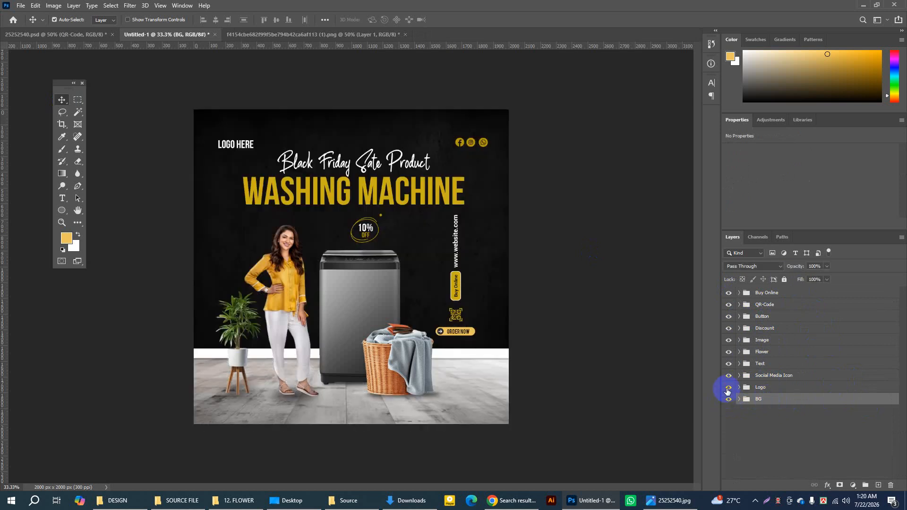
{"action": "left_click", "coordinate": [727, 390]}
{"action": "left_click", "coordinate": [728, 390]}
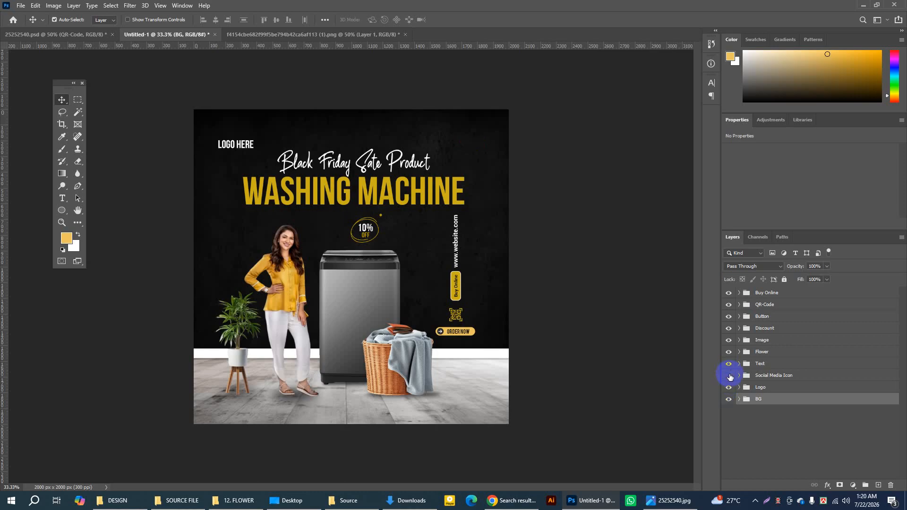
{"action": "left_click", "coordinate": [729, 376]}
{"action": "left_click", "coordinate": [729, 365]}
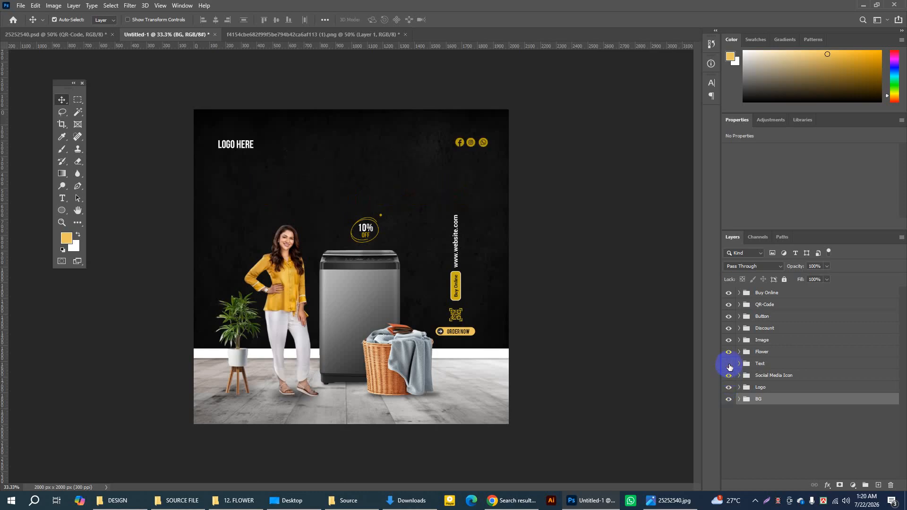
{"action": "left_click", "coordinate": [729, 364]}
{"action": "left_click", "coordinate": [730, 353]}
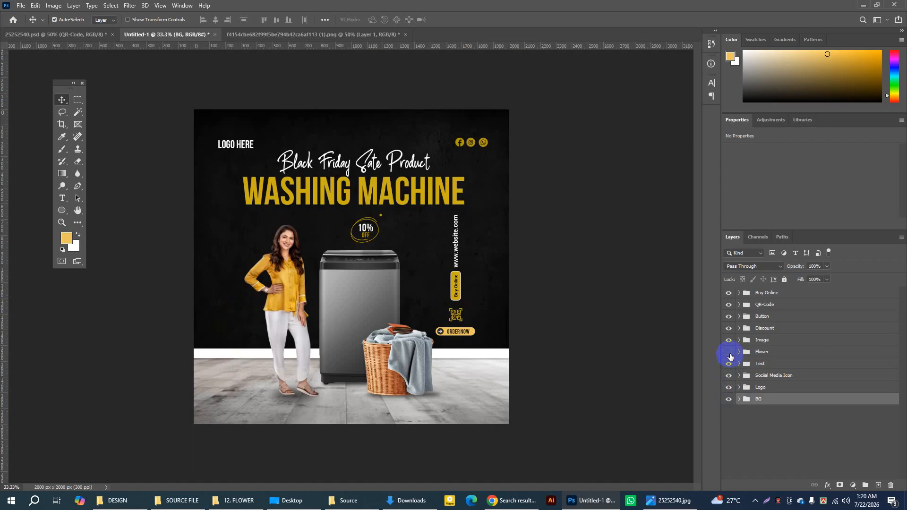
{"action": "left_click", "coordinate": [730, 353]}
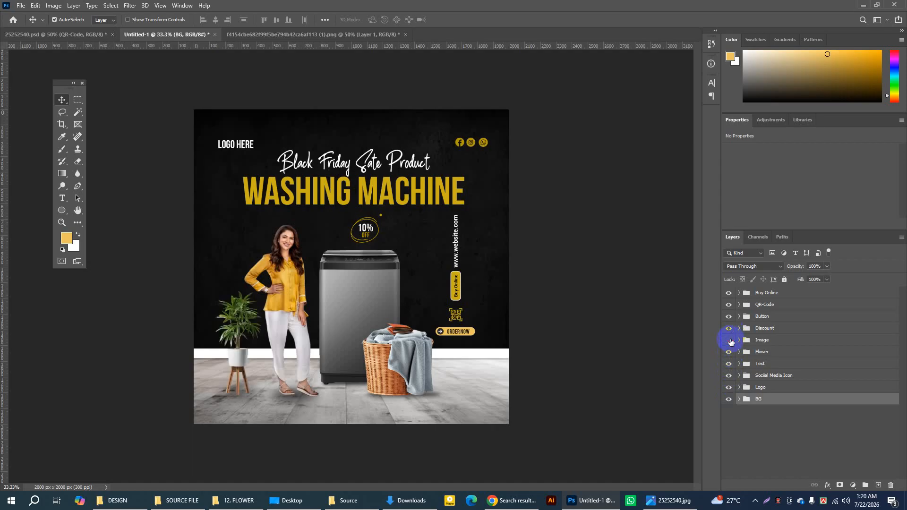
{"action": "left_click", "coordinate": [730, 341]}
{"action": "left_click", "coordinate": [730, 340]}
{"action": "left_click", "coordinate": [729, 330]}
{"action": "left_click", "coordinate": [729, 331]}
{"action": "left_click", "coordinate": [729, 331]}
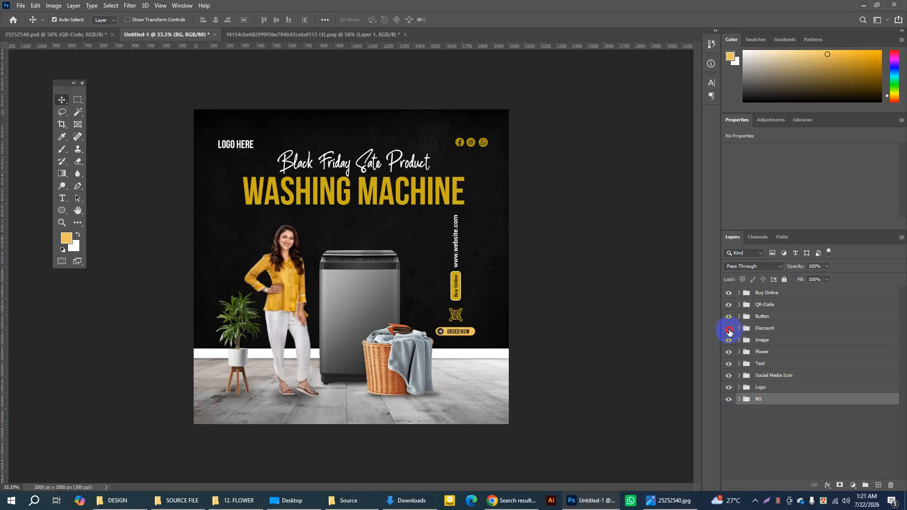
{"action": "left_click", "coordinate": [729, 330]}
{"action": "left_click", "coordinate": [729, 317]}
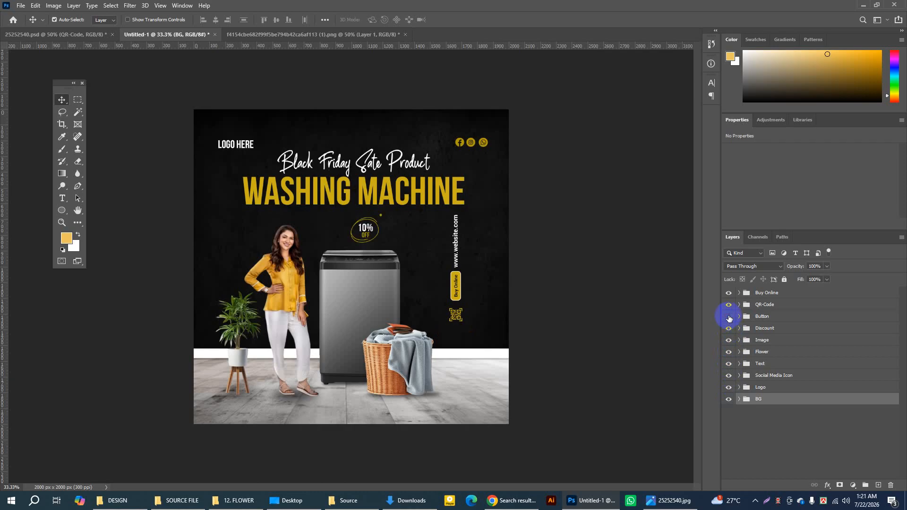
{"action": "left_click", "coordinate": [729, 317]}
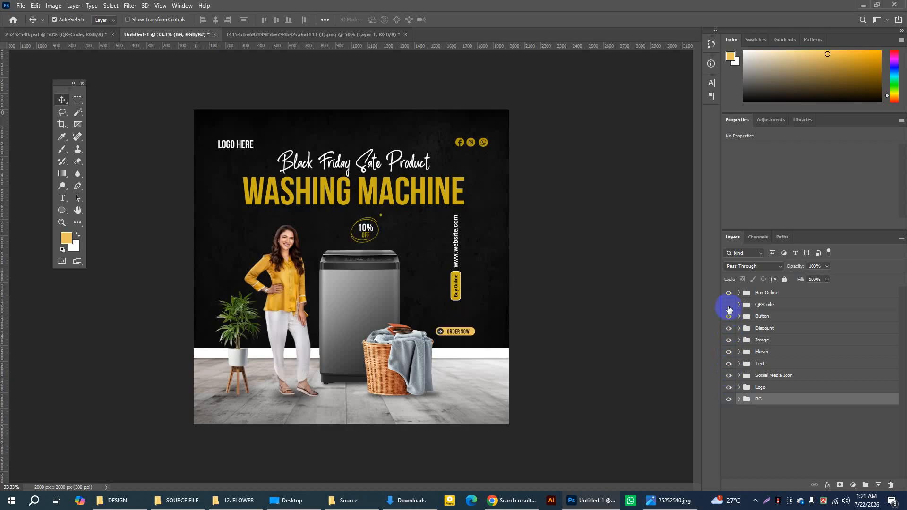
{"action": "left_click", "coordinate": [729, 306]}
{"action": "left_click", "coordinate": [730, 294]}
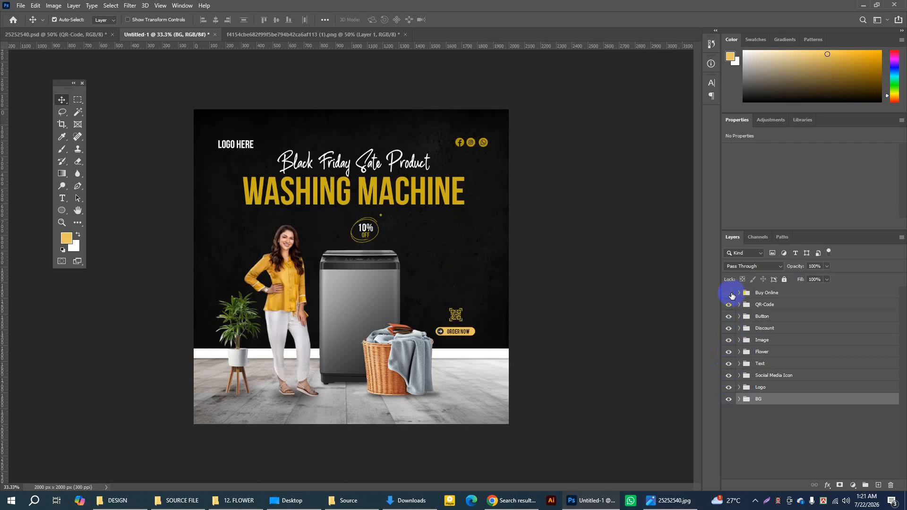
{"action": "left_click", "coordinate": [730, 294]}
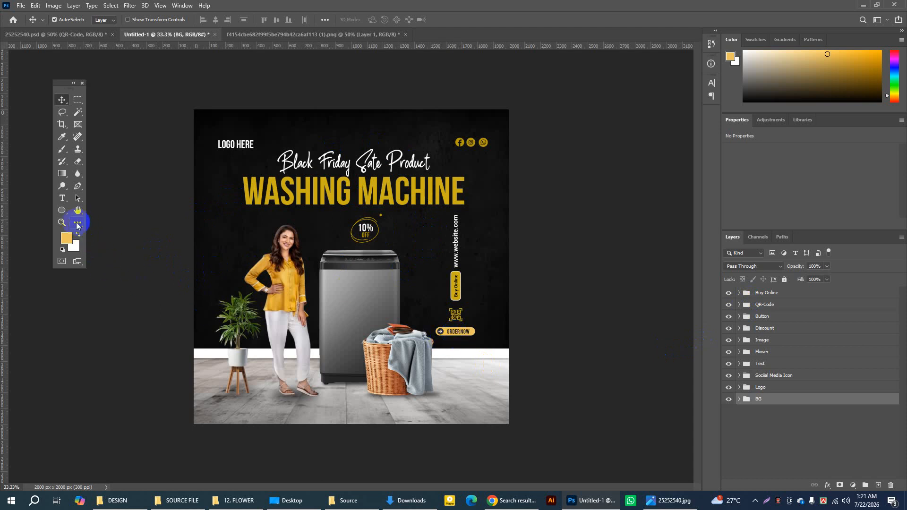
Step: Turn off the Move tool's Auto-Select and pick the "order now" text layer on the yellow button, checking it by toggling its visibility
{"action": "left_click", "coordinate": [62, 222]}
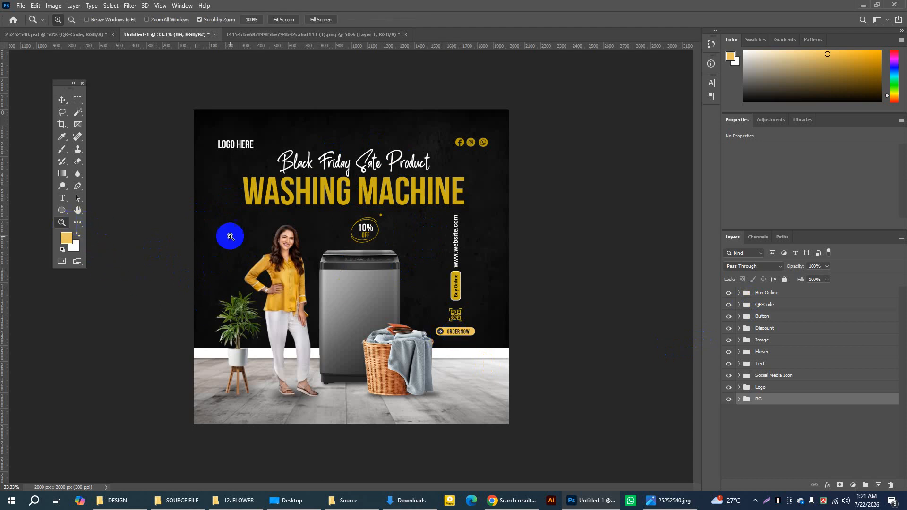
{"action": "left_click", "coordinate": [465, 336]}
{"action": "left_click", "coordinate": [459, 336]}
{"action": "left_click", "coordinate": [459, 335]}
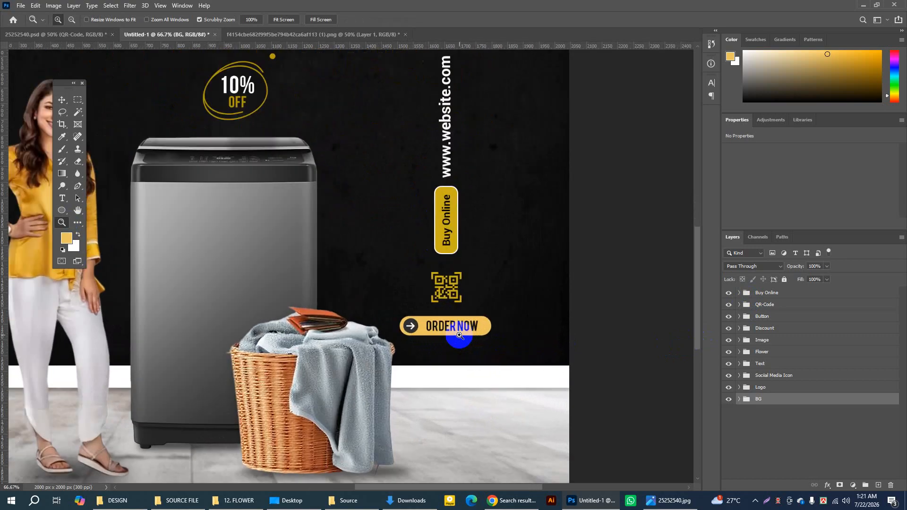
{"action": "left_click", "coordinate": [459, 336]}
{"action": "left_click", "coordinate": [437, 310]}
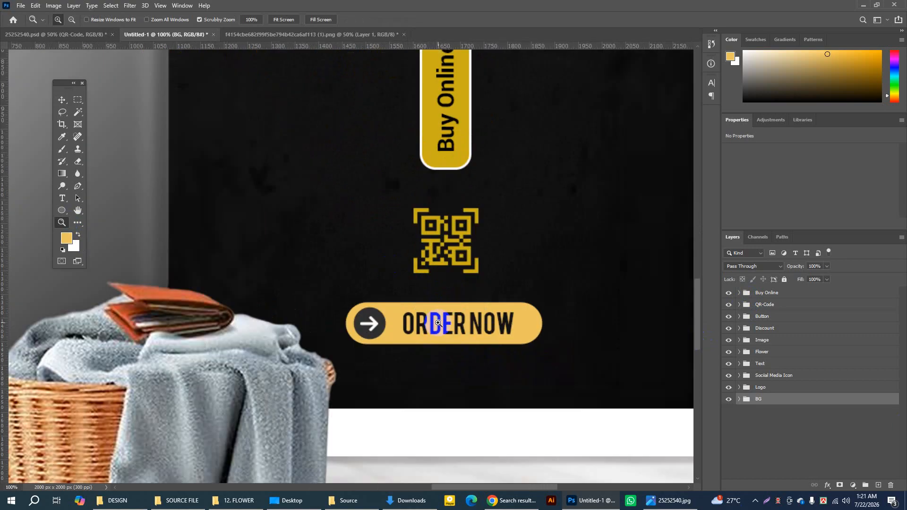
{"action": "left_click", "coordinate": [62, 99]}
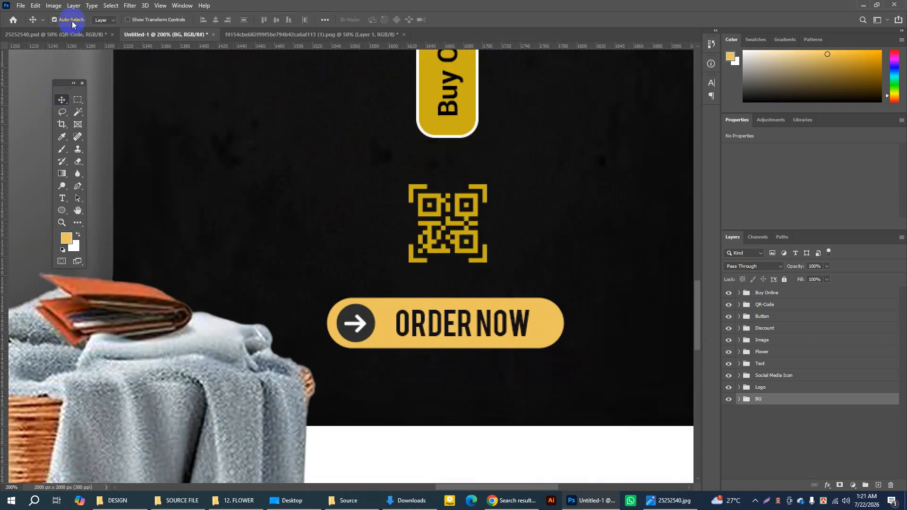
{"action": "left_click", "coordinate": [72, 21]}
{"action": "left_click", "coordinate": [104, 20]}
{"action": "left_click", "coordinate": [104, 36]}
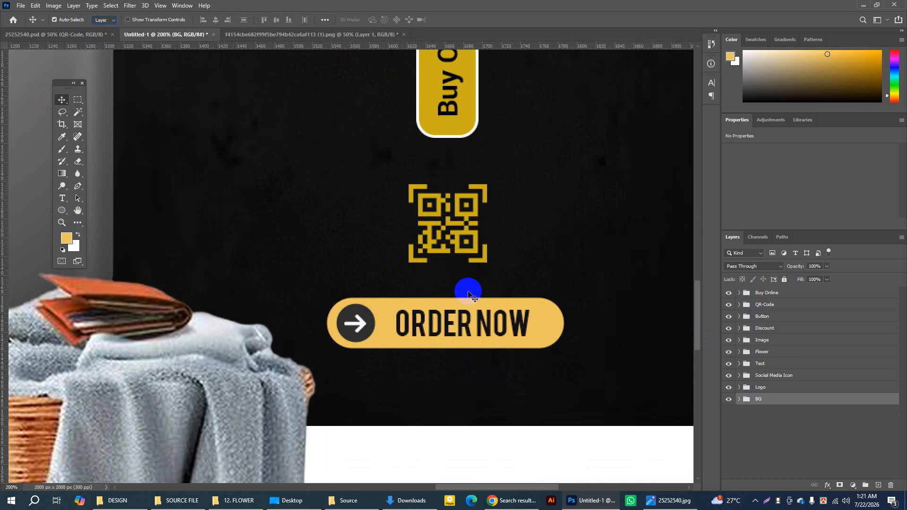
{"action": "left_click", "coordinate": [519, 324]}
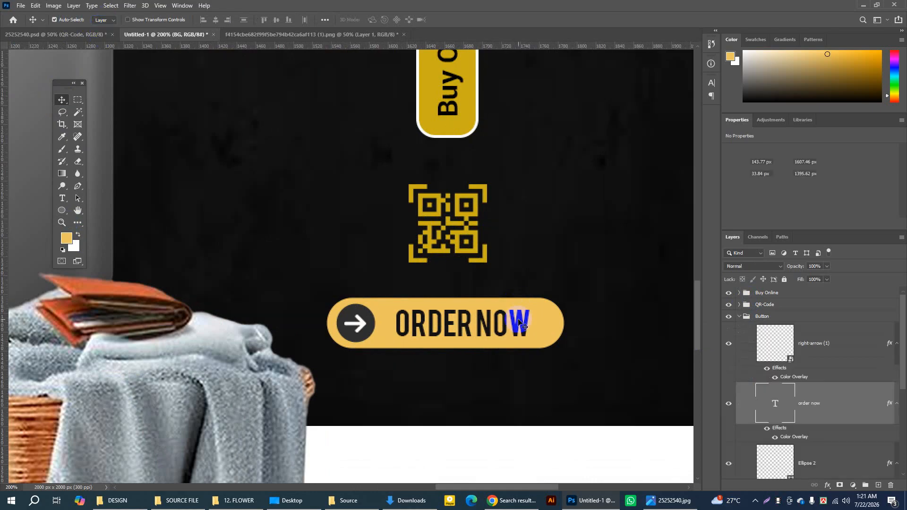
{"action": "left_click", "coordinate": [729, 406]}
{"action": "left_click", "coordinate": [730, 407]}
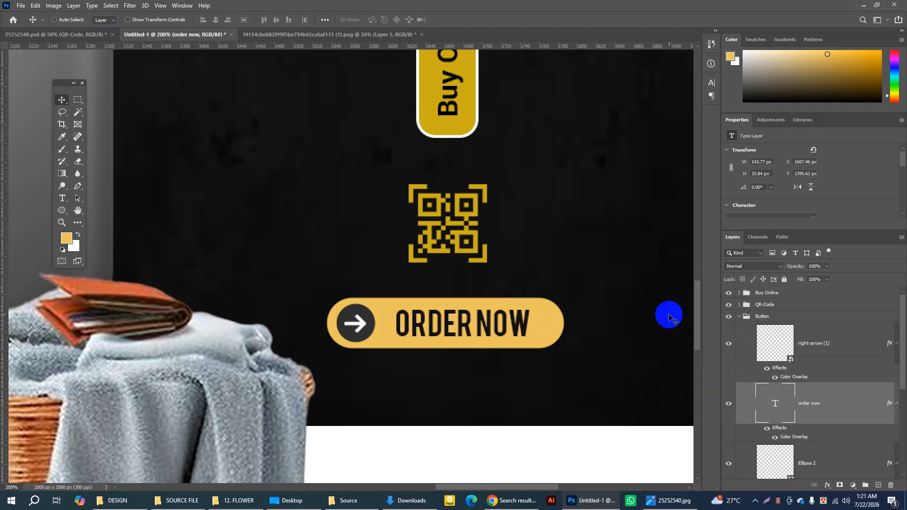
Step: Scale the ORDER NOW text down to 81.31% so it sits smaller inside the yellow button
{"action": "key", "text": "ctrl+t"}
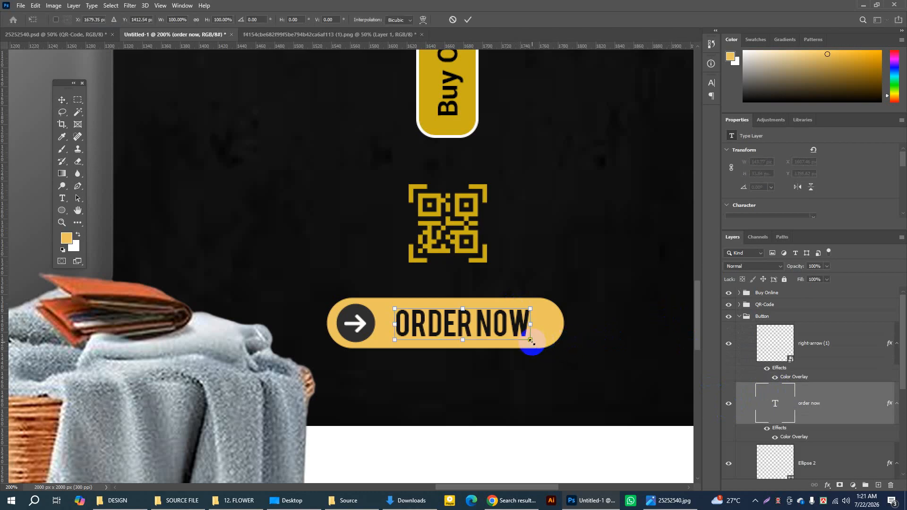
{"action": "left_click_drag", "start_coordinate": [532, 341], "coordinate": [520, 338]}
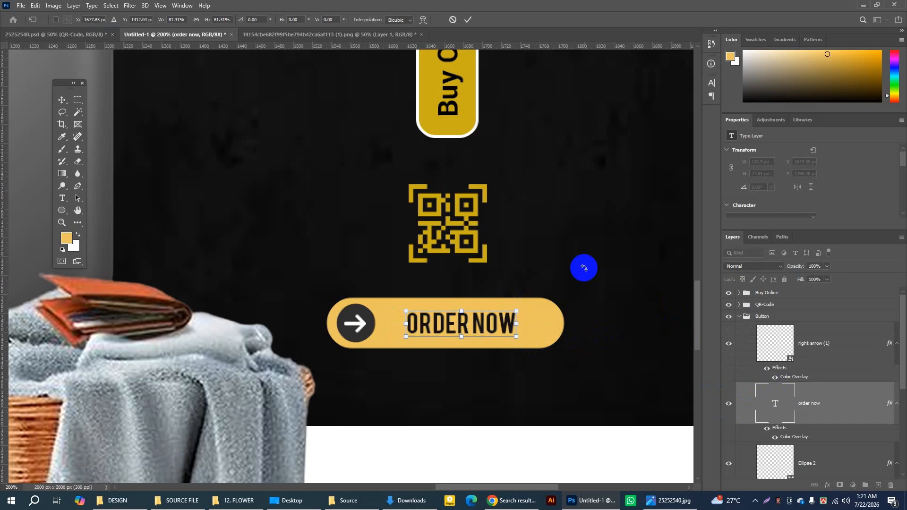
{"action": "left_click", "coordinate": [467, 20]}
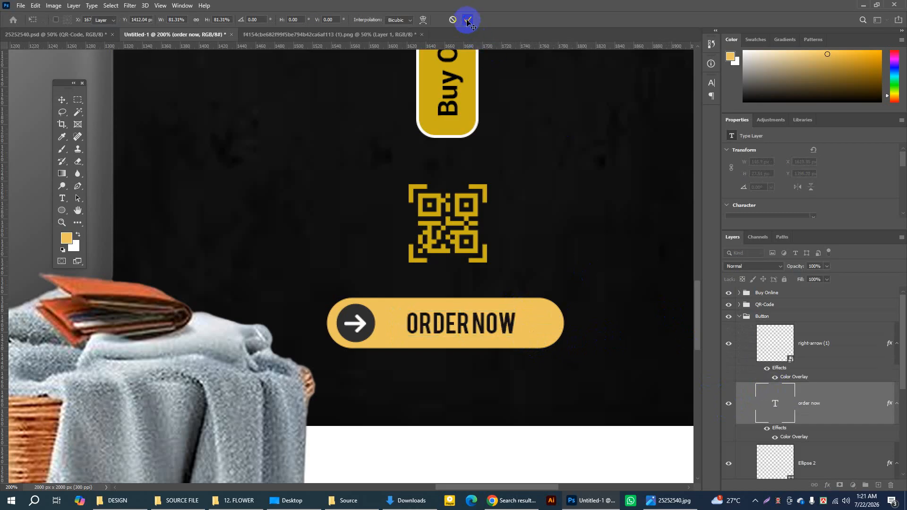
{"action": "key", "text": "ctrl+minus"}
{"action": "key", "text": "ctrl+minus"}
{"action": "key", "text": "ctrl+minus"}
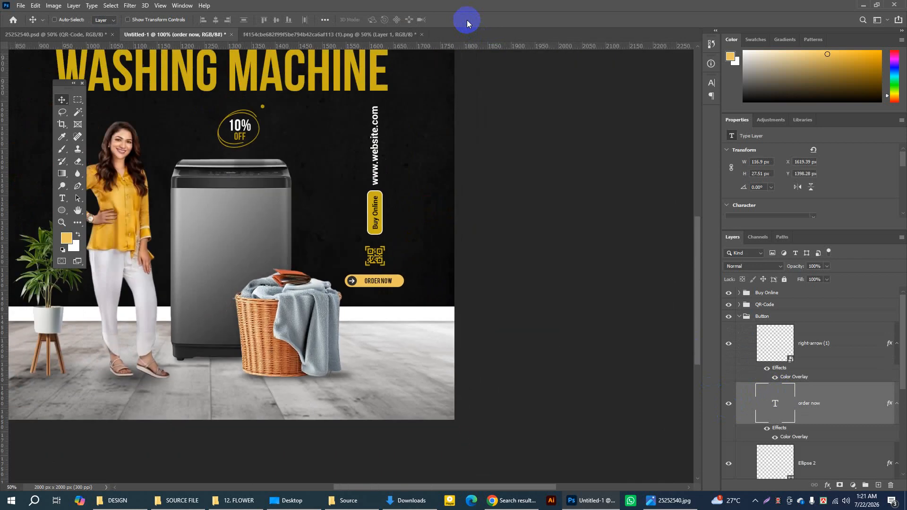
Step: Collapse the Button layer group and select the word LOGO in the LOGO HERE text with the Type tool
{"action": "key", "text": "ctrl+minus"}
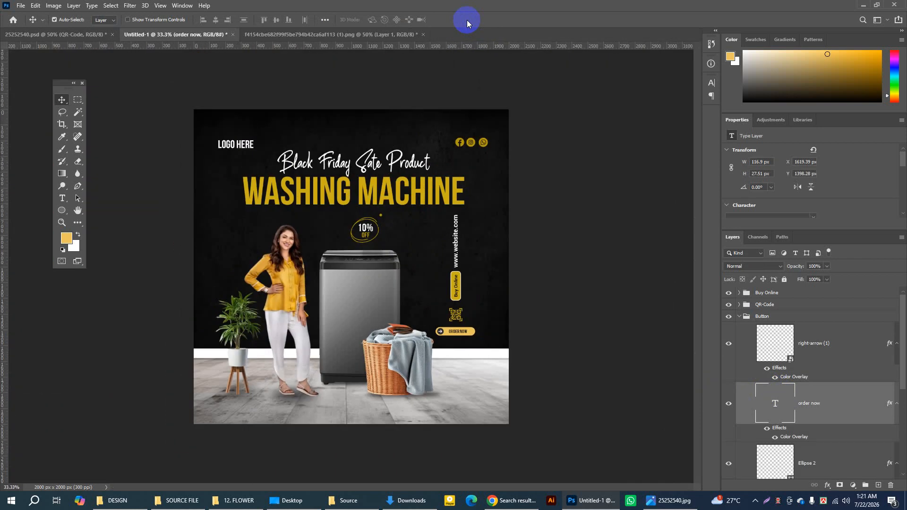
{"action": "left_click", "coordinate": [740, 316]}
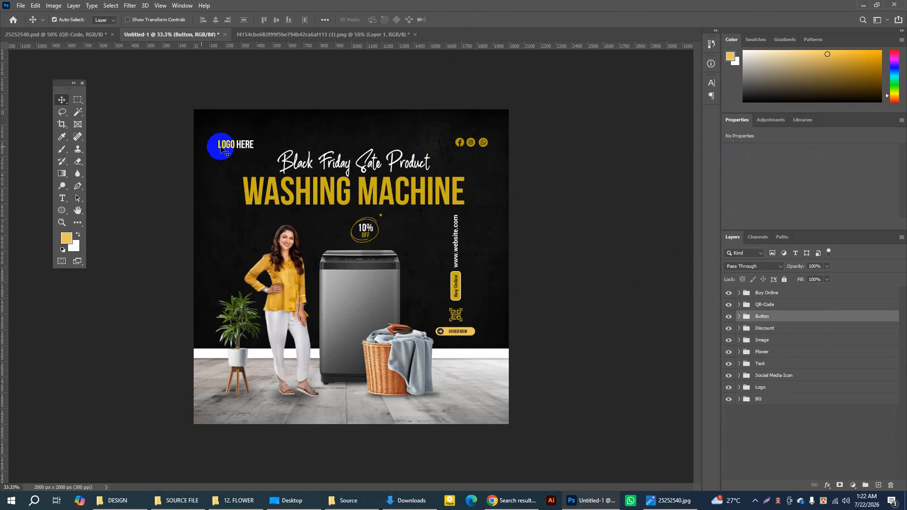
{"action": "left_click", "coordinate": [62, 199]}
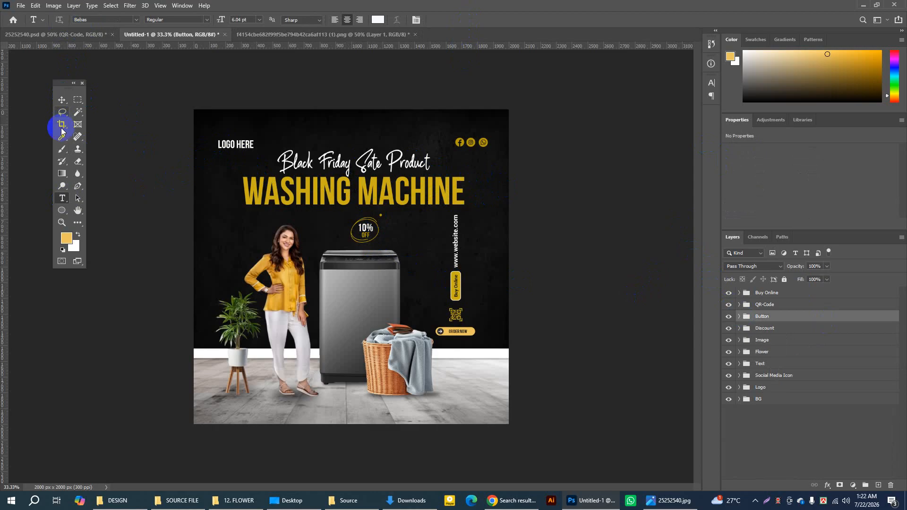
{"action": "left_click", "coordinate": [219, 144]}
{"action": "left_click_drag", "start_coordinate": [219, 144], "coordinate": [235, 146]}
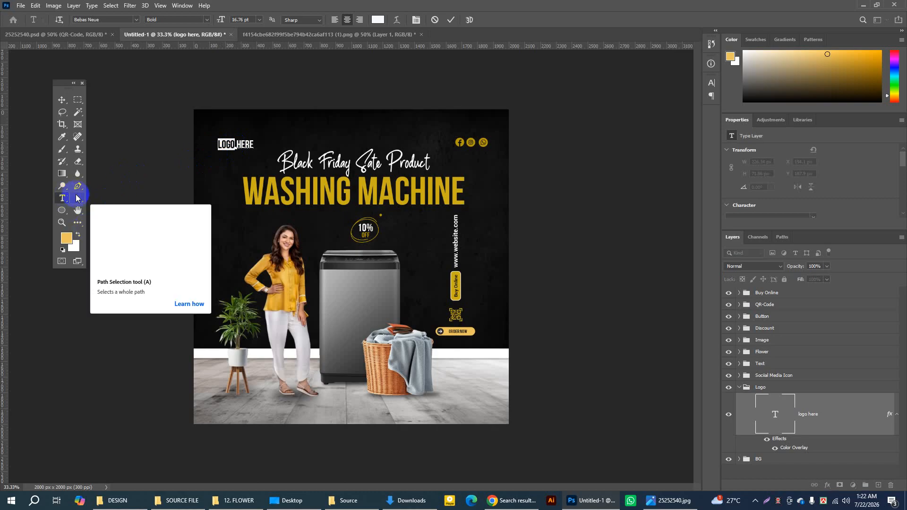
{"action": "double_click", "coordinate": [839, 415]}
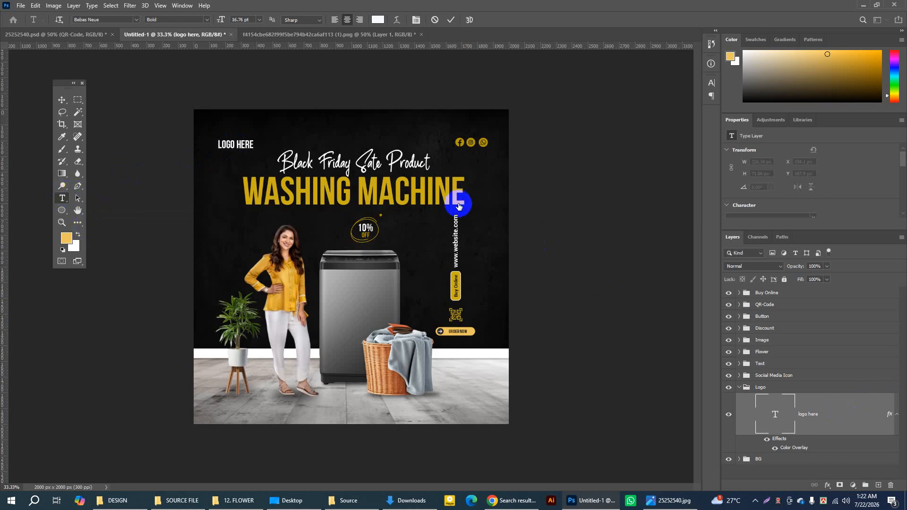
{"action": "left_click", "coordinate": [337, 233]}
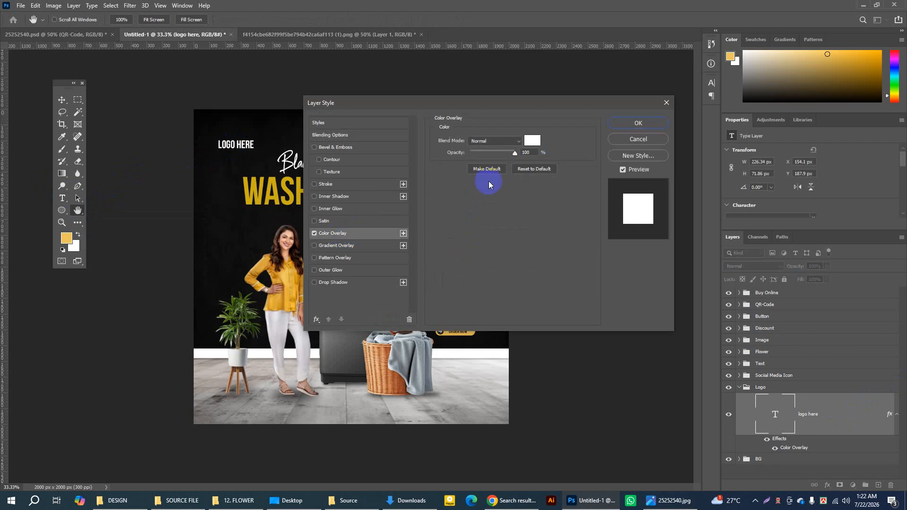
{"action": "left_click", "coordinate": [533, 140]}
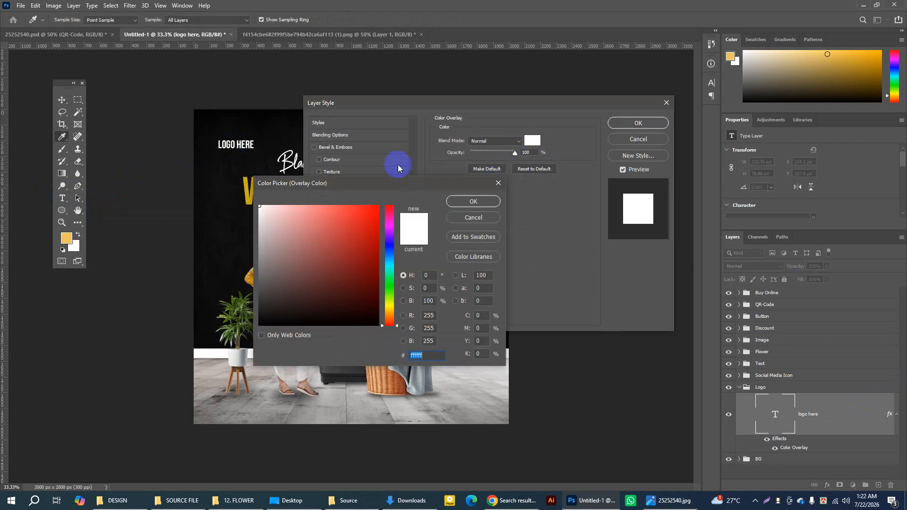
{"action": "left_click", "coordinate": [246, 179]}
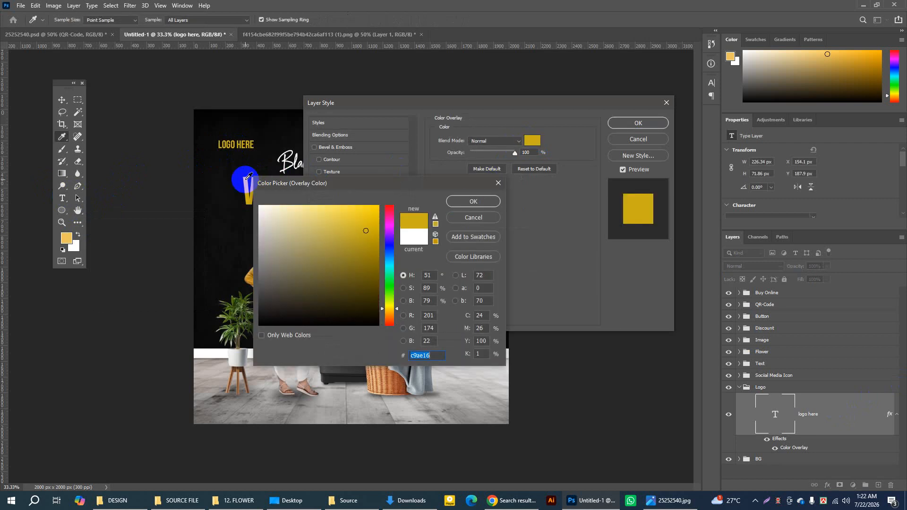
{"action": "left_click", "coordinate": [470, 217]}
{"action": "left_click", "coordinate": [638, 139]}
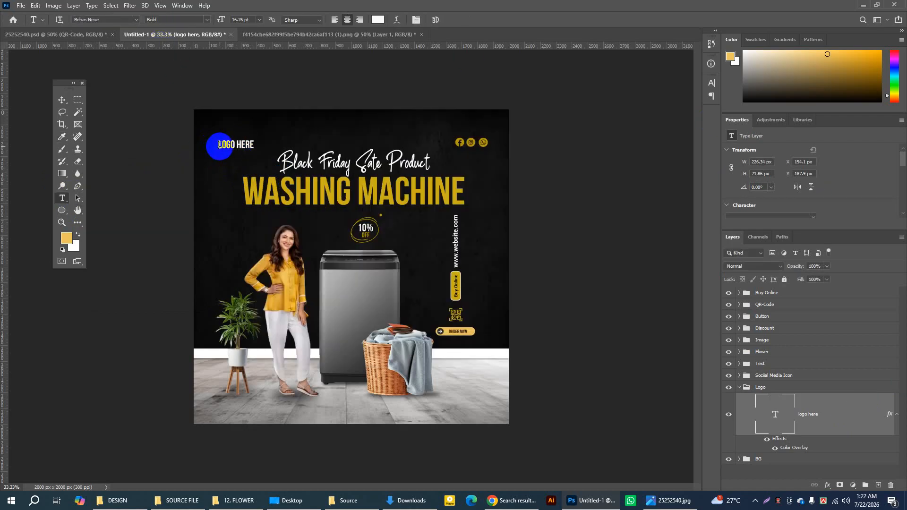
Step: Set the text colour of only the word LOGO in LOGO HERE to orange, then collapse the Logo layer group
{"action": "left_click_drag", "start_coordinate": [219, 145], "coordinate": [234, 147]}
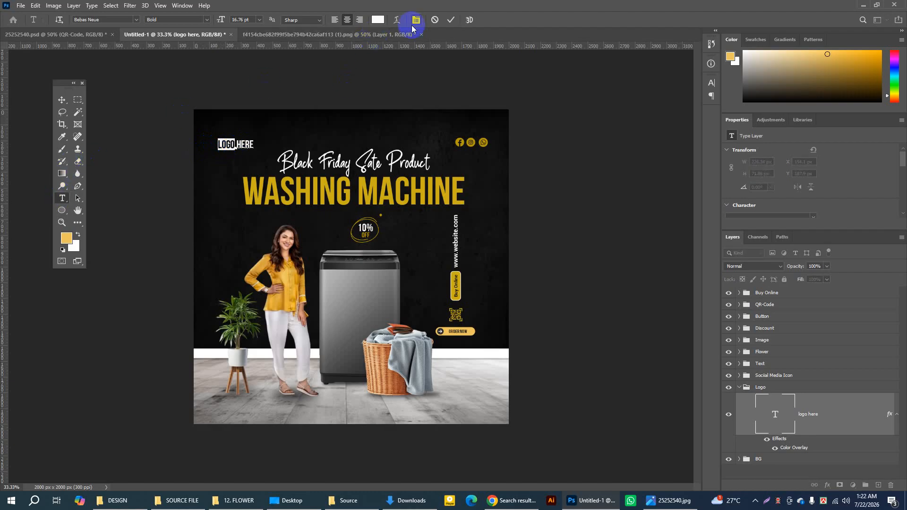
{"action": "left_click", "coordinate": [378, 19]}
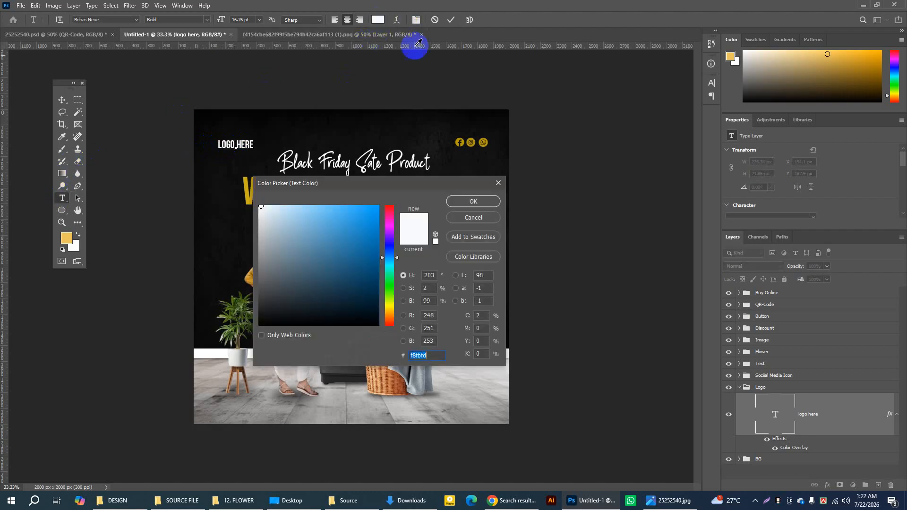
{"action": "left_click", "coordinate": [389, 315]}
{"action": "left_click", "coordinate": [367, 209]}
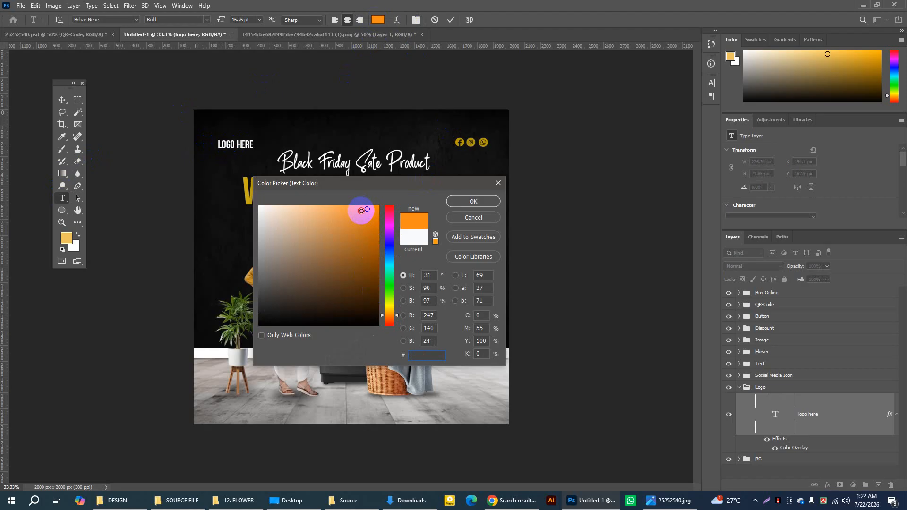
{"action": "left_click", "coordinate": [452, 201]}
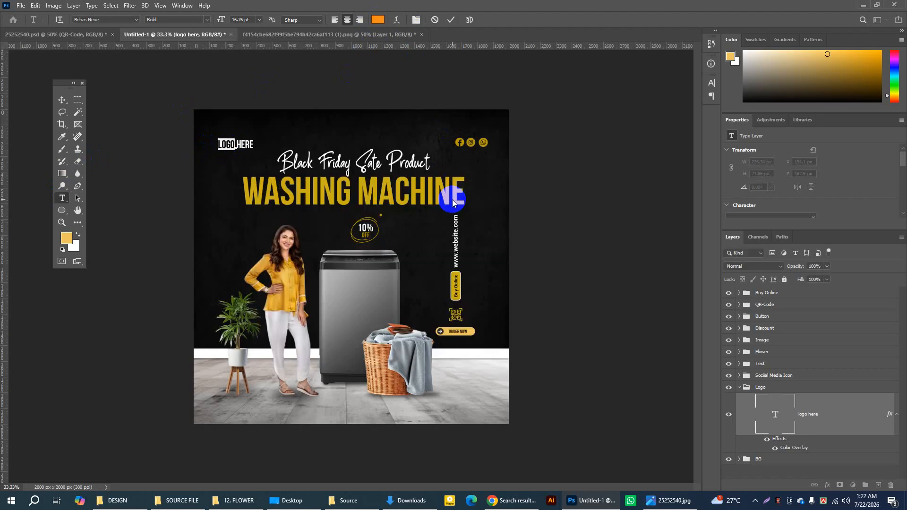
{"action": "left_click", "coordinate": [451, 19]}
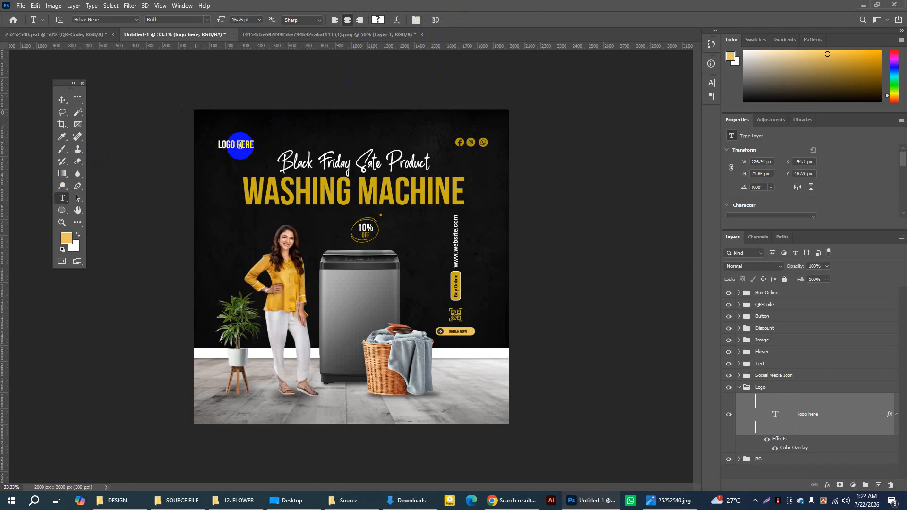
{"action": "left_click", "coordinate": [740, 388]}
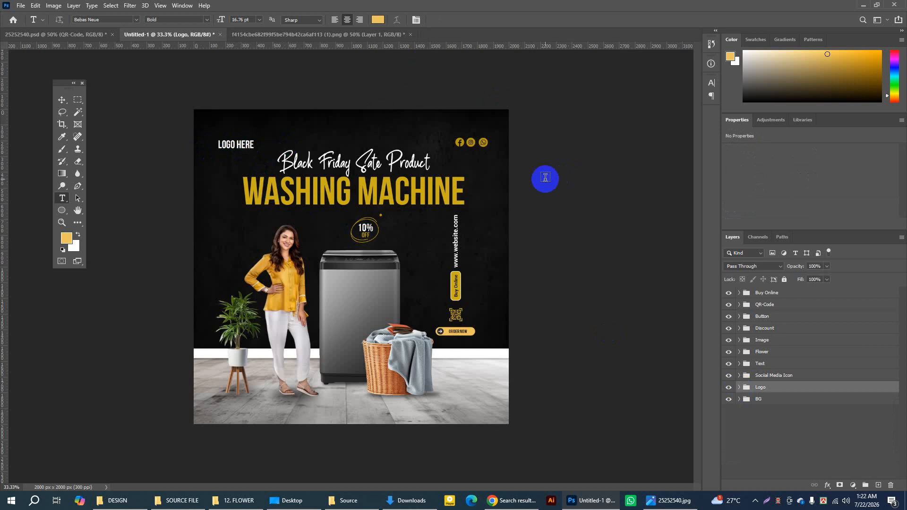
Step: Set the Move tool's Auto-Select to Group and pick the headline's Text group, checking it by toggling its visibility
{"action": "left_click", "coordinate": [62, 99]}
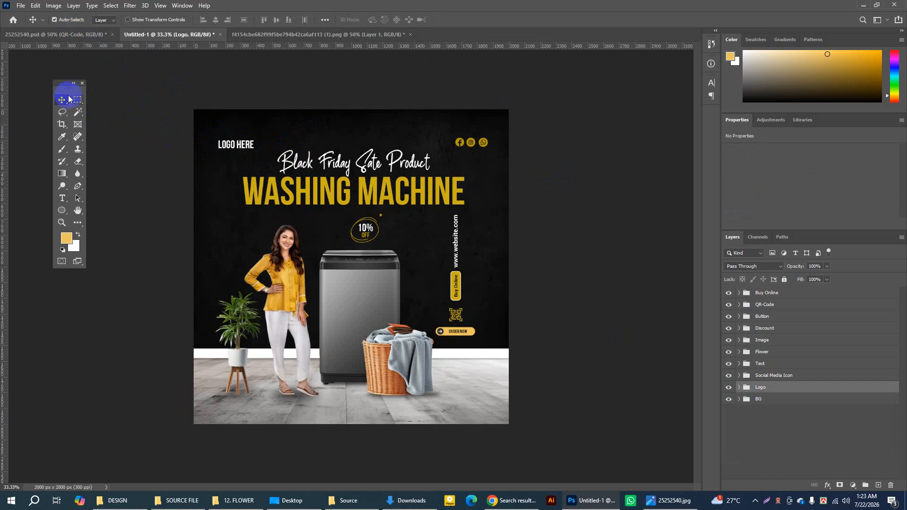
{"action": "left_click", "coordinate": [105, 20]}
{"action": "left_click", "coordinate": [102, 29]}
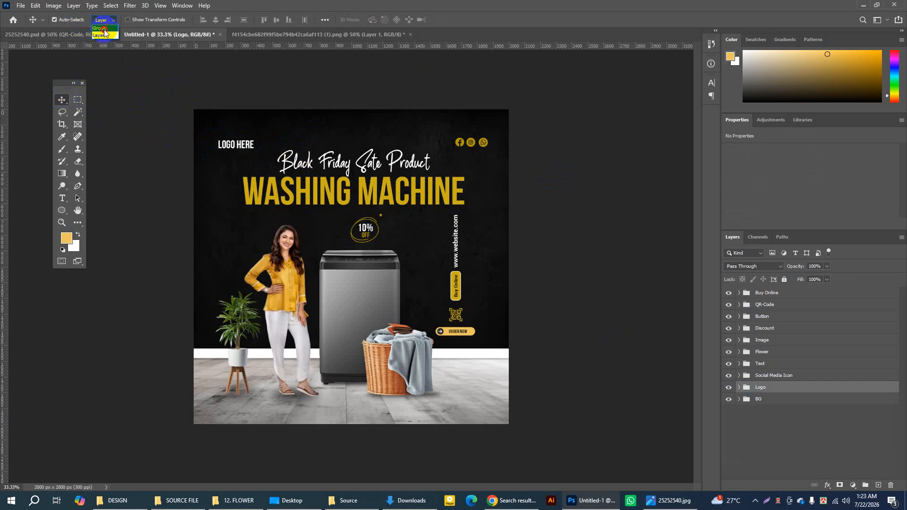
{"action": "left_click", "coordinate": [400, 180]}
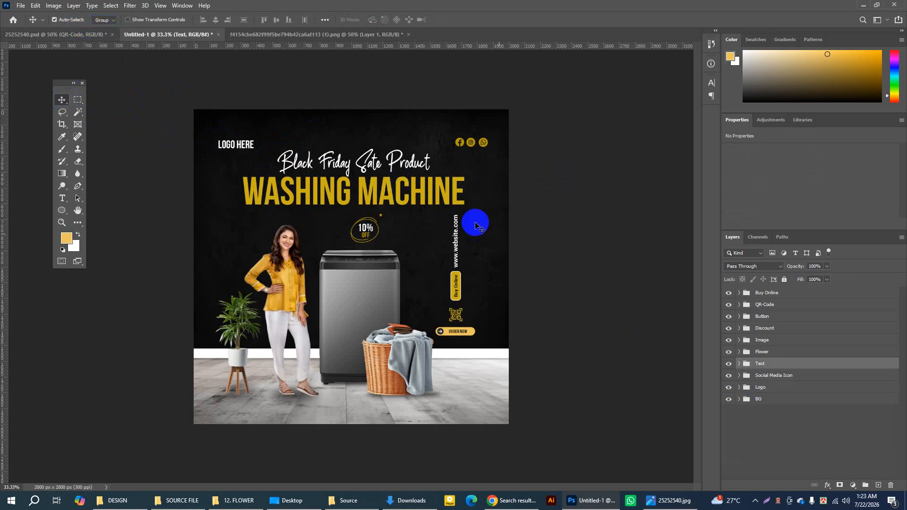
{"action": "left_click", "coordinate": [729, 365]}
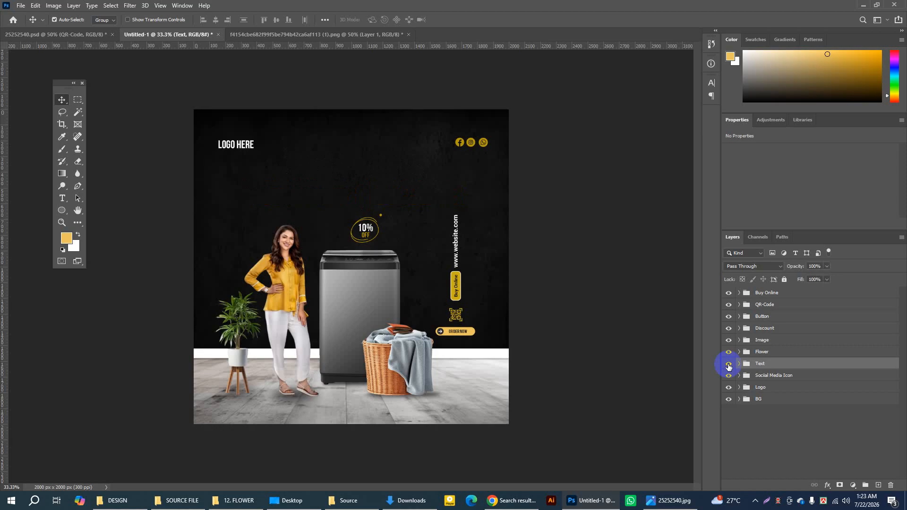
{"action": "left_click", "coordinate": [728, 364]}
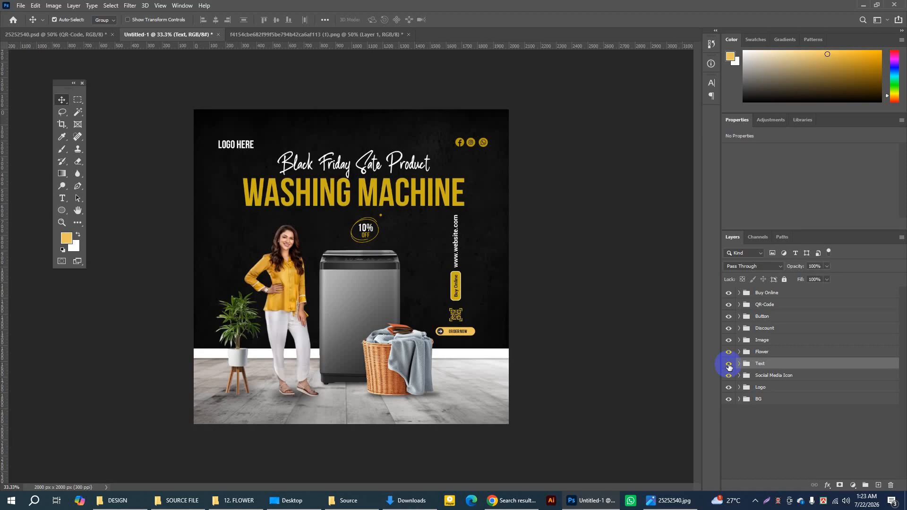
Step: Nudge the headline's Text group slightly to the right
{"action": "key", "text": "Right"}
{"action": "key", "text": "Right"}
{"action": "key", "text": "Right"}
{"action": "key", "text": "Right"}
{"action": "key", "text": "Right"}
{"action": "key", "text": "Right"}
{"action": "key", "text": "Right"}
{"action": "key", "text": "Right"}
{"action": "key", "text": "Right"}
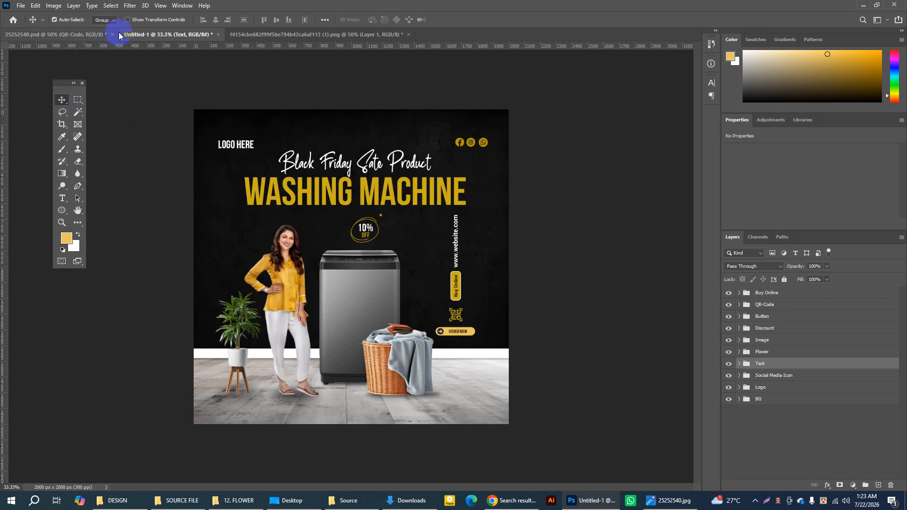
Step: Keep Auto-Select on Group, move the ORDER NOW button group slightly down and select the QR-Code group above it
{"action": "left_click", "coordinate": [115, 21]}
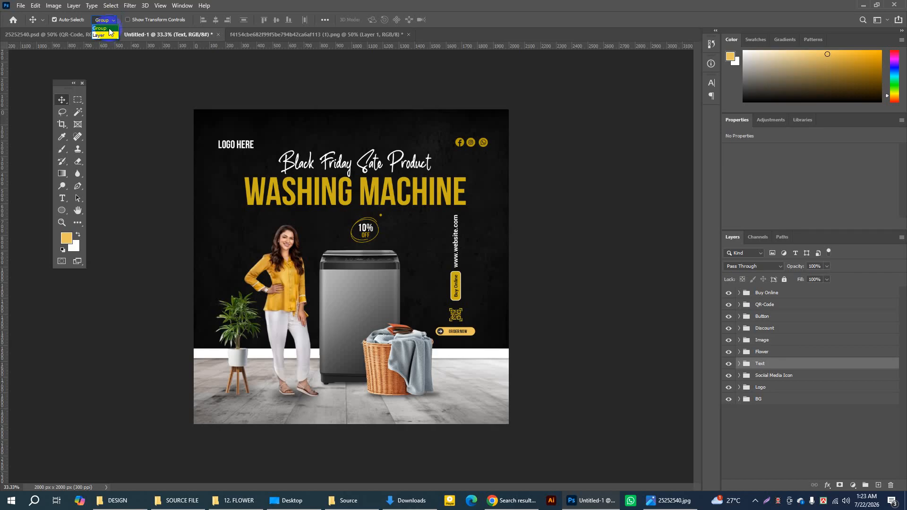
{"action": "left_click", "coordinate": [108, 27]}
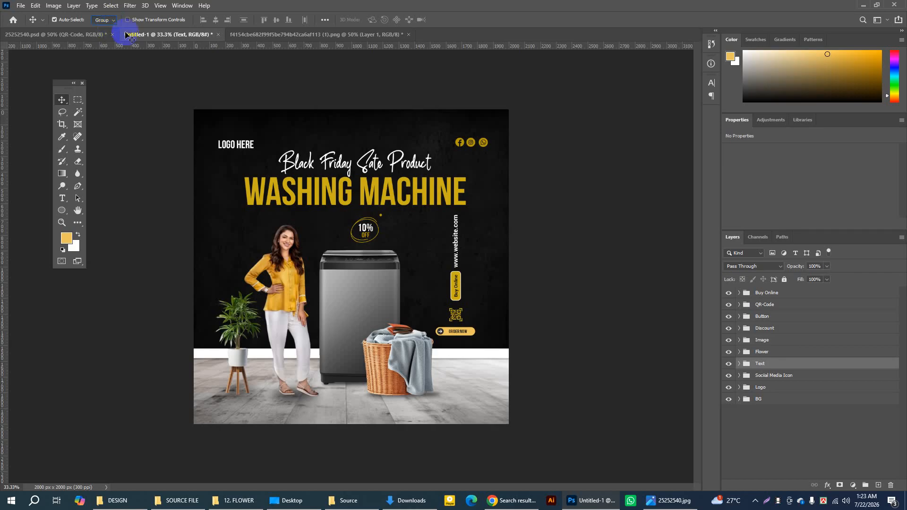
{"action": "left_click", "coordinate": [459, 334]}
{"action": "left_click_drag", "start_coordinate": [458, 332], "coordinate": [458, 335]}
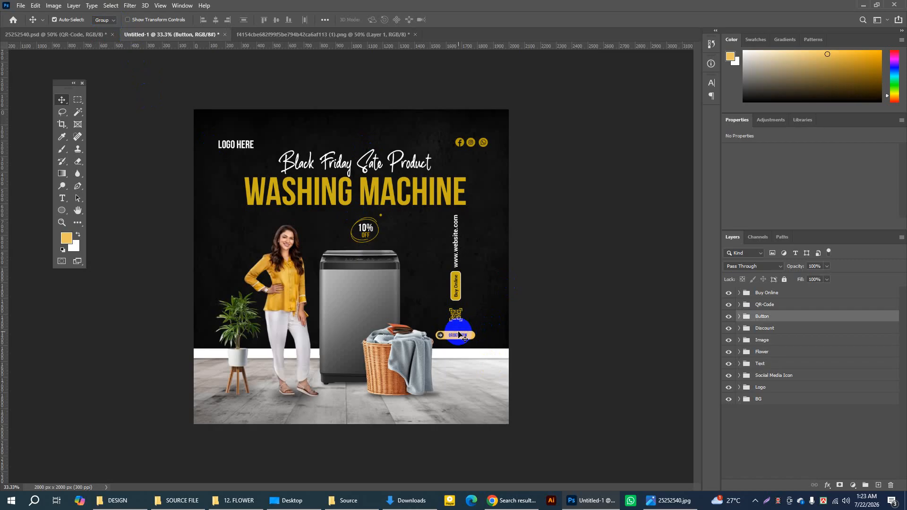
{"action": "left_click", "coordinate": [461, 314]}
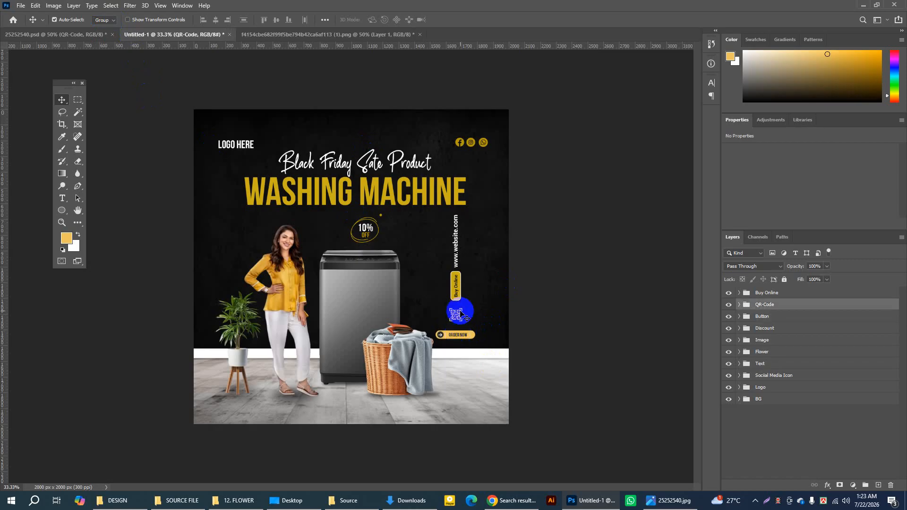